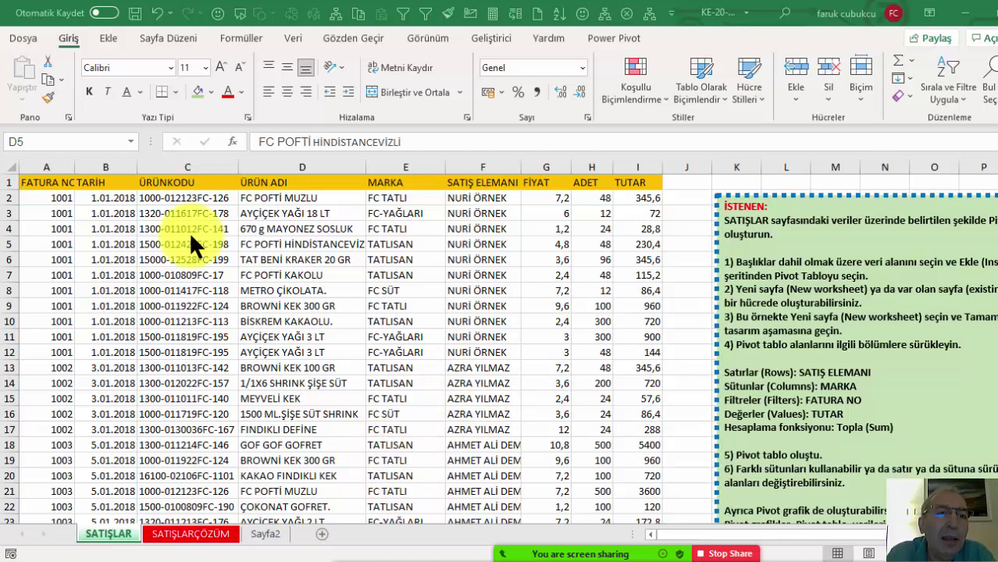
# - Show the Ekle (Insert) ribbon and inspect the product code column at C6
pyautogui.click(107, 34)
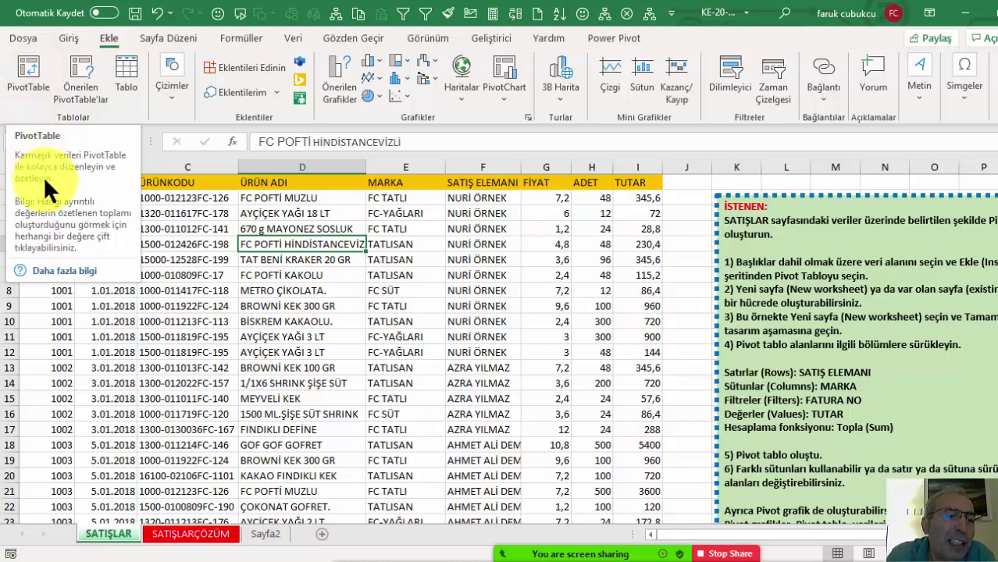
pyautogui.click(189, 259)
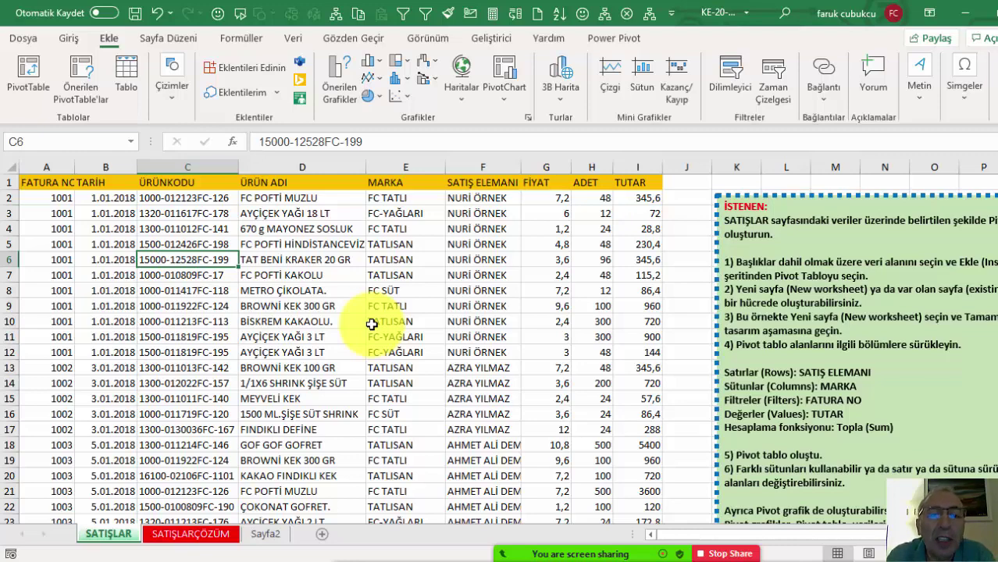
pyautogui.scroll(-5, 437, 316)
pyautogui.scroll(5, 431, 324)
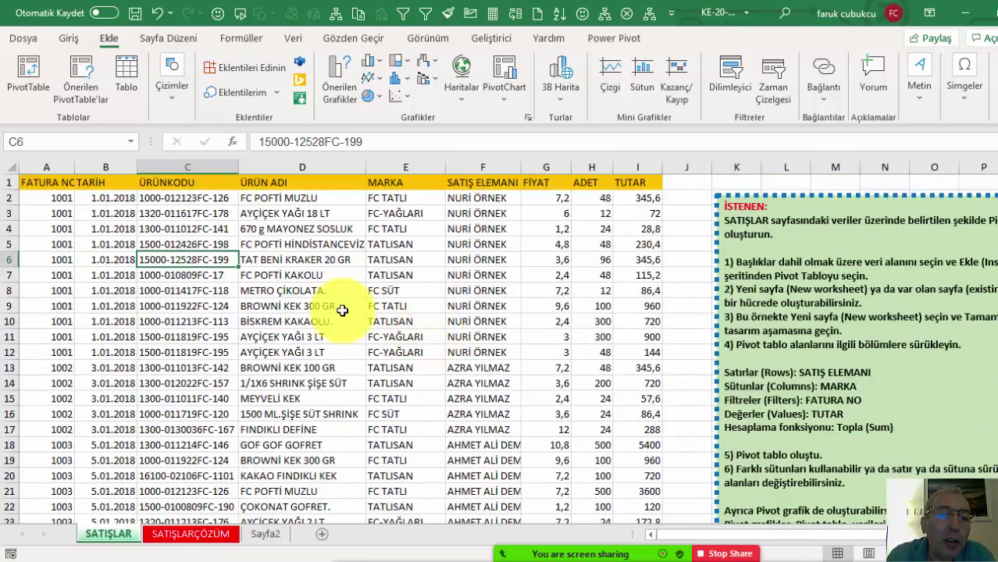
pyautogui.scroll(-3, 399, 282)
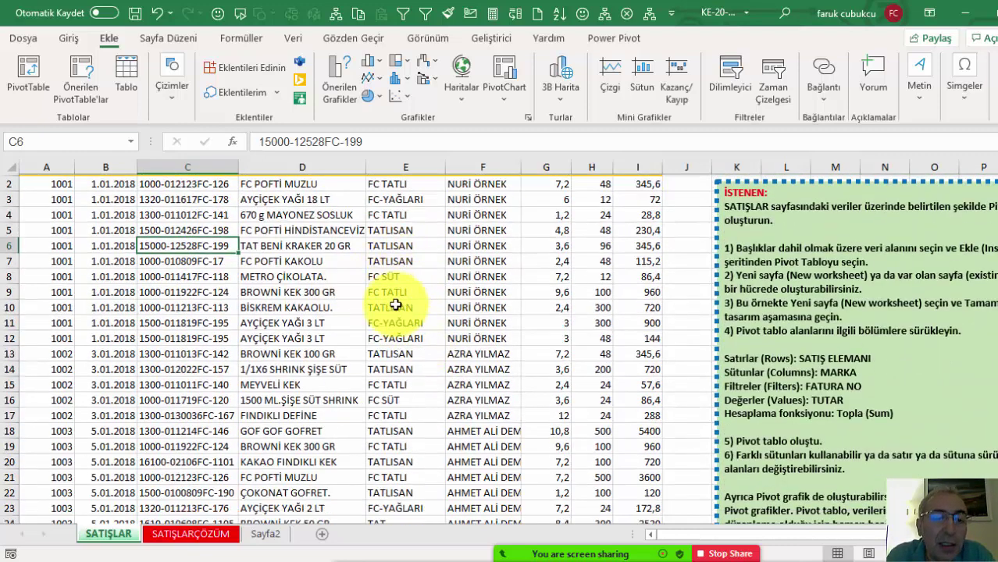
pyautogui.scroll(3, 396, 310)
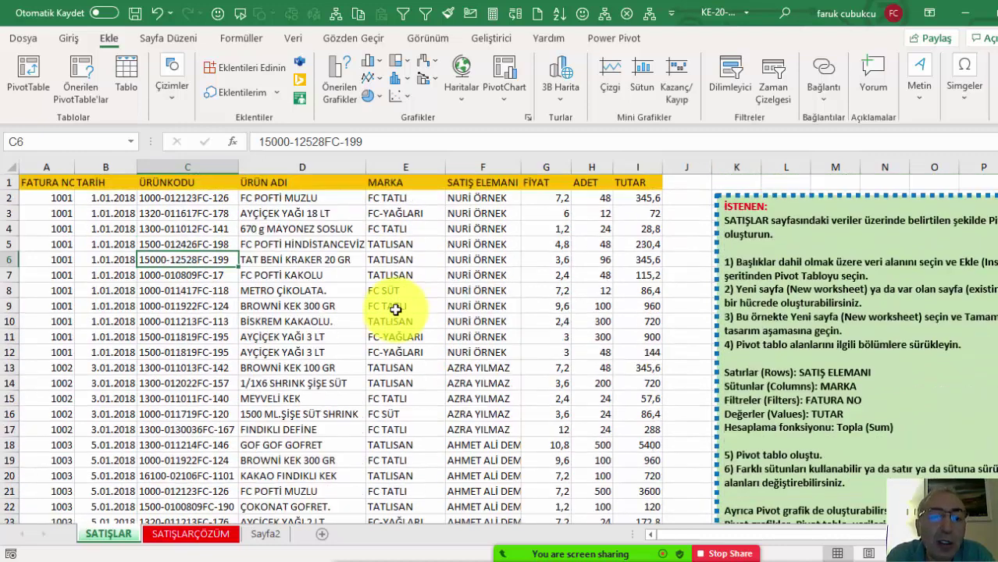
# - Review the brand (E6) and salesperson (F6) columns, then return to header cell A1
pyautogui.click(400, 260)
pyautogui.click(490, 262)
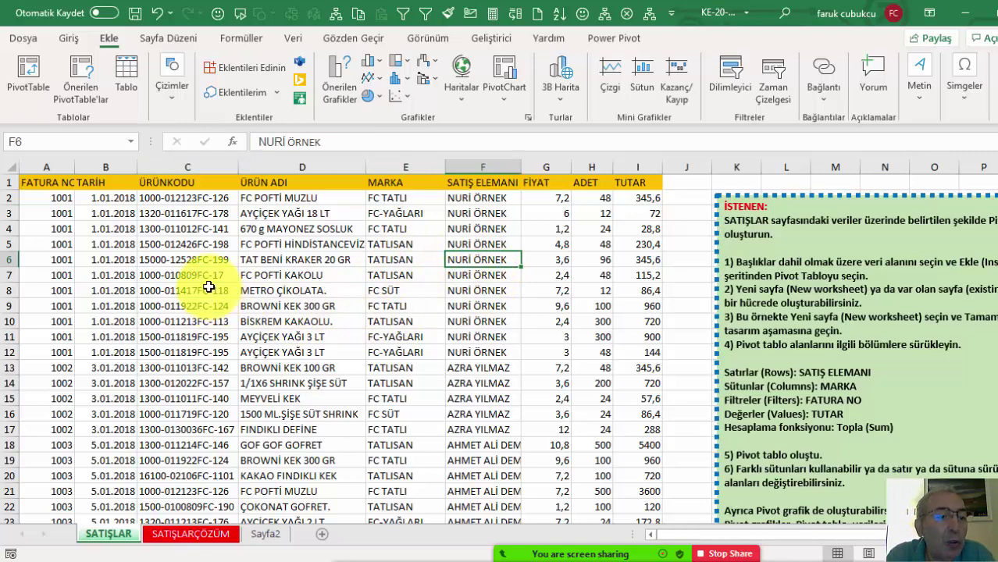
pyautogui.scroll(-3, 135, 266)
pyautogui.scroll(3, 135, 266)
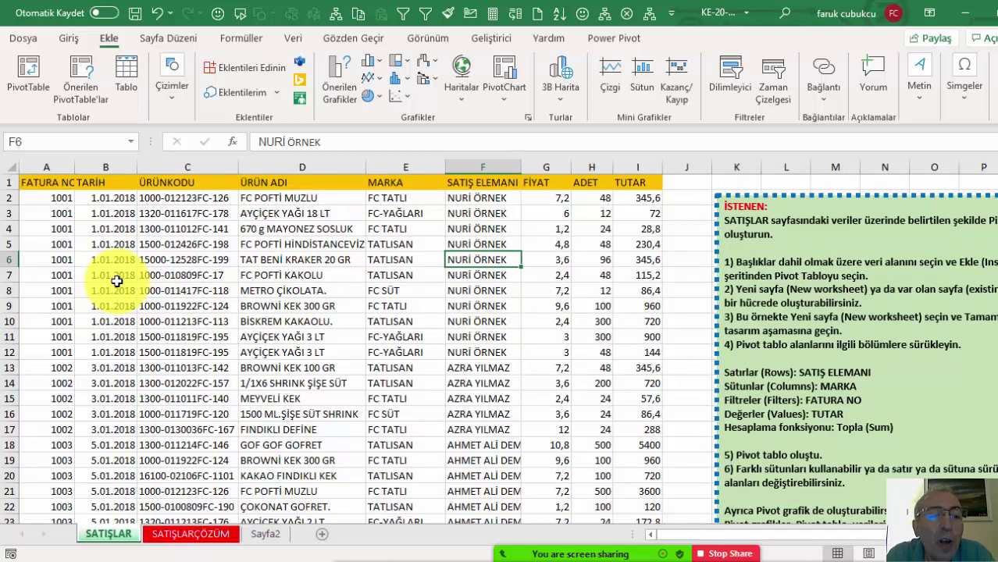
pyautogui.scroll(-3, 146, 327)
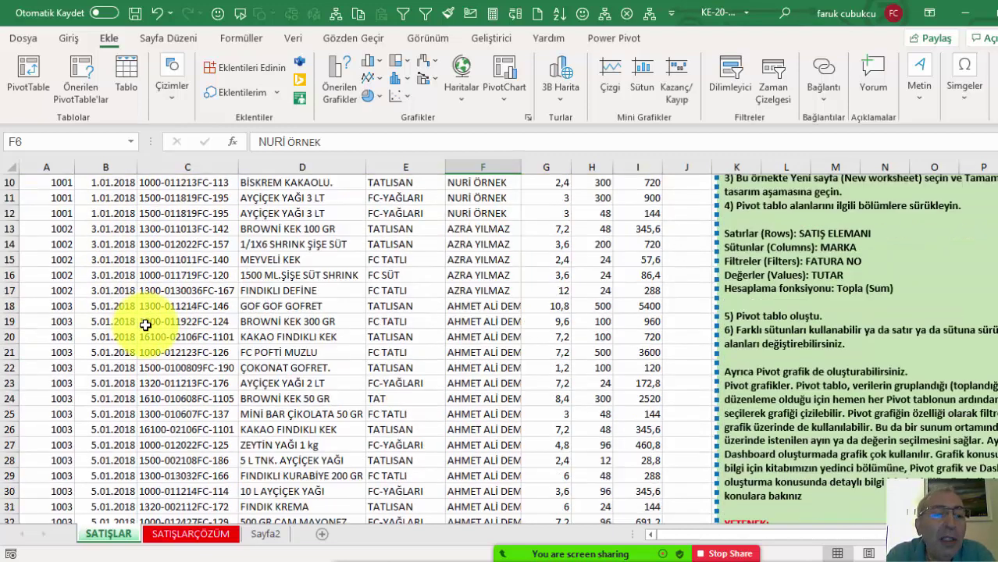
pyautogui.scroll(-2, 146, 326)
pyautogui.scroll(5, 146, 327)
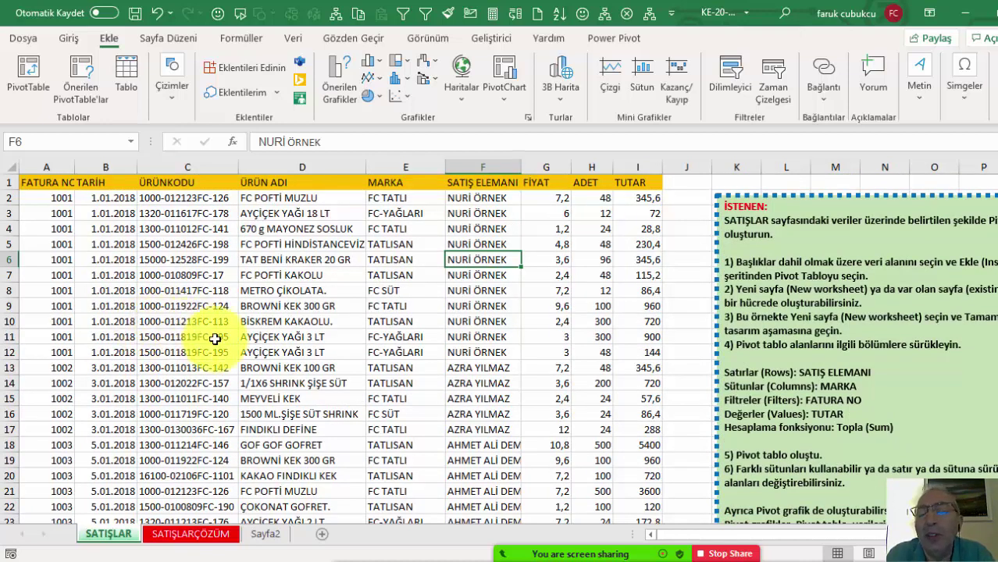
pyautogui.click(44, 183)
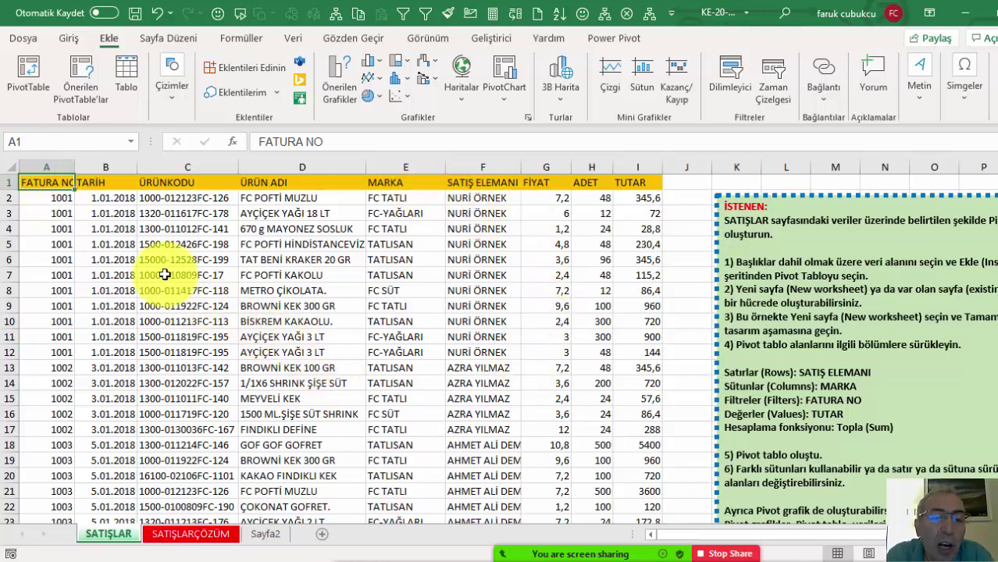
pyautogui.scroll(-3, 415, 311)
pyautogui.scroll(3, 415, 310)
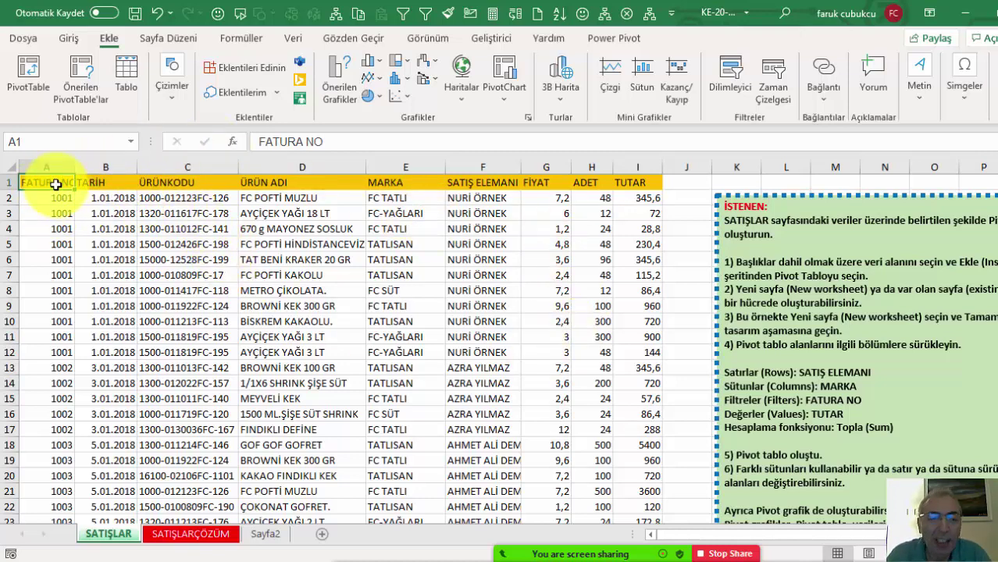
# - Select the full sales table A1:I510 with the header row back in view
pyautogui.hotkey('ctrl', 'shift', 'Right')
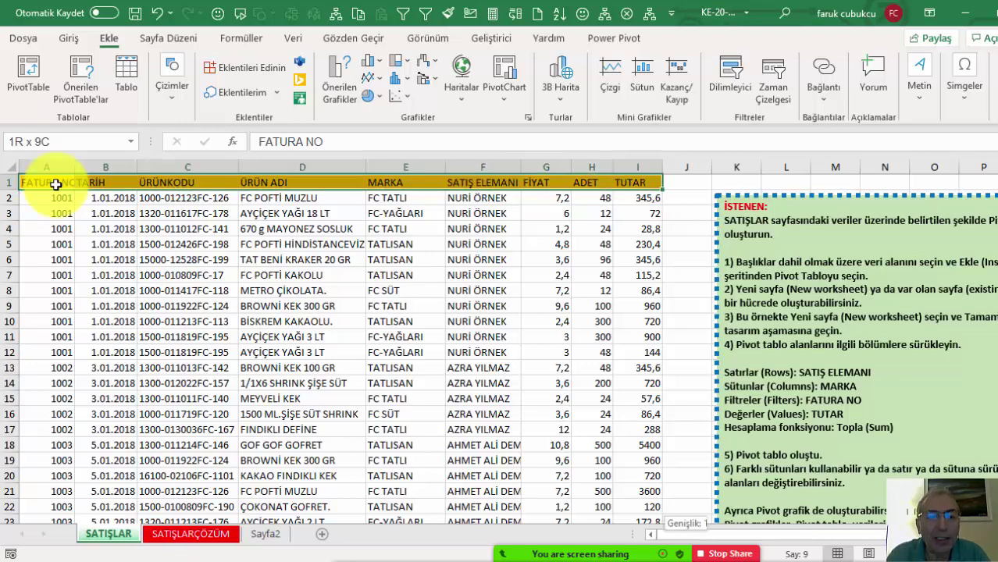
pyautogui.hotkey('ctrl', 'shift', 'Down')
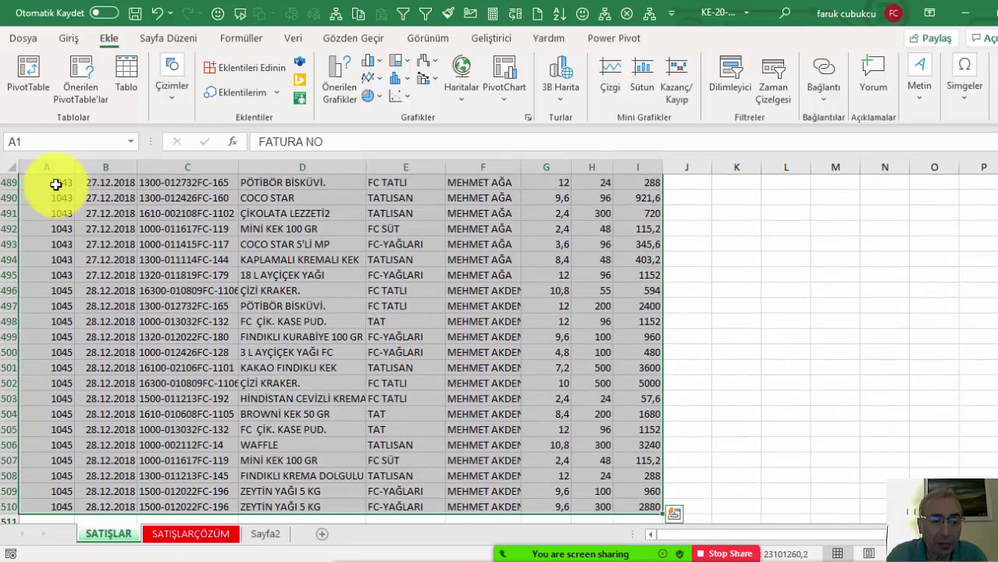
pyautogui.scroll(-2, 72, 439)
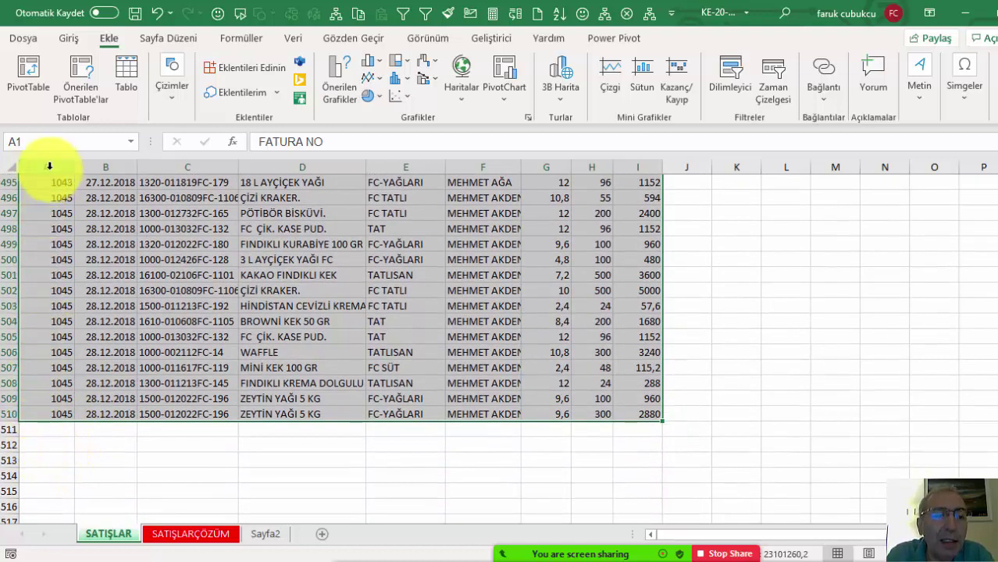
pyautogui.moveTo(49, 165); pyautogui.dragTo(643, 164)
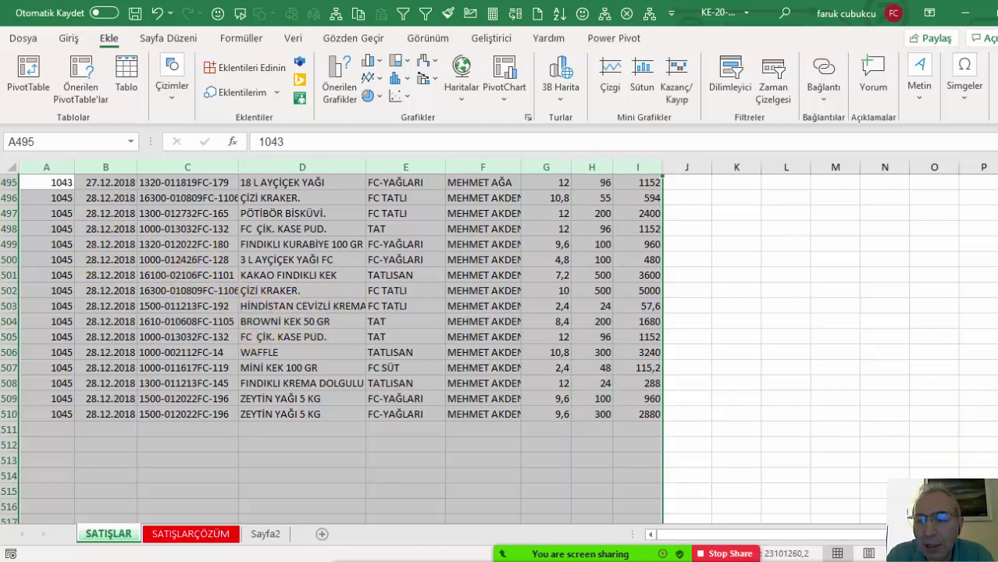
pyautogui.scroll(15, 882, 208)
pyautogui.scroll(20, 882, 208)
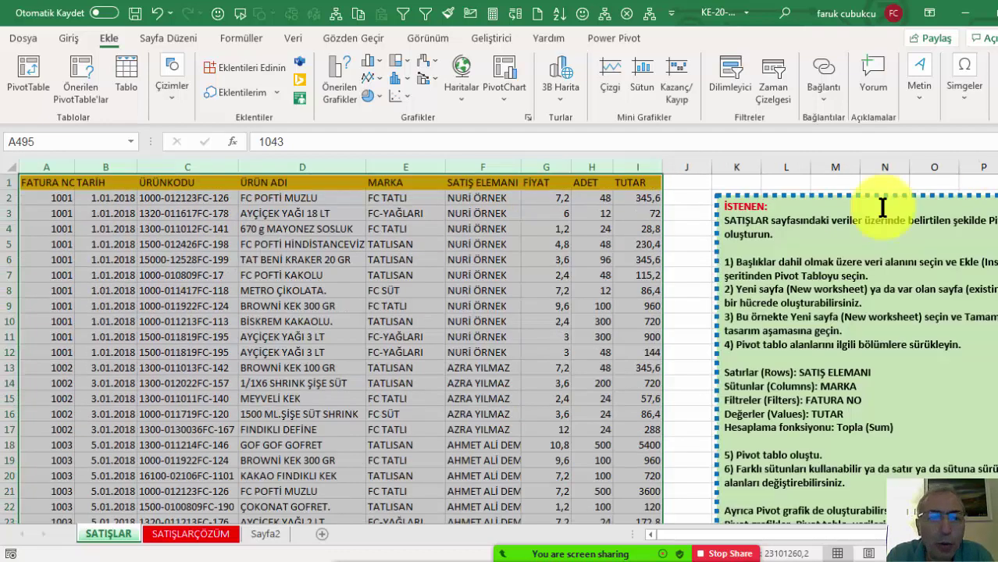
pyautogui.click(52, 183)
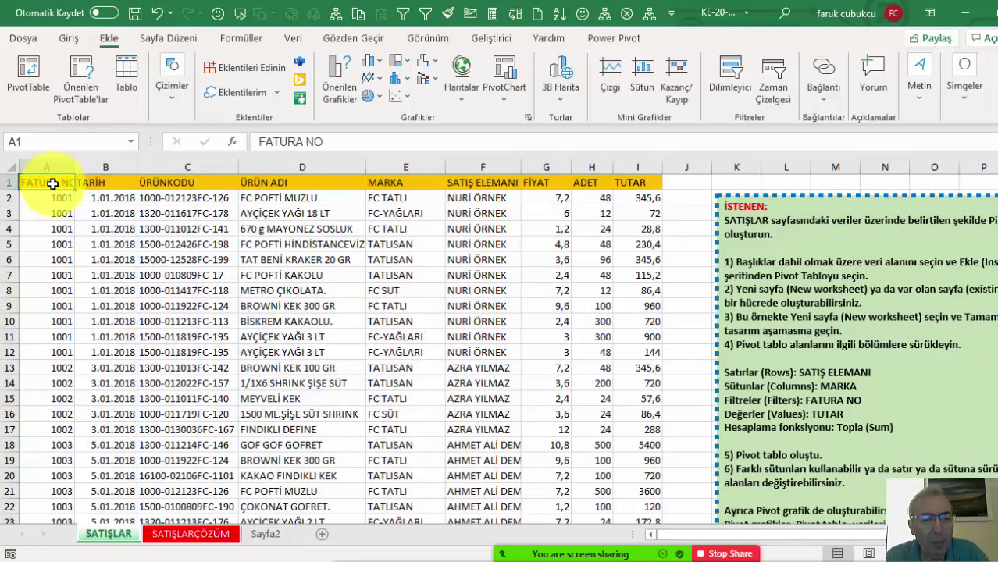
pyautogui.hotkey('ctrl', 'shift', 'End')
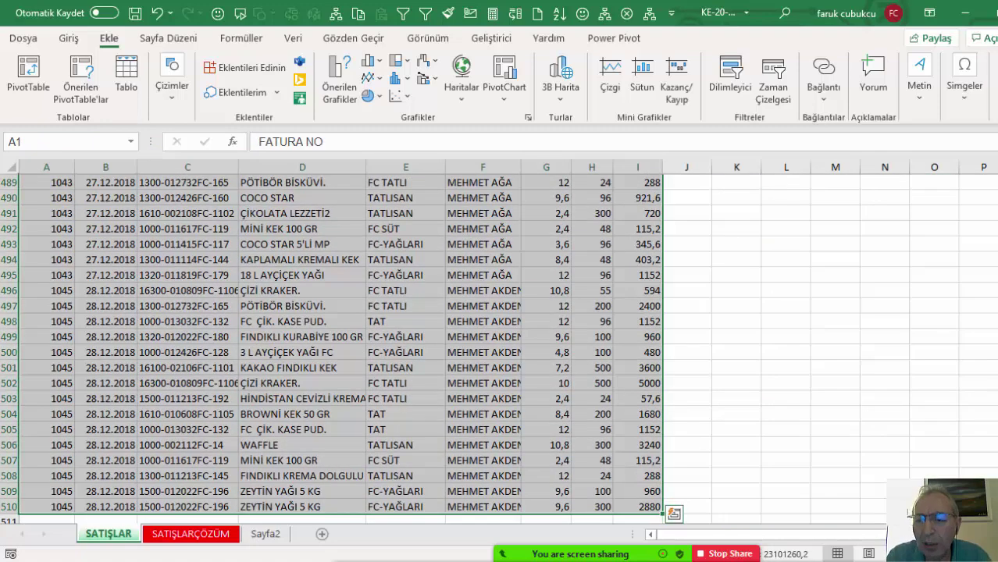
pyautogui.hotkey('ctrl', 'BackSpace')
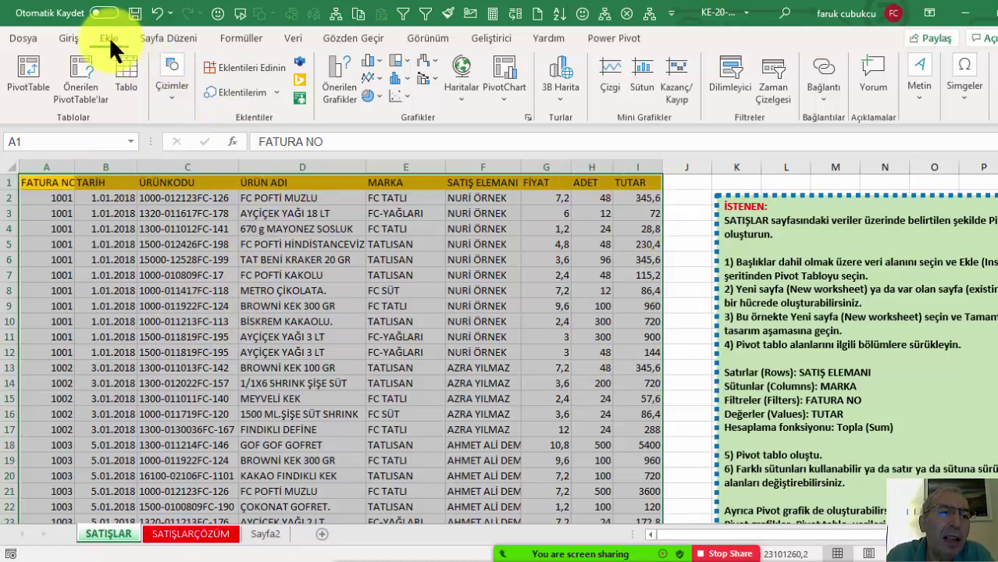
# - Create a pivot table from SATIŞLAR!$A$1:$I$510 on a new worksheet
pyautogui.click(29, 60)
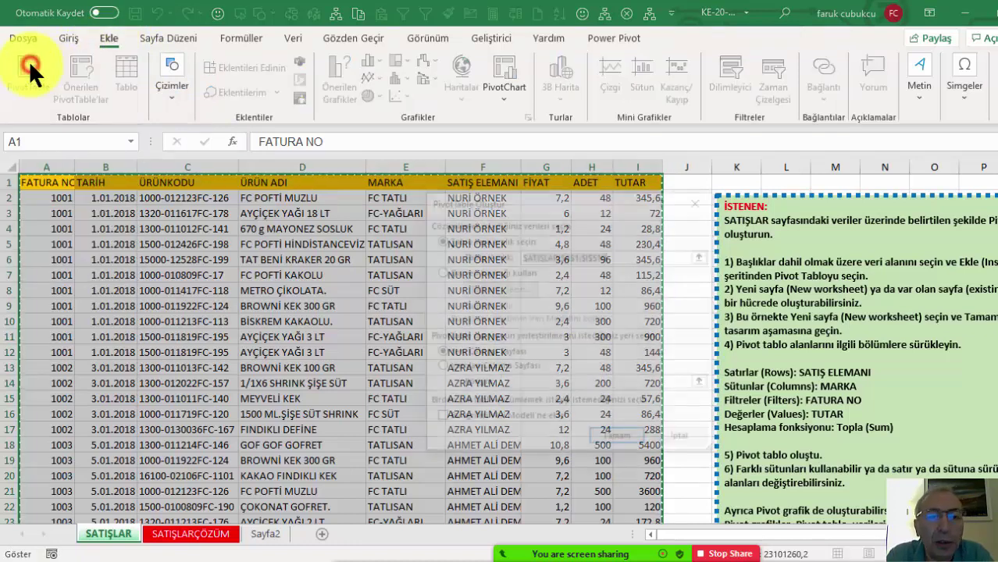
pyautogui.moveTo(498, 197); pyautogui.dragTo(446, 151)
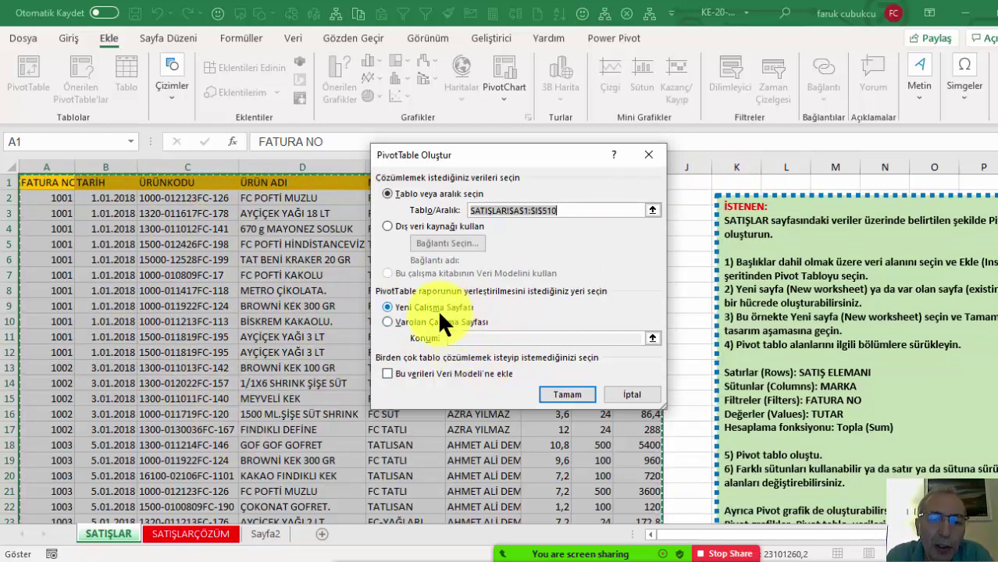
pyautogui.click(563, 393)
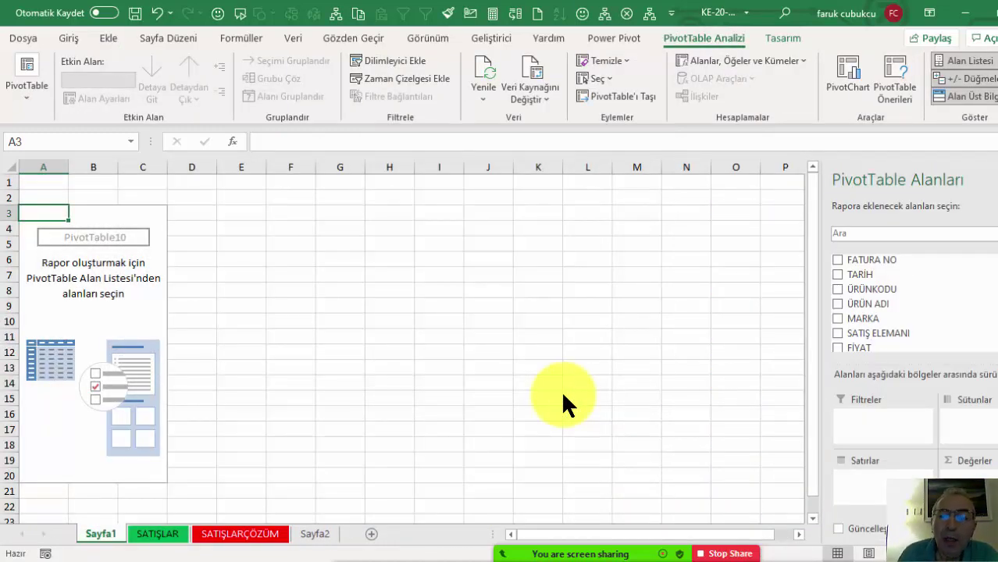
# - Widen the PivotTable Alanları pane and switch between Sayfa1 and SATIŞLAR, ending on SATIŞLAR
pyautogui.click(155, 537)
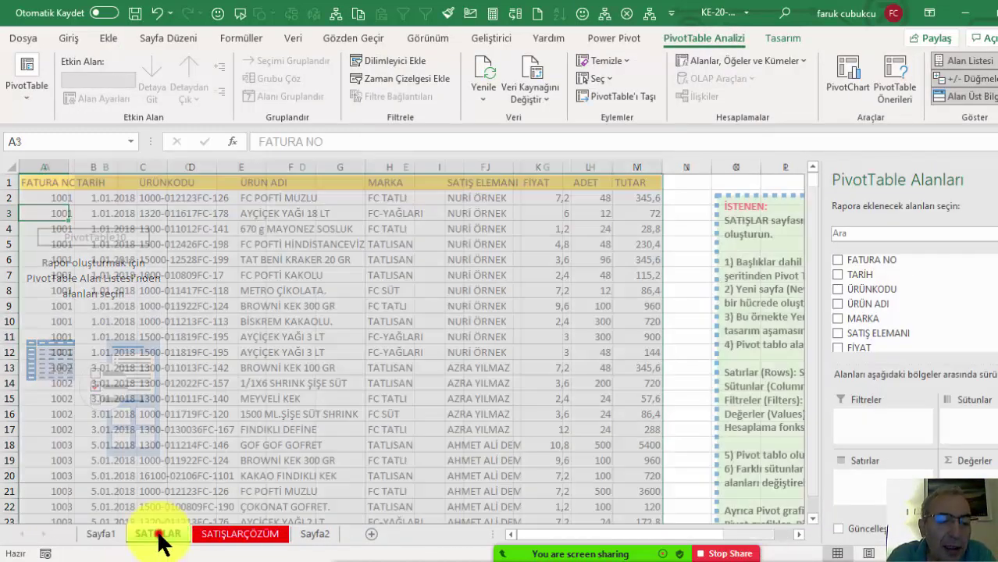
pyautogui.click(107, 536)
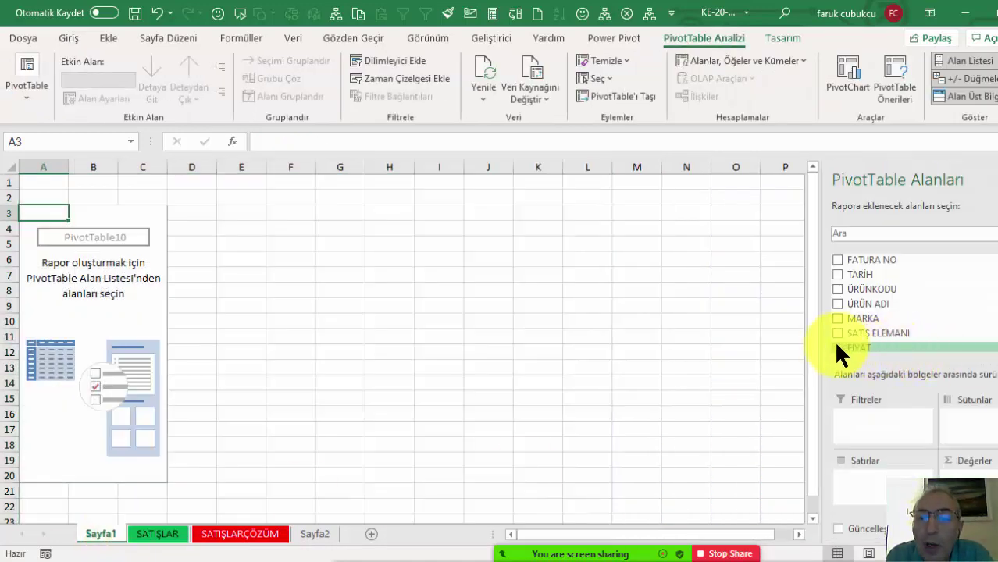
pyautogui.moveTo(822, 343); pyautogui.dragTo(738, 346)
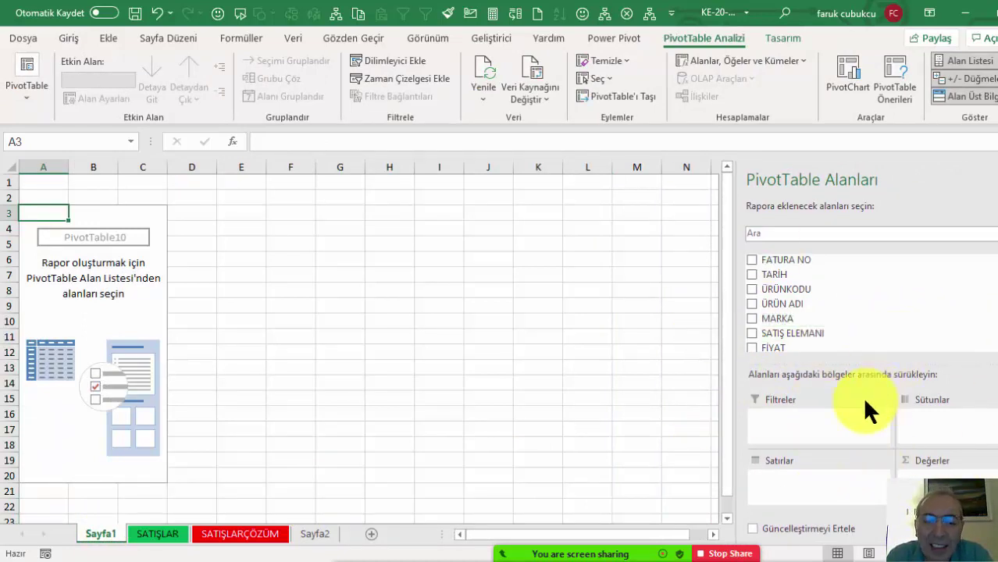
pyautogui.click(160, 535)
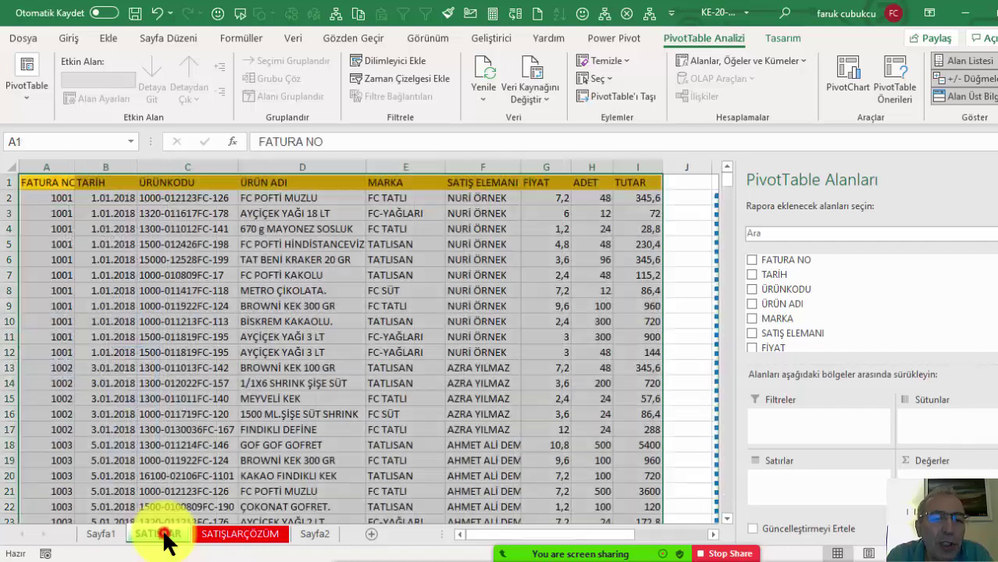
pyautogui.click(100, 535)
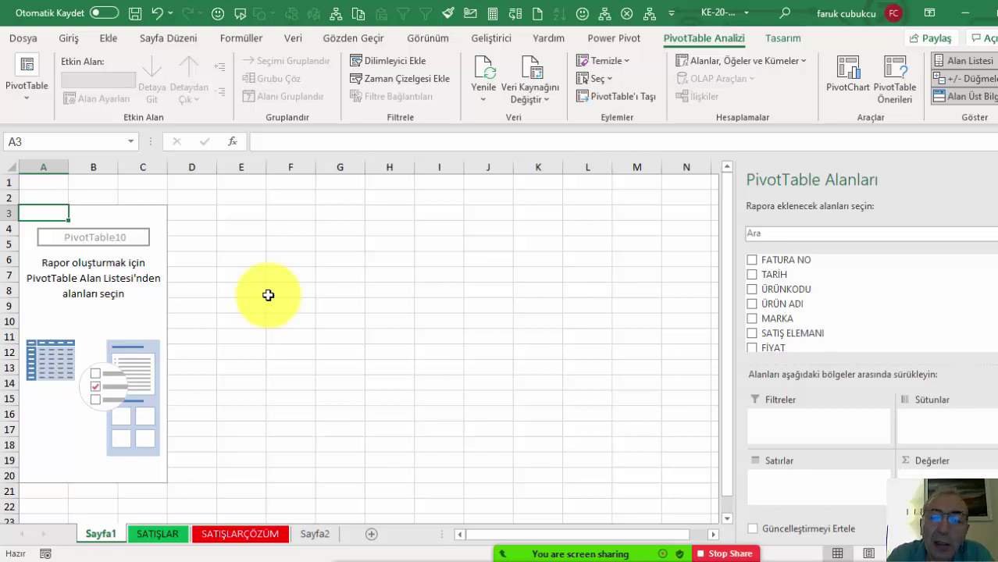
pyautogui.click(160, 534)
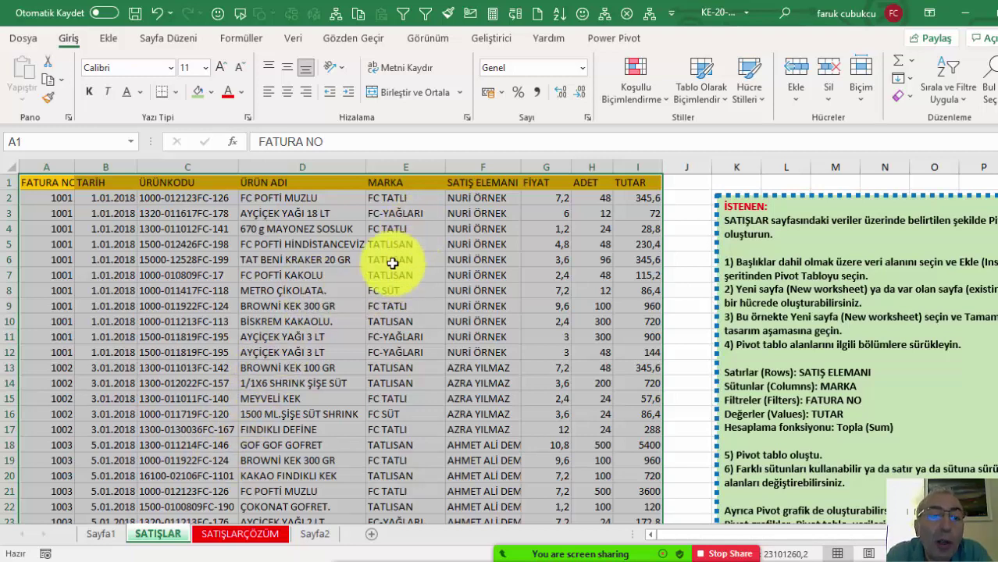
pyautogui.scroll(-4, 112, 316)
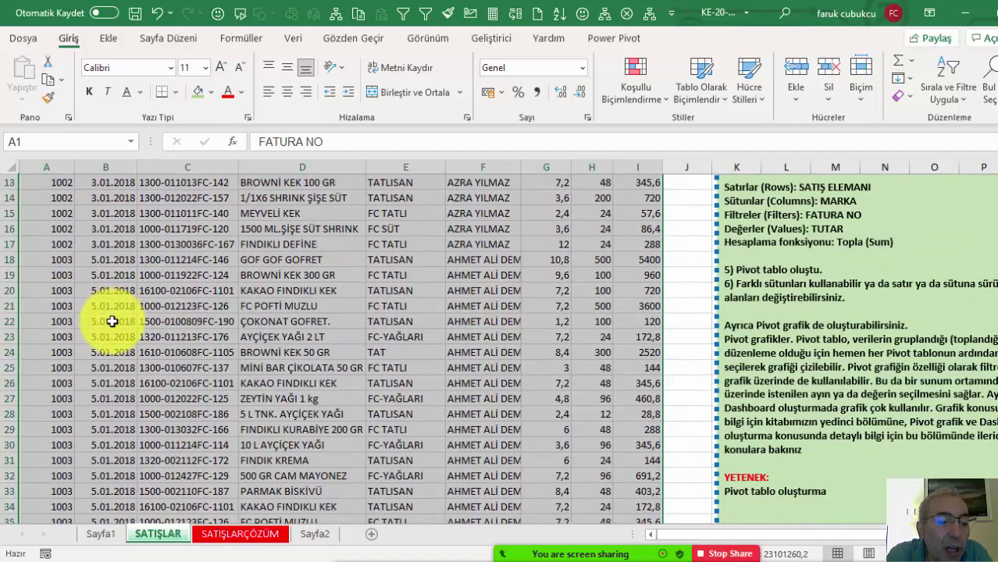
pyautogui.scroll(-7, 112, 321)
pyautogui.scroll(-7, 111, 324)
pyautogui.scroll(7, 111, 327)
pyautogui.scroll(8, 121, 338)
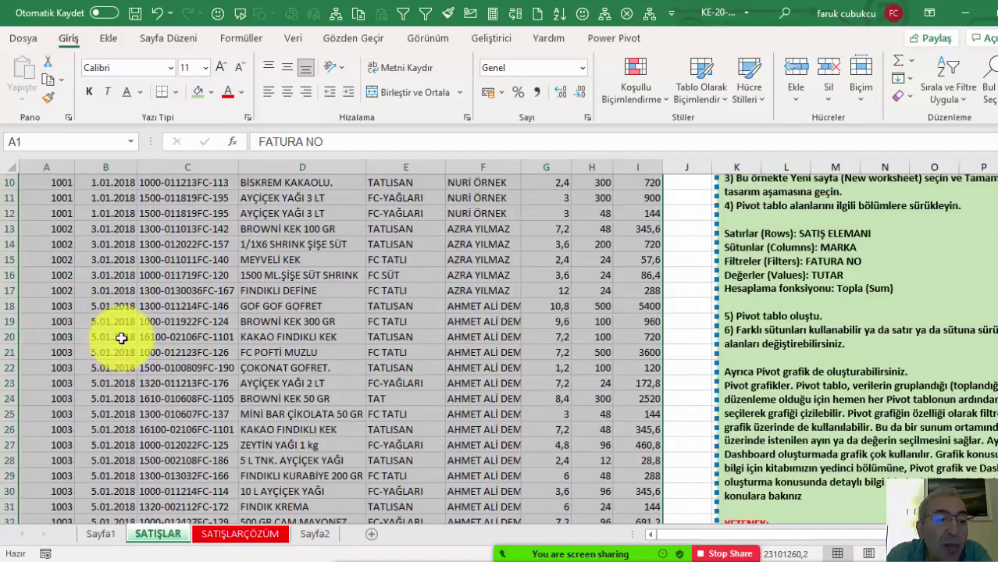
pyautogui.scroll(3, 121, 337)
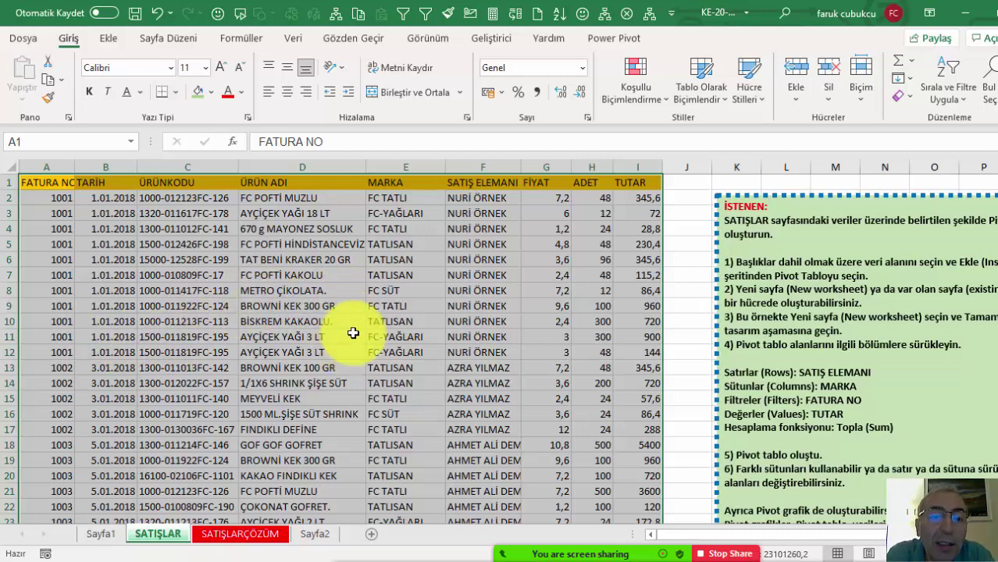
pyautogui.moveTo(402, 263); pyautogui.dragTo(391, 366)
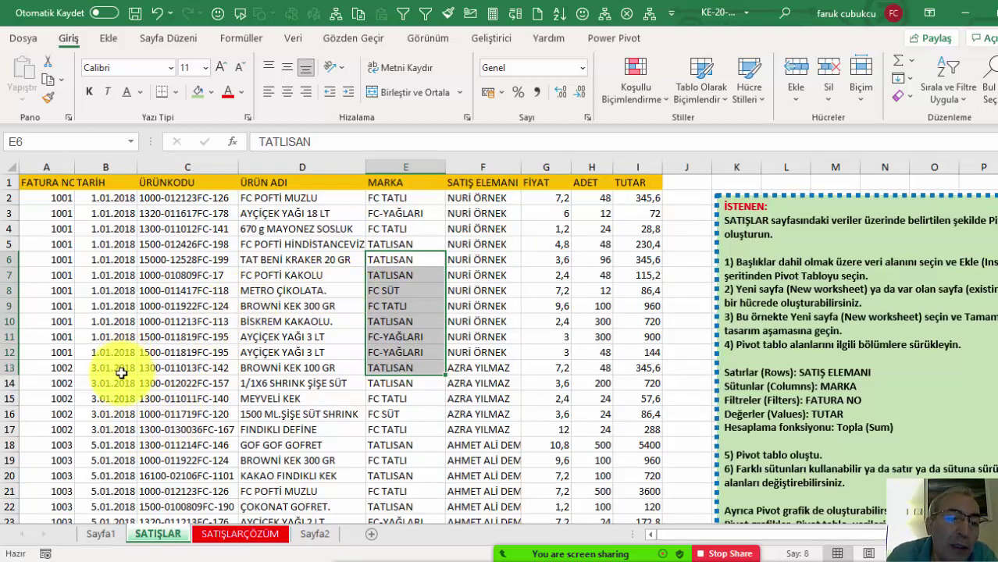
pyautogui.click(408, 273)
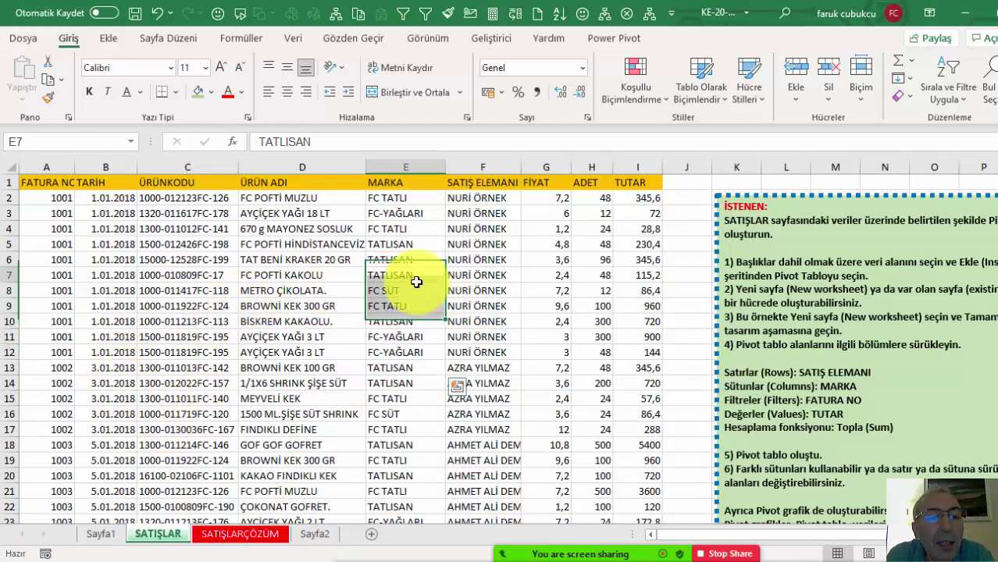
pyautogui.click(205, 290)
pyautogui.moveTo(600, 274); pyautogui.dragTo(607, 333)
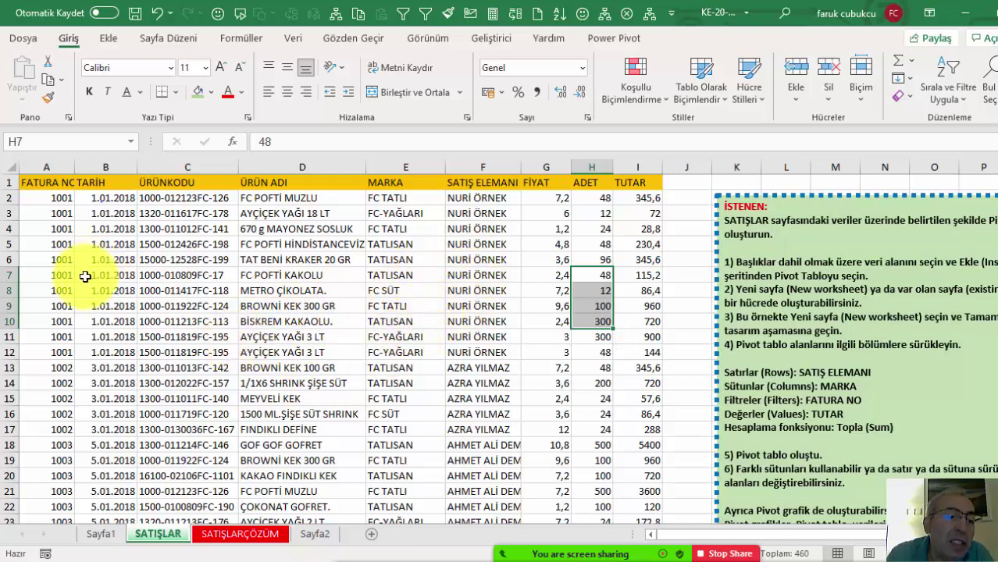
pyautogui.scroll(-10, 78, 281)
pyautogui.scroll(6, 75, 301)
pyautogui.scroll(5, 75, 301)
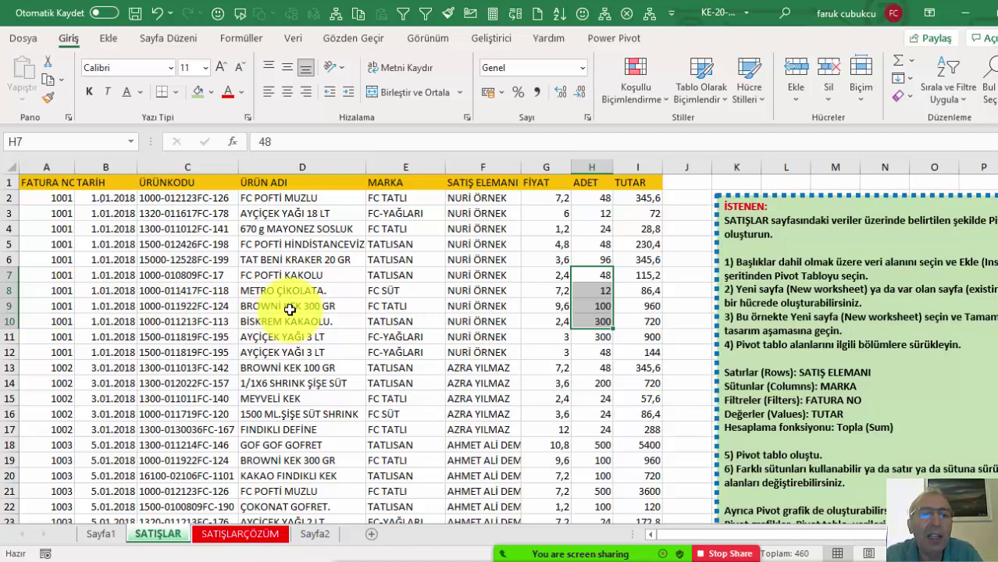
# - On Sayfa1, place SATIŞ ELEMANI in Satırlar and MARKA in Sütunlar
pyautogui.click(101, 535)
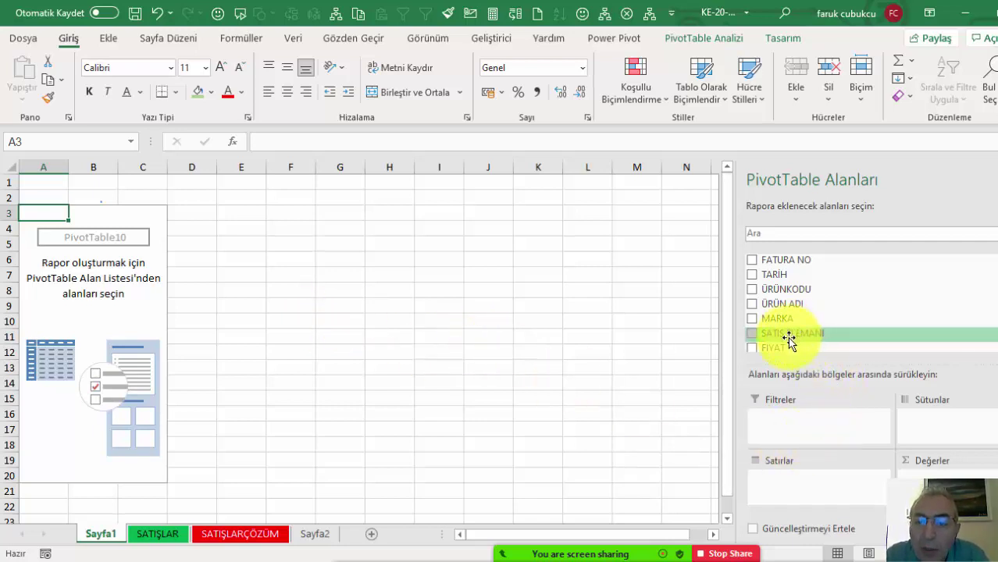
pyautogui.moveTo(790, 334)
pyautogui.mouseDown()
pyautogui.moveTo(753, 488)
pyautogui.moveTo(763, 490)
pyautogui.mouseUp()
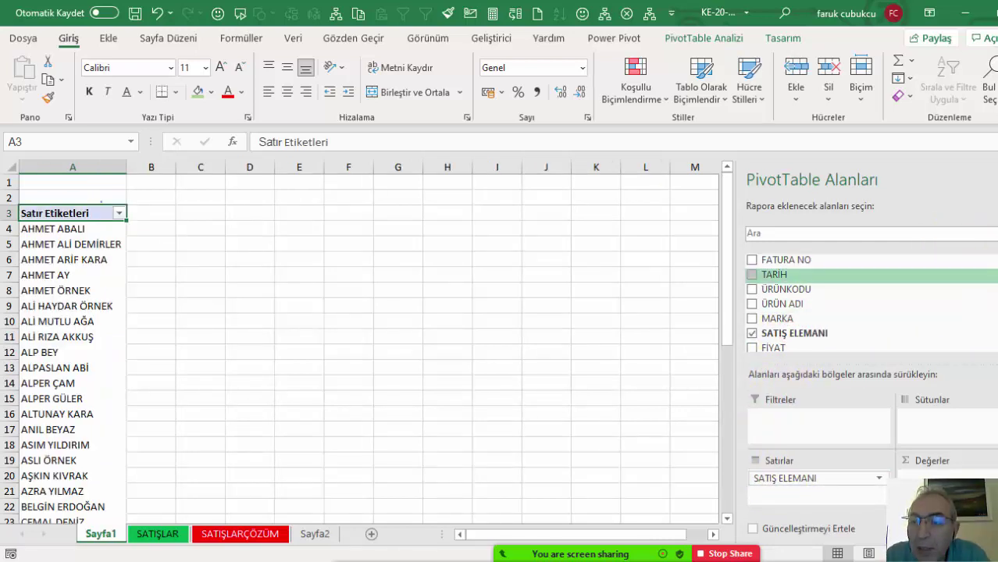
pyautogui.scroll(-2, 859, 296)
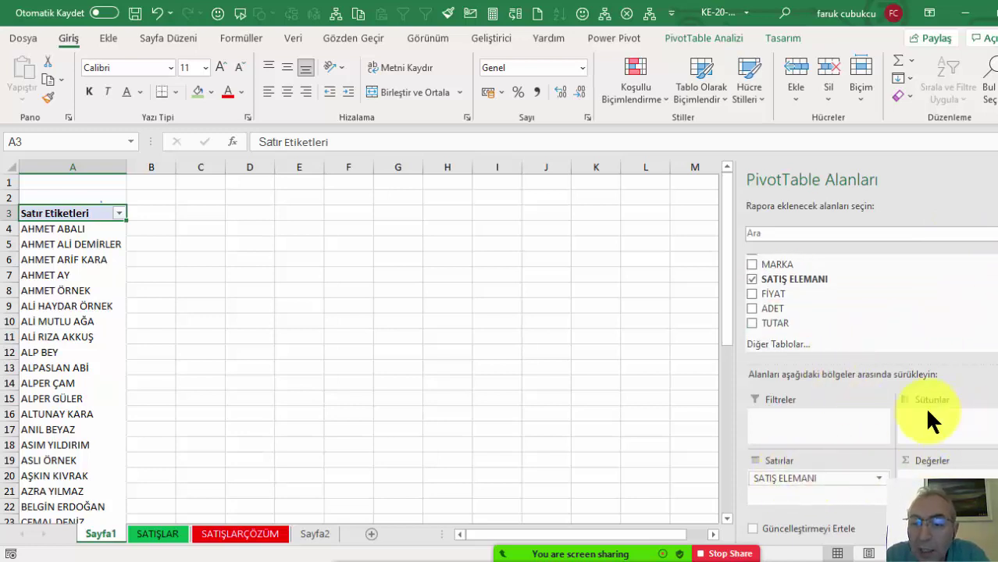
pyautogui.moveTo(777, 264); pyautogui.dragTo(914, 426)
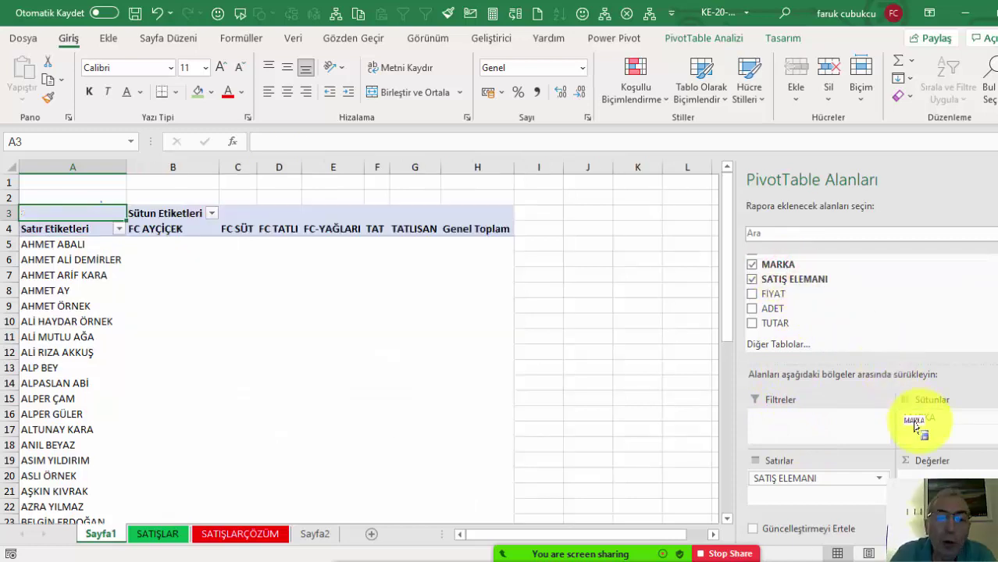
pyautogui.click(157, 535)
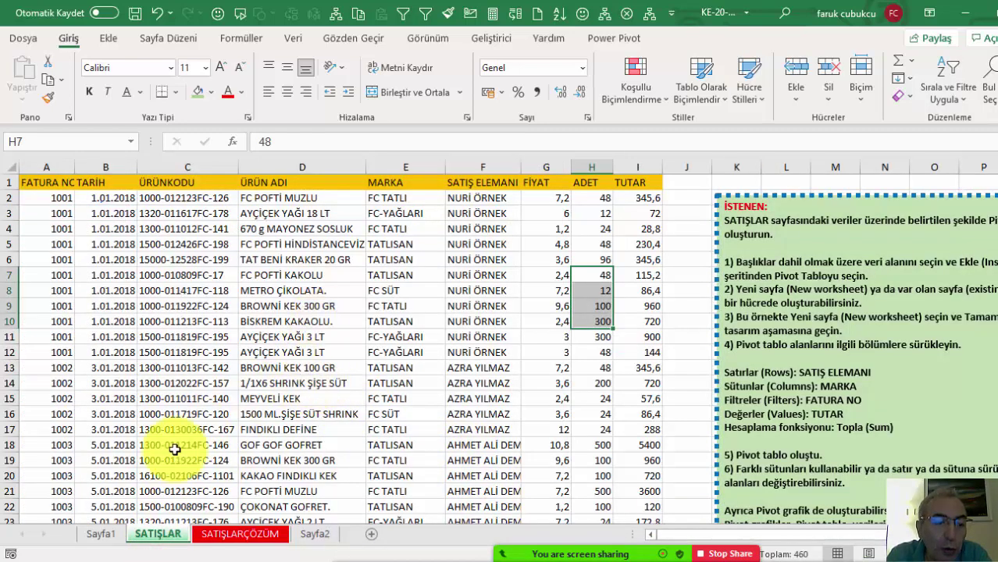
pyautogui.click(100, 535)
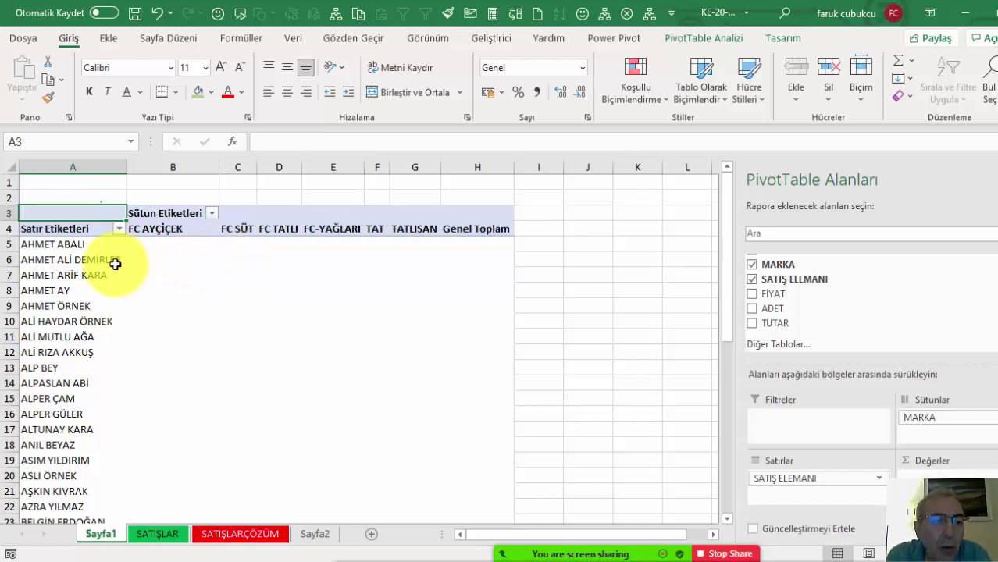
# - Try nesting brands under salespeople in the rows, then restore MARKA to the columns
pyautogui.scroll(-3, 113, 267)
pyautogui.scroll(3, 114, 267)
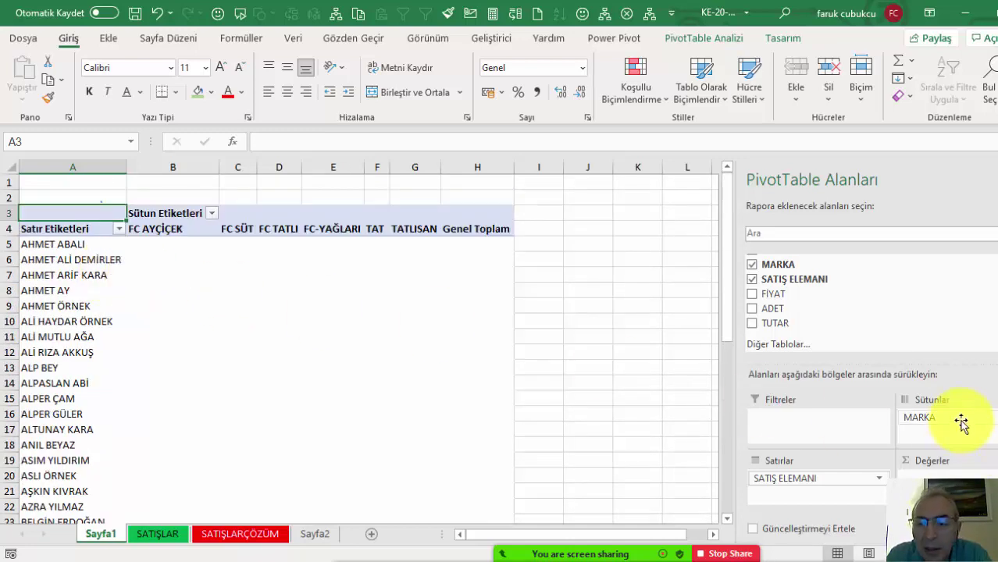
pyautogui.moveTo(960, 422); pyautogui.dragTo(935, 419)
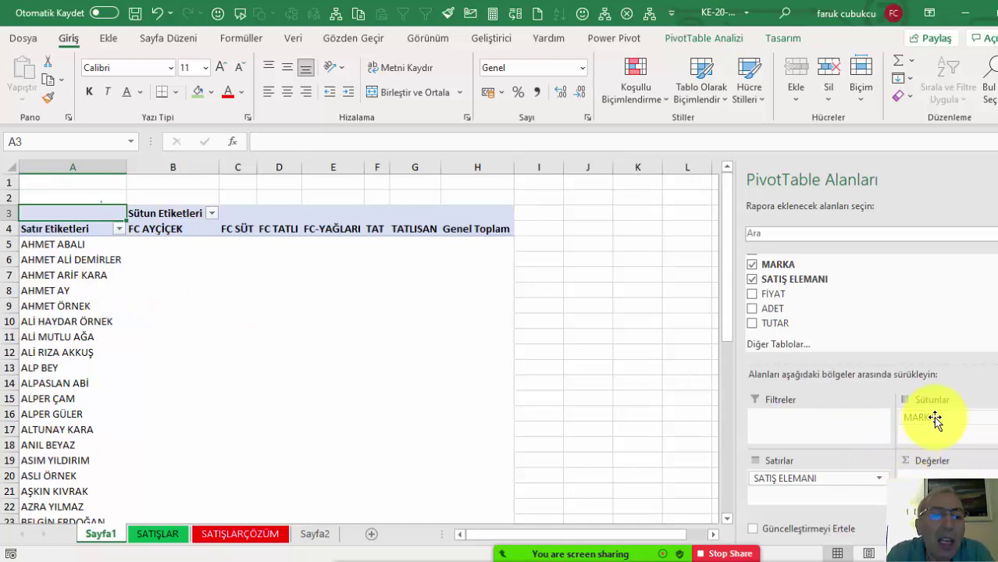
pyautogui.moveTo(934, 420)
pyautogui.mouseDown()
pyautogui.moveTo(831, 482)
pyautogui.moveTo(930, 420)
pyautogui.mouseUp()
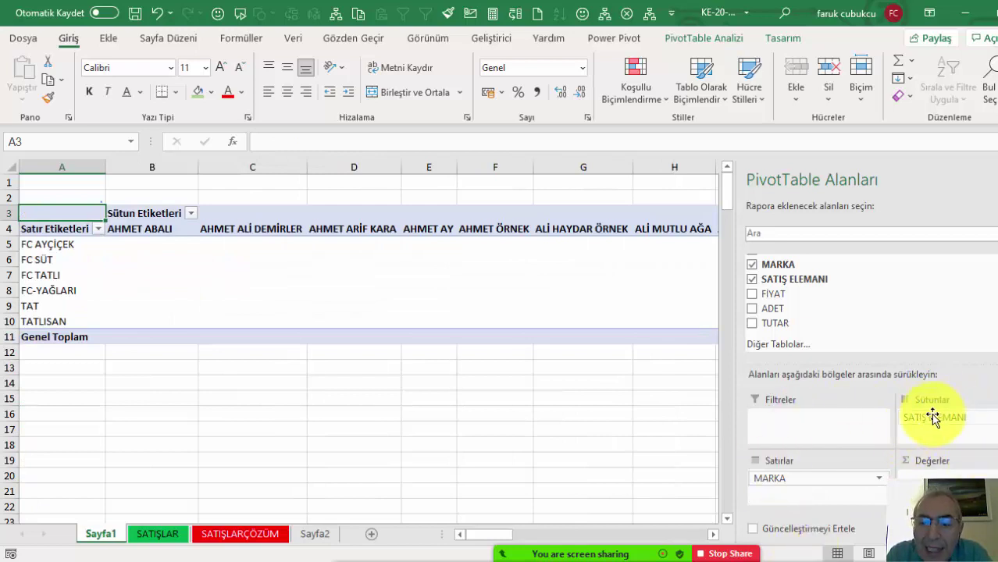
pyautogui.moveTo(932, 413); pyautogui.dragTo(791, 494)
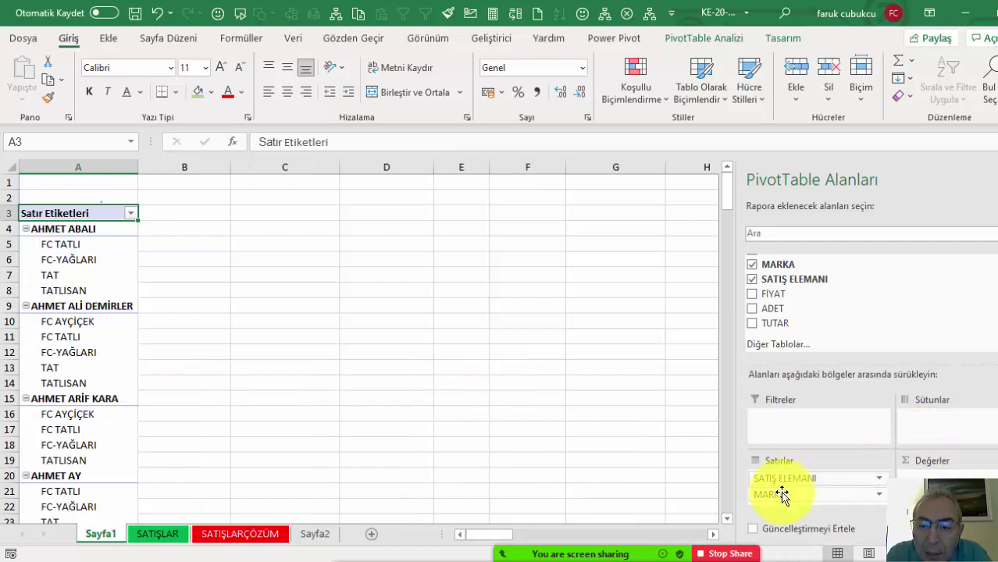
pyautogui.moveTo(782, 495); pyautogui.dragTo(914, 419)
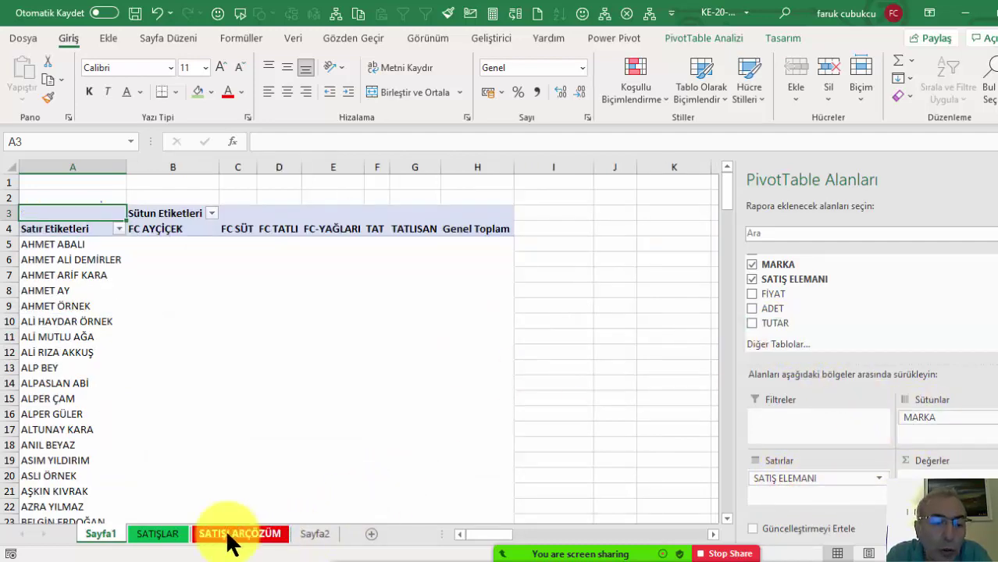
pyautogui.click(158, 534)
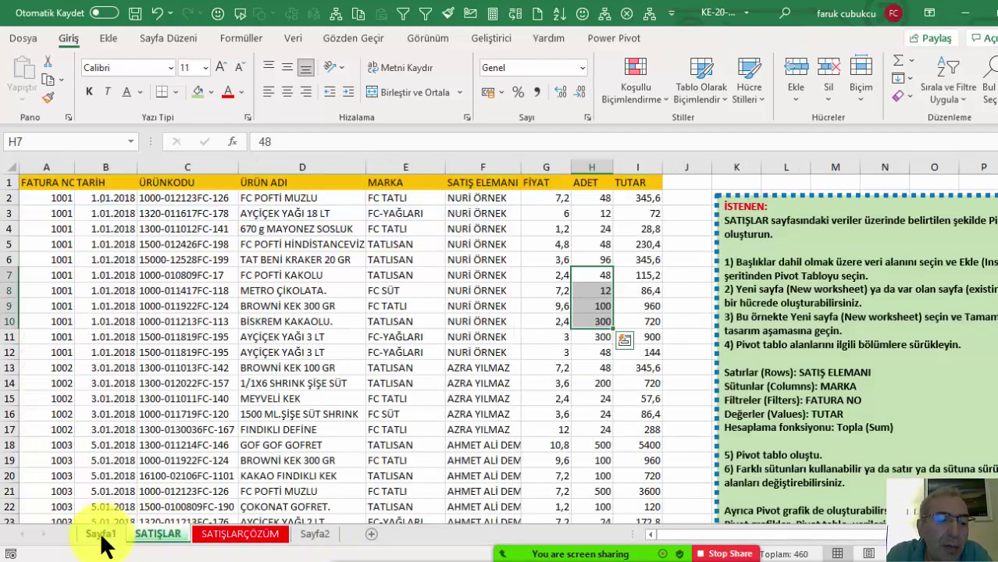
pyautogui.click(101, 535)
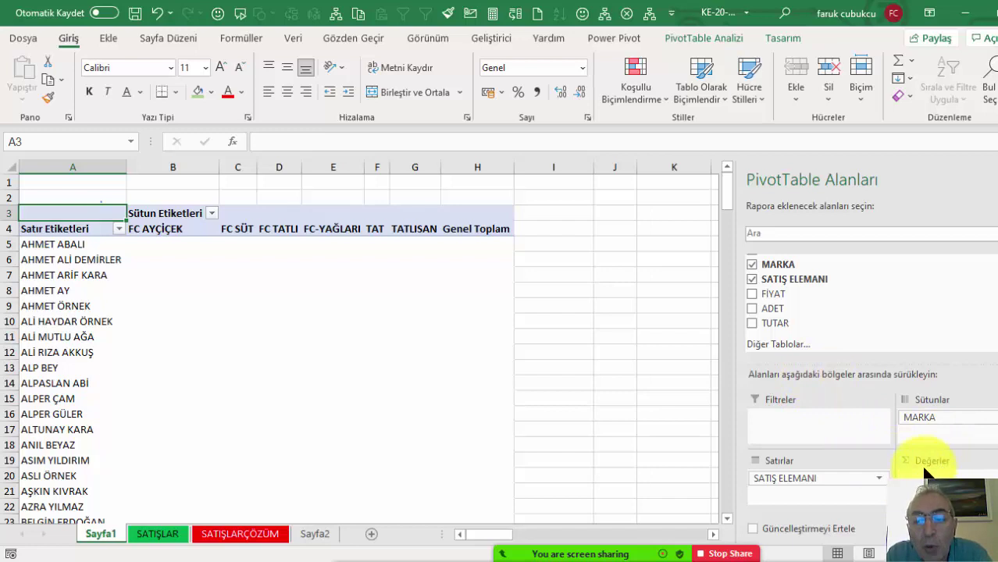
# - Add ADET to Değerler, test TUTAR, FİYAT and ÜRÜNKODU, then undo the extras
pyautogui.moveTo(774, 309); pyautogui.dragTo(906, 469)
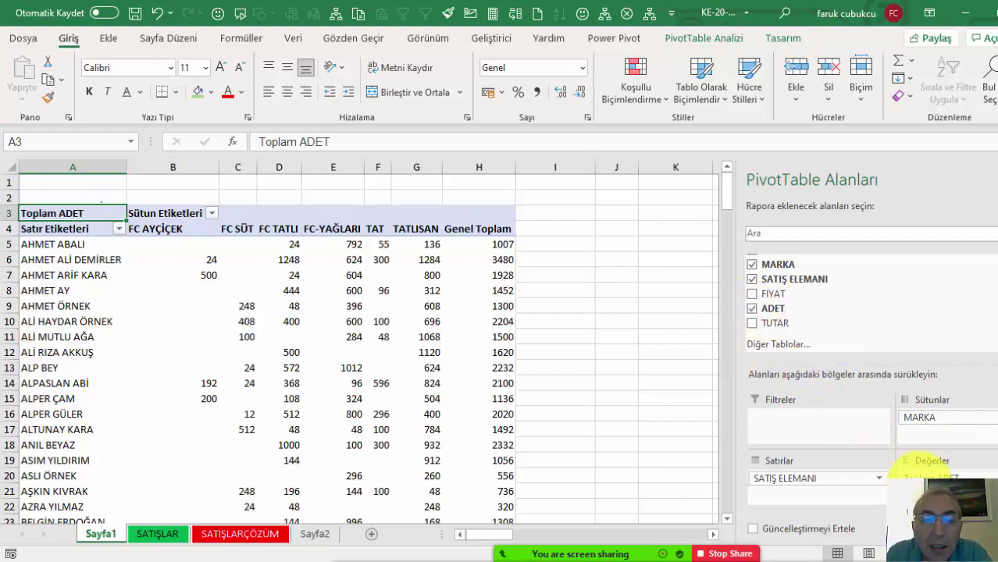
pyautogui.moveTo(776, 323)
pyautogui.mouseDown()
pyautogui.moveTo(914, 467)
pyautogui.moveTo(849, 329)
pyautogui.mouseUp()
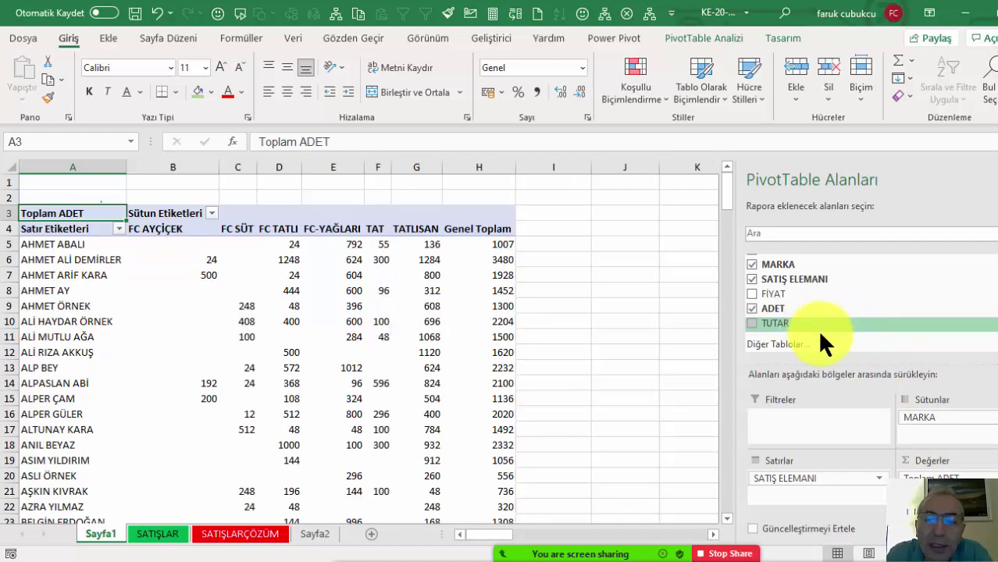
pyautogui.moveTo(804, 296); pyautogui.dragTo(935, 478)
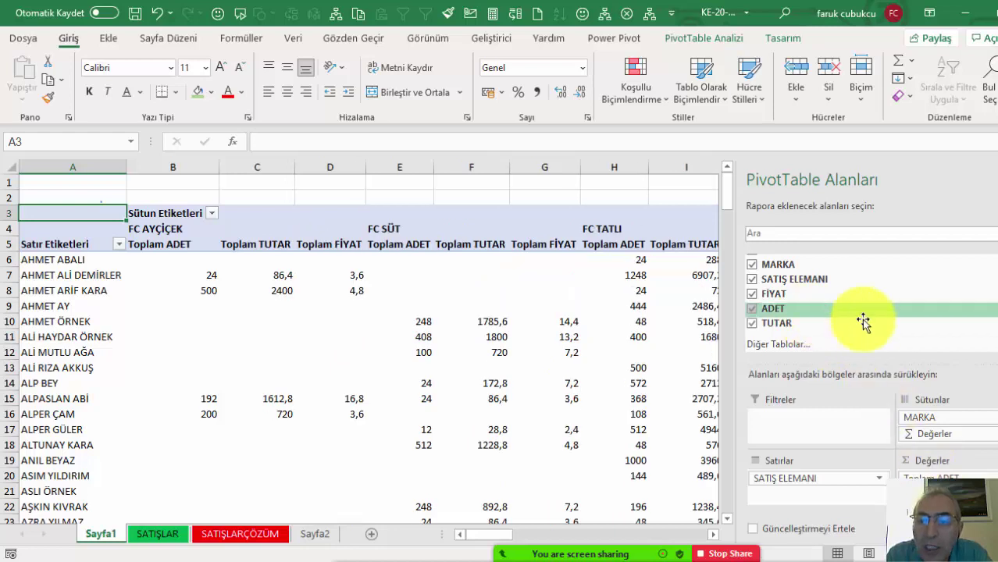
pyautogui.scroll(3, 865, 319)
pyautogui.moveTo(783, 286); pyautogui.dragTo(789, 414)
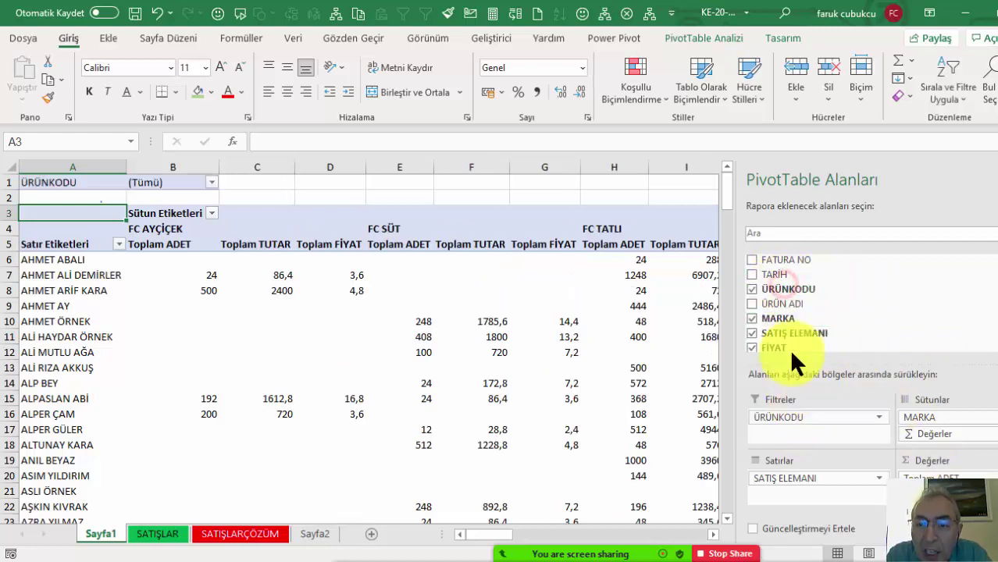
pyautogui.moveTo(782, 304); pyautogui.dragTo(797, 504)
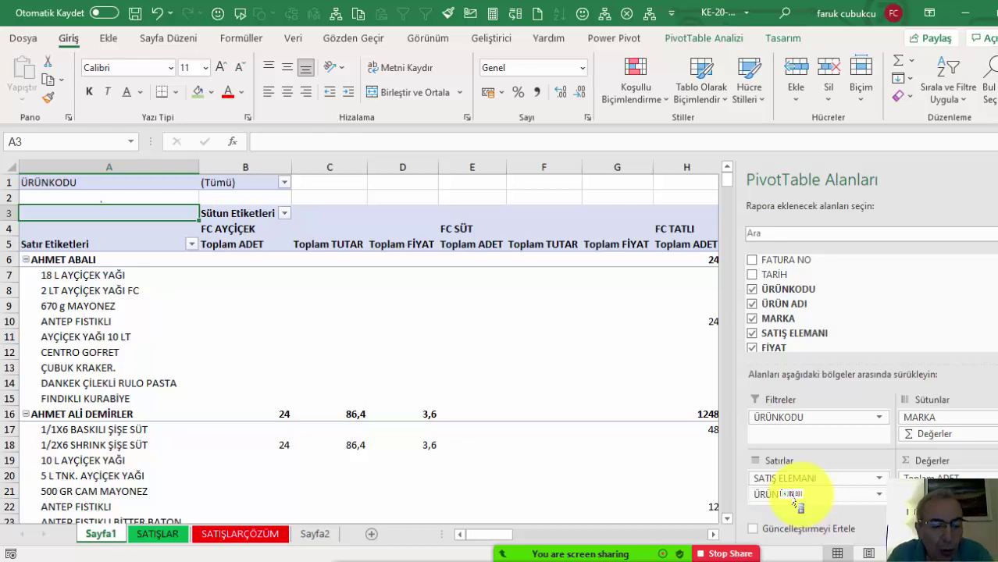
pyautogui.hotkey('ctrl', 'z')
pyautogui.hotkey('ctrl', 'z')
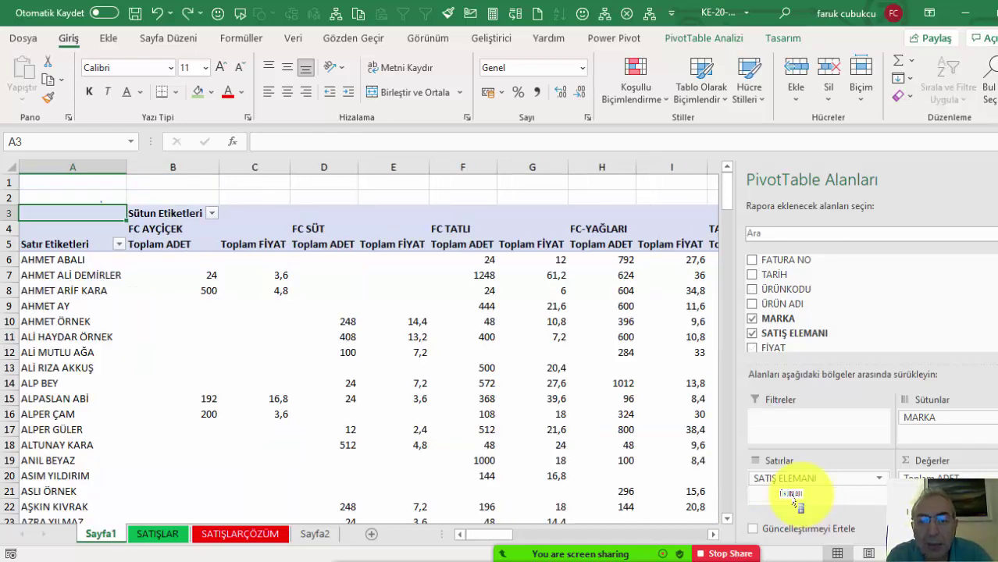
pyautogui.hotkey('ctrl', 'z')
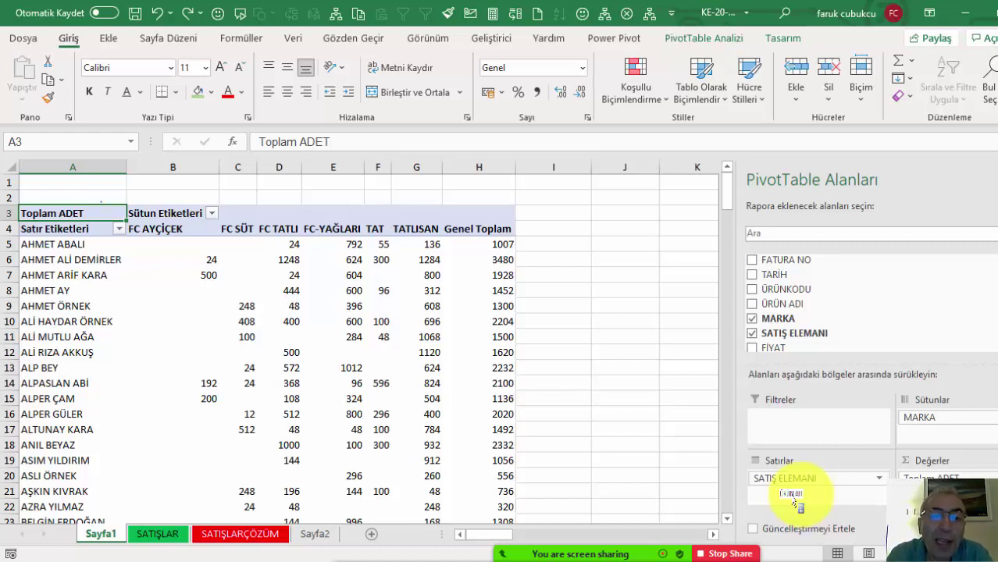
pyautogui.click(80, 183)
pyautogui.click(235, 289)
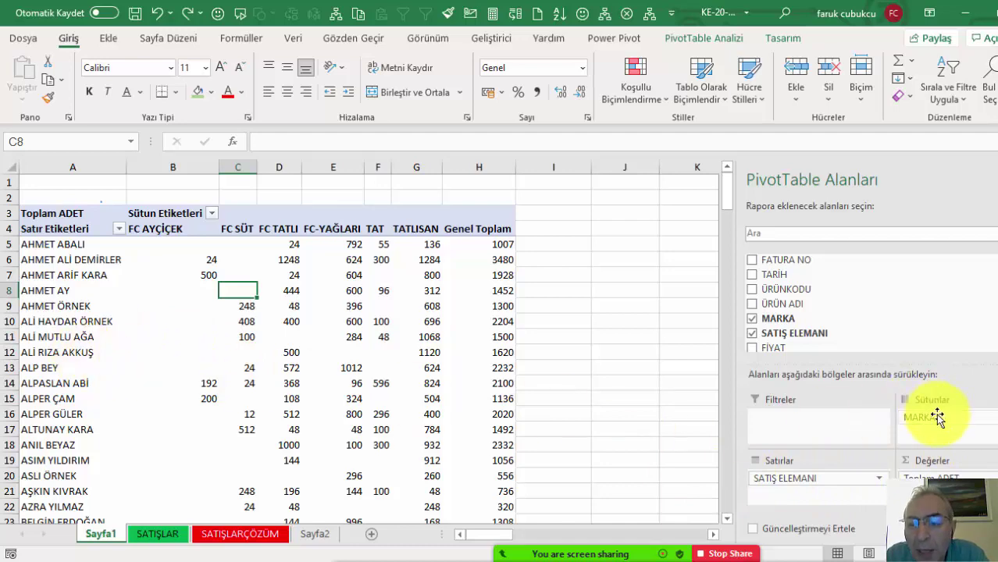
pyautogui.scroll(-2, 357, 335)
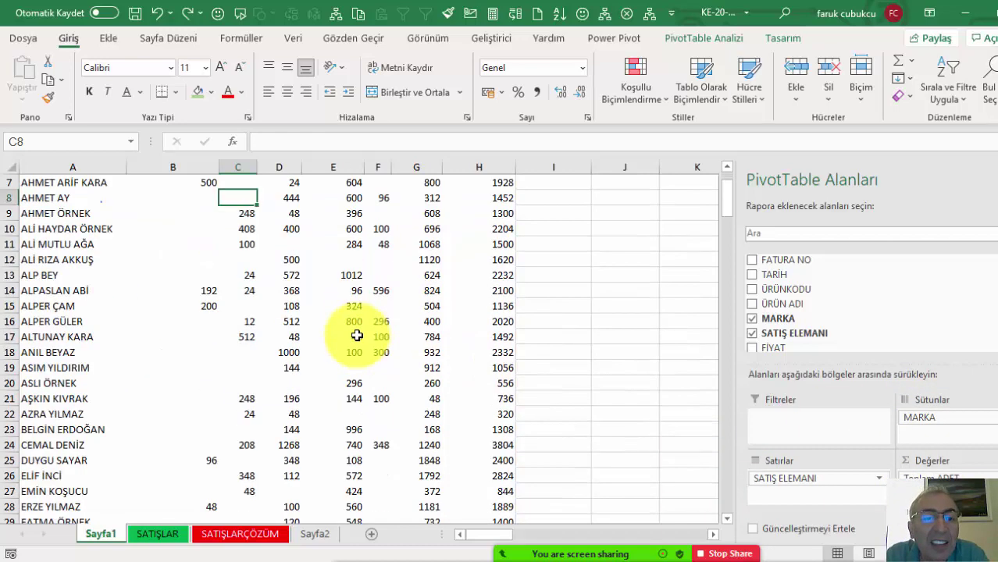
pyautogui.scroll(-3, 357, 336)
pyautogui.scroll(5, 357, 335)
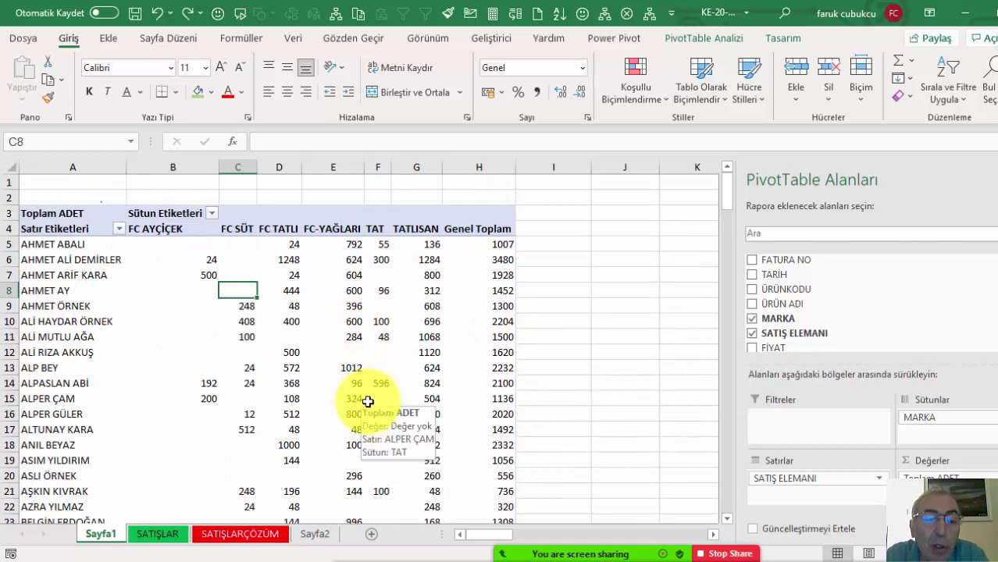
pyautogui.click(160, 535)
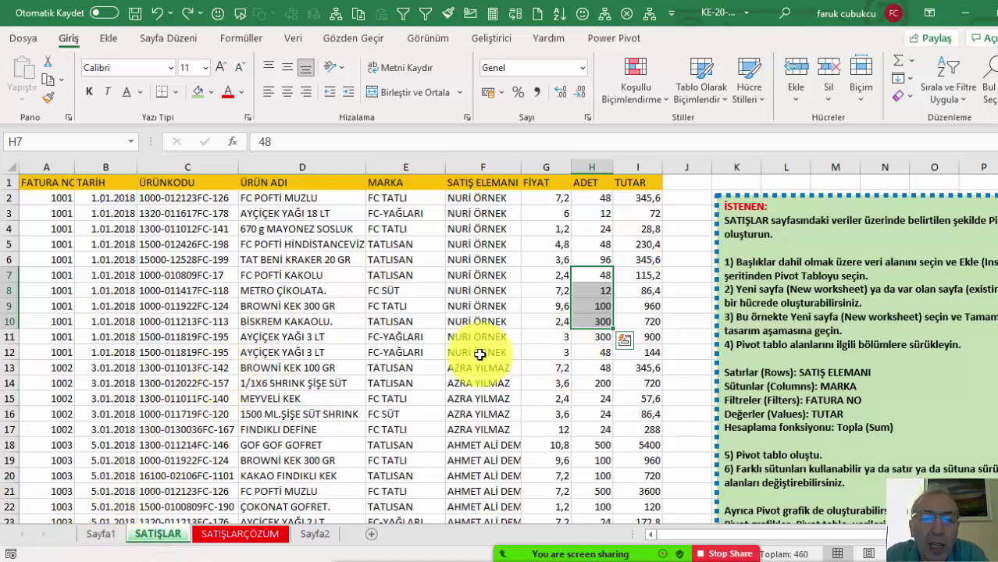
pyautogui.click(101, 534)
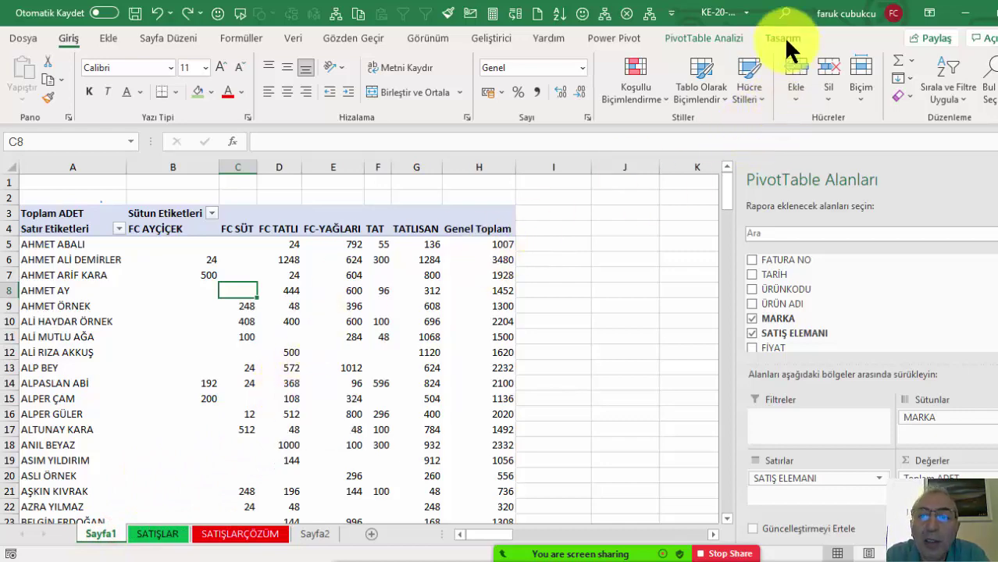
# - Apply the orange medium pivot style with banded rows and banded columns
pyautogui.click(784, 39)
pyautogui.click(776, 86)
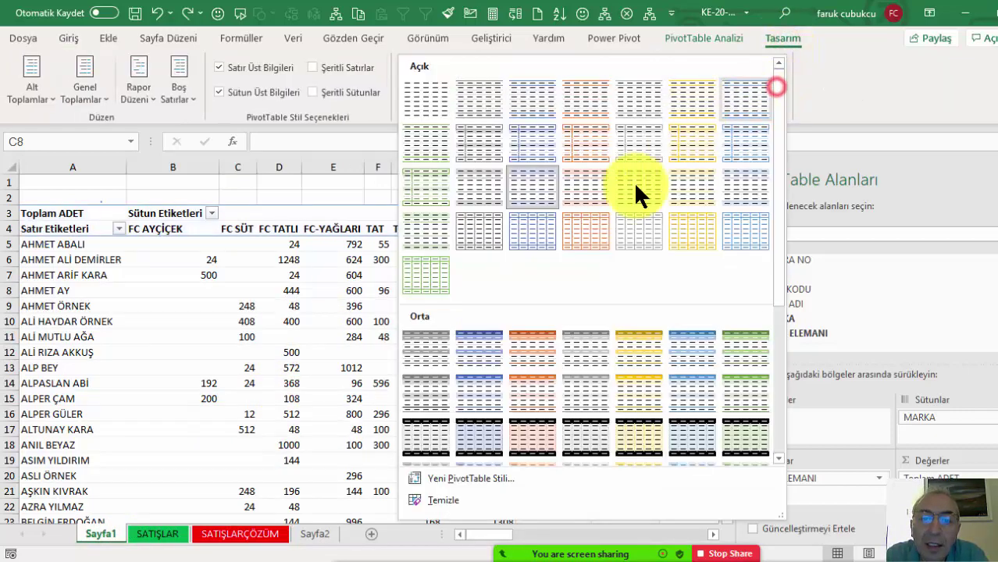
pyautogui.click(531, 343)
pyautogui.click(357, 93)
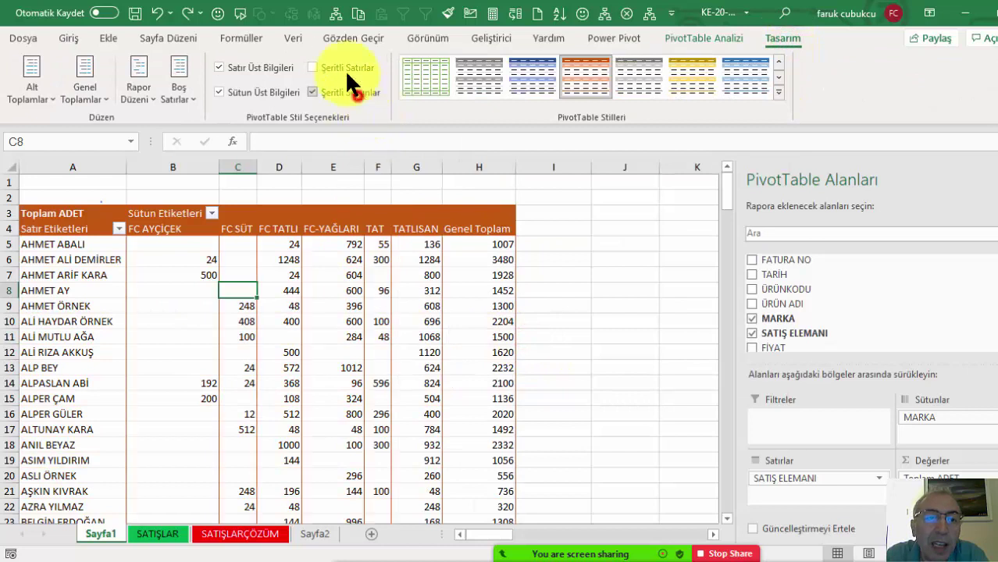
pyautogui.click(346, 68)
pyautogui.click(291, 290)
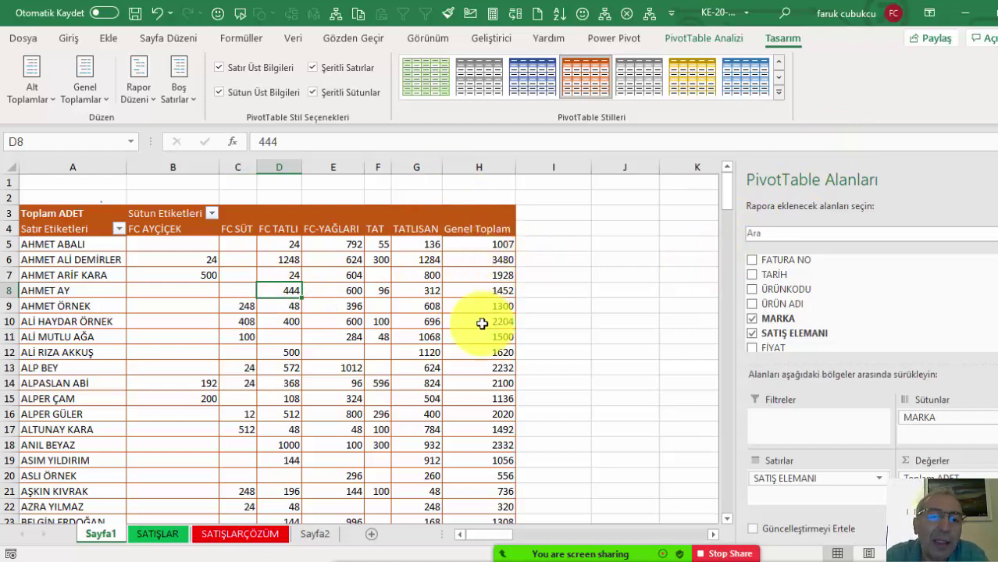
# - Review the styled pivot, comparing it briefly with the SATIŞLAR source data
pyautogui.scroll(-2, 481, 370)
pyautogui.scroll(2, 478, 351)
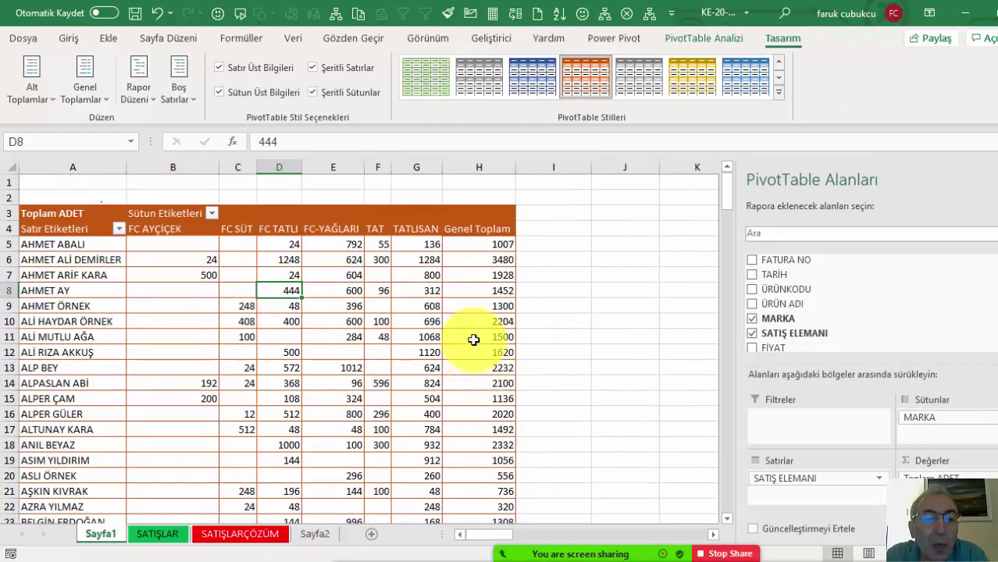
pyautogui.moveTo(473, 340)
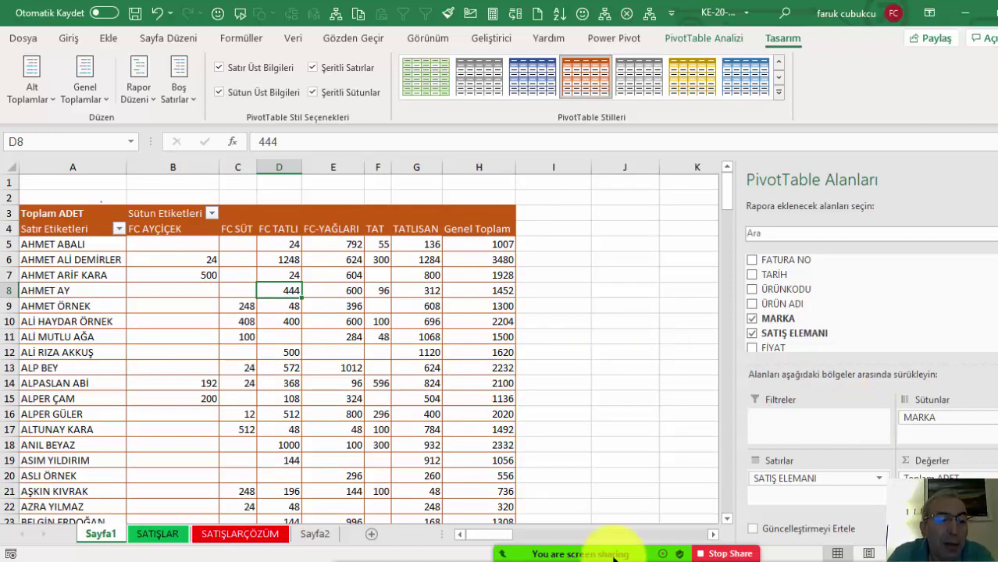
pyautogui.click(160, 535)
pyautogui.click(109, 535)
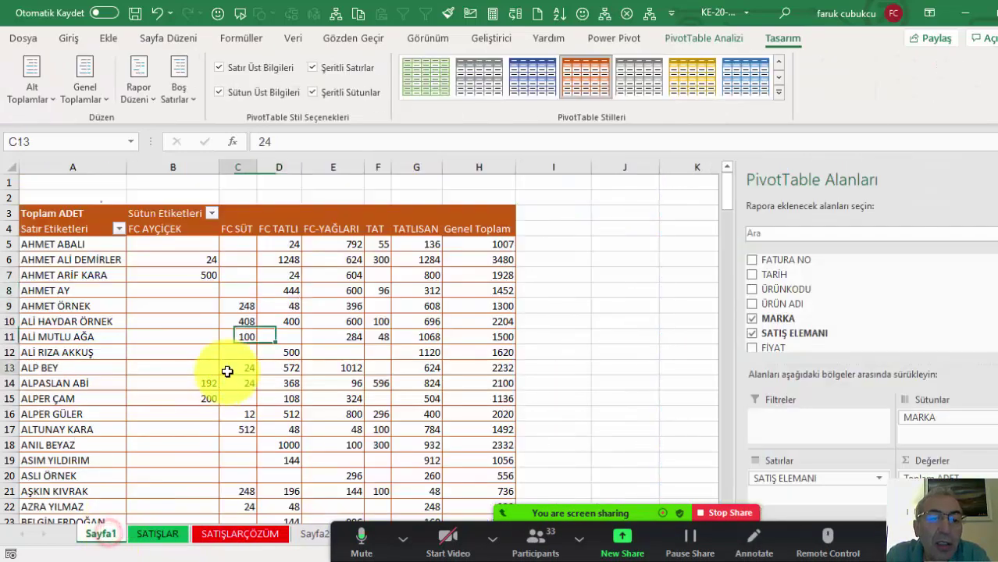
pyautogui.scroll(-2, 281, 351)
pyautogui.scroll(2, 283, 357)
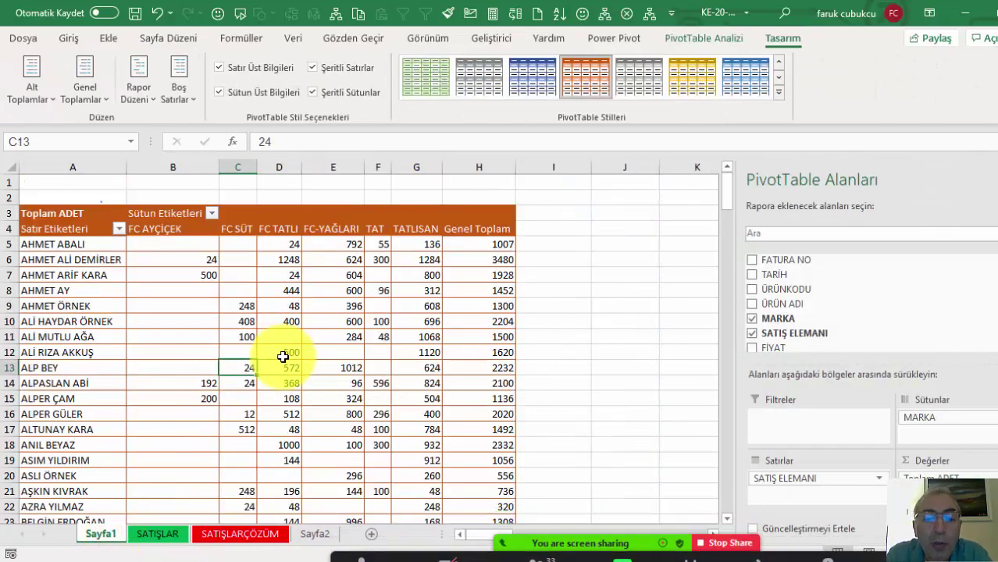
pyautogui.moveTo(283, 357)
pyautogui.moveTo(427, 333)
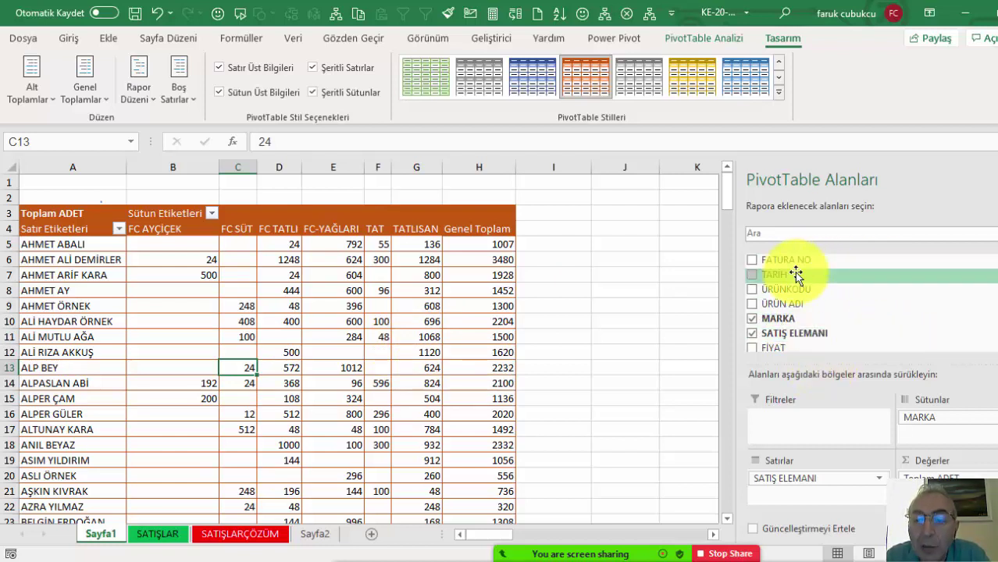
# - Move TARİH through Filtreler and Satırlar into Sütunlar, then select the 3.01.2018 date heading
pyautogui.moveTo(798, 278); pyautogui.dragTo(795, 423)
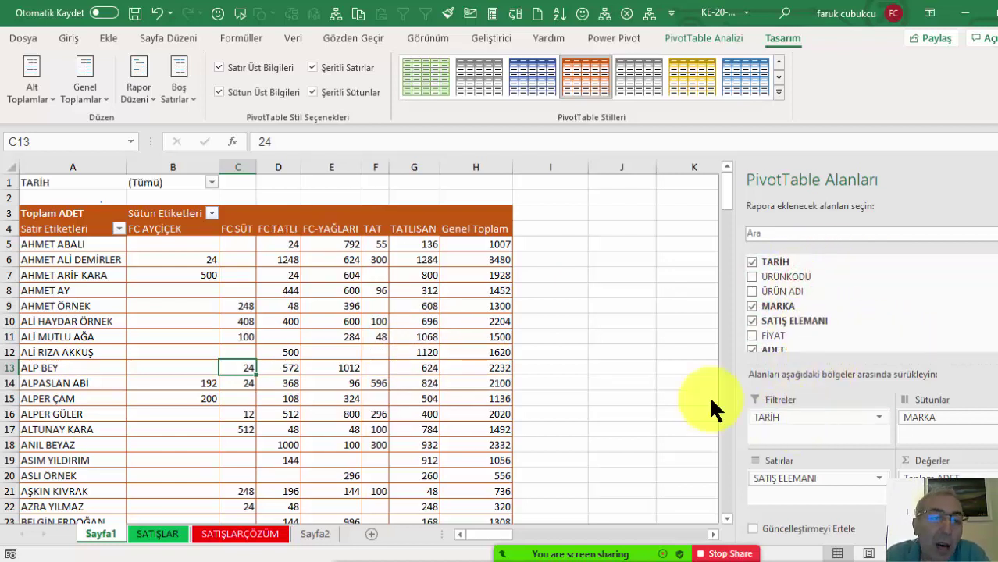
pyautogui.click(210, 177)
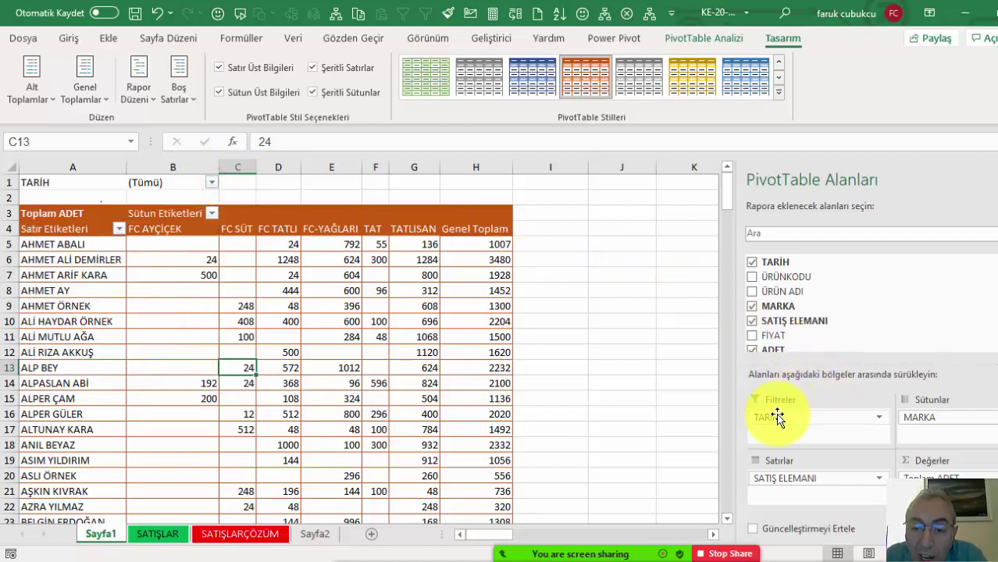
pyautogui.moveTo(778, 418); pyautogui.dragTo(778, 492)
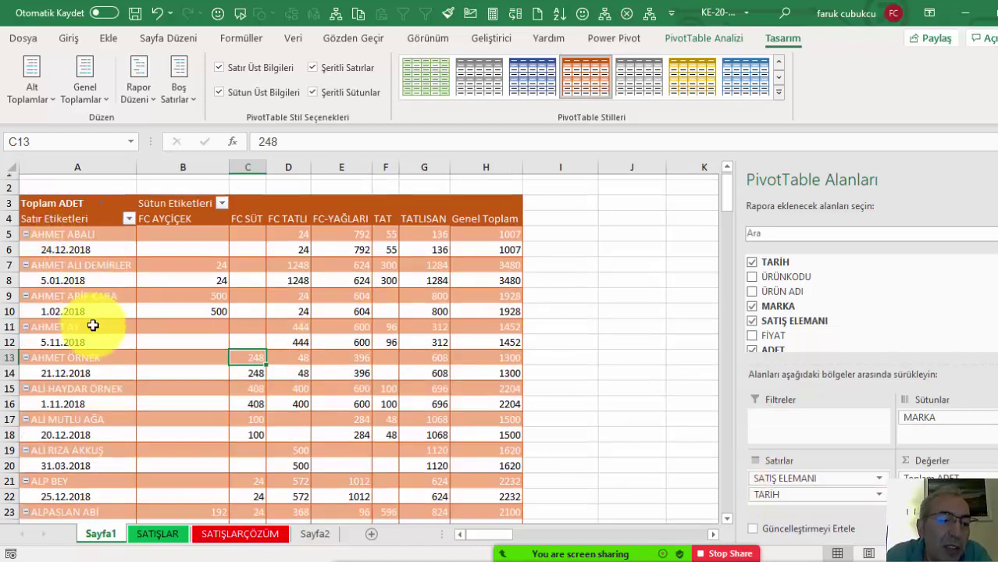
pyautogui.moveTo(790, 495)
pyautogui.mouseDown()
pyautogui.moveTo(937, 437)
pyautogui.moveTo(789, 477)
pyautogui.mouseUp()
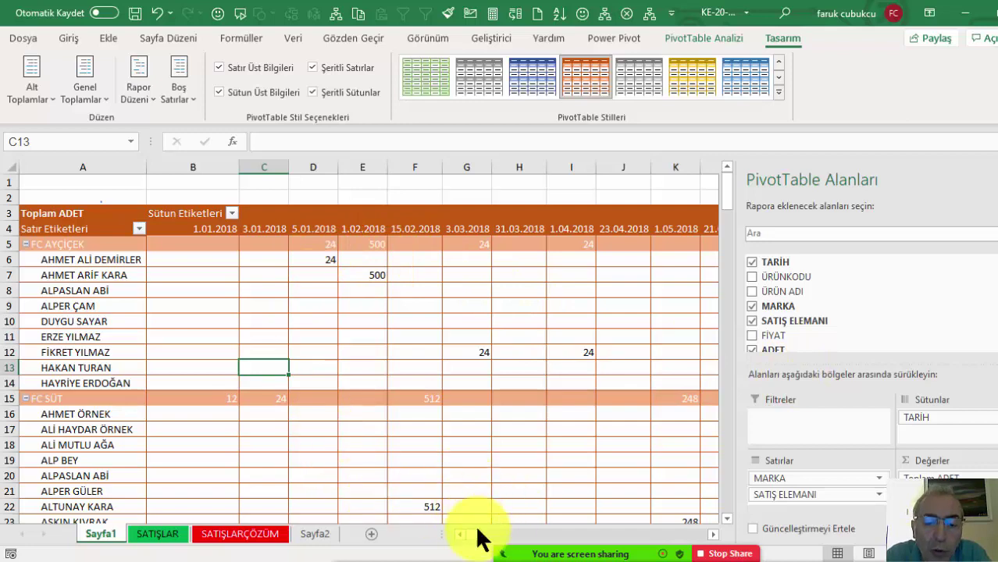
pyautogui.moveTo(476, 538); pyautogui.dragTo(469, 536)
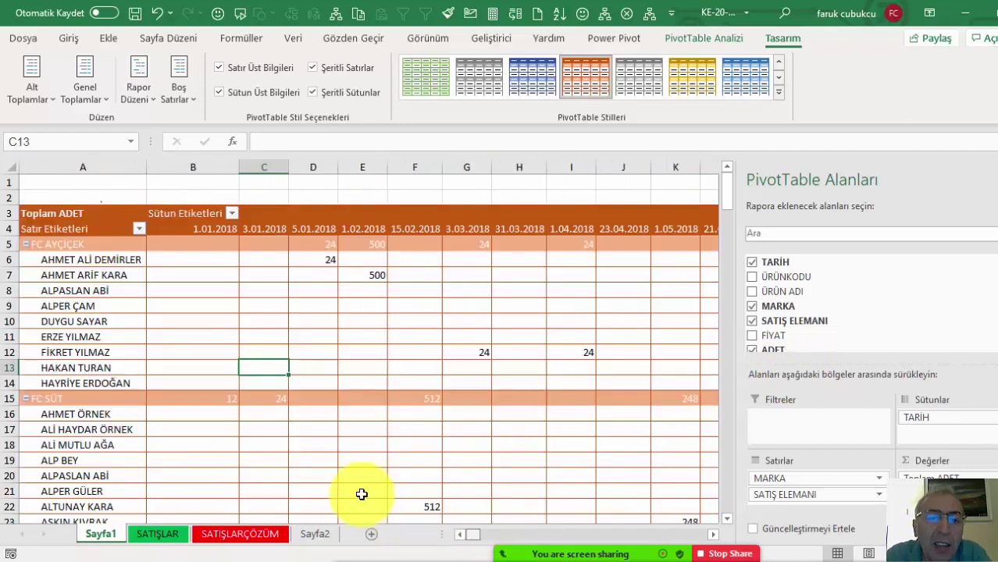
pyautogui.click(263, 230)
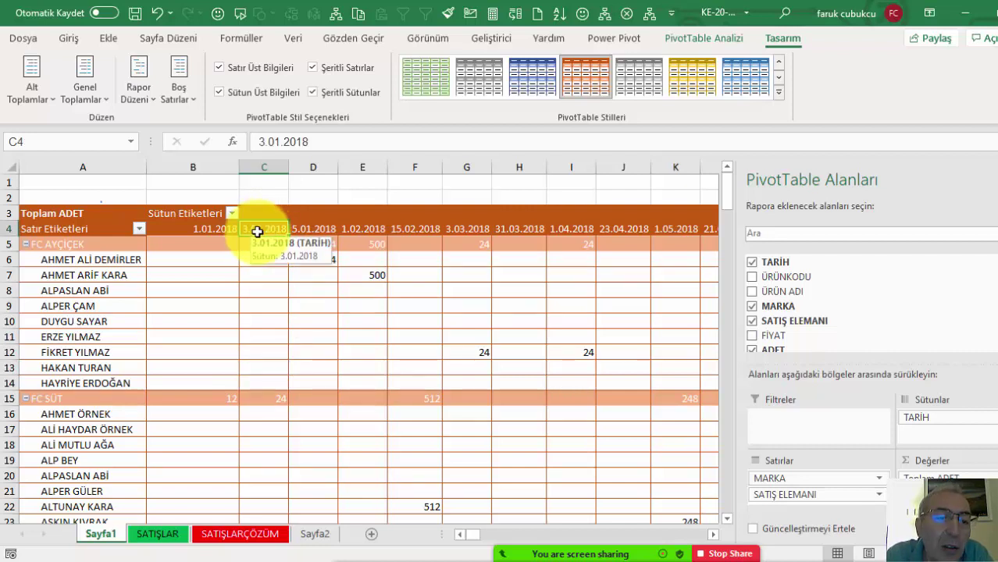
# - Group the TARİH date columns by Ay so they read Oca through Ara
pyautogui.rightClick(258, 231)
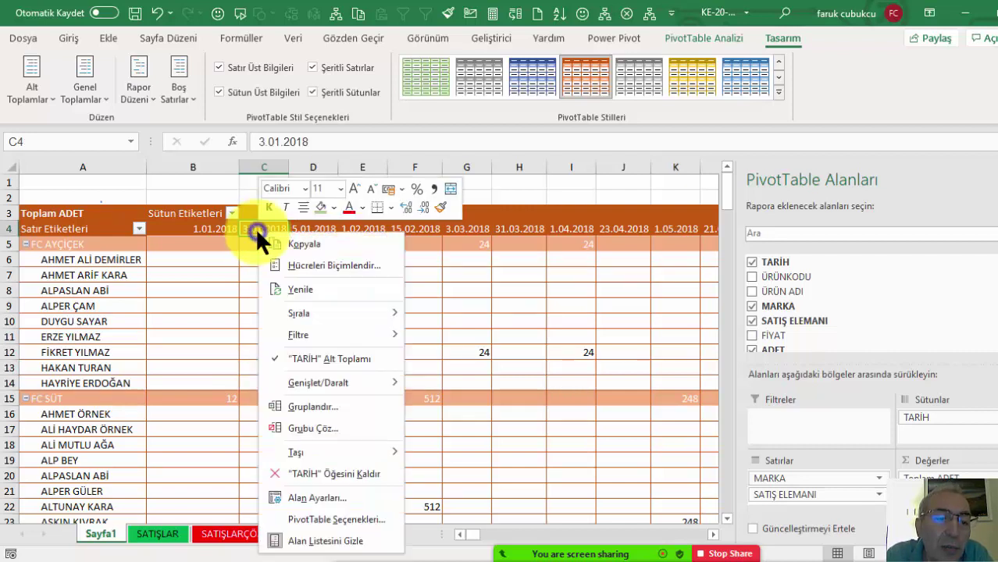
pyautogui.click(304, 405)
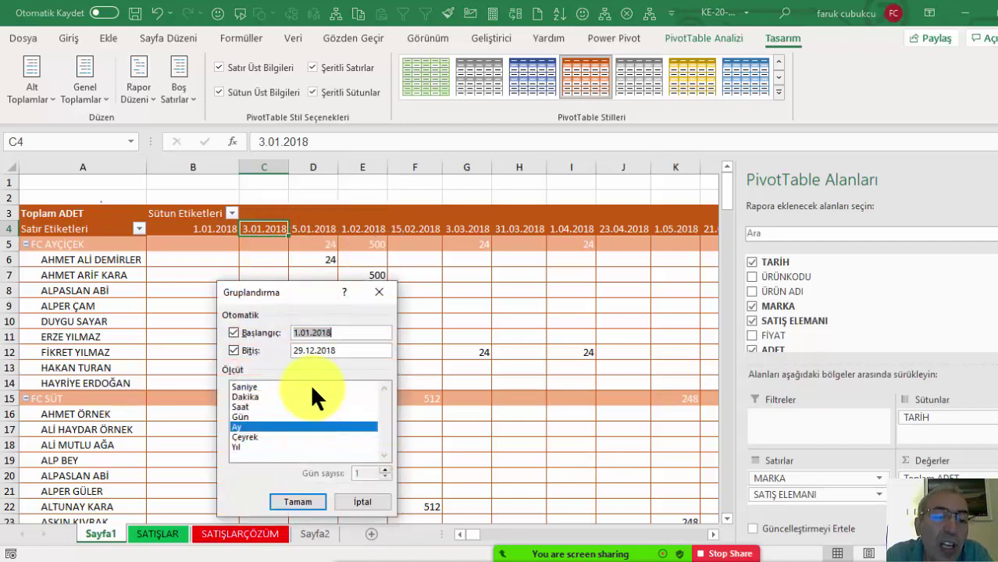
pyautogui.click(295, 503)
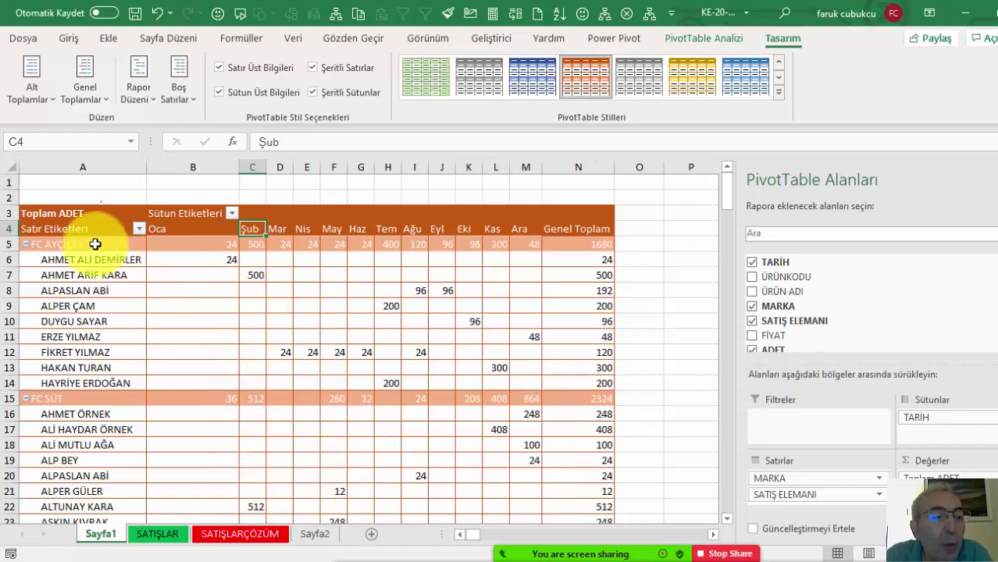
pyautogui.scroll(-6, 86, 344)
pyautogui.scroll(3, 75, 245)
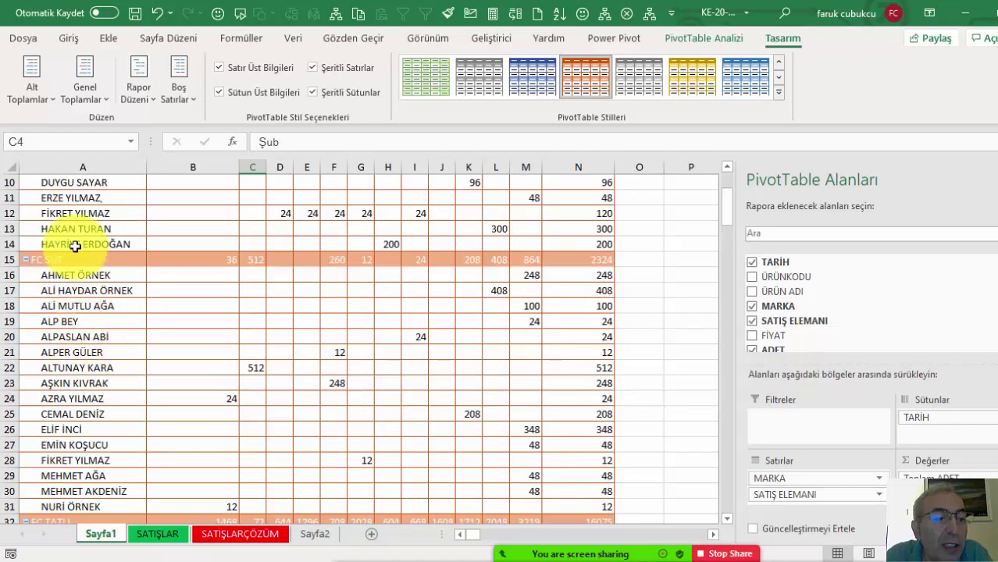
pyautogui.scroll(3, 76, 245)
pyautogui.click(70, 246)
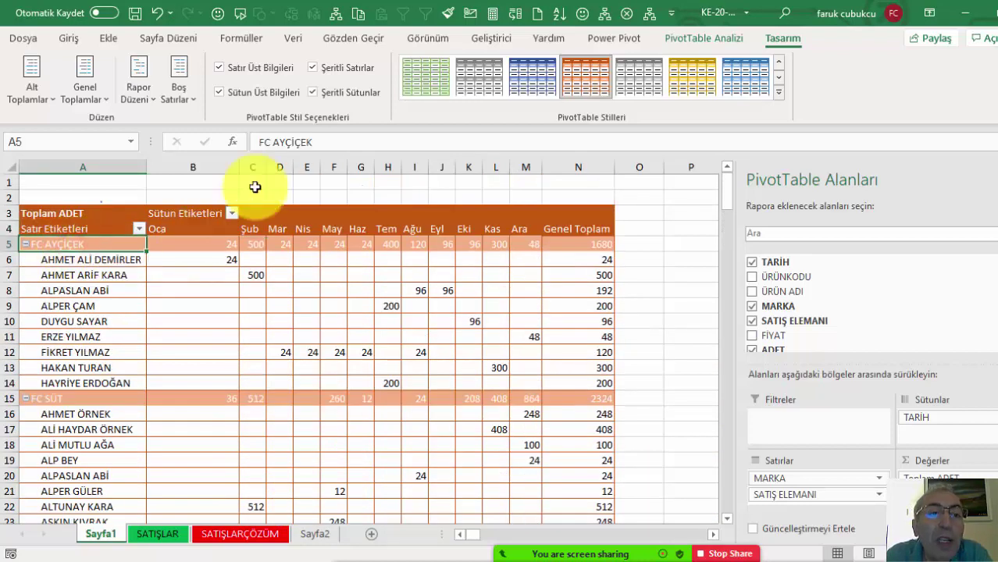
pyautogui.click(705, 38)
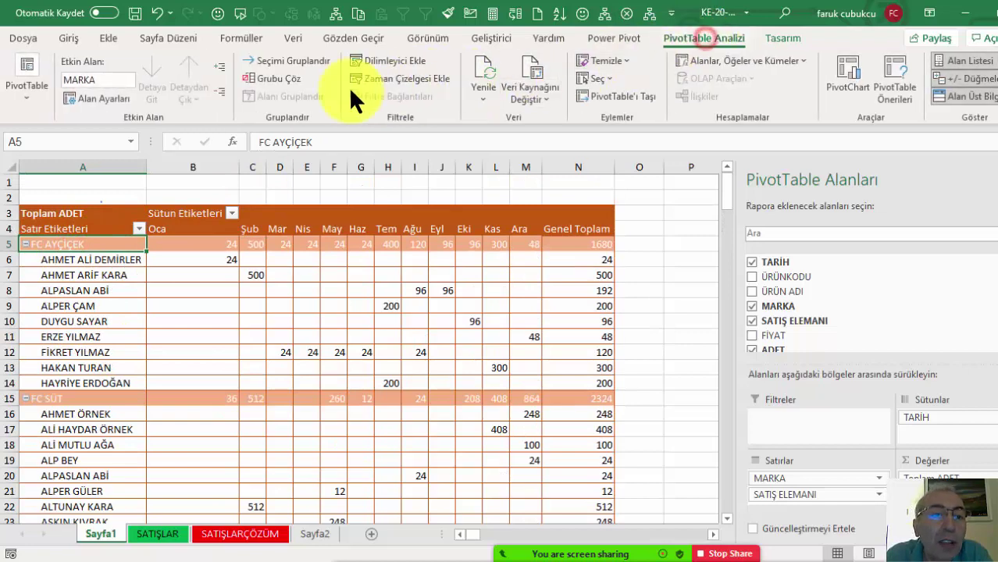
# - Toggle the pivot between salesperson detail and brand totals, ending collapsed to brand rows
pyautogui.click(218, 89)
pyautogui.click(222, 65)
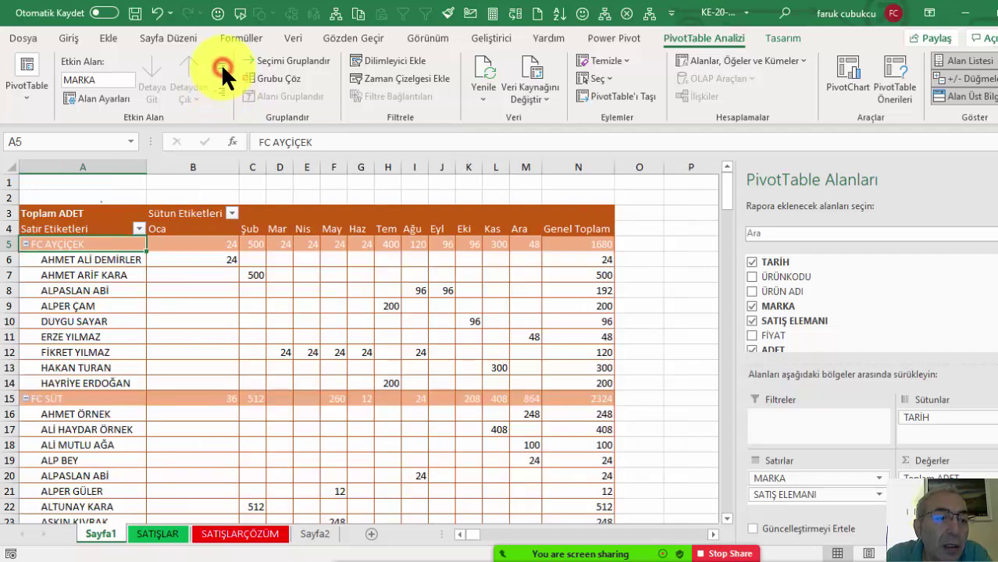
pyautogui.click(221, 88)
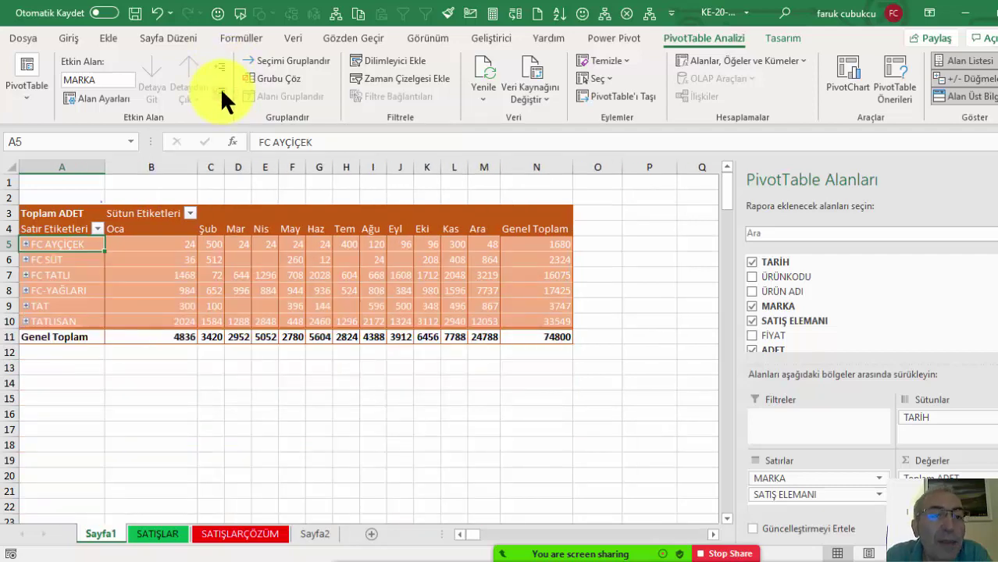
pyautogui.click(221, 64)
pyautogui.click(221, 86)
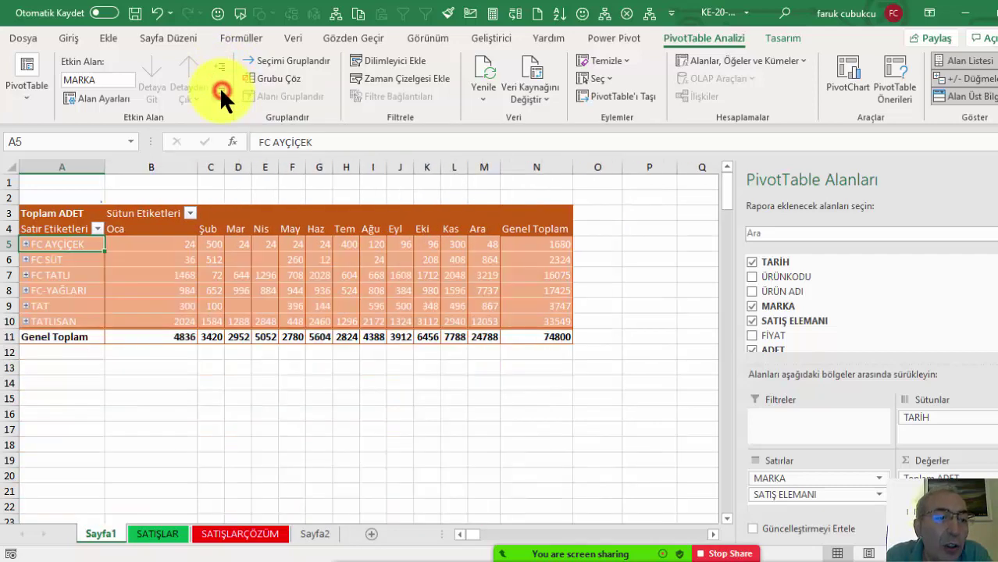
pyautogui.rightClick(63, 243)
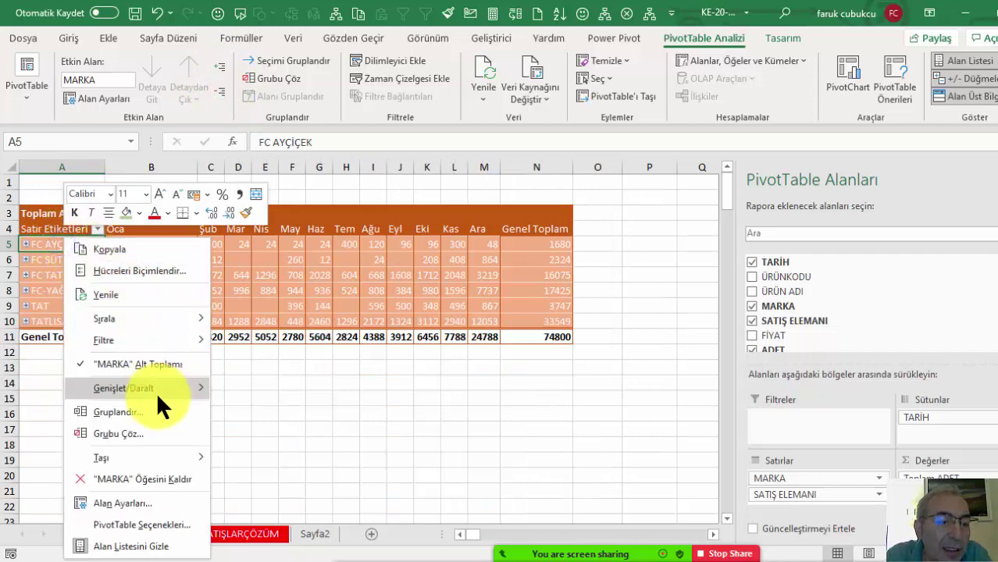
pyautogui.moveTo(160, 391)
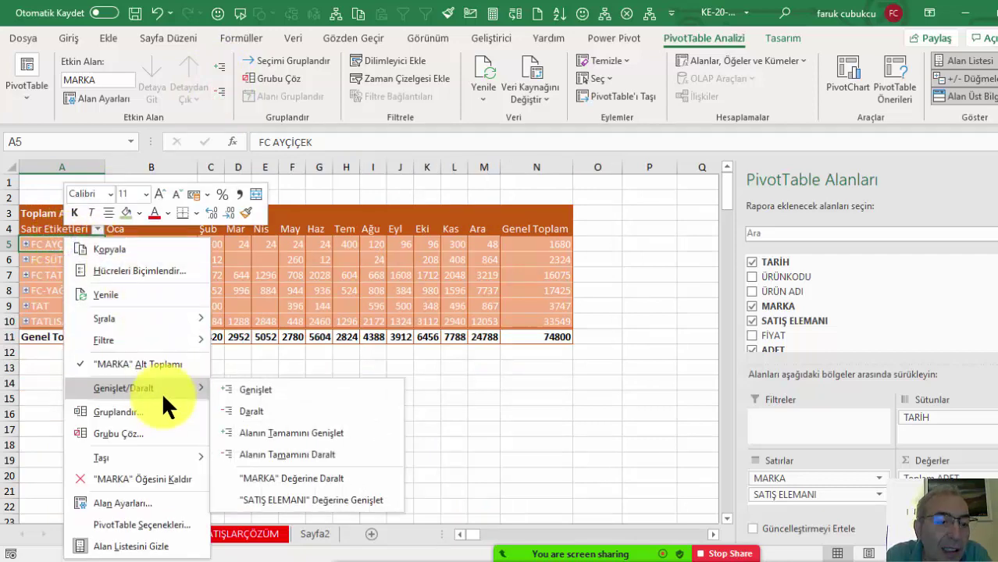
pyautogui.click(275, 435)
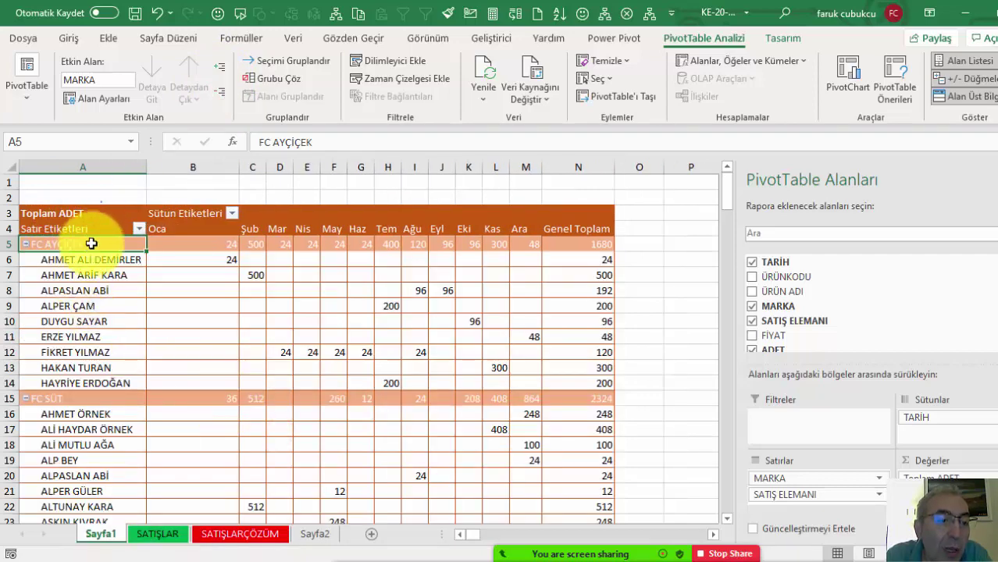
pyautogui.rightClick(90, 241)
pyautogui.moveTo(220, 382)
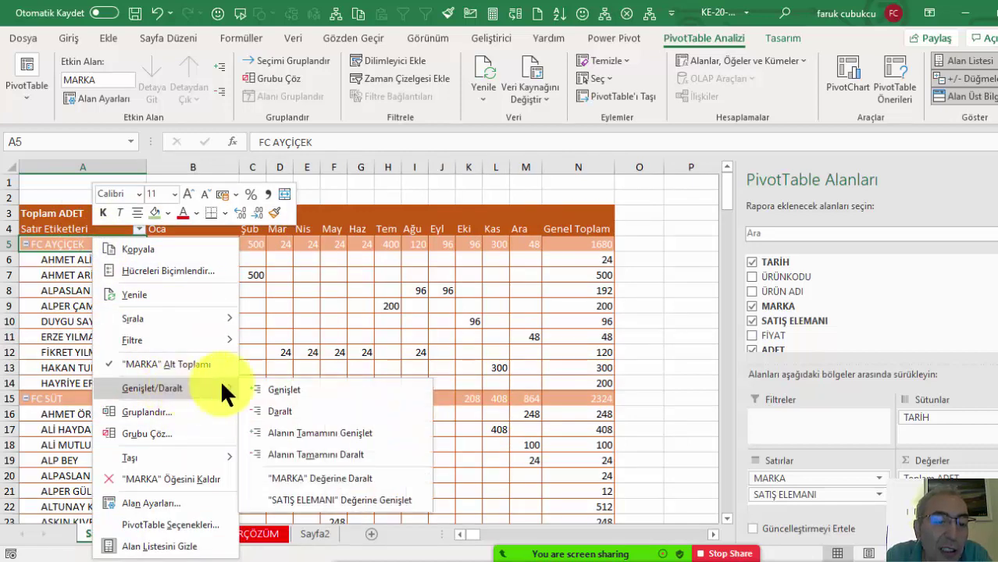
pyautogui.click(321, 453)
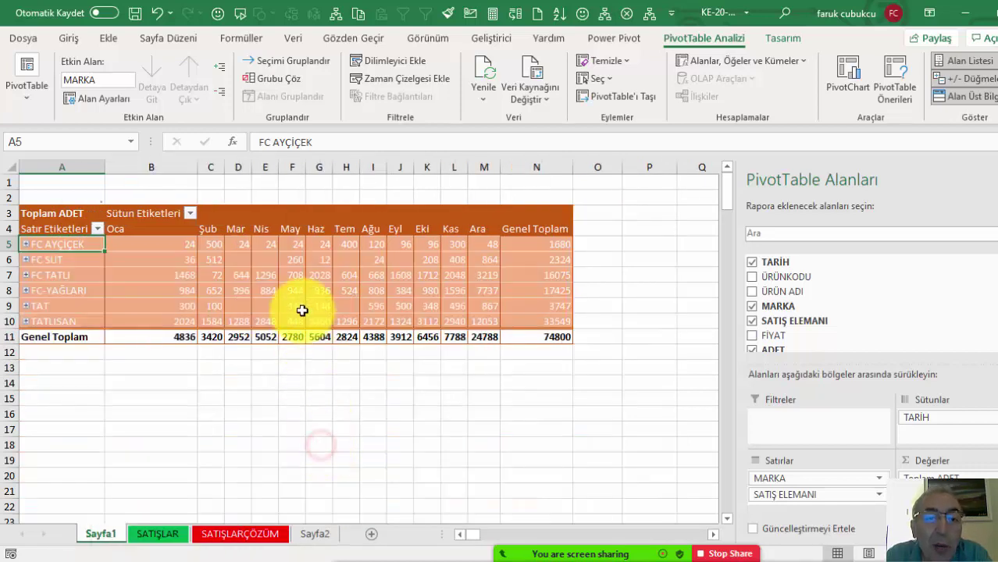
pyautogui.click(315, 268)
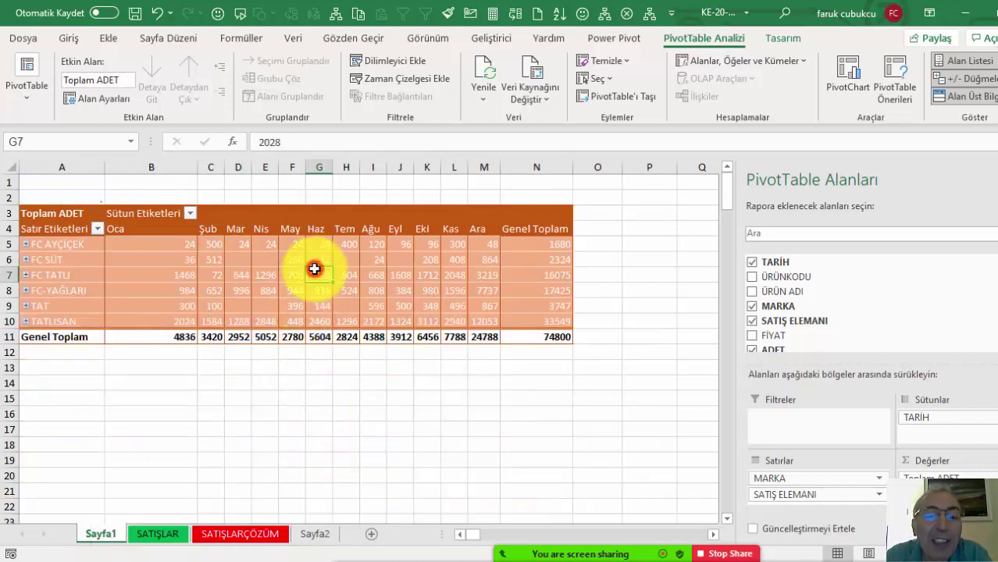
# - Check the SATIŞLAR data, then expand and re-collapse FC AYÇİÇEK on Sayfa1
pyautogui.click(158, 535)
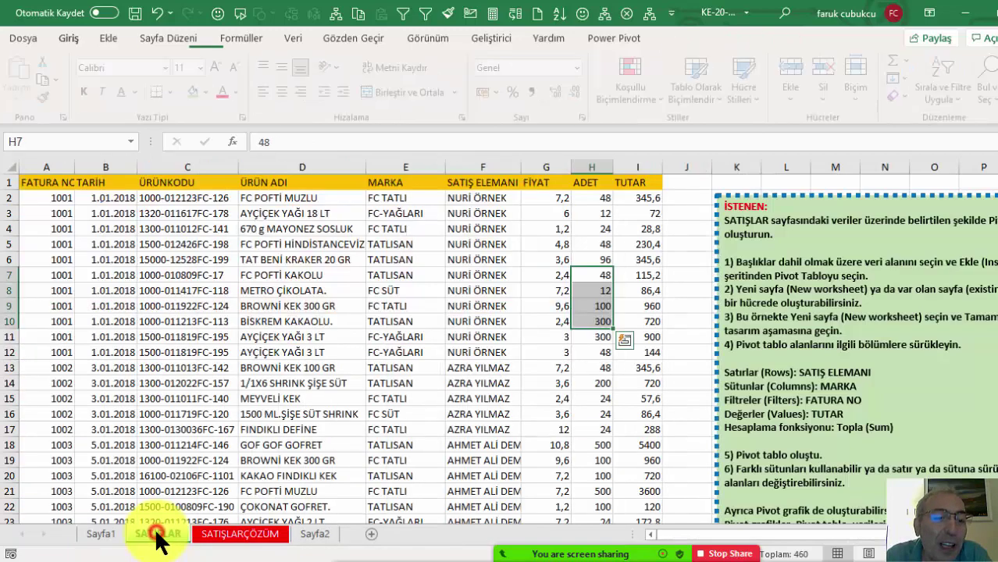
pyautogui.click(101, 535)
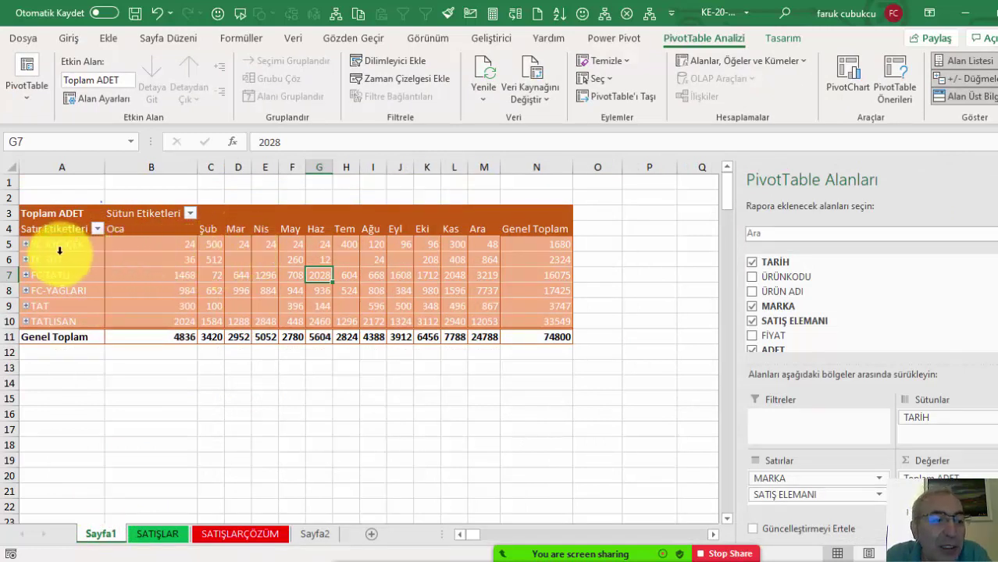
pyautogui.click(25, 244)
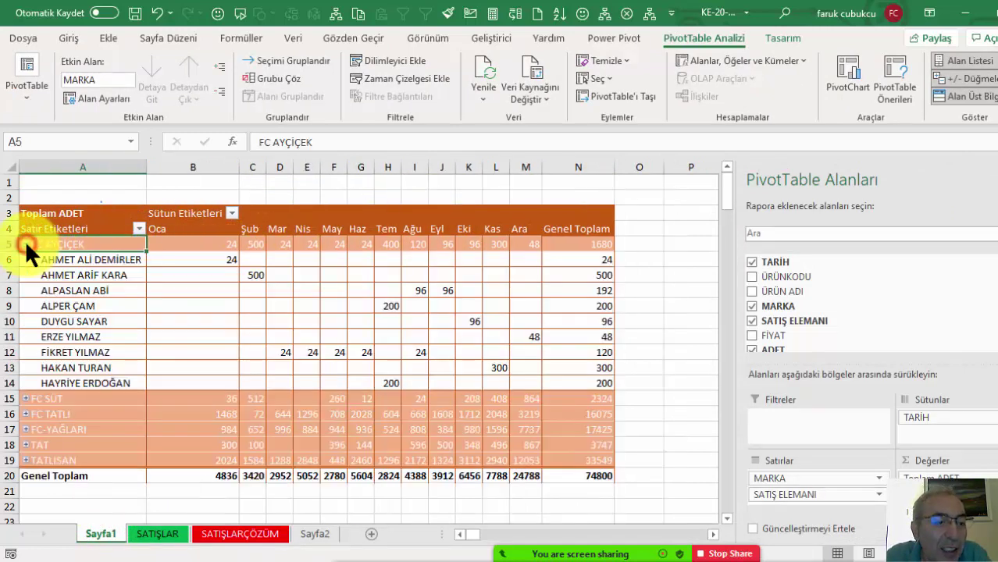
pyautogui.click(25, 244)
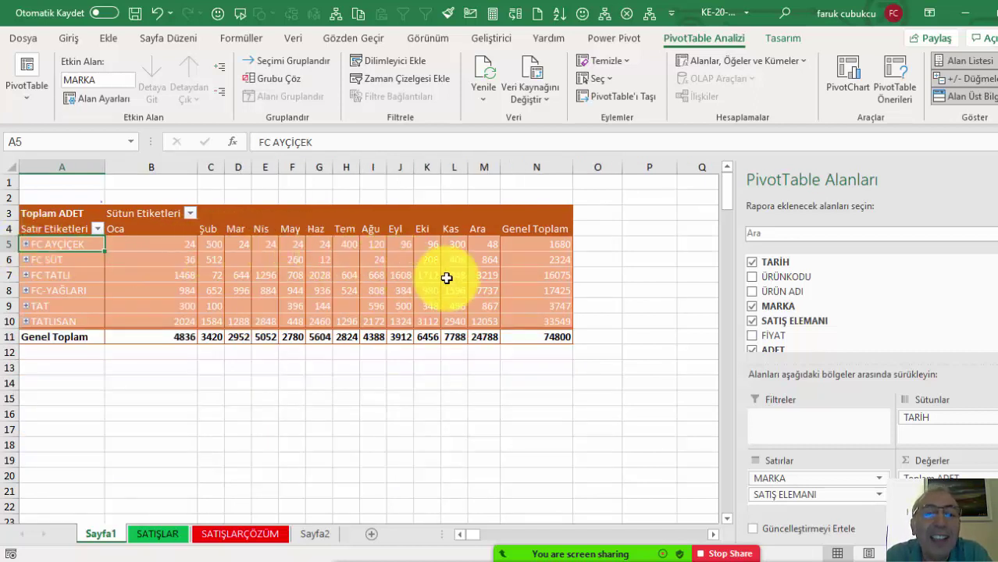
pyautogui.moveTo(446, 278)
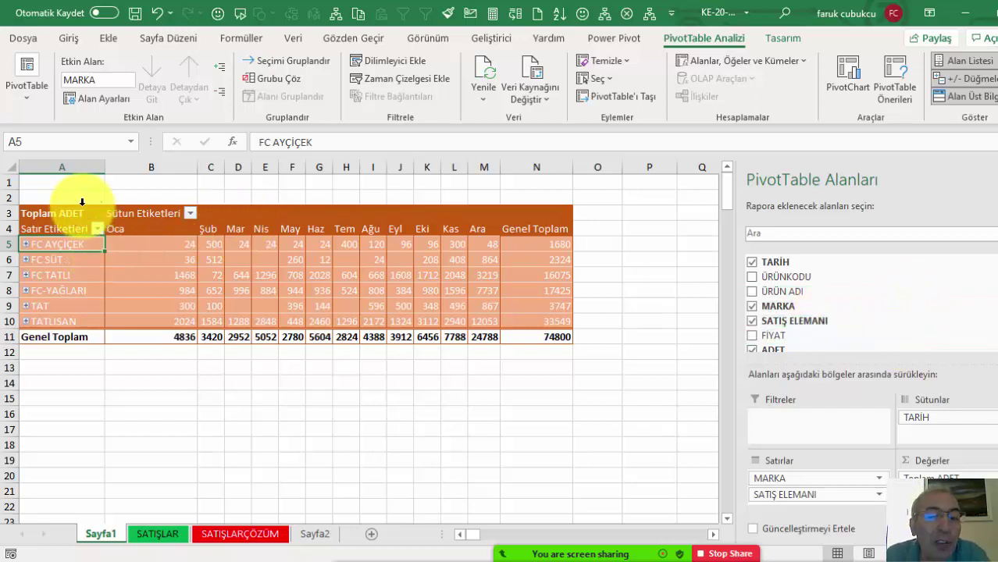
# - Drag ÜRÜN ADI, FATURA NO and ÜRÜNKODU into the pivot's Filters area
pyautogui.moveTo(794, 291)
pyautogui.mouseDown()
pyautogui.moveTo(795, 423)
pyautogui.moveTo(812, 426)
pyautogui.mouseUp()
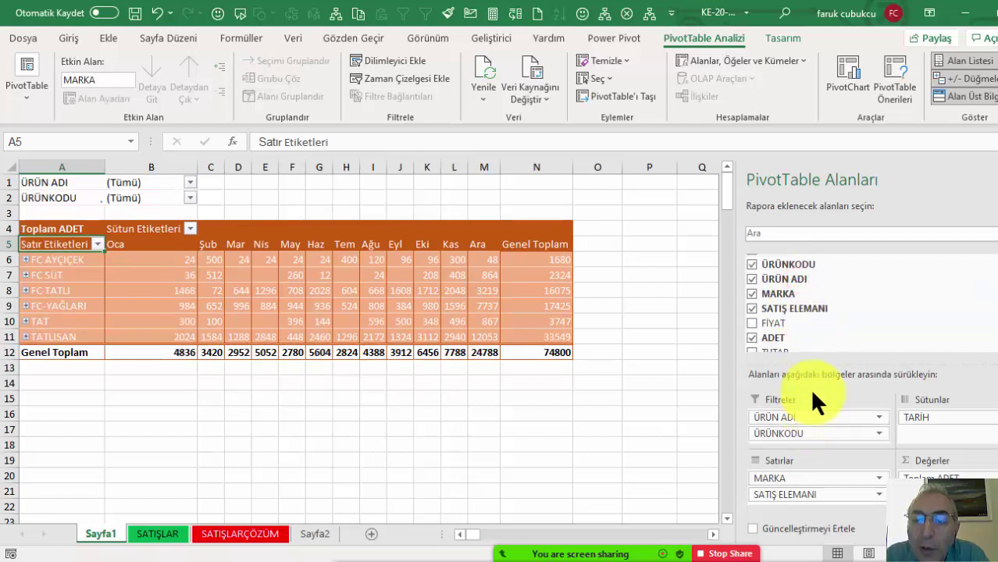
pyautogui.scroll(2, 784, 308)
pyautogui.moveTo(795, 264)
pyautogui.mouseDown()
pyautogui.moveTo(795, 440)
pyautogui.moveTo(795, 430)
pyautogui.mouseUp()
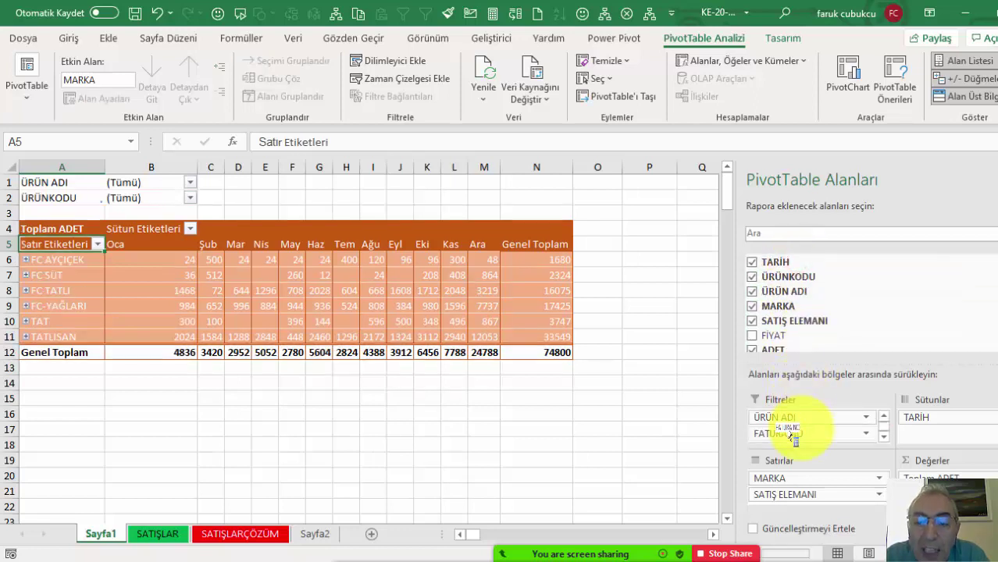
# - Filter FATURA NO to invoice 1001, then reset it to (Tümü)
pyautogui.click(190, 198)
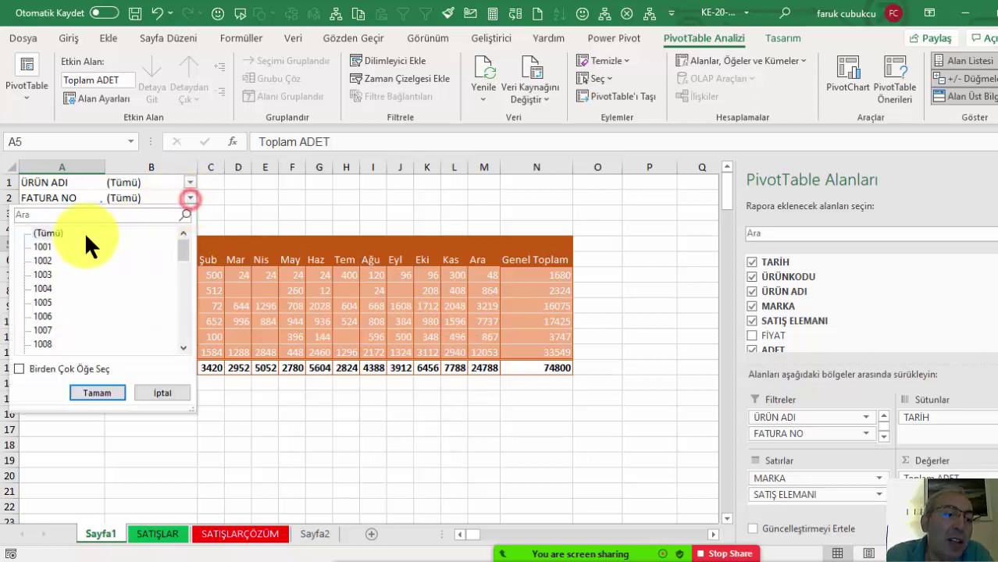
pyautogui.click(50, 246)
pyautogui.click(96, 393)
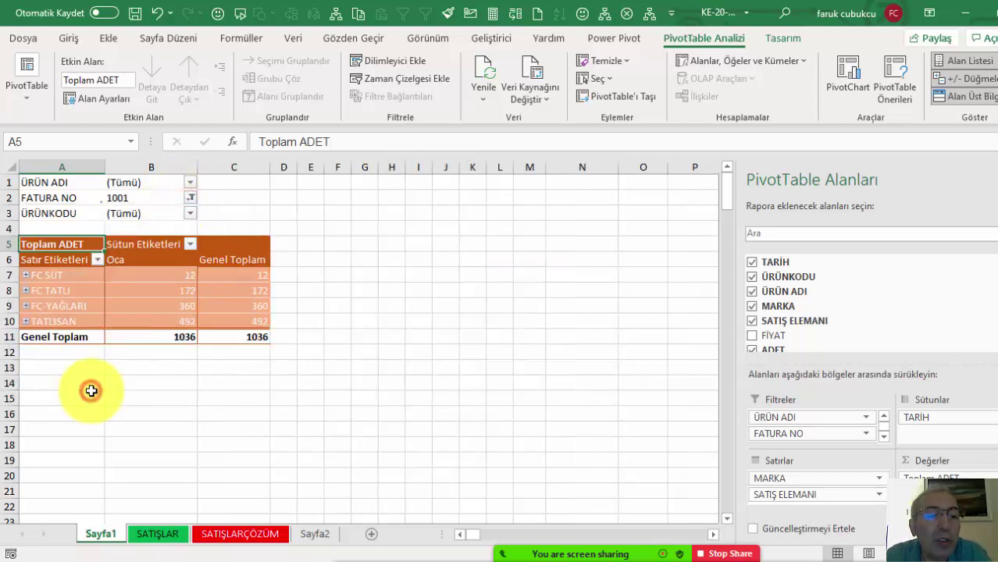
pyautogui.click(188, 197)
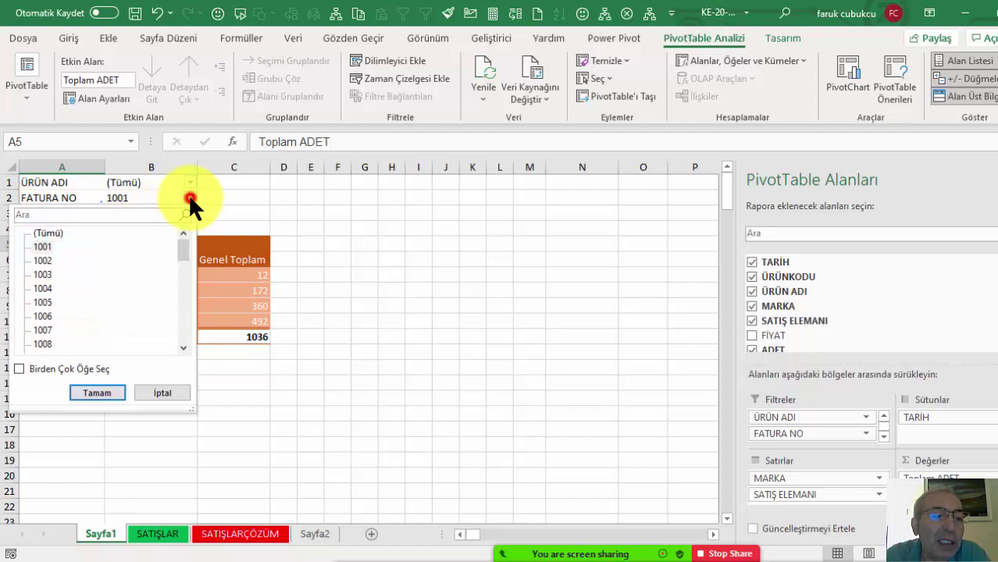
pyautogui.click(54, 235)
pyautogui.click(95, 392)
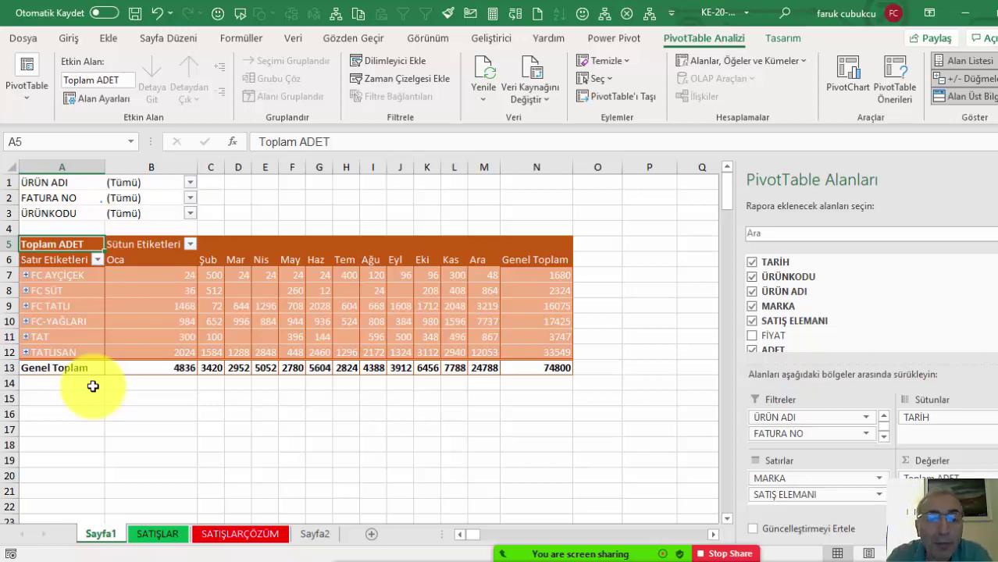
# - Select the FC-YAĞLARI June cell, then expand and collapse FC AYÇİÇEK's salesperson rows
pyautogui.click(321, 321)
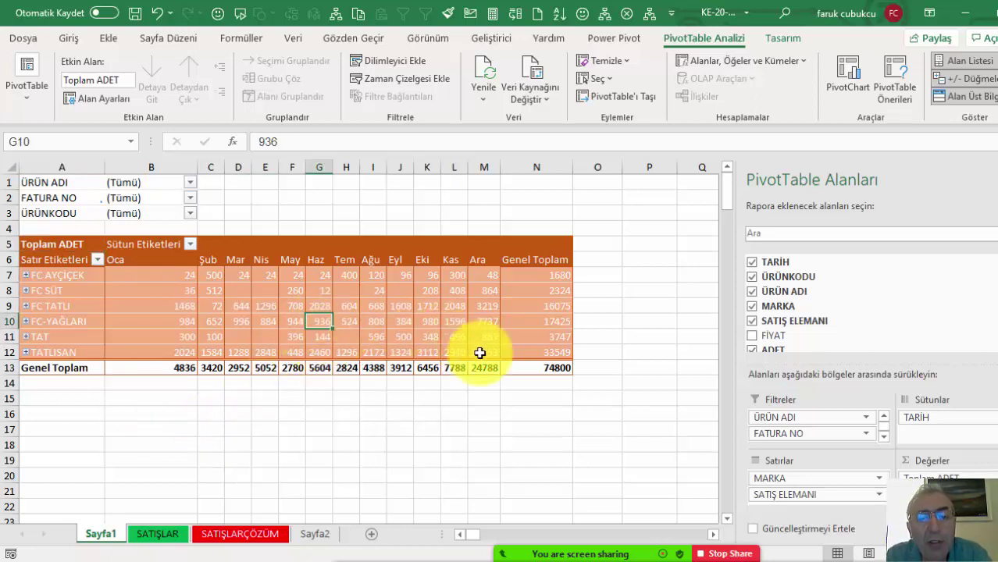
pyautogui.moveTo(530, 357)
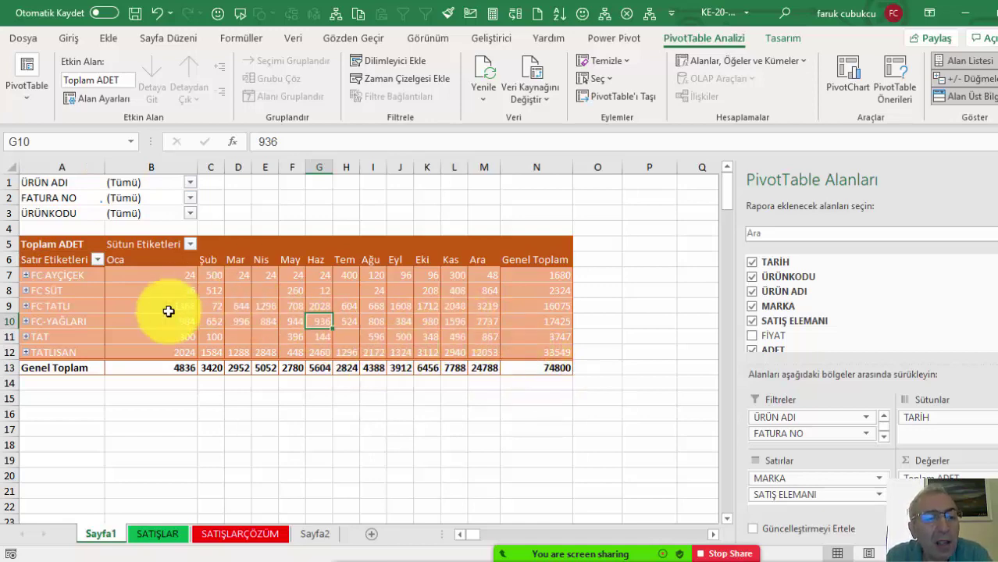
pyautogui.moveTo(169, 311)
pyautogui.click(26, 275)
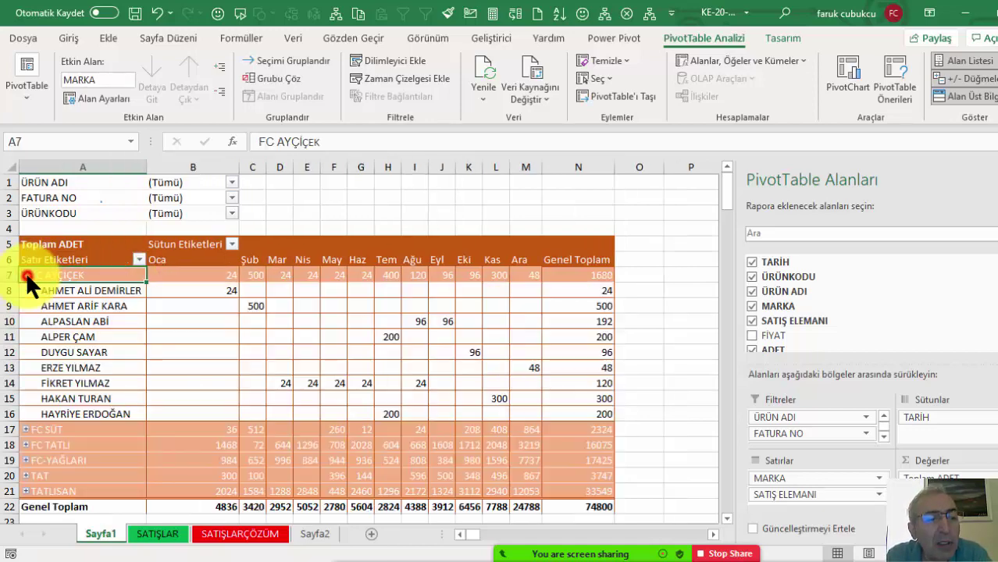
pyautogui.click(25, 275)
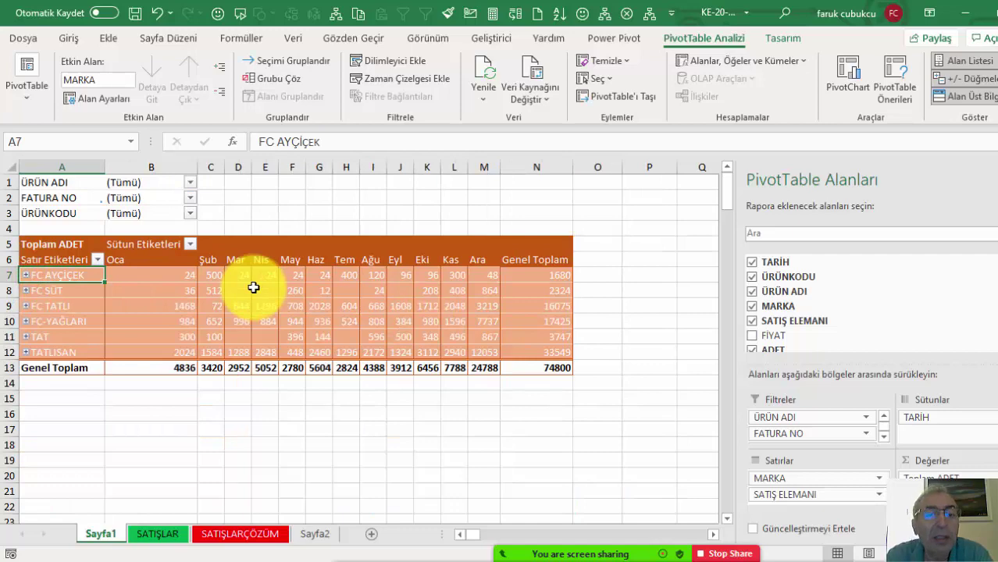
# - Insert a 3-D Clustered Column PivotChart of the pivot data
pyautogui.click(112, 37)
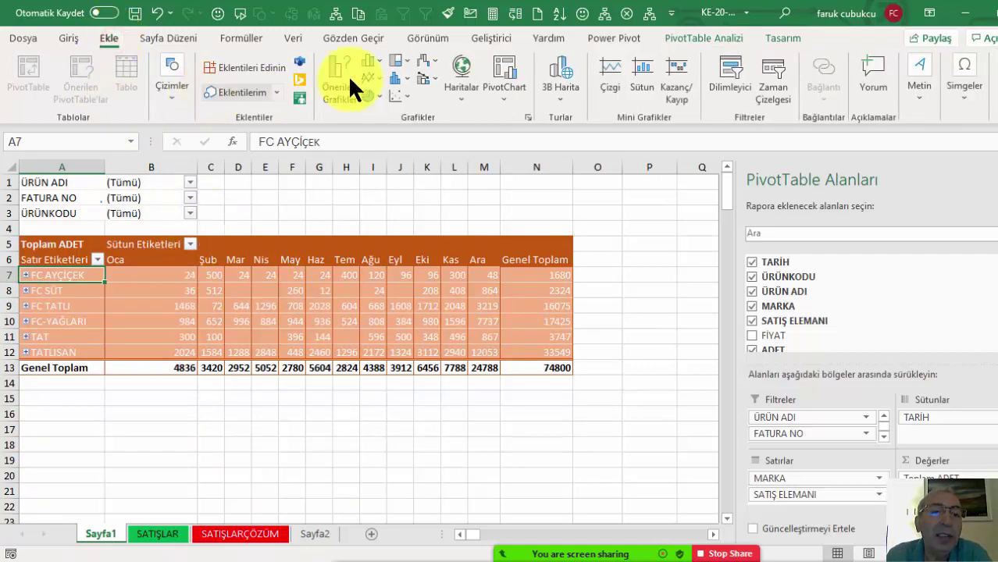
pyautogui.click(375, 61)
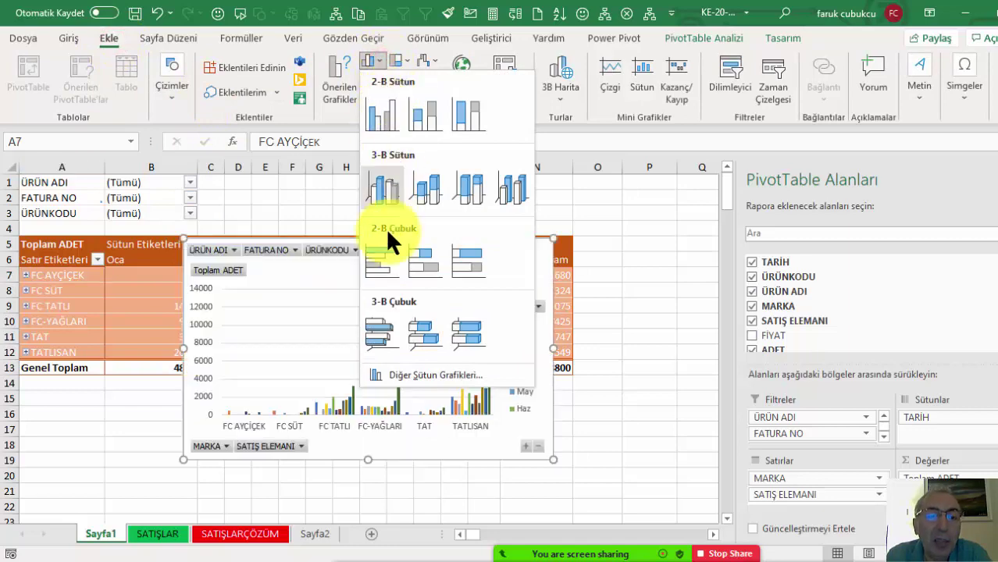
pyautogui.click(388, 185)
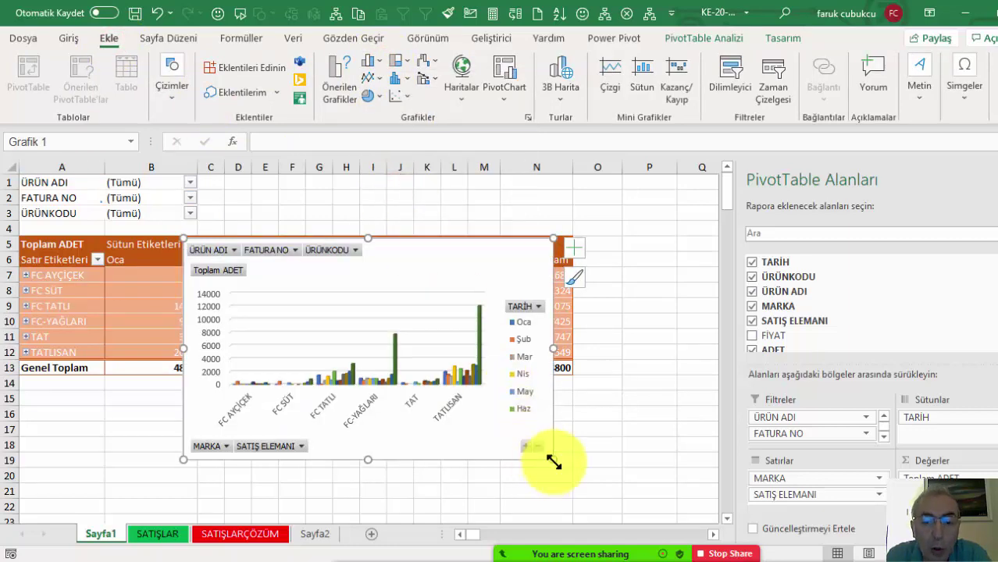
# - Enlarge the chart, place it right of the pivot table, and hide the field list
pyautogui.moveTo(553, 462); pyautogui.dragTo(582, 484)
pyautogui.moveTo(480, 256)
pyautogui.mouseDown()
pyautogui.moveTo(598, 285)
pyautogui.moveTo(889, 226)
pyautogui.moveTo(884, 211)
pyautogui.mouseUp()
pyautogui.click(844, 78)
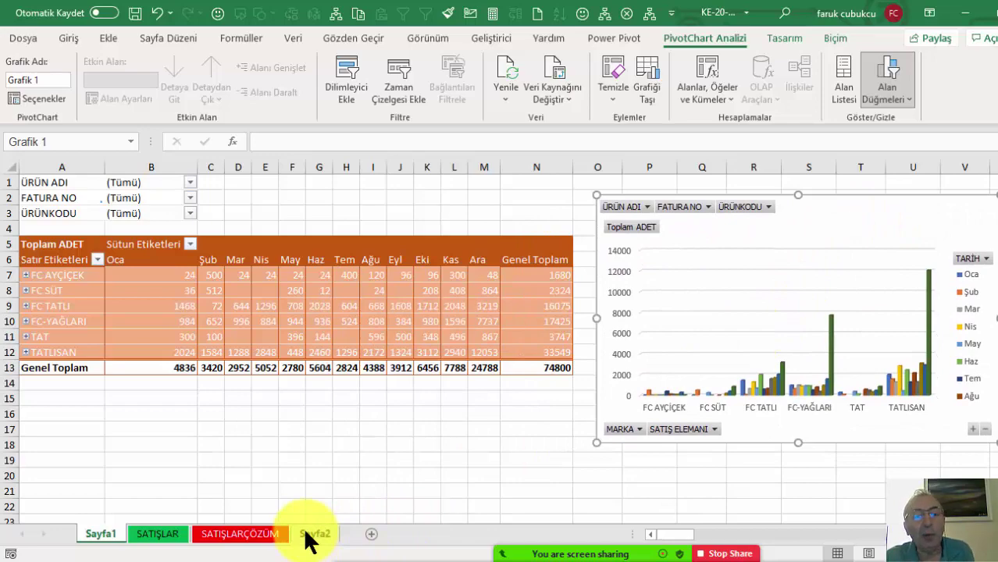
pyautogui.click(168, 537)
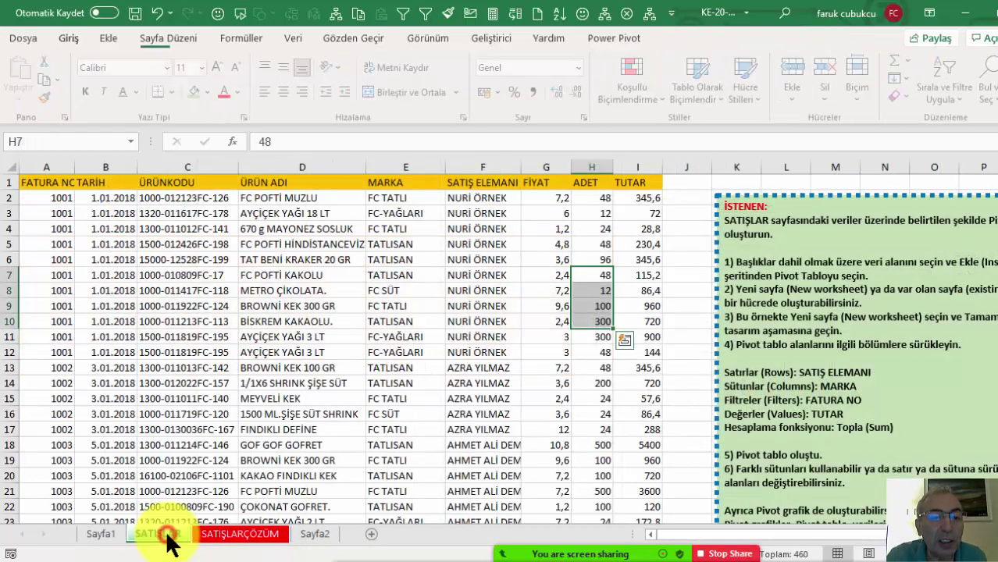
pyautogui.click(94, 538)
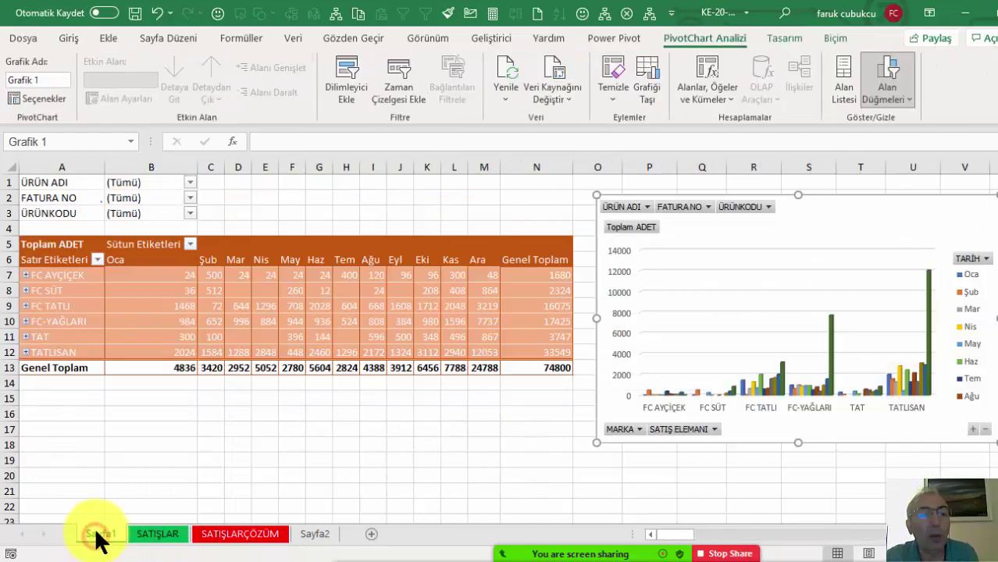
pyautogui.click(348, 321)
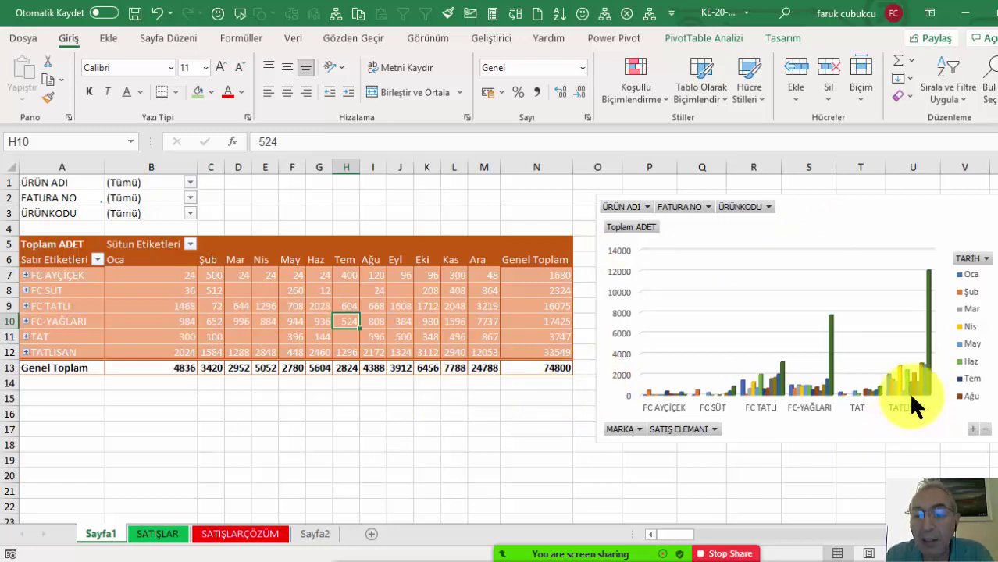
pyautogui.click(26, 352)
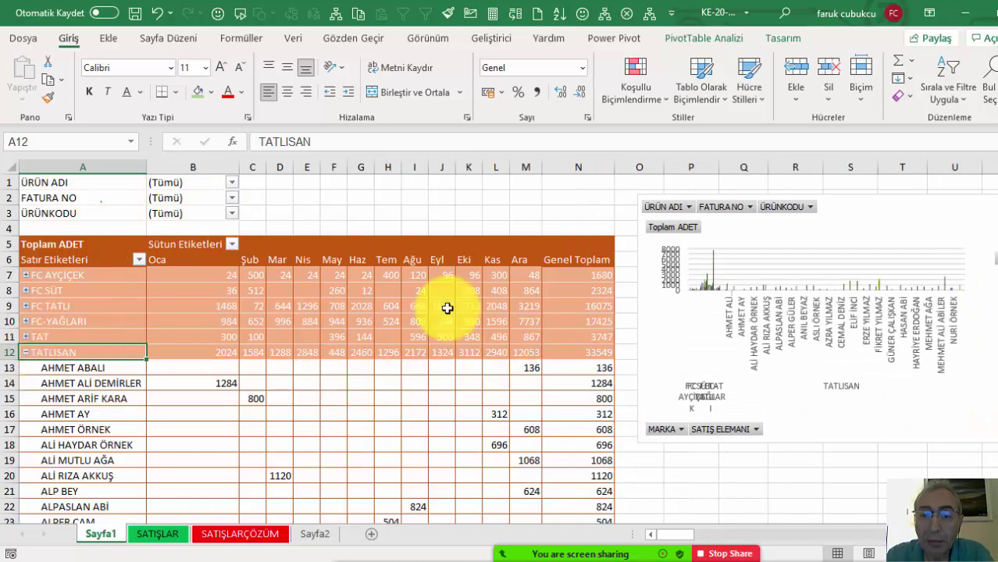
pyautogui.click(653, 345)
pyautogui.moveTo(639, 442); pyautogui.dragTo(286, 487)
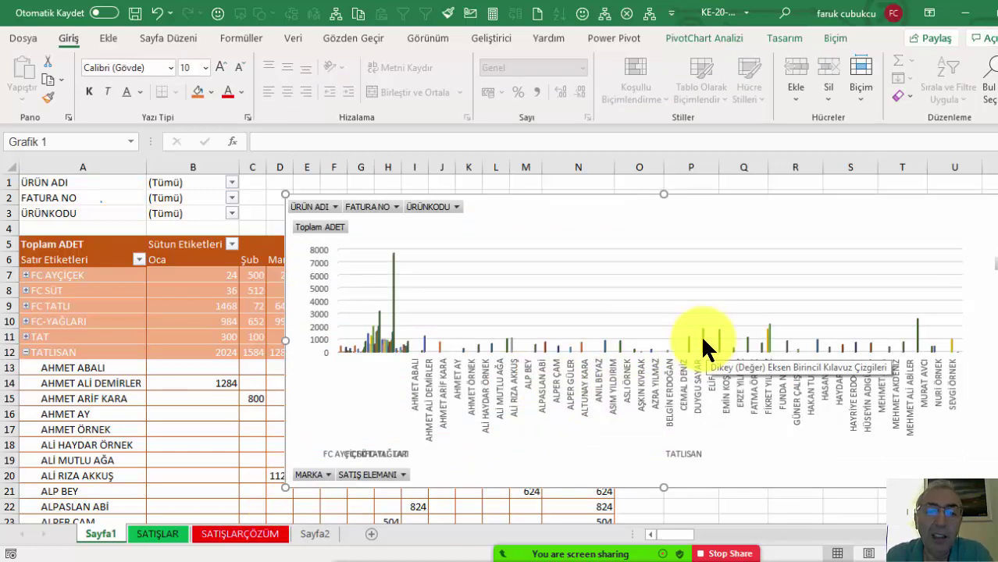
pyautogui.hotkey('ctrl', 'z')
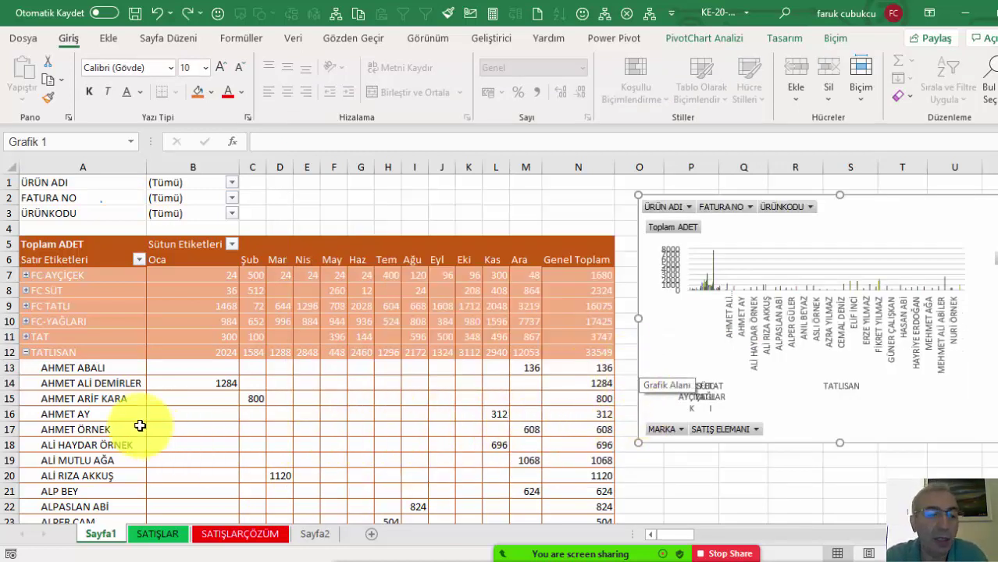
pyautogui.click(26, 351)
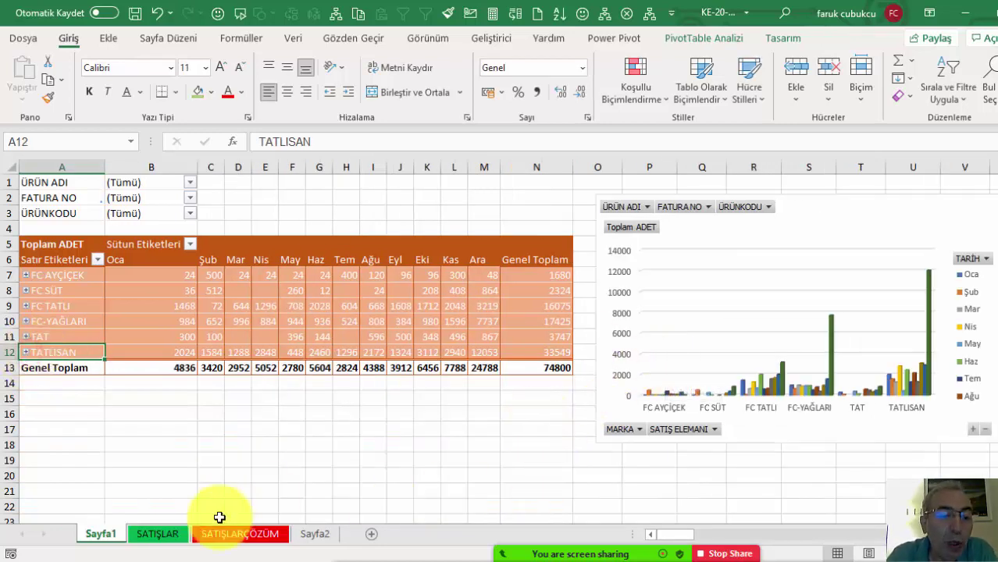
pyautogui.click(176, 535)
pyautogui.click(105, 533)
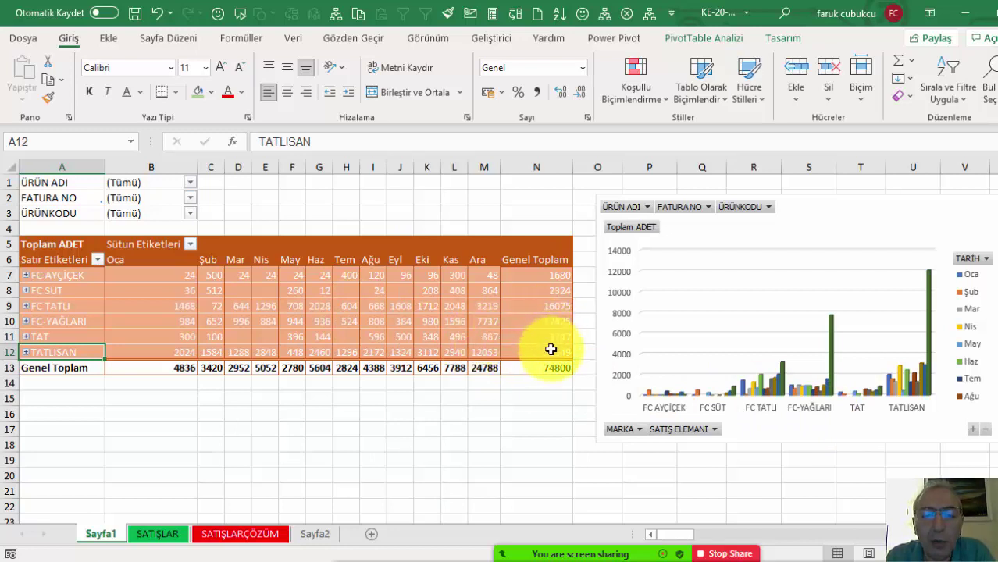
pyautogui.moveTo(547, 348)
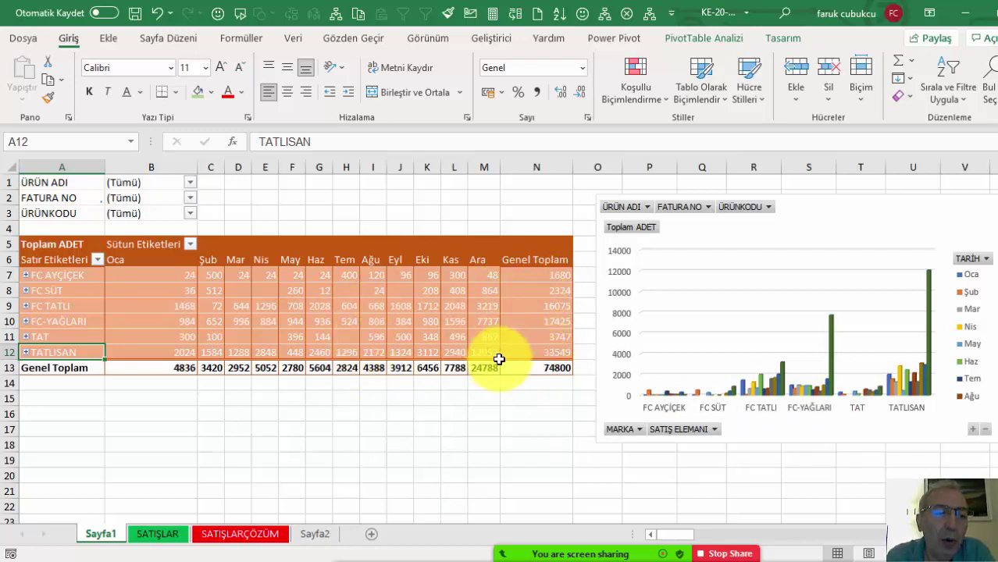
pyautogui.moveTo(499, 359)
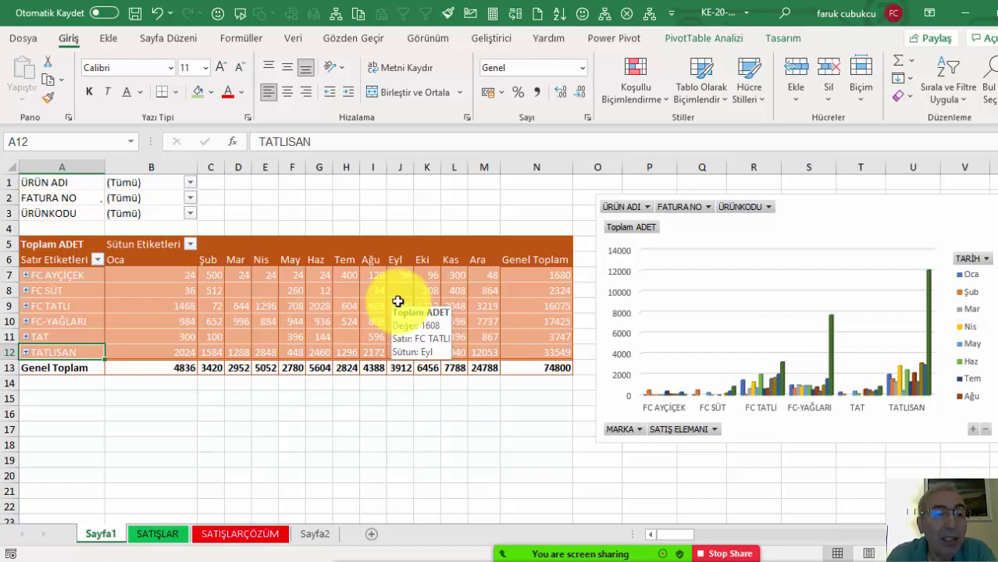
# - Group the pivot's date columns by day using Gruplandır
pyautogui.click(262, 260)
pyautogui.rightClick(264, 260)
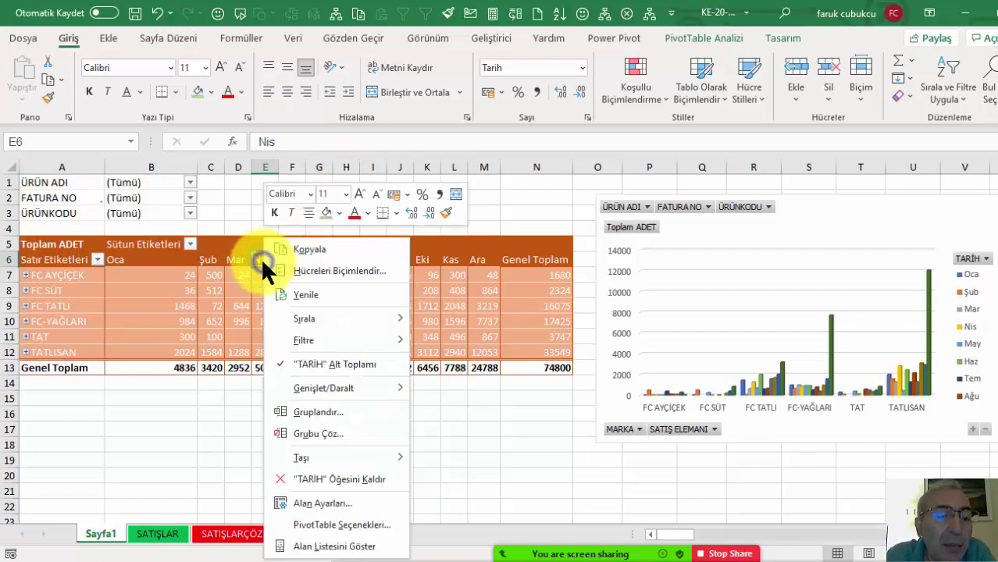
pyautogui.click(322, 409)
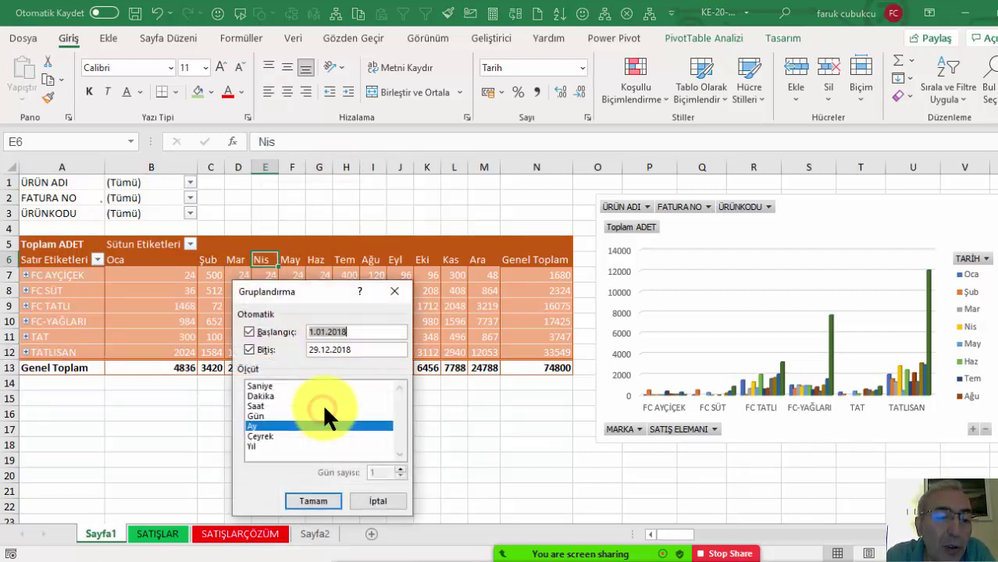
pyautogui.click(262, 416)
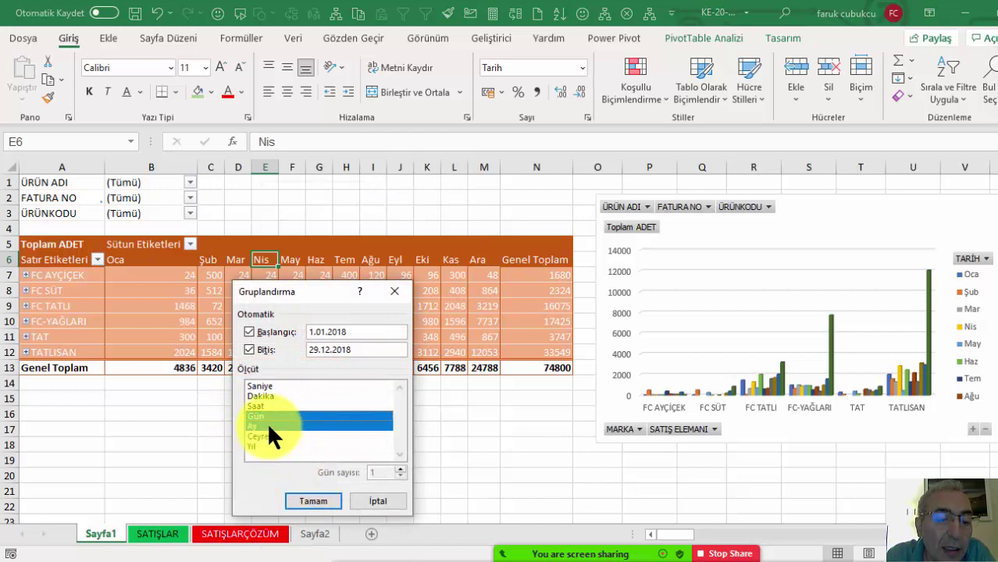
pyautogui.click(261, 426)
pyautogui.click(316, 501)
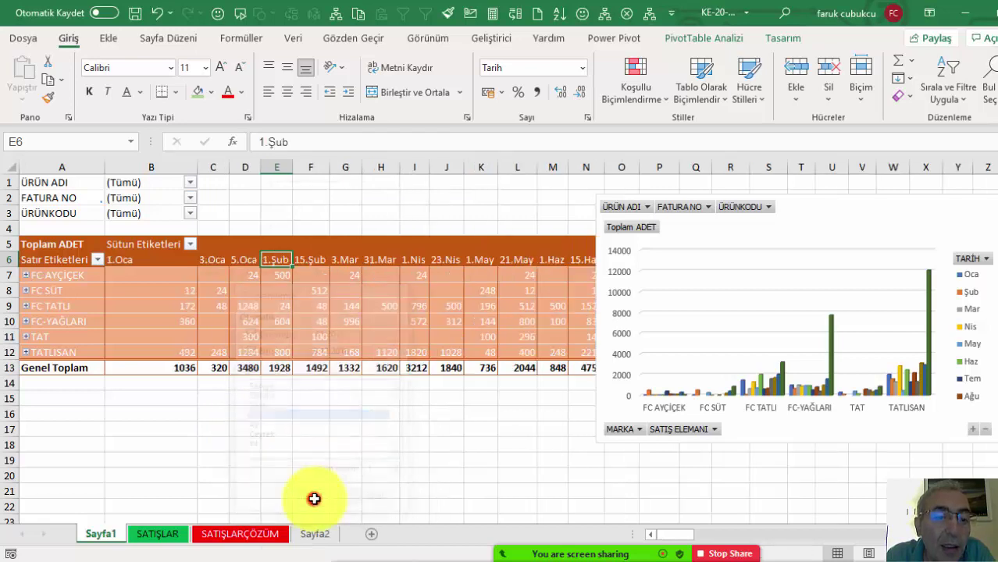
# - Regroup the date columns by months
pyautogui.rightClick(306, 259)
pyautogui.click(356, 418)
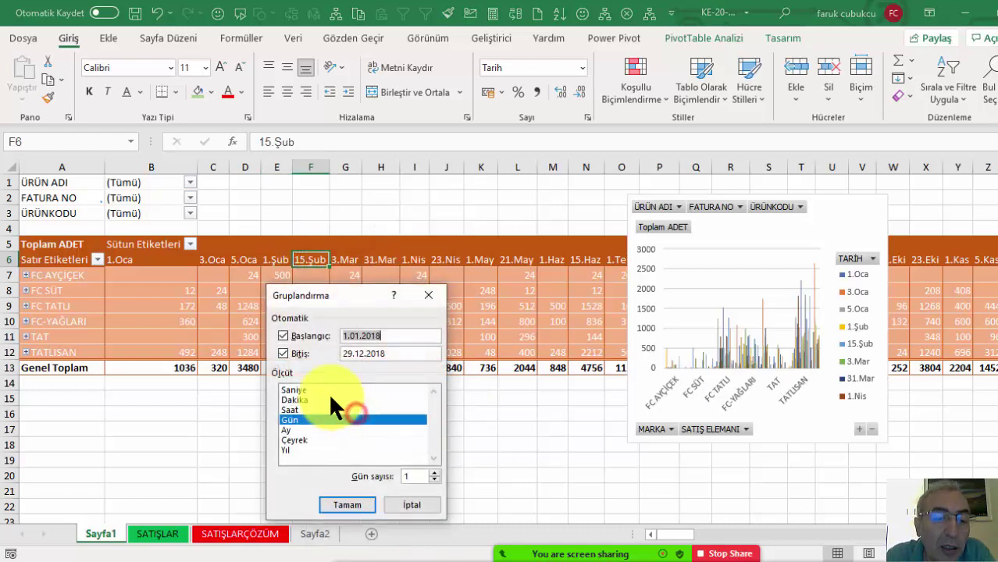
pyautogui.click(291, 429)
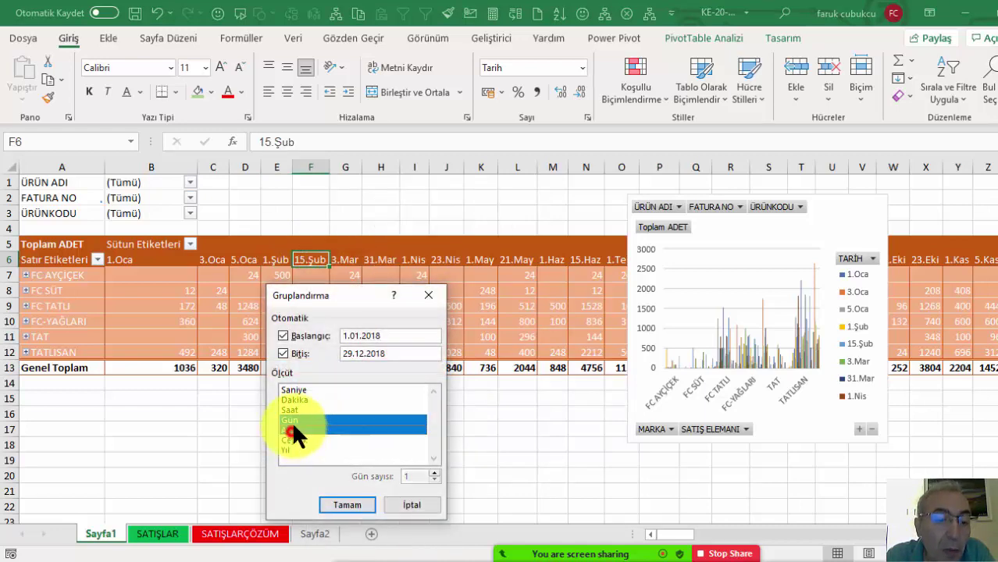
pyautogui.click(343, 504)
# - Regroup the date columns by quarters only
pyautogui.rightClick(292, 260)
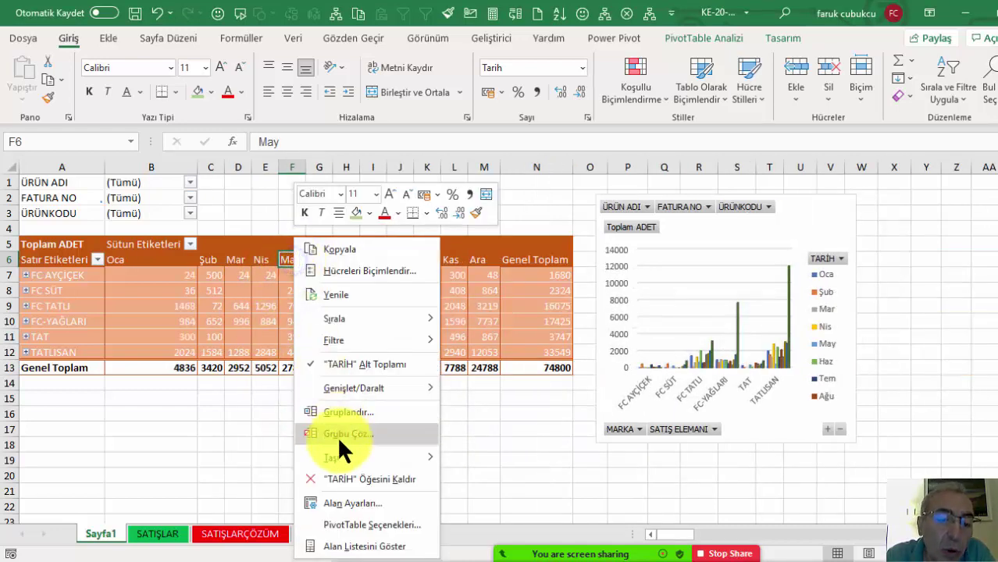
pyautogui.click(343, 412)
pyautogui.click(284, 439)
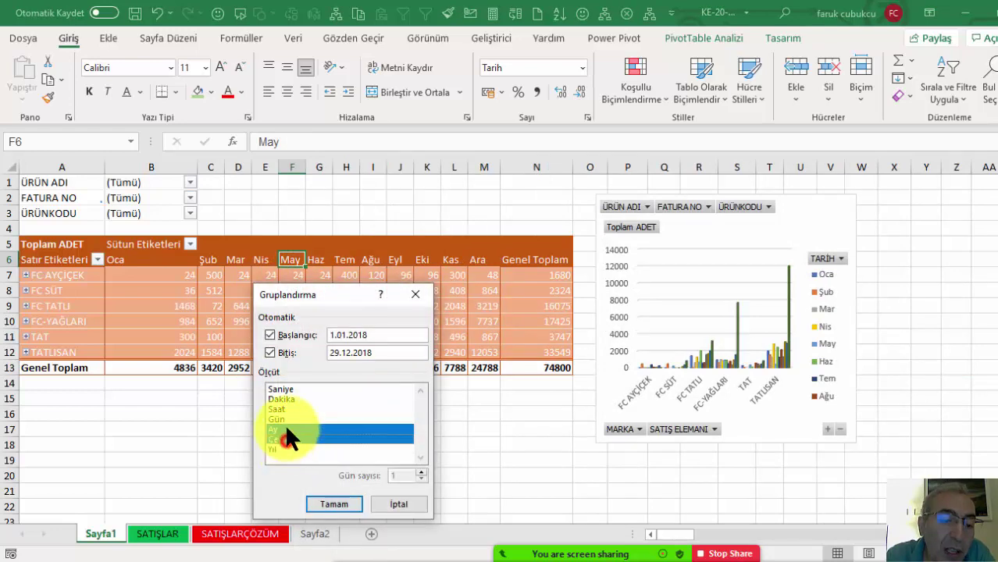
pyautogui.click(333, 504)
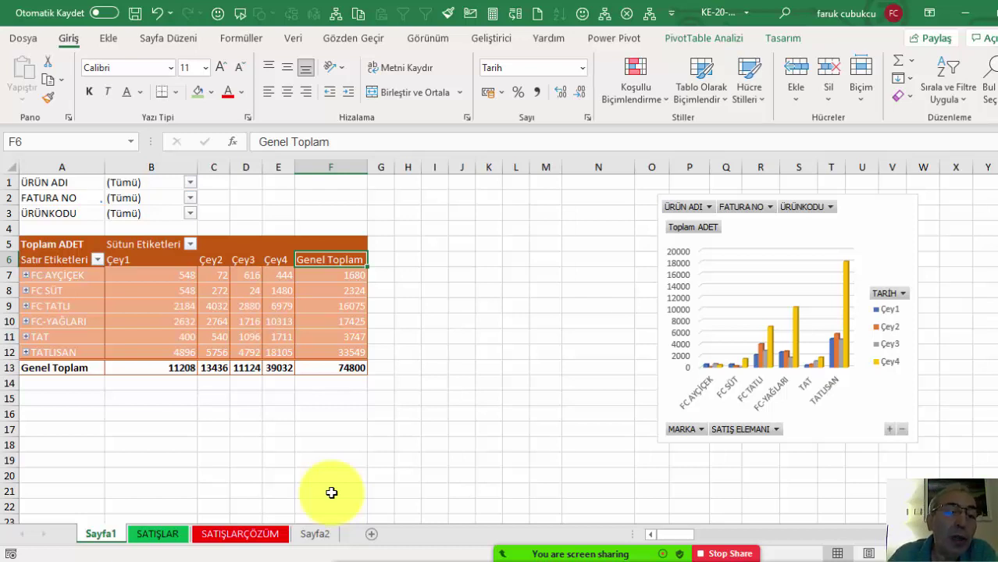
# - Regroup with both Çeyrek and Ay selected, giving Çey1–Çey4 with months and quarter totals
pyautogui.rightClick(213, 261)
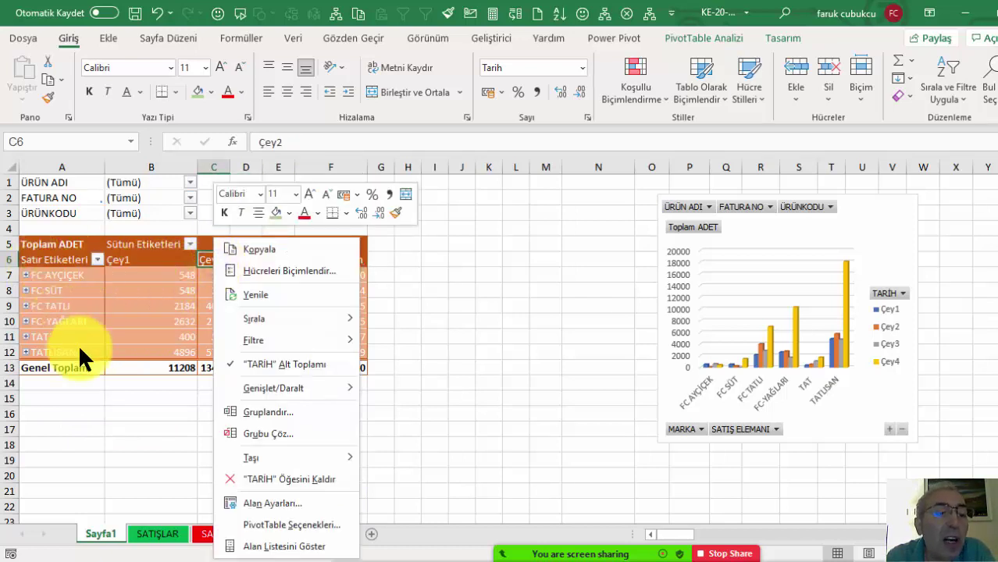
pyautogui.click(287, 413)
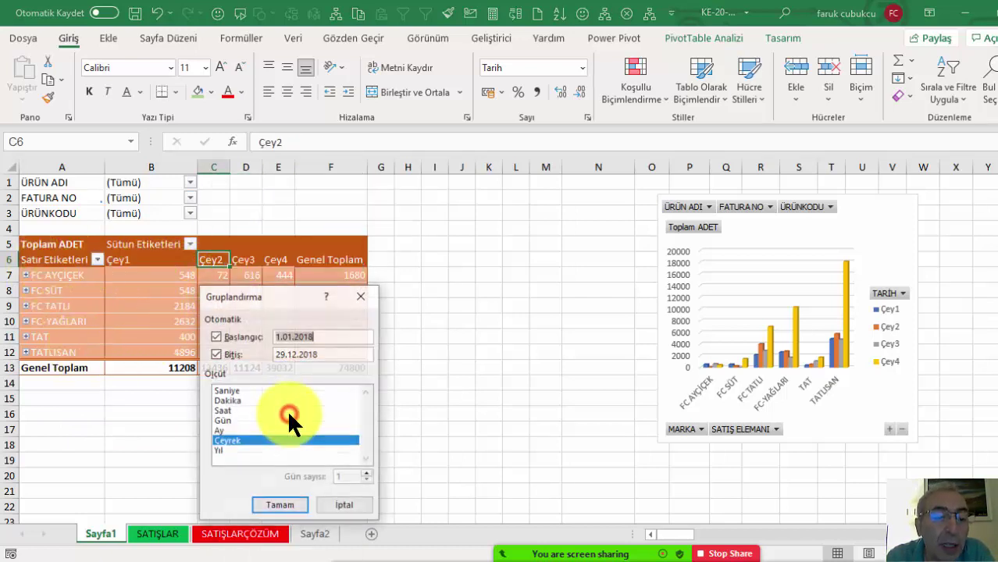
pyautogui.click(221, 430)
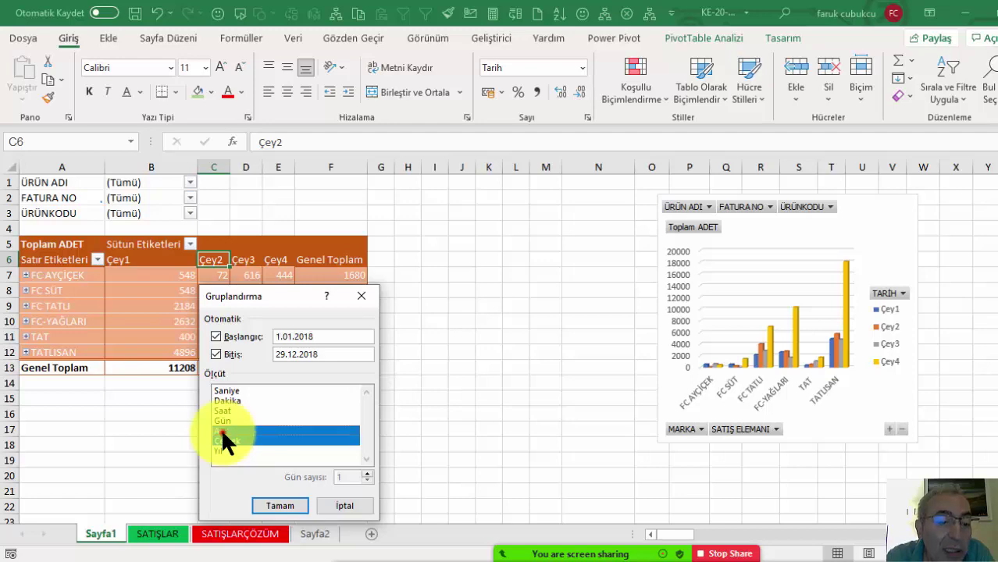
pyautogui.click(283, 503)
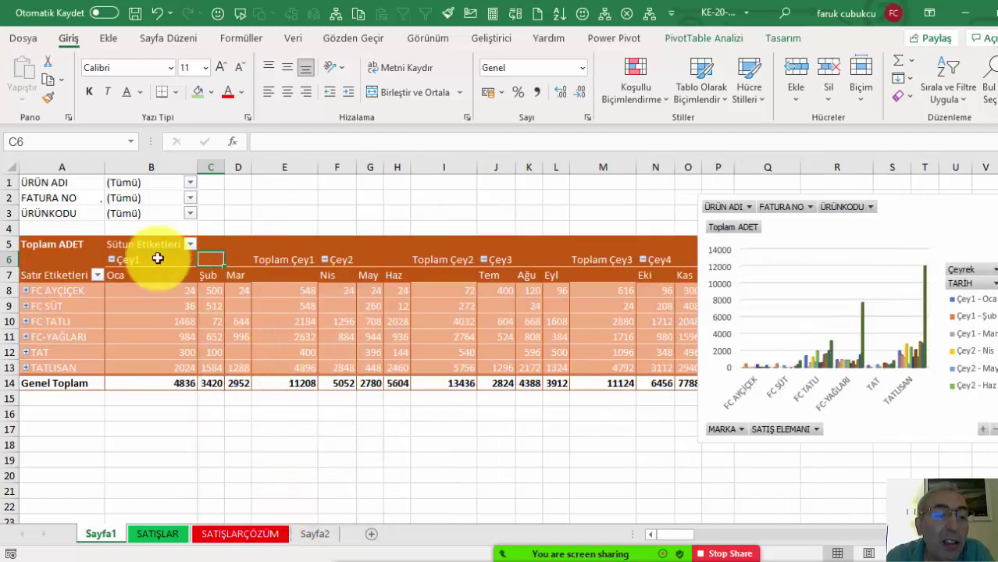
# - Collapse the entire date field to quarters Çey1–Çey4 and move the PivotChart nearer the table
pyautogui.click(111, 260)
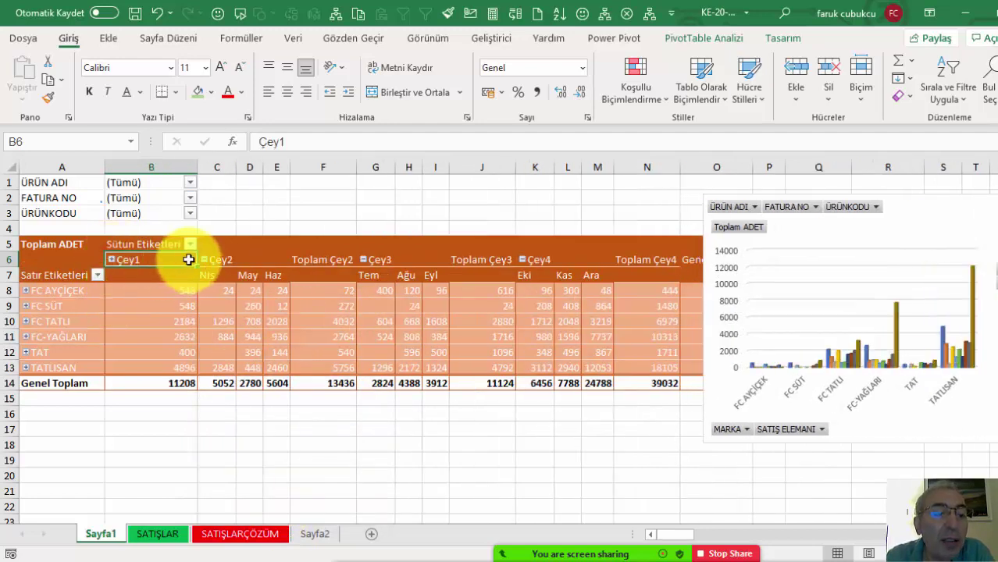
pyautogui.rightClick(128, 258)
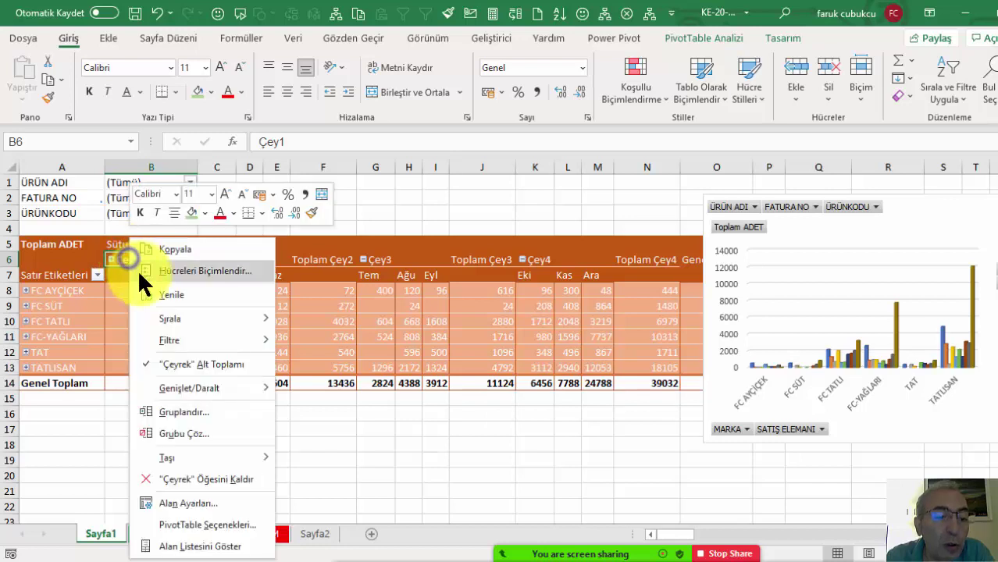
pyautogui.moveTo(213, 387)
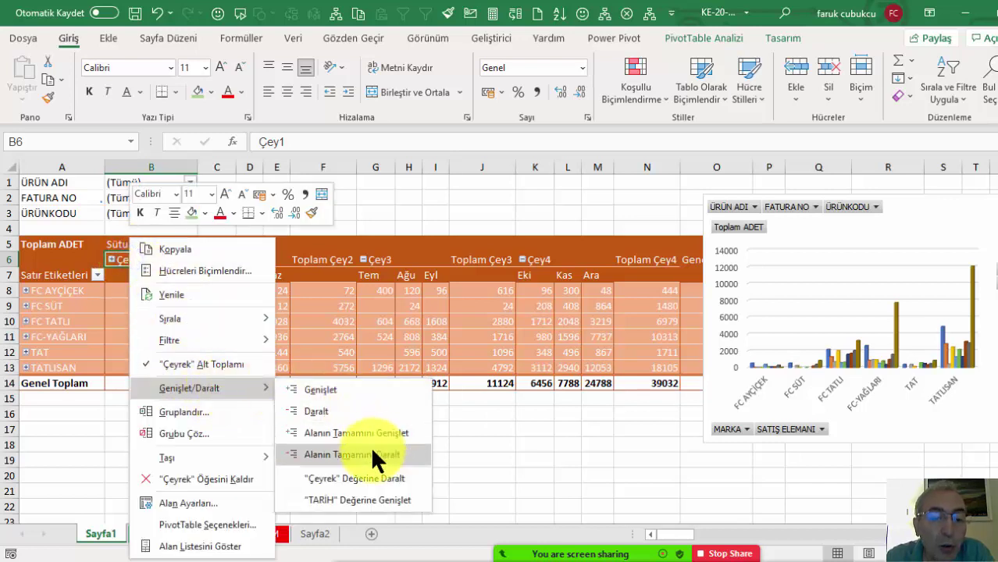
pyautogui.click(380, 456)
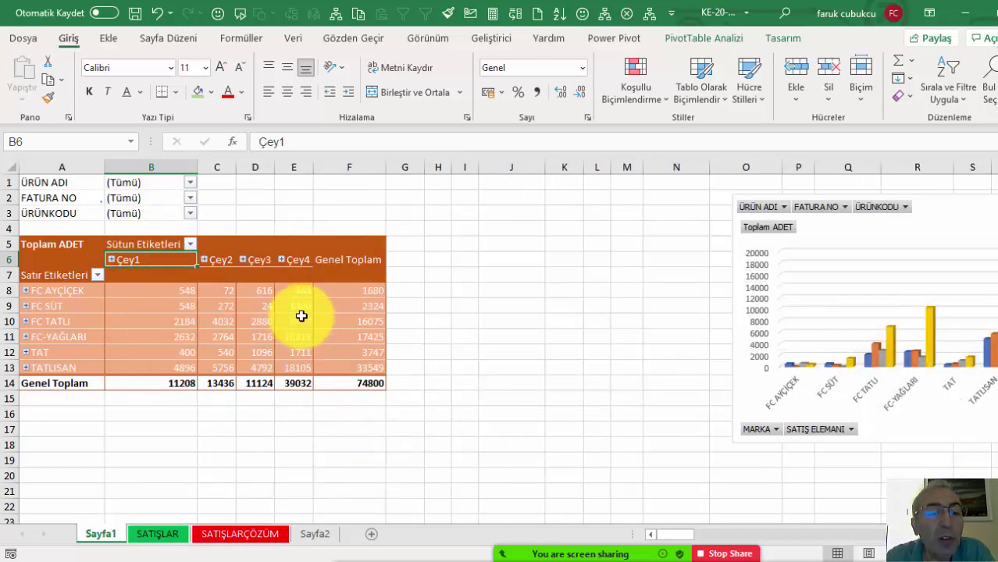
pyautogui.moveTo(961, 216); pyautogui.dragTo(824, 204)
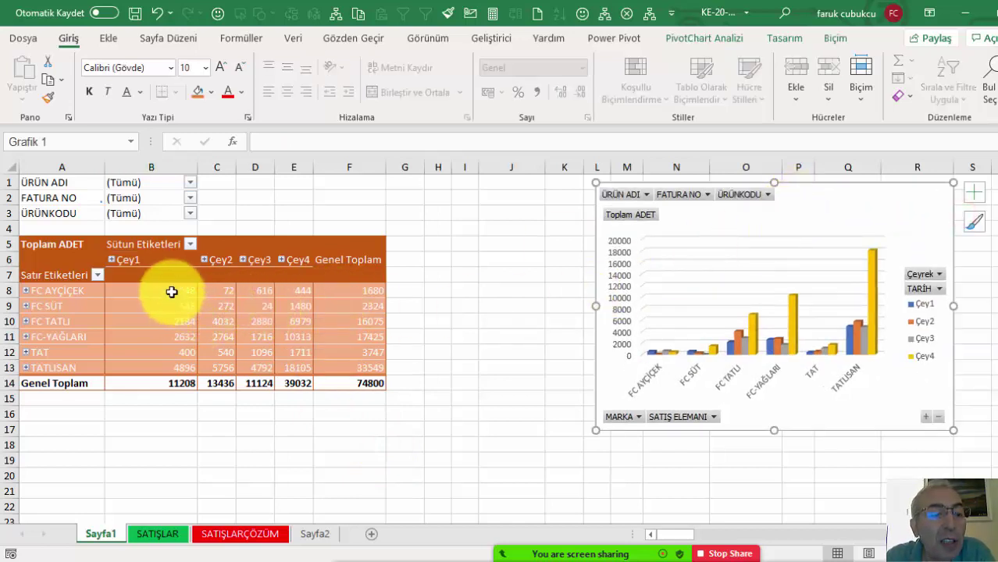
# - Toggle Çey1 between its months and a single column, ending collapsed
pyautogui.click(111, 260)
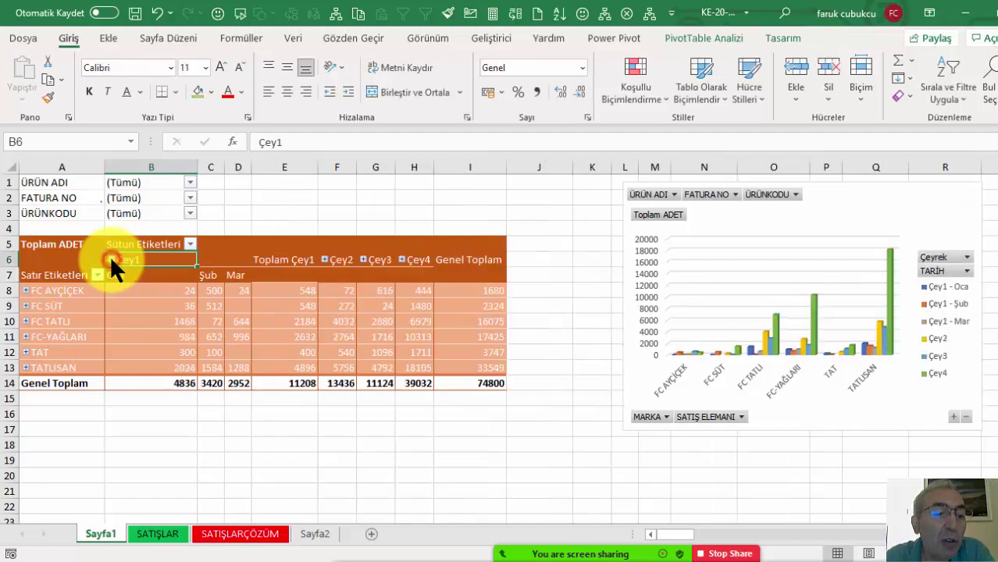
pyautogui.click(112, 261)
pyautogui.click(112, 260)
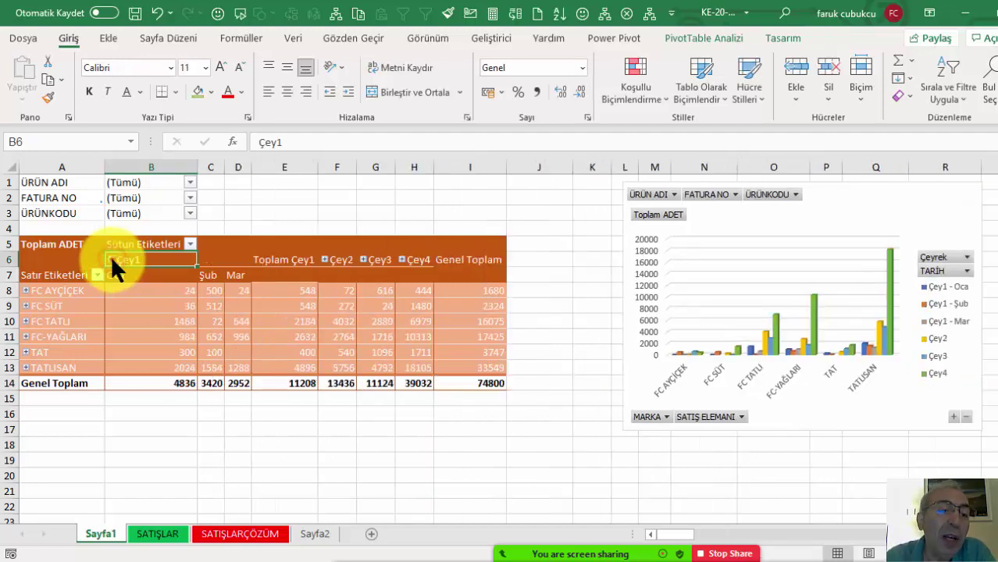
pyautogui.click(113, 261)
pyautogui.click(112, 260)
pyautogui.click(112, 260)
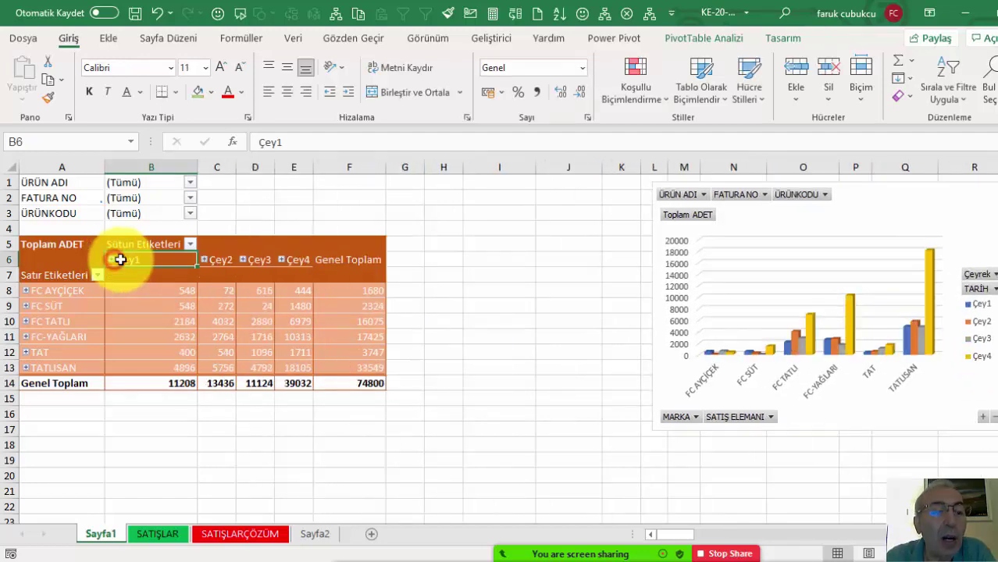
# - Deselect Çeyrek in Gruplandır so only Ay remains, then drag the PivotChart right of the table
pyautogui.rightClick(233, 261)
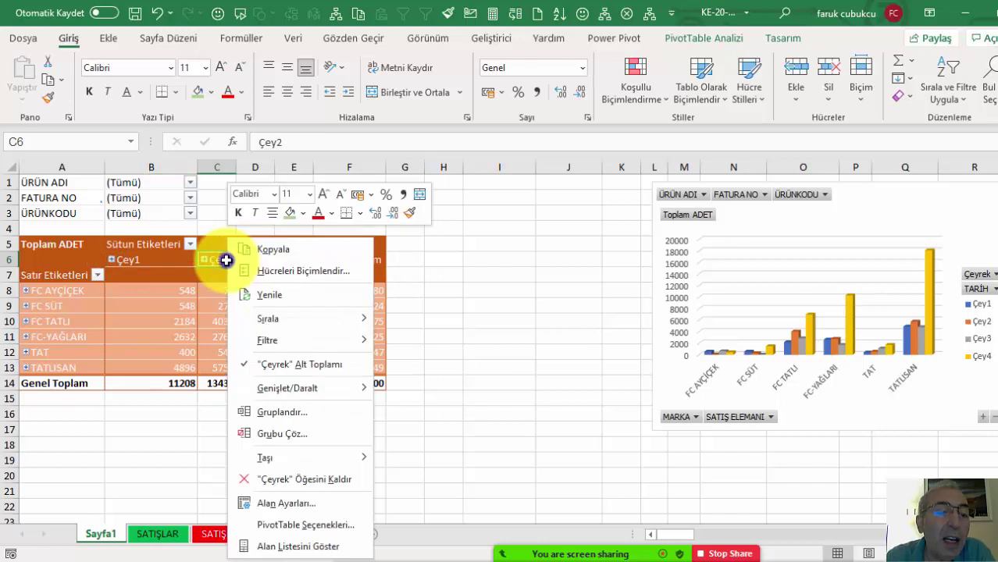
pyautogui.click(280, 413)
pyautogui.click(217, 438)
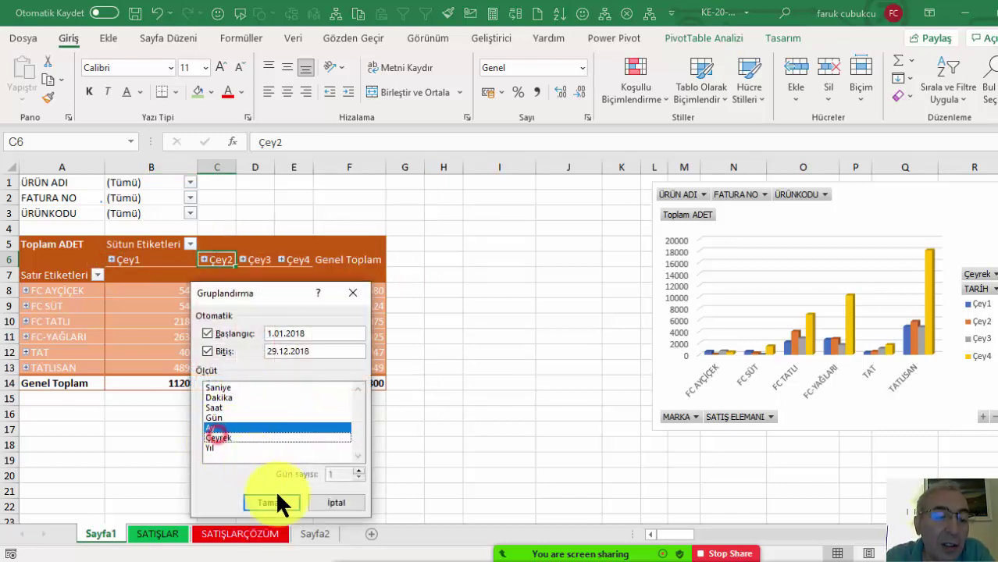
pyautogui.click(272, 502)
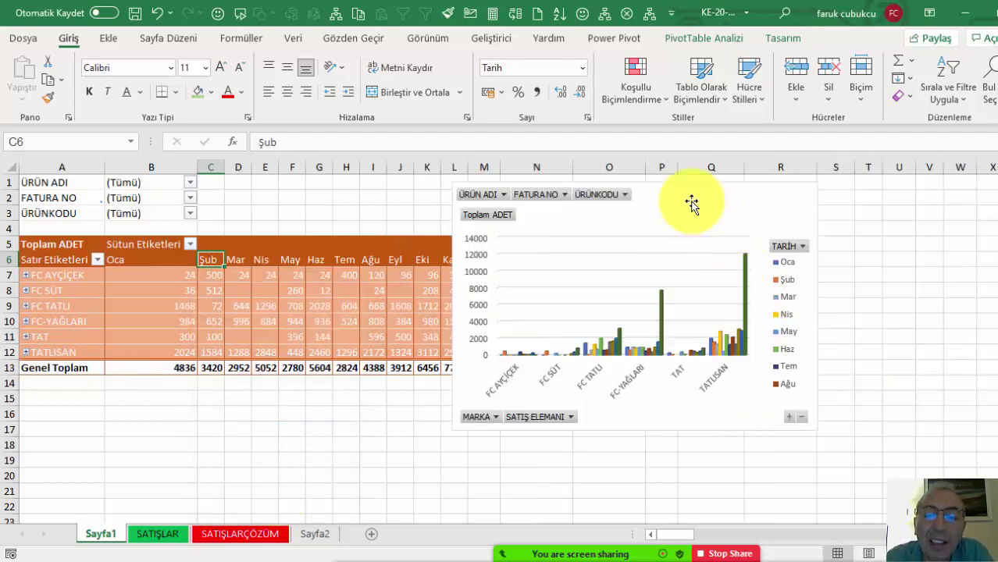
pyautogui.moveTo(692, 201); pyautogui.dragTo(837, 207)
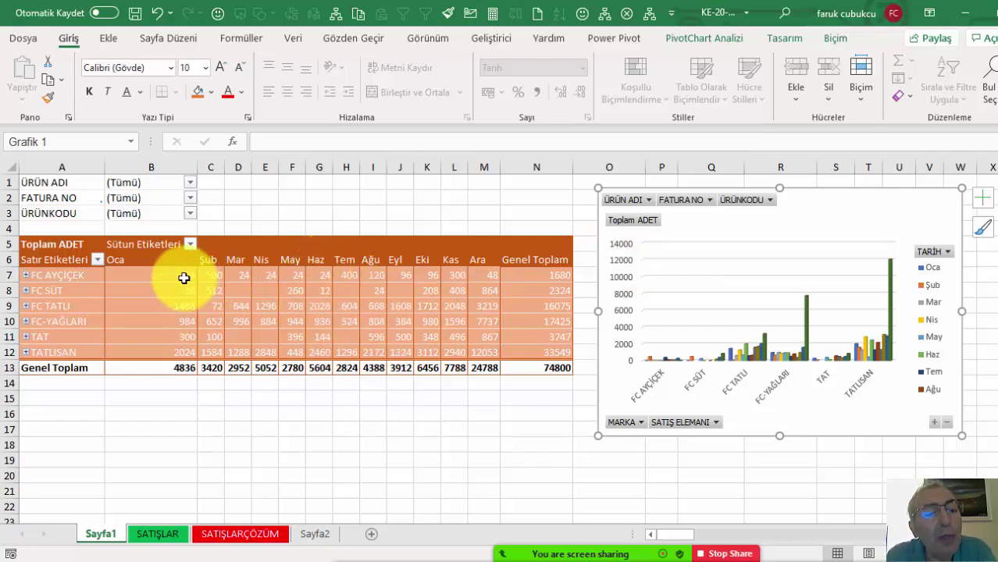
# - Group the pivot's dates by day into 15-day ranges
pyautogui.rightClick(241, 260)
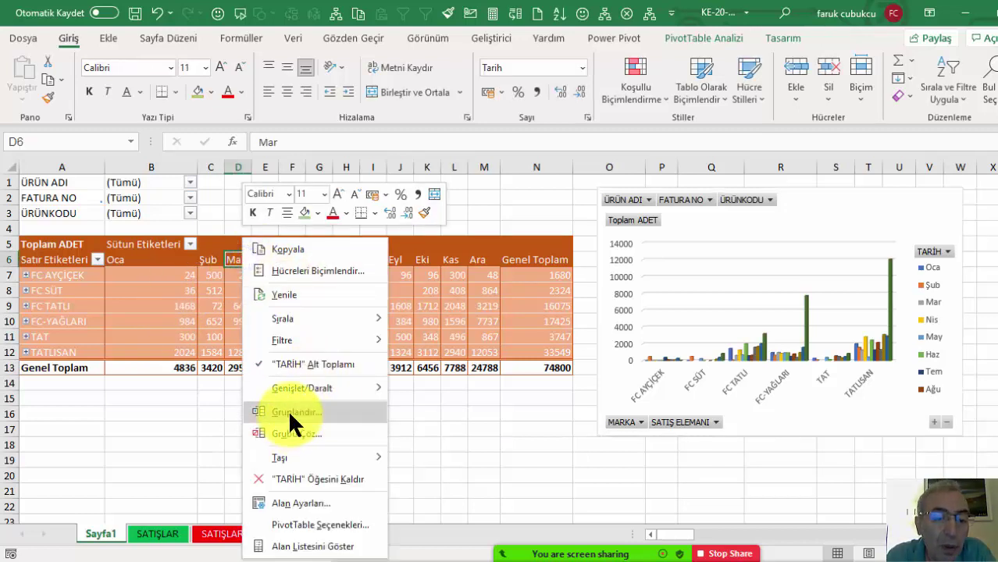
pyautogui.click(290, 414)
pyautogui.click(234, 420)
pyautogui.click(231, 430)
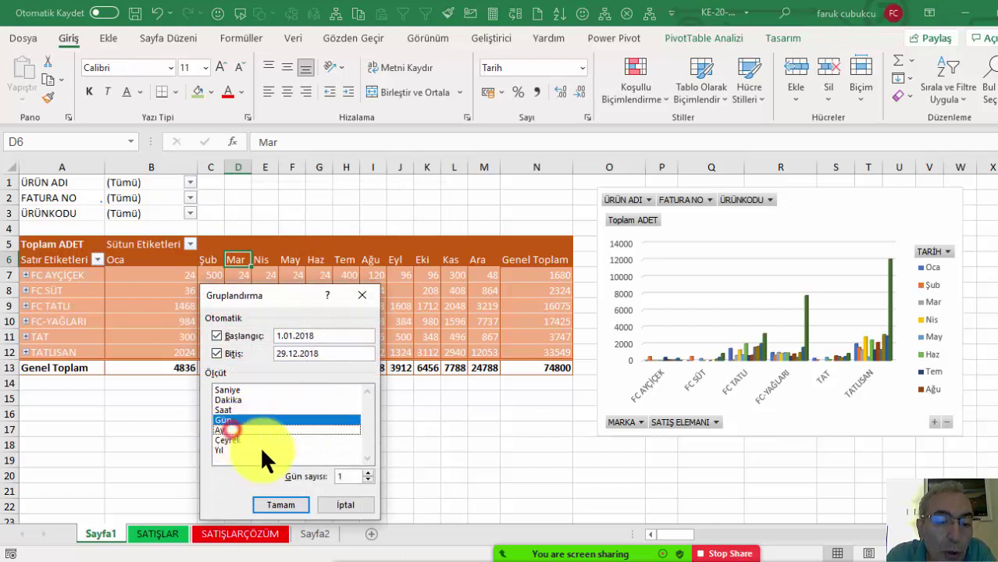
pyautogui.click(368, 472)
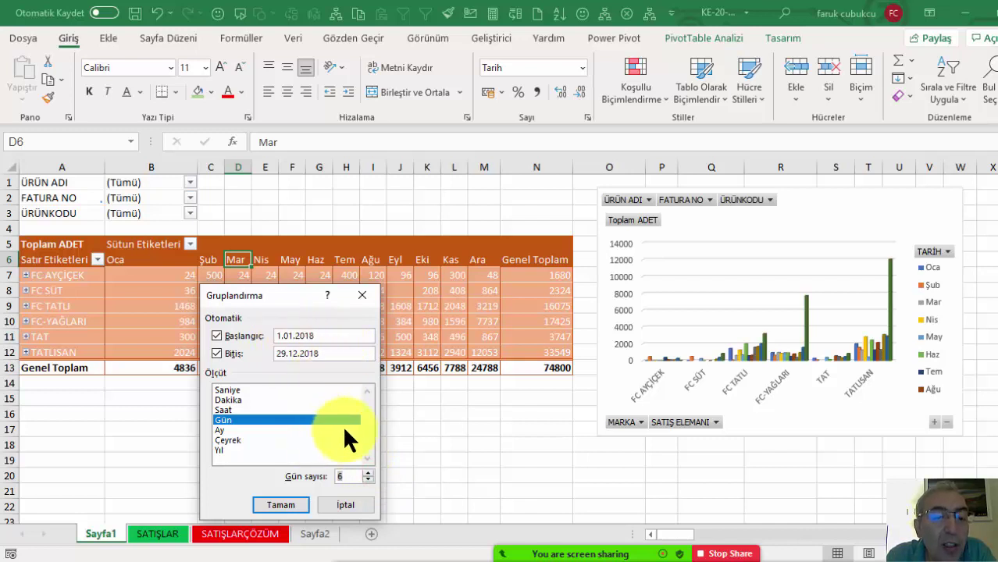
pyautogui.click(368, 472)
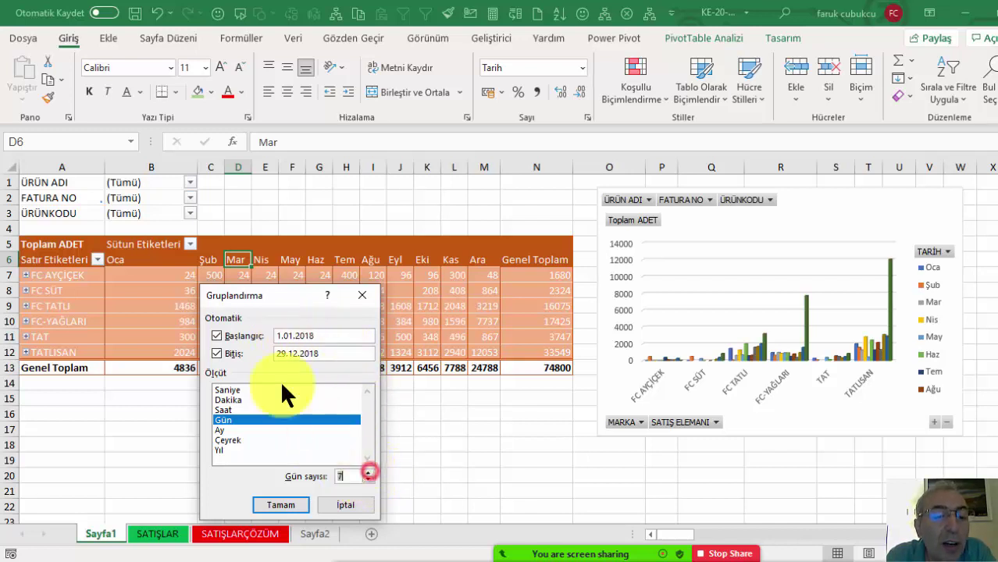
pyautogui.click(353, 476)
pyautogui.write('15')
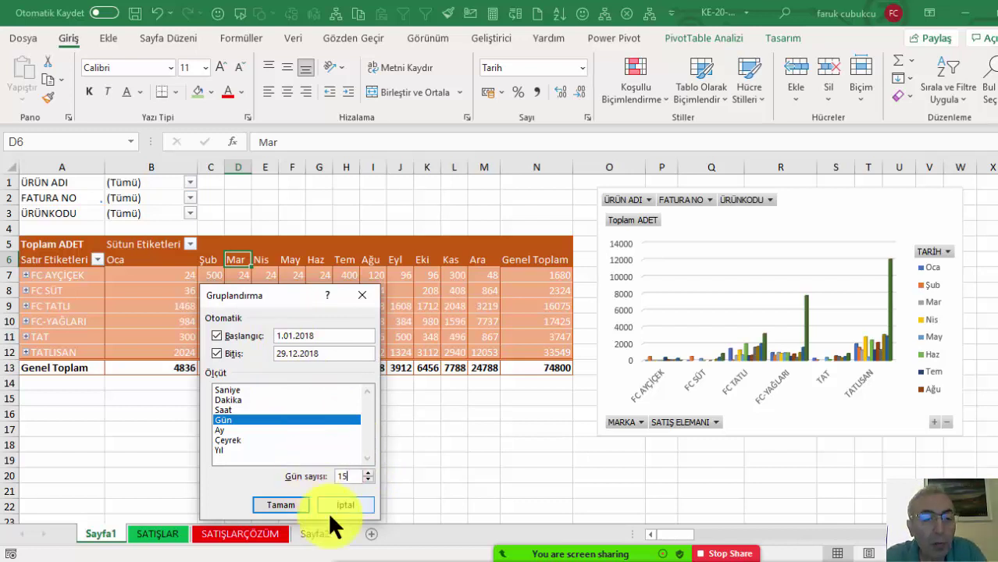
pyautogui.click(286, 501)
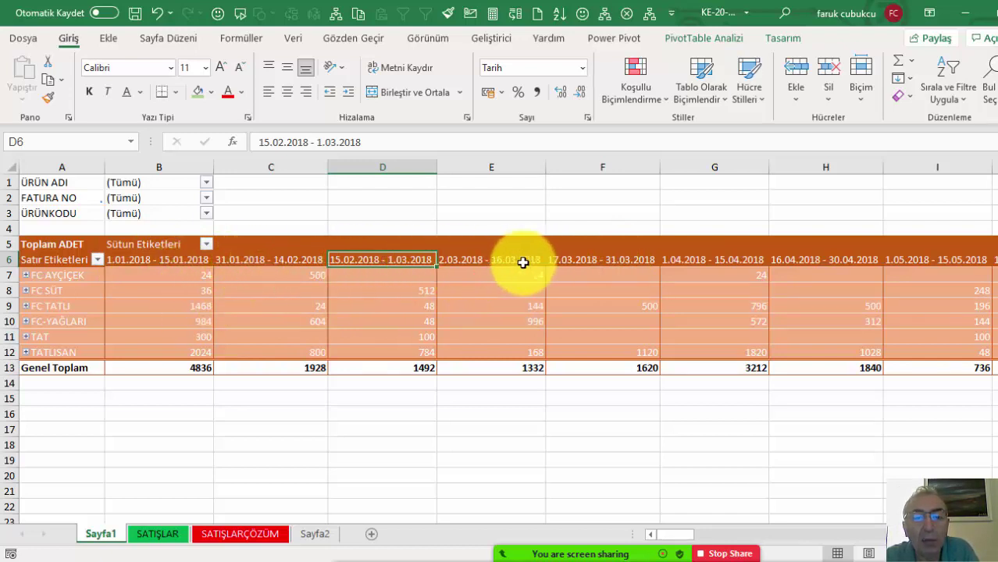
# - Regroup the dates by Ay into months Oca–Ara, then switch to the SATIŞLAR sheet
pyautogui.rightClick(376, 259)
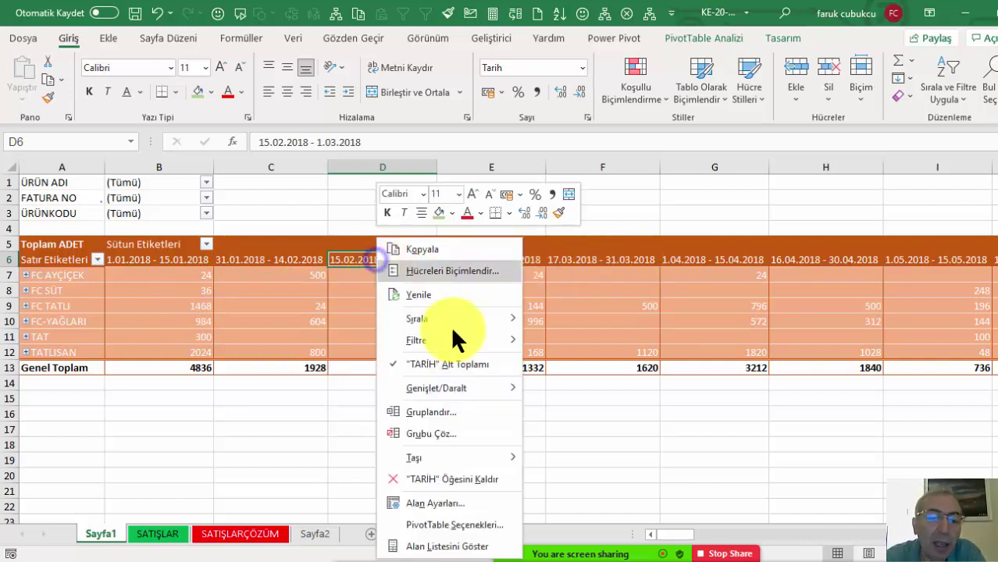
pyautogui.click(449, 412)
pyautogui.click(405, 426)
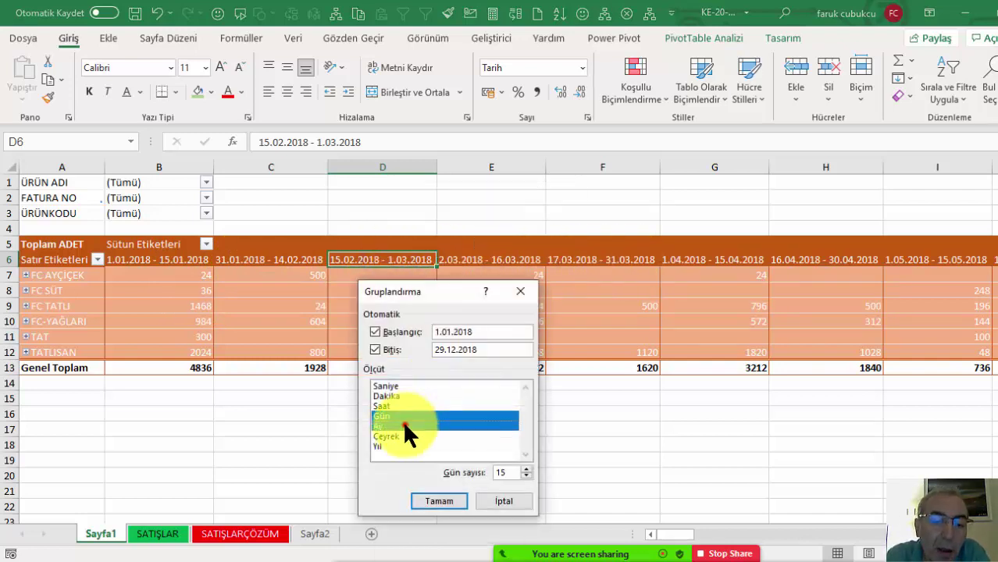
pyautogui.click(437, 501)
pyautogui.click(390, 323)
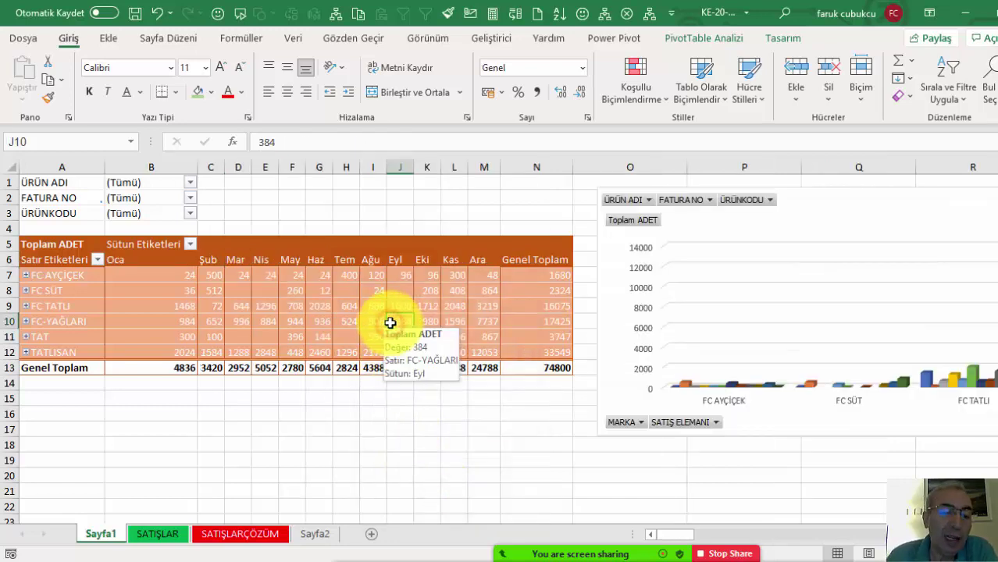
pyautogui.click(168, 536)
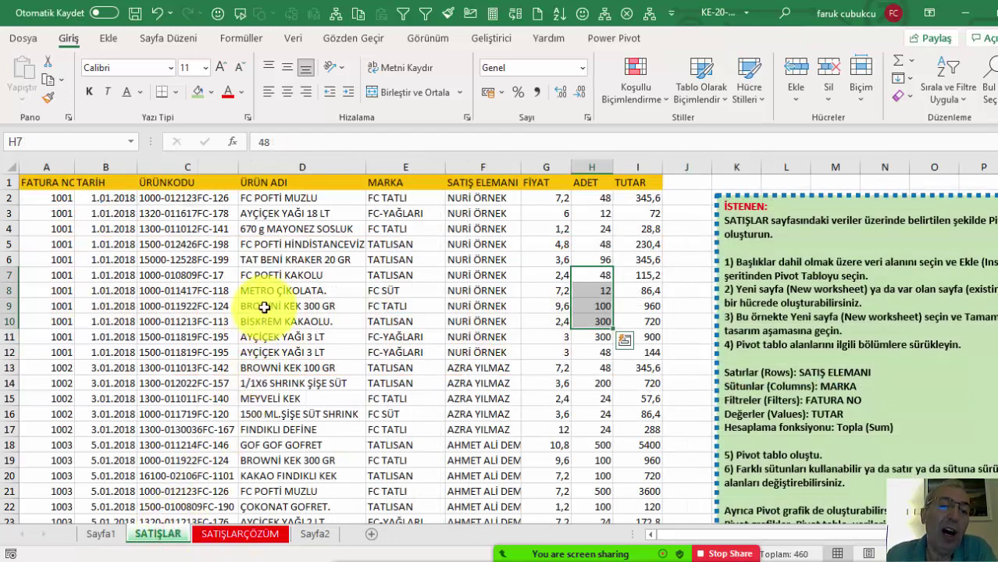
# - Enter ADET values 3, 3, 4, 5, 5, 5 and 5665 in H2:H8, then return to Sayfa1
pyautogui.click(102, 536)
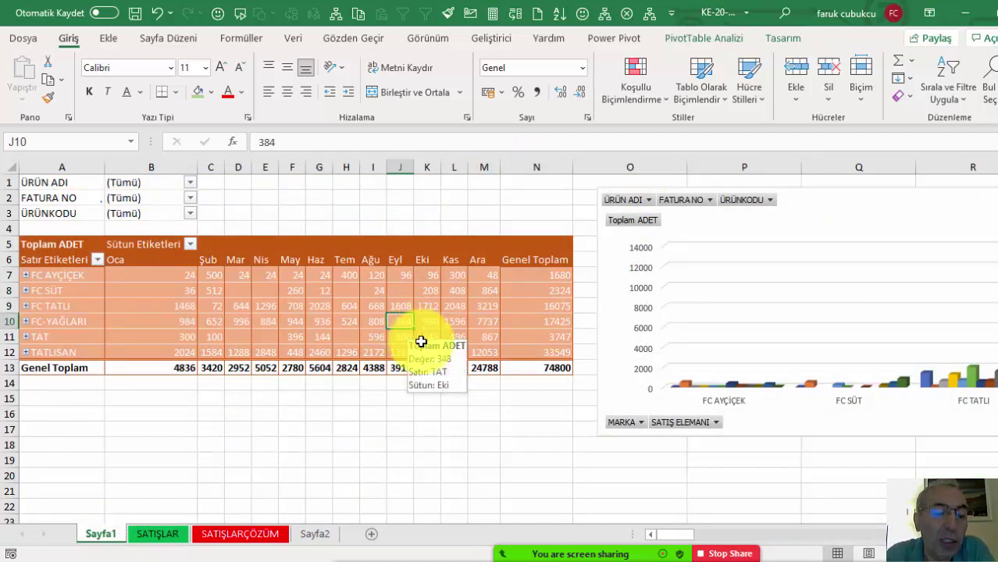
pyautogui.click(158, 536)
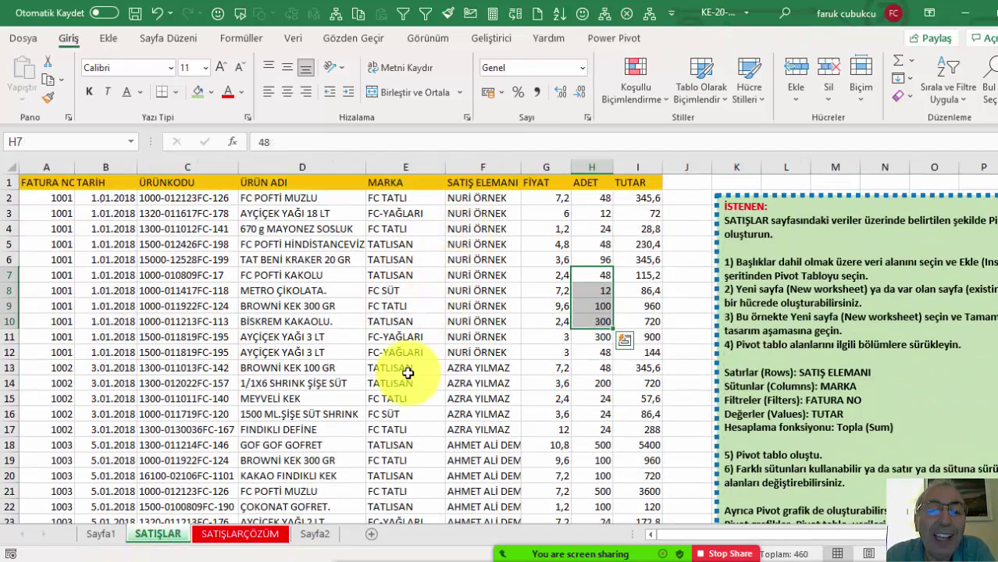
pyautogui.click(599, 200)
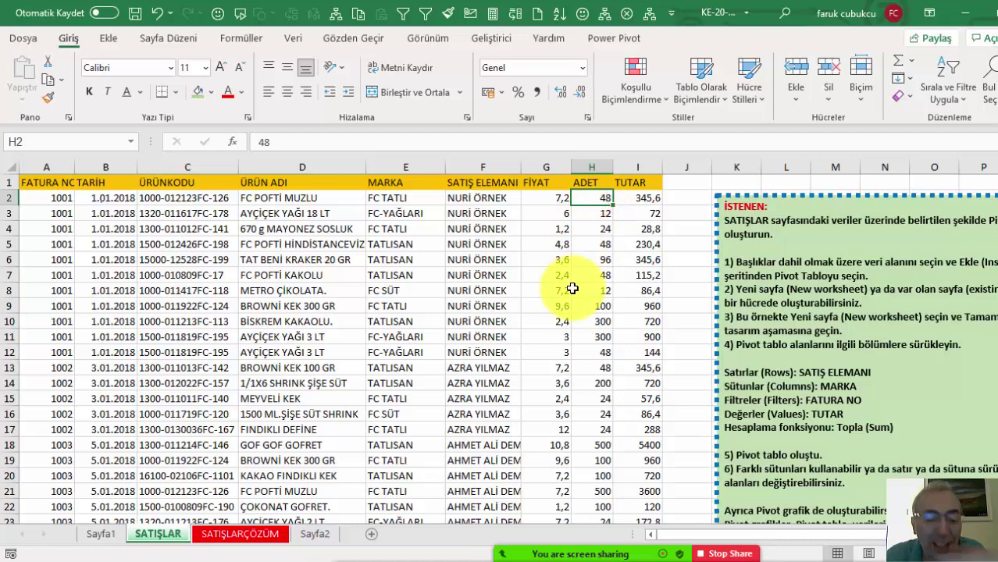
pyautogui.write('3 3 4 5 5 5 ')
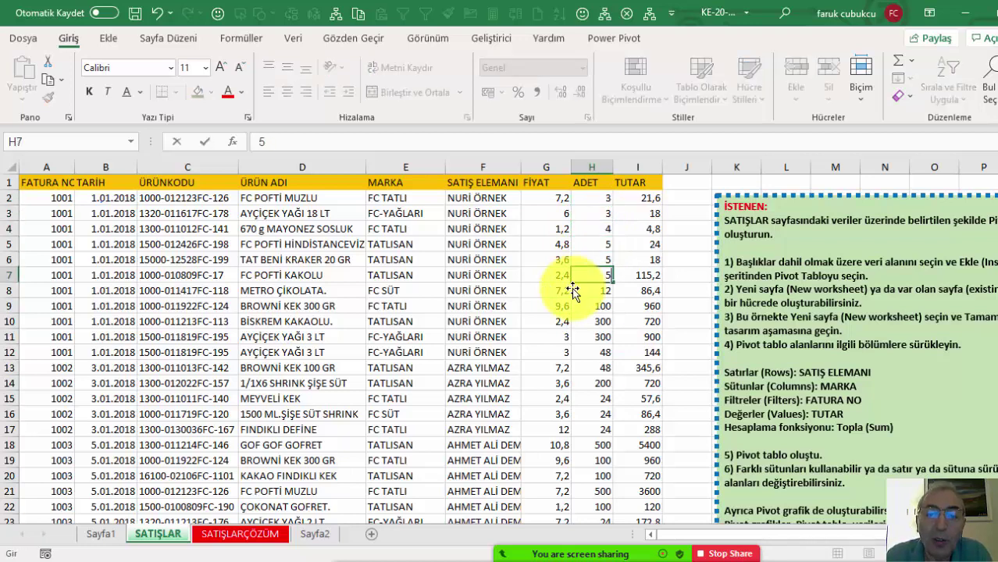
pyautogui.write('5665')
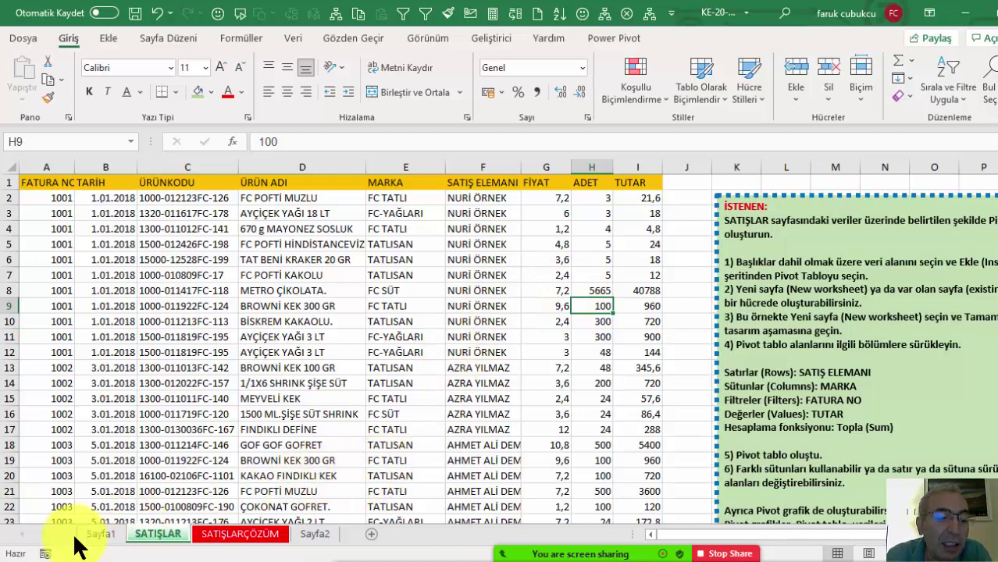
pyautogui.click(100, 535)
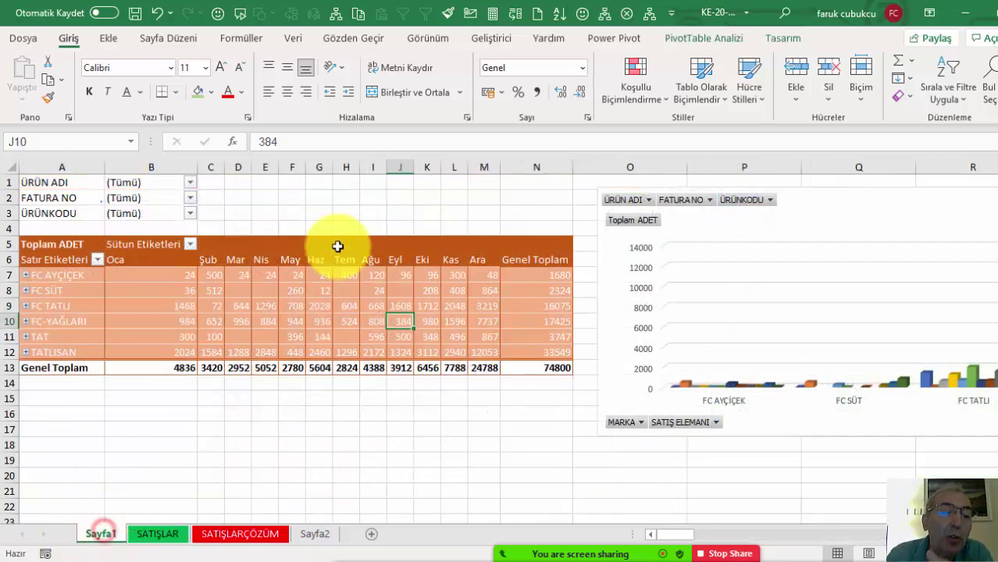
# - Refresh the pivot with Yenile, then check its source range in Veri Kaynağını Değiştir without changes
pyautogui.rightClick(267, 279)
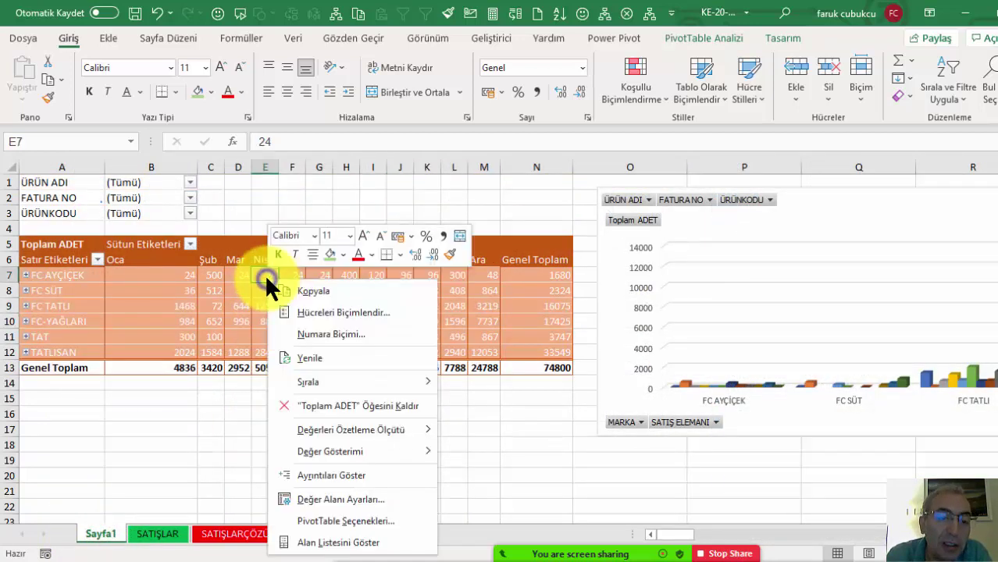
pyautogui.click(336, 361)
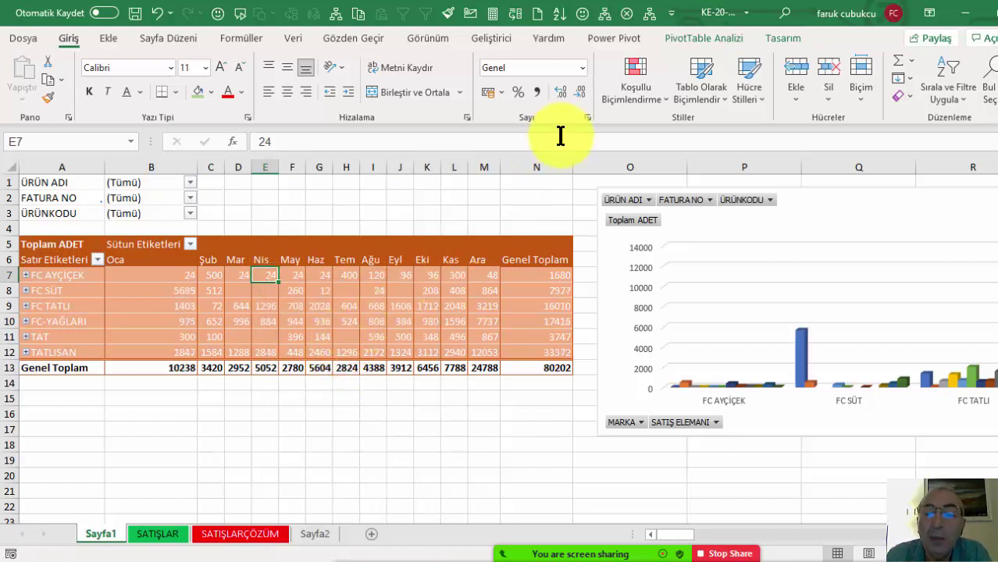
pyautogui.click(682, 34)
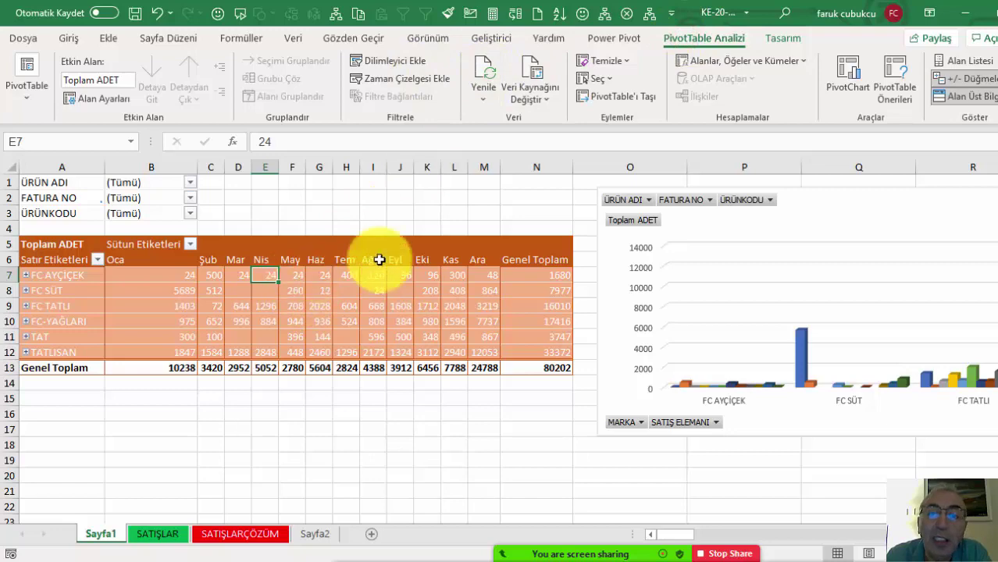
pyautogui.click(530, 91)
pyautogui.click(600, 118)
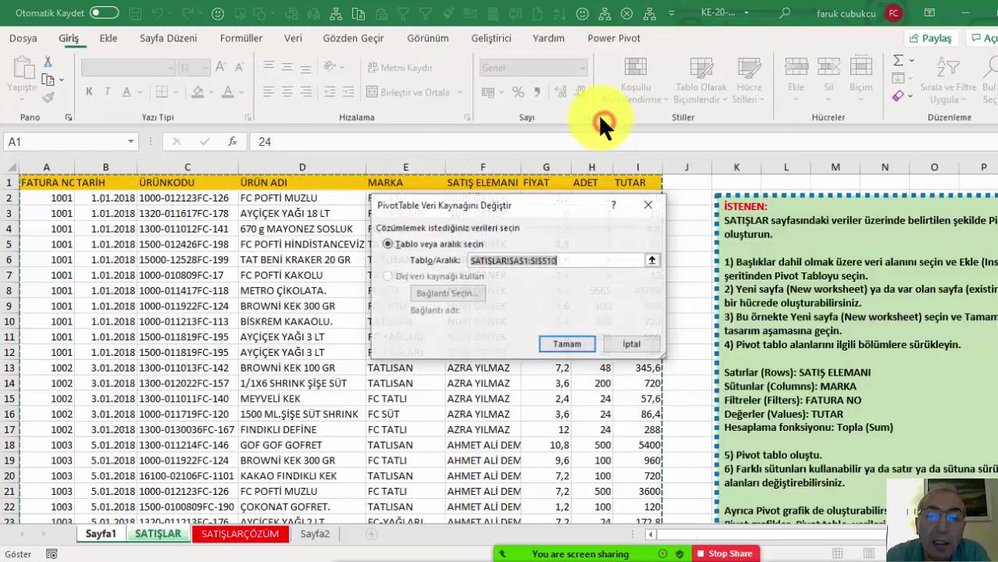
pyautogui.click(631, 346)
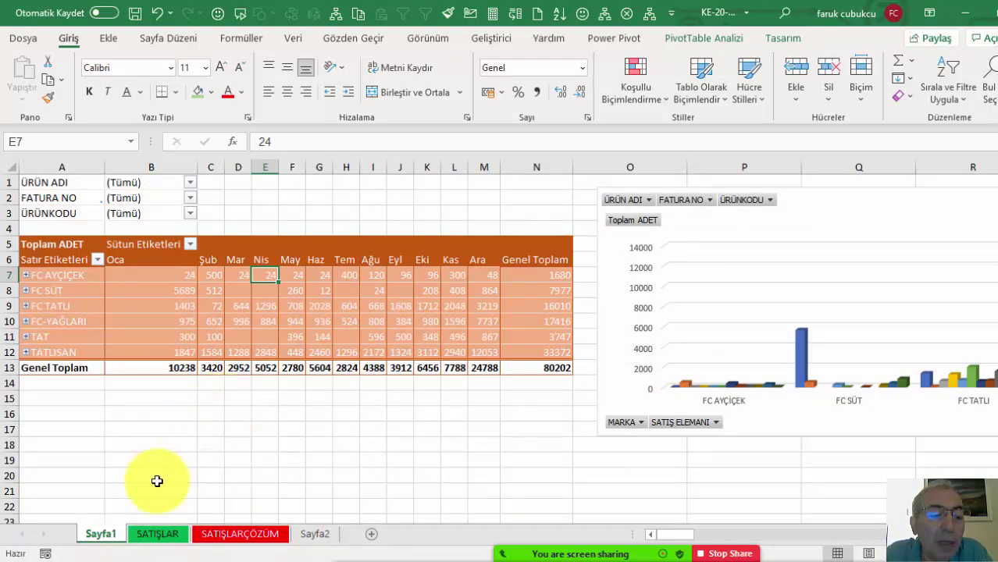
# - Show the pivot field list and rearrange the SATIŞ ELEMANI field
pyautogui.rightClick(335, 320)
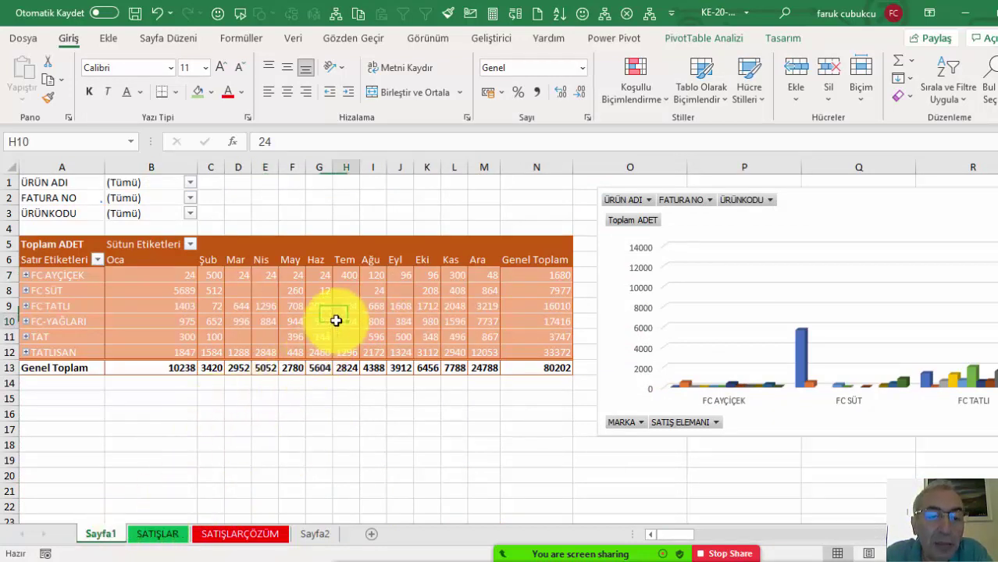
pyautogui.click(405, 310)
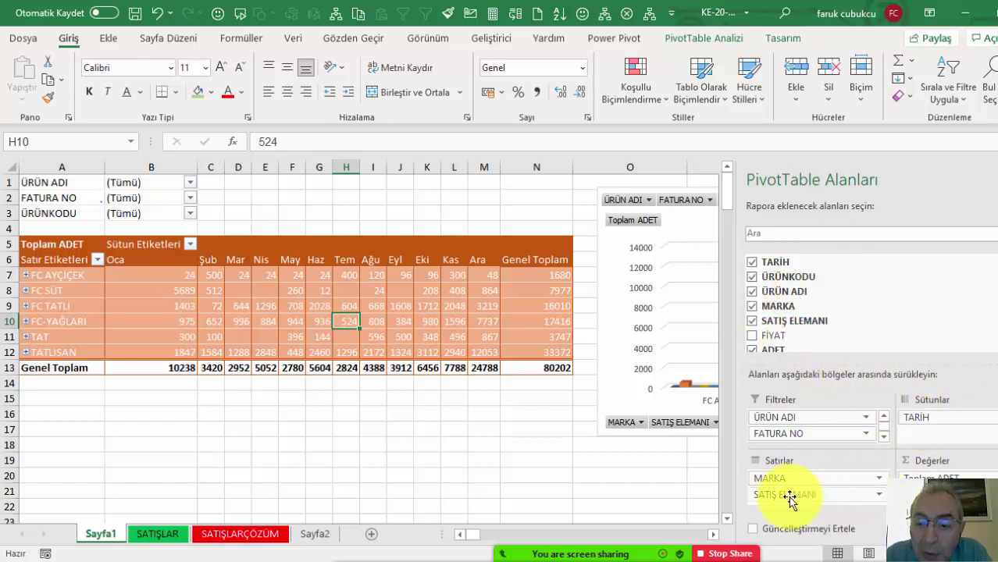
pyautogui.moveTo(785, 498)
pyautogui.mouseDown()
pyautogui.moveTo(775, 434)
pyautogui.moveTo(767, 500)
pyautogui.mouseUp()
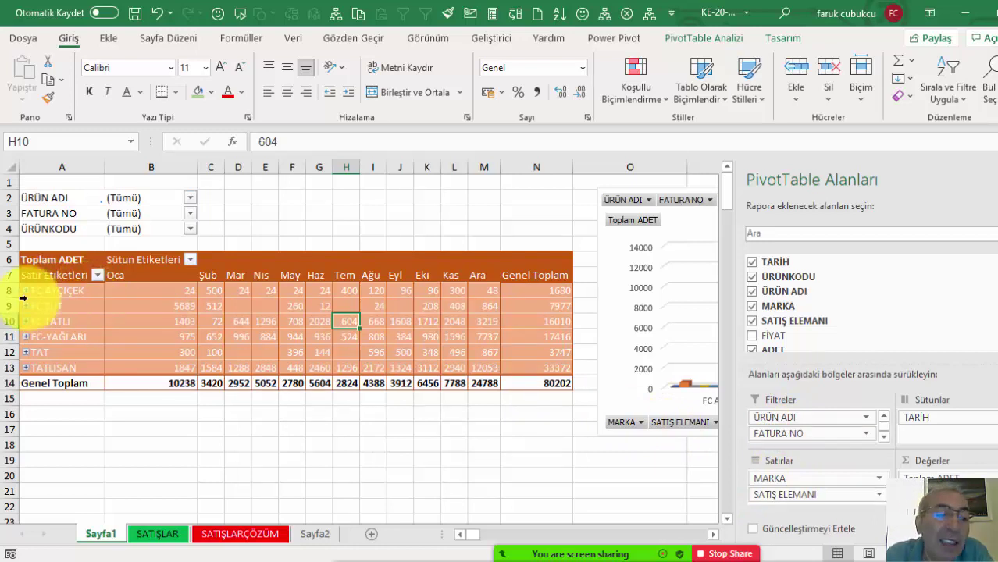
# - Collapse all brand rows, then expand every brand into its salesperson rows
pyautogui.rightClick(35, 292)
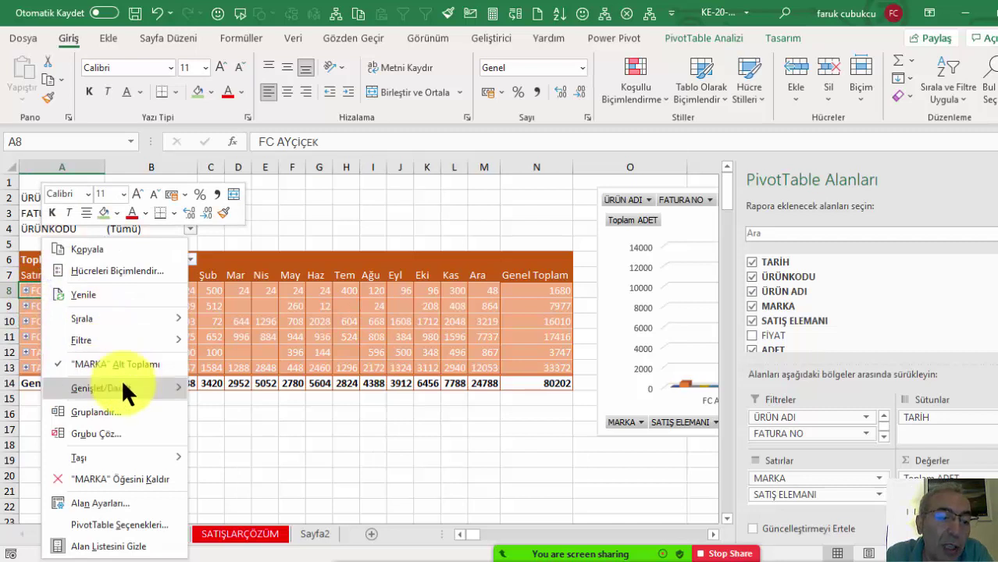
pyautogui.moveTo(185, 381)
pyautogui.click(302, 455)
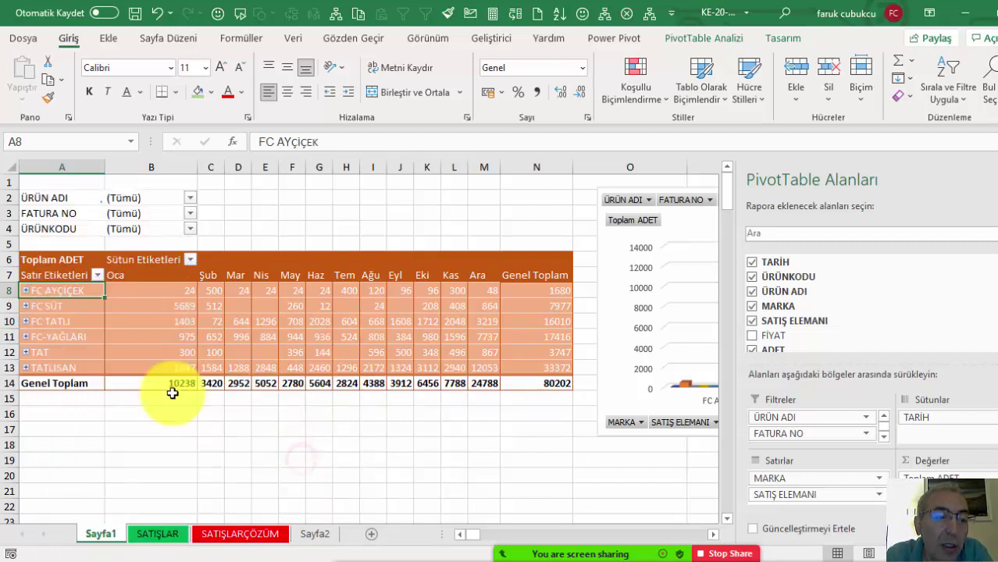
pyautogui.rightClick(70, 293)
pyautogui.moveTo(162, 381)
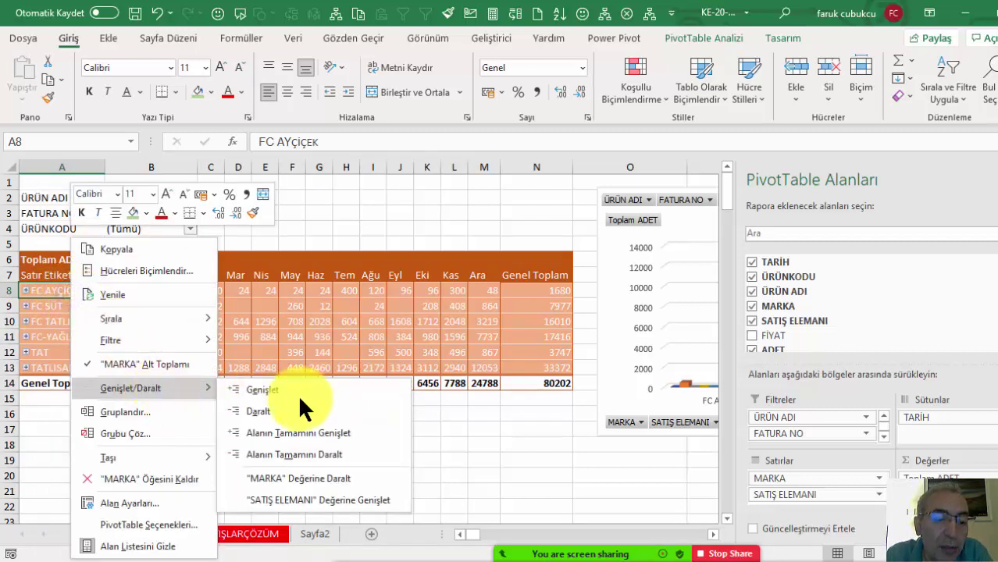
pyautogui.click(340, 433)
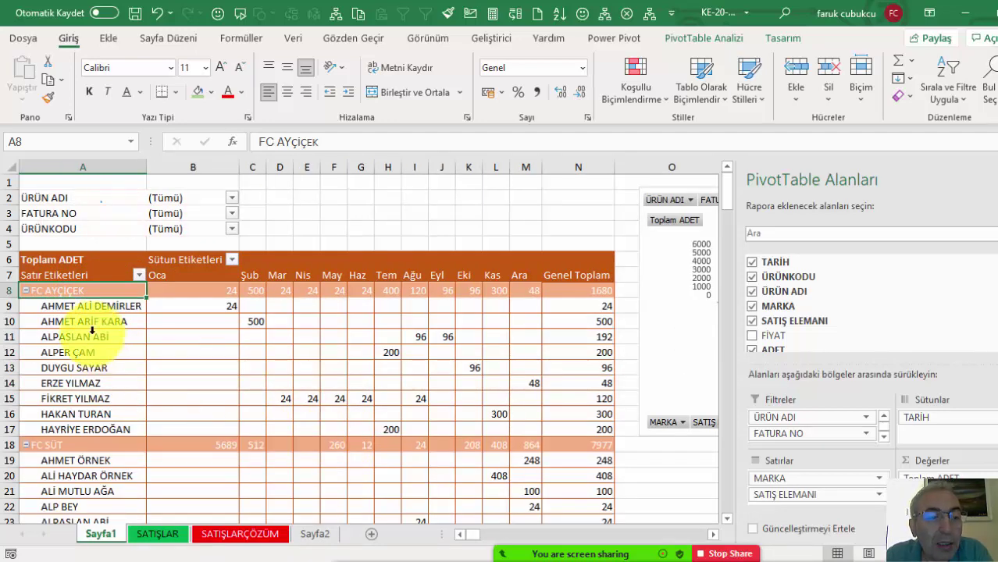
pyautogui.scroll(-5, 94, 329)
pyautogui.scroll(5, 95, 330)
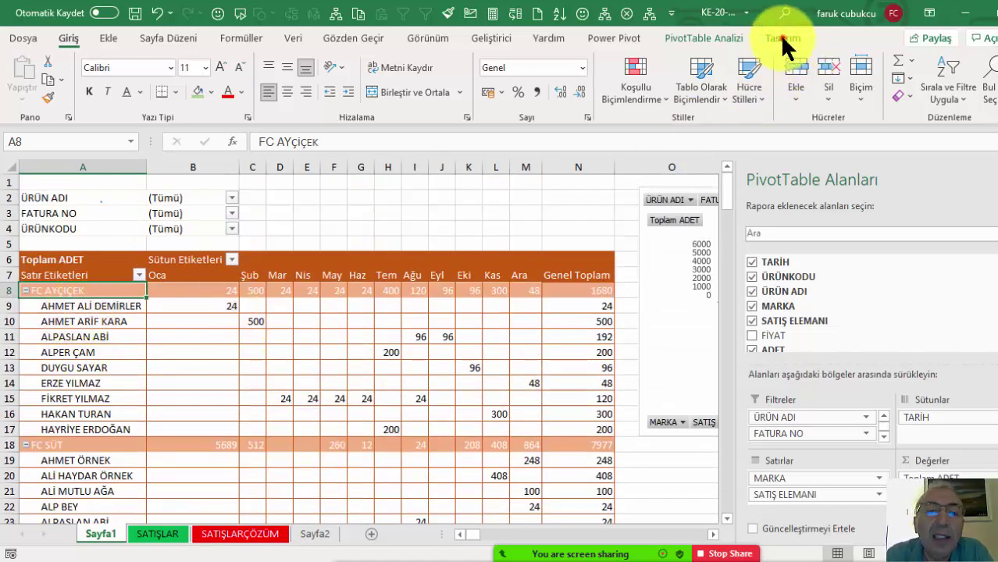
# - Set the pivot's Rapor Düzeni to Sekmeler Halinde Göster (tabular form)
pyautogui.click(781, 36)
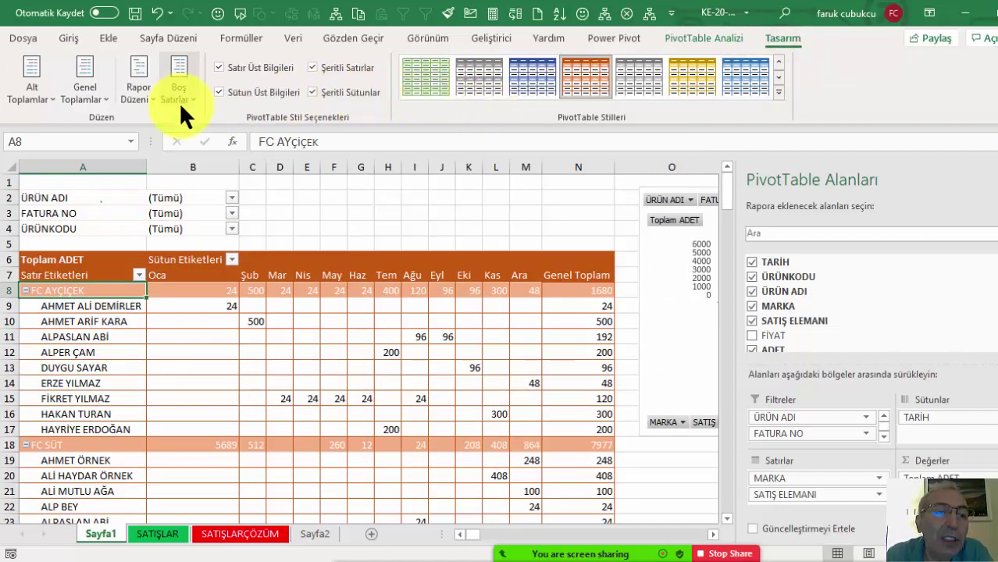
pyautogui.click(145, 99)
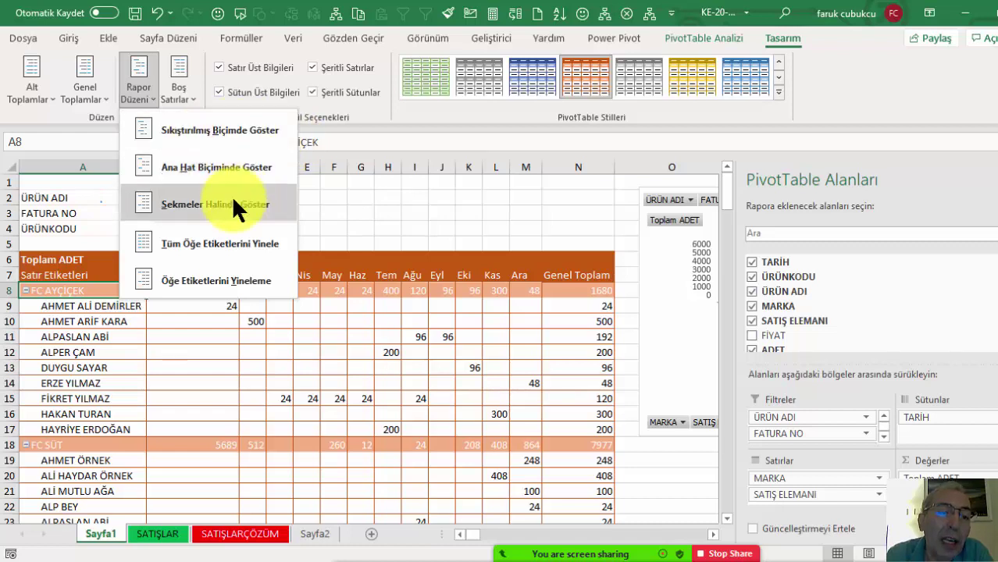
pyautogui.click(193, 203)
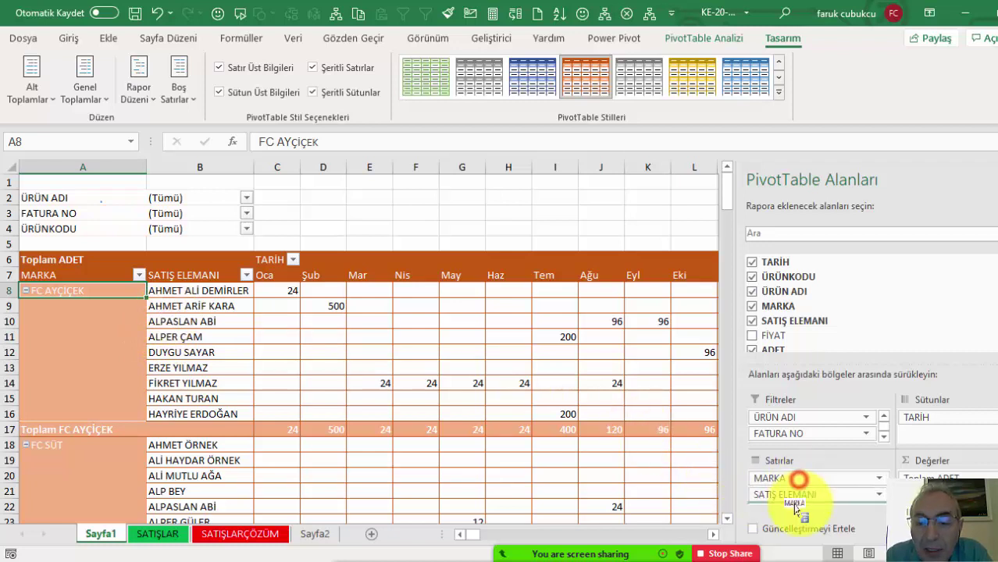
# - Try moving MARKA below SATIŞ ELEMANI in the rows, then reopen the report layout choices
pyautogui.moveTo(799, 482)
pyautogui.mouseDown()
pyautogui.moveTo(809, 504)
pyautogui.moveTo(814, 472)
pyautogui.mouseUp()
pyautogui.moveTo(535, 445)
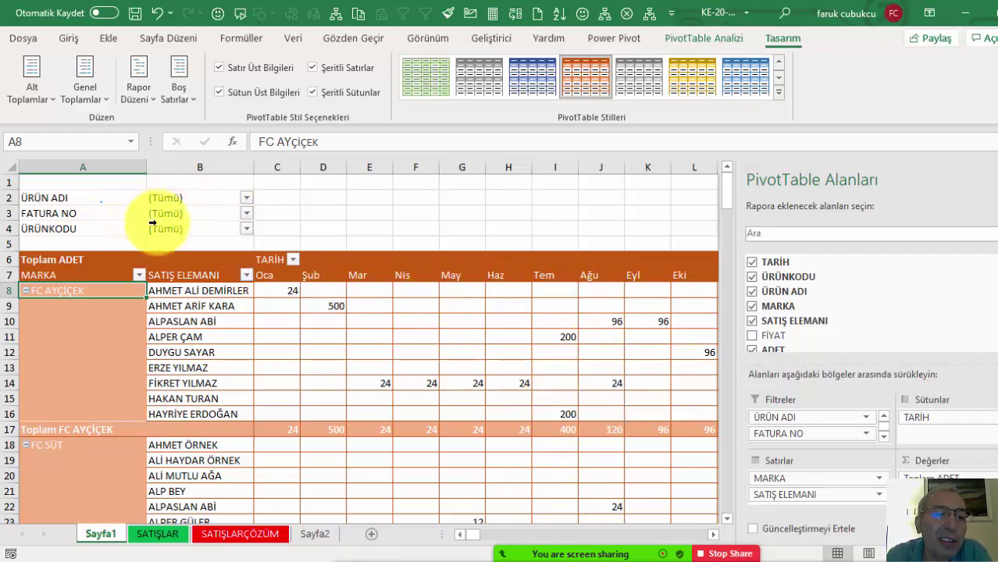
pyautogui.scroll(-4, 586, 364)
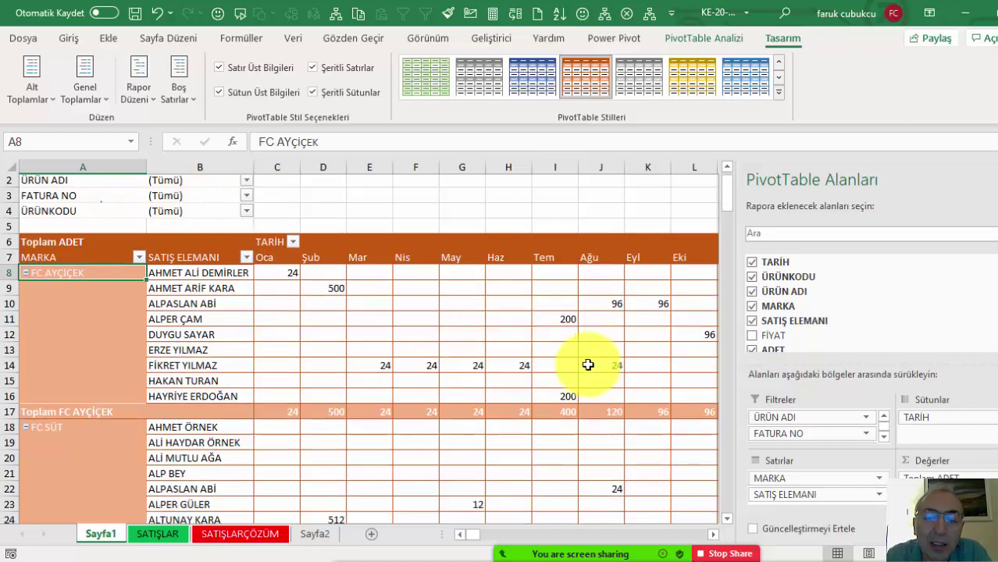
pyautogui.scroll(4, 589, 365)
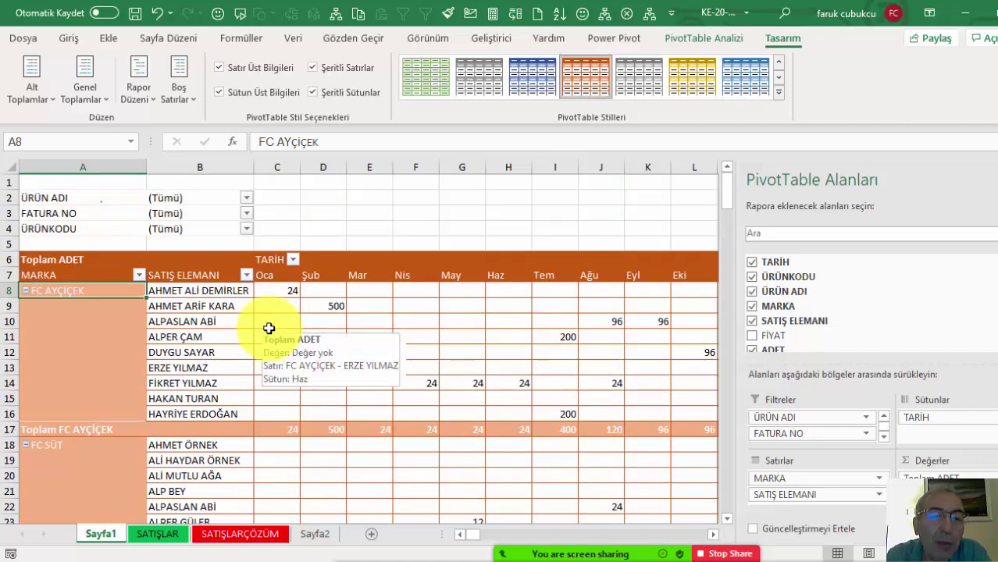
pyautogui.click(145, 98)
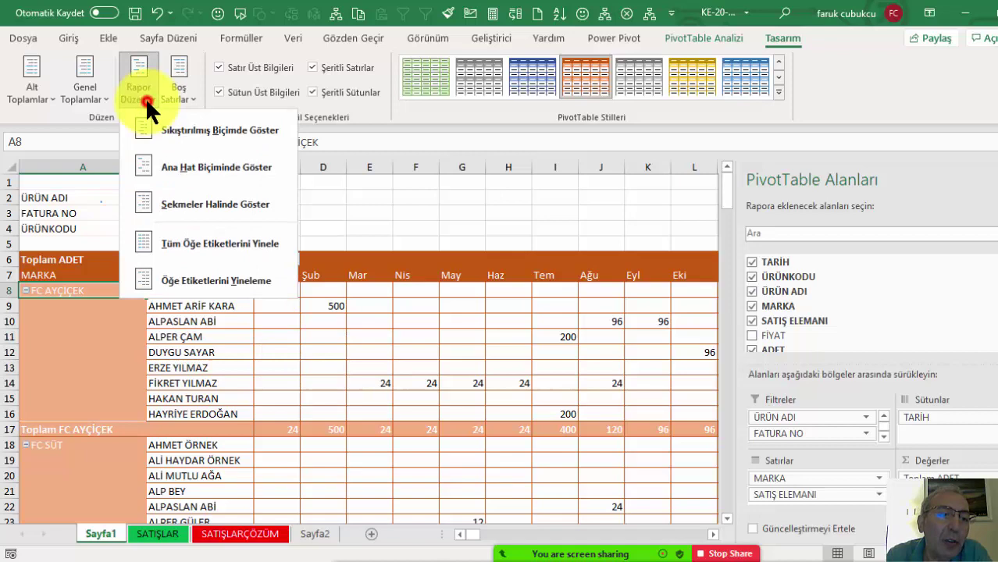
# - Switch the pivot to compact layout and collapse every brand to one row of monthly totals
pyautogui.click(177, 130)
pyautogui.rightClick(74, 291)
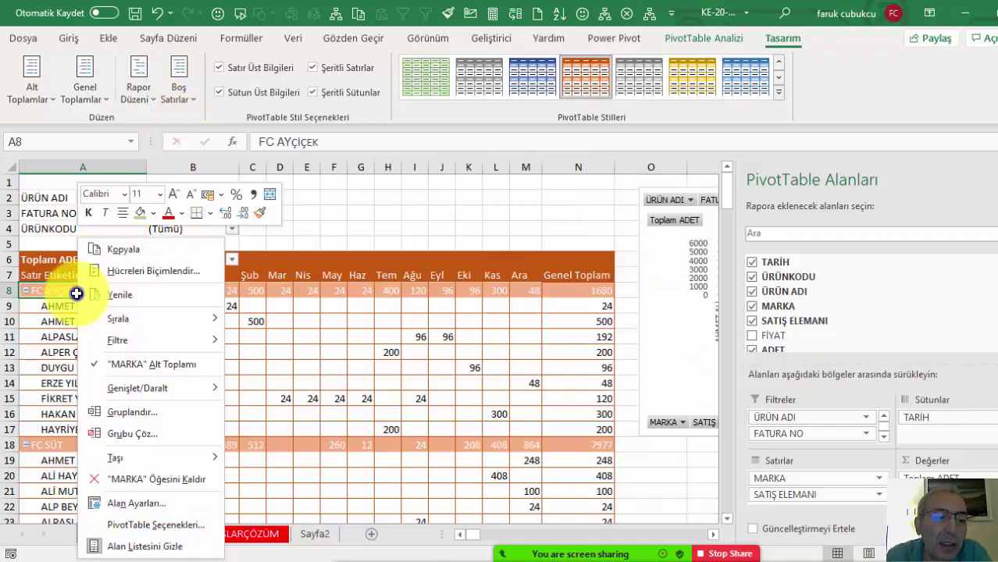
pyautogui.moveTo(175, 379)
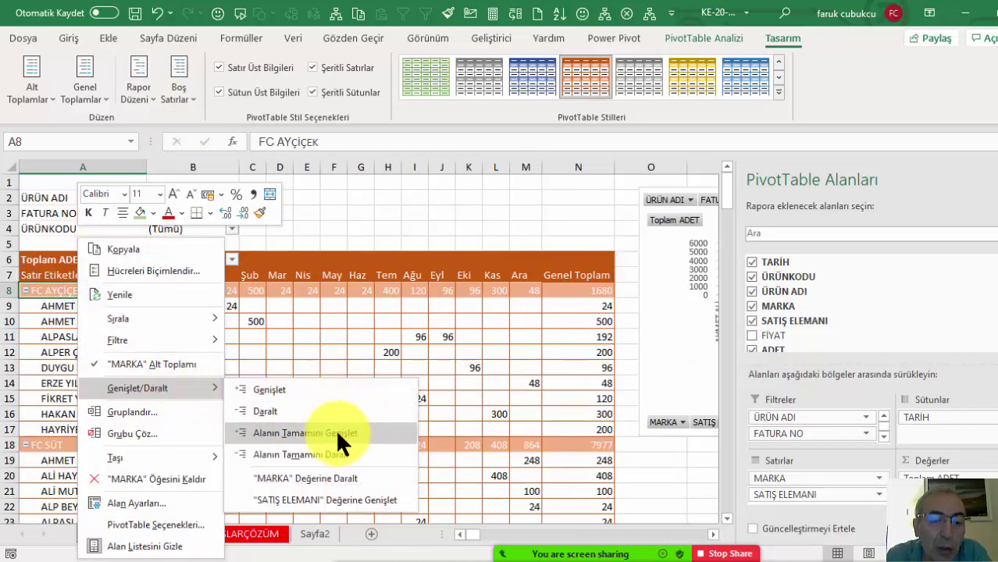
pyautogui.click(337, 455)
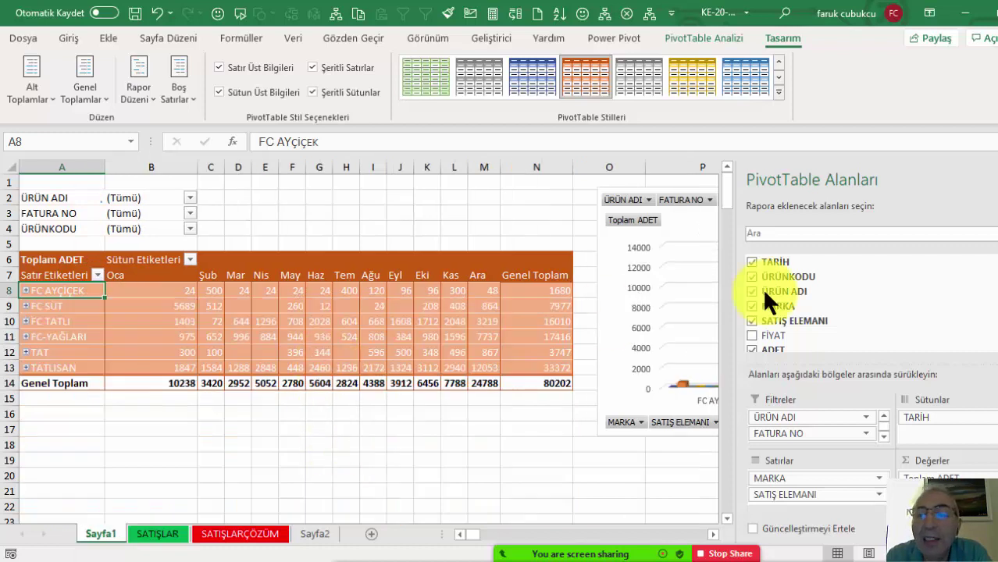
pyautogui.moveTo(472, 289)
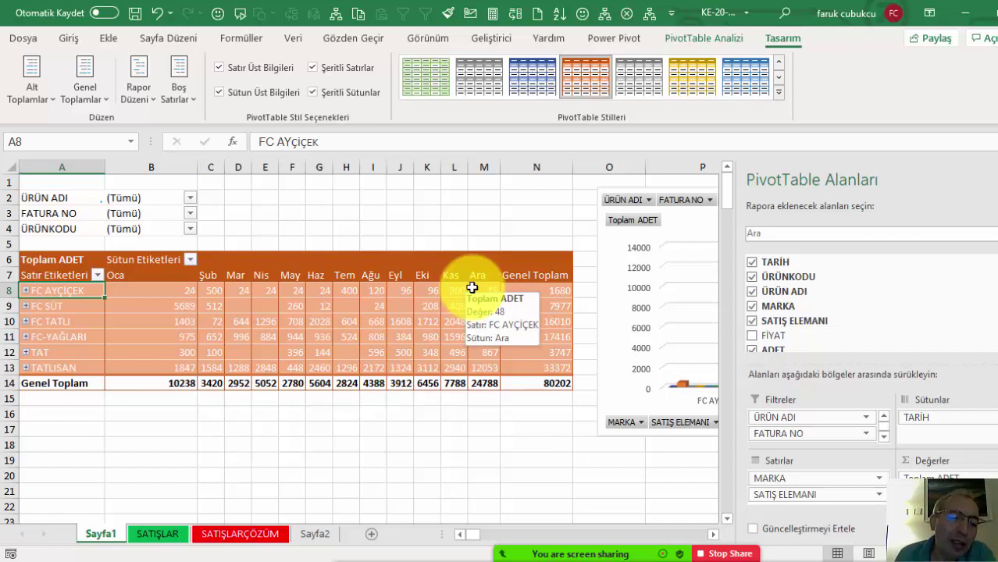
pyautogui.click(156, 538)
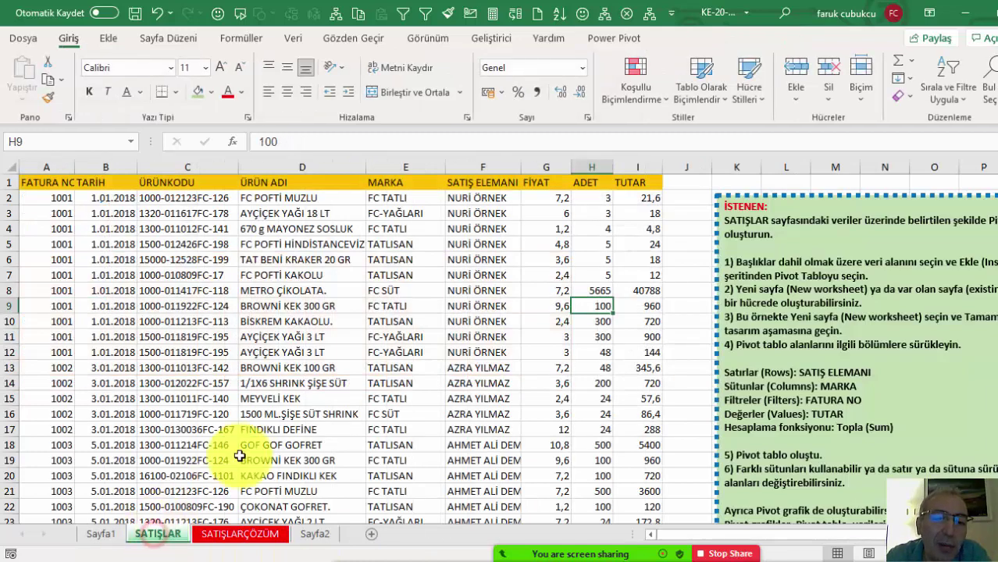
pyautogui.click(103, 538)
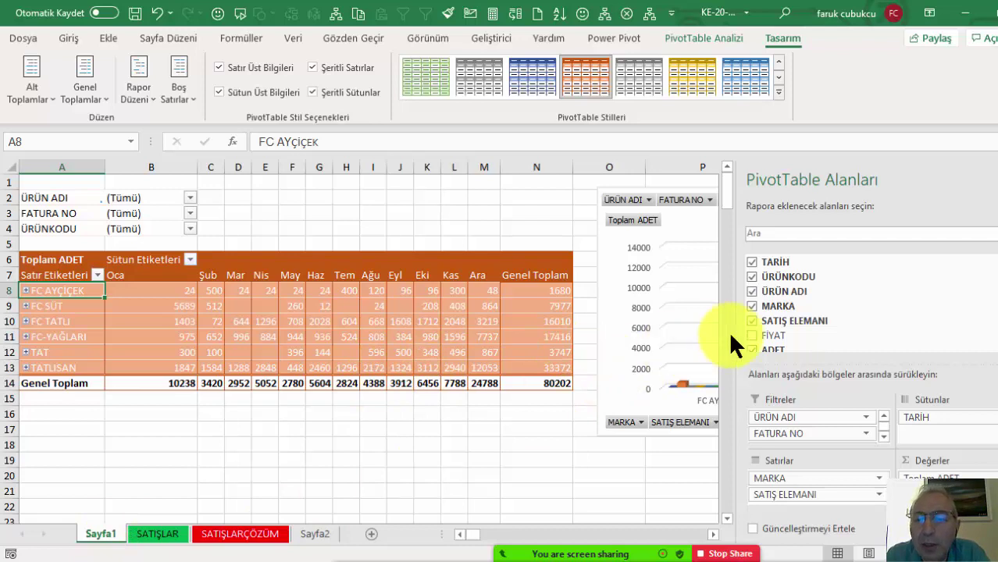
pyautogui.scroll(1, 859, 304)
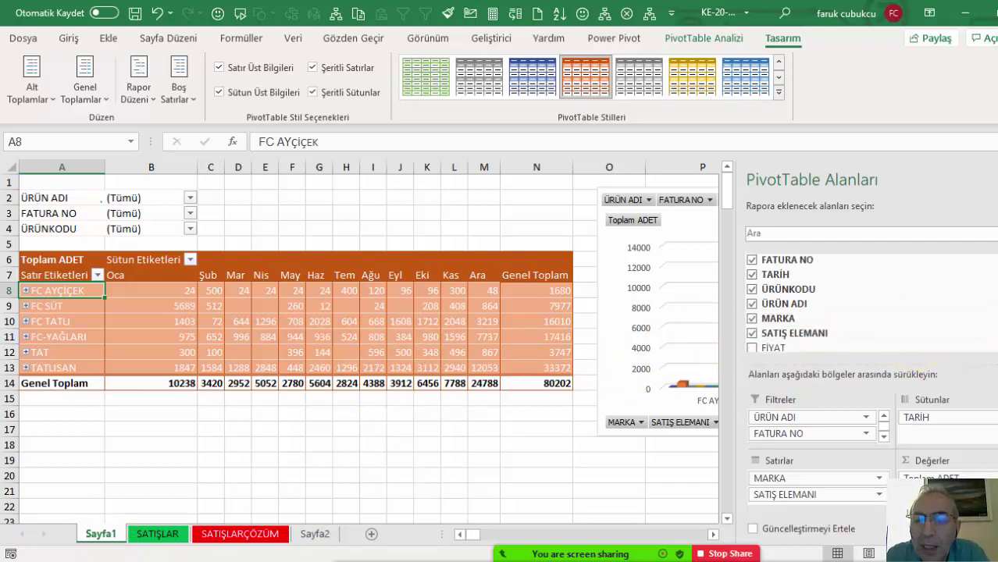
pyautogui.scroll(-3, 860, 305)
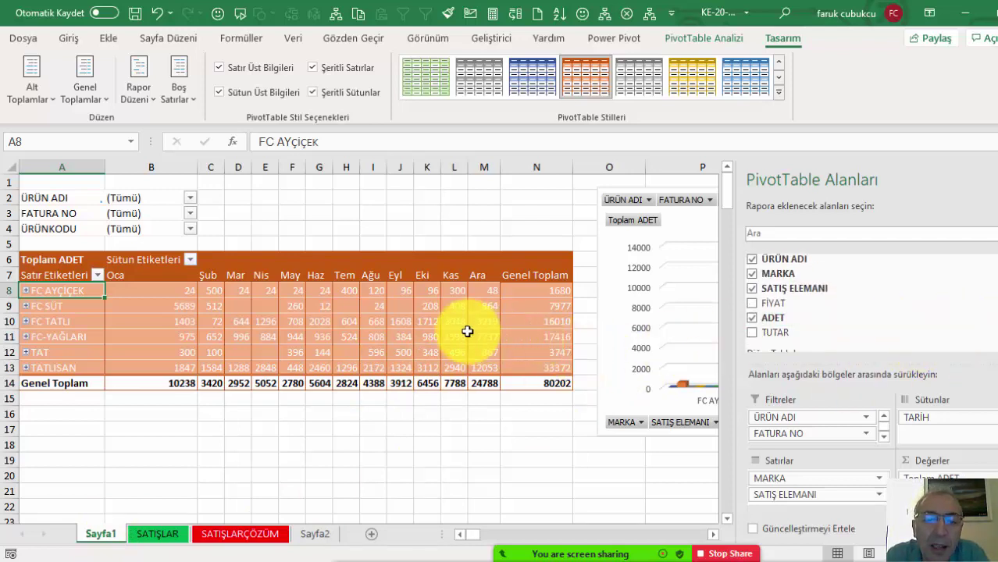
pyautogui.moveTo(467, 332)
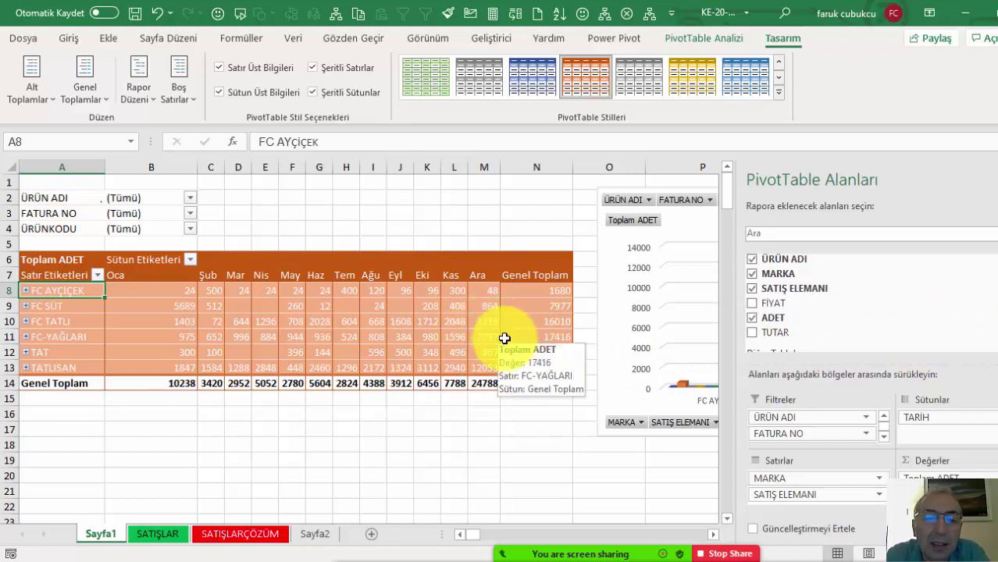
pyautogui.moveTo(561, 309)
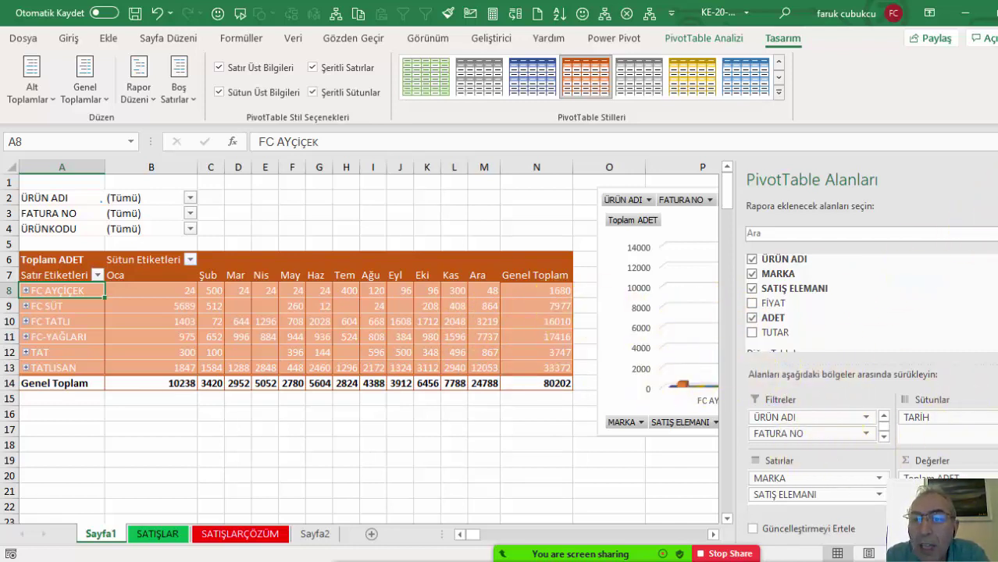
pyautogui.click(150, 534)
pyautogui.click(101, 534)
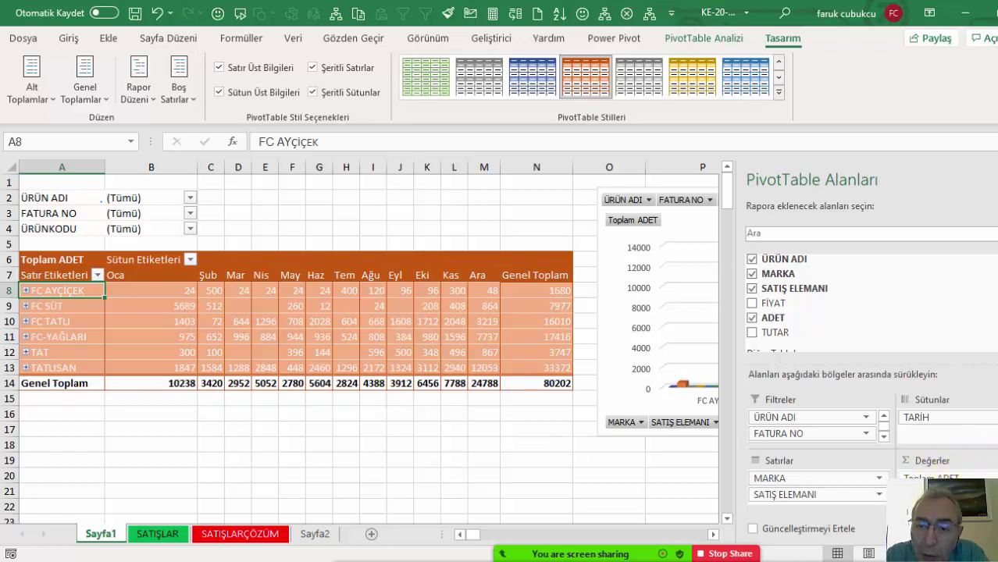
pyautogui.click(793, 333)
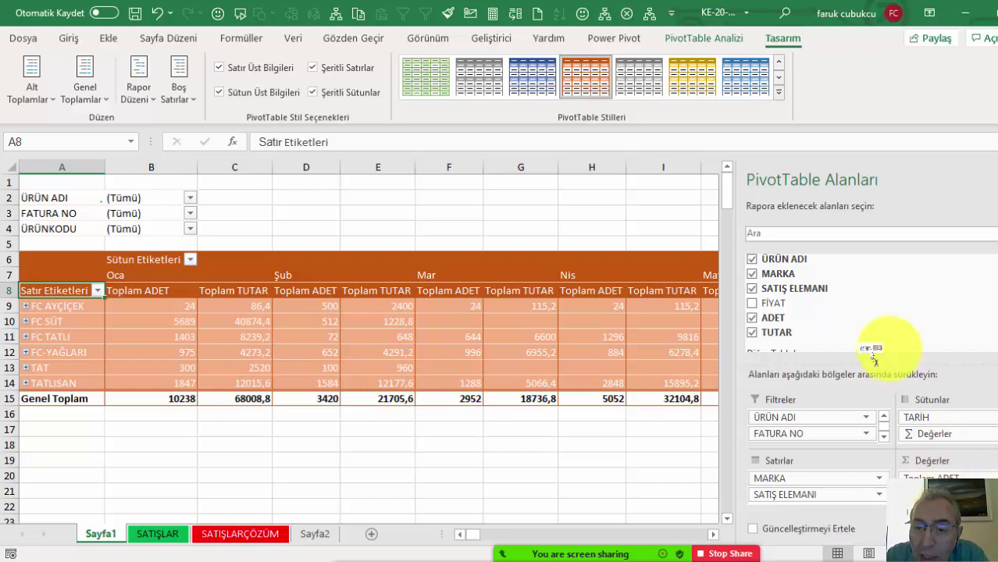
pyautogui.moveTo(949, 473); pyautogui.dragTo(887, 357)
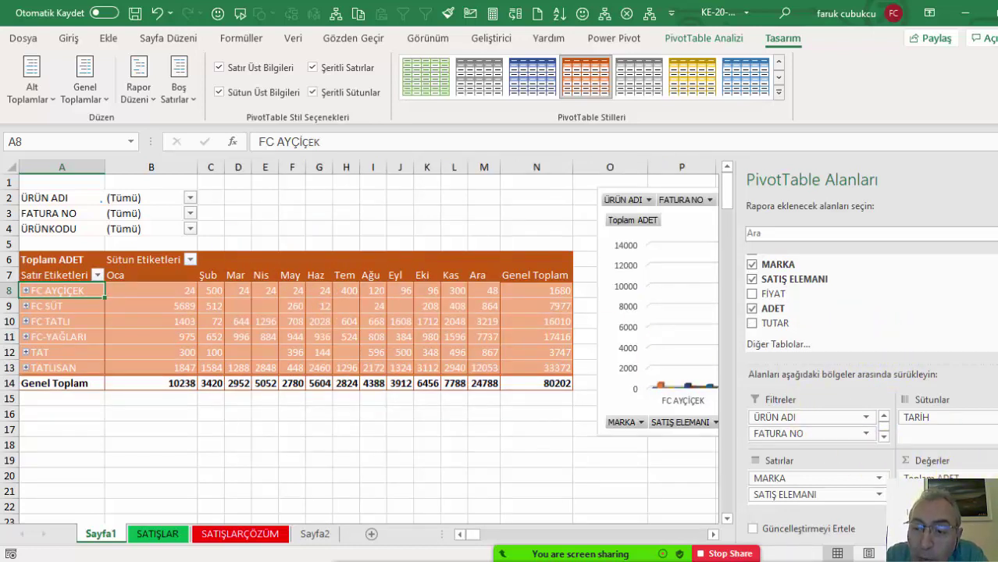
# - Change the ADET value field from Sum to Count (Say ADET), giving 509 records
pyautogui.click(949, 478)
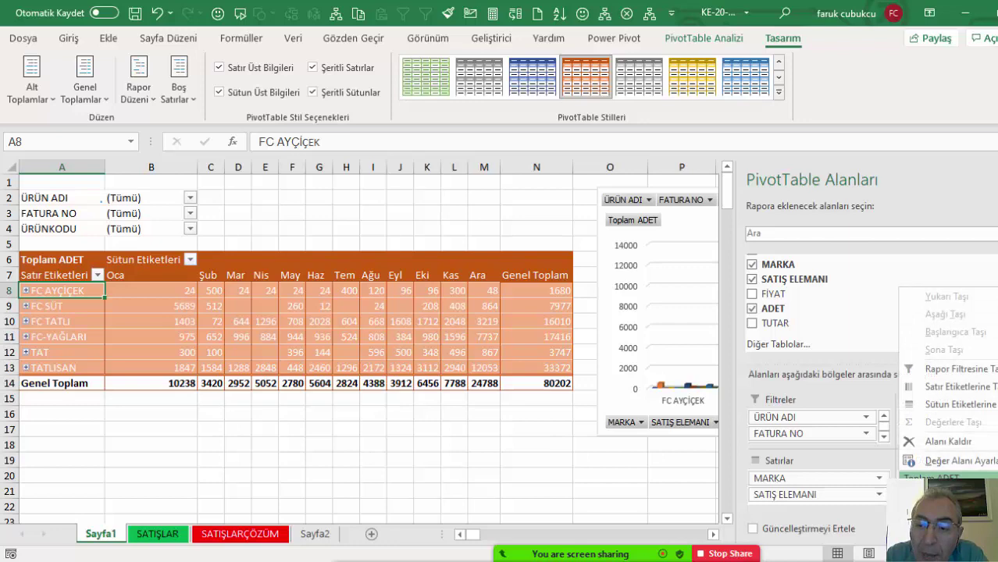
pyautogui.click(966, 463)
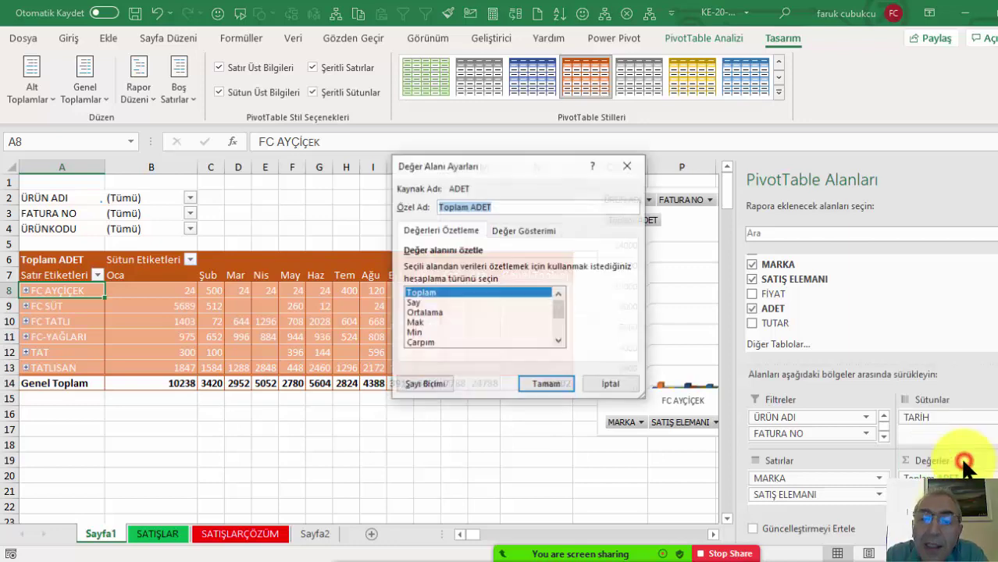
pyautogui.moveTo(506, 164); pyautogui.dragTo(469, 189)
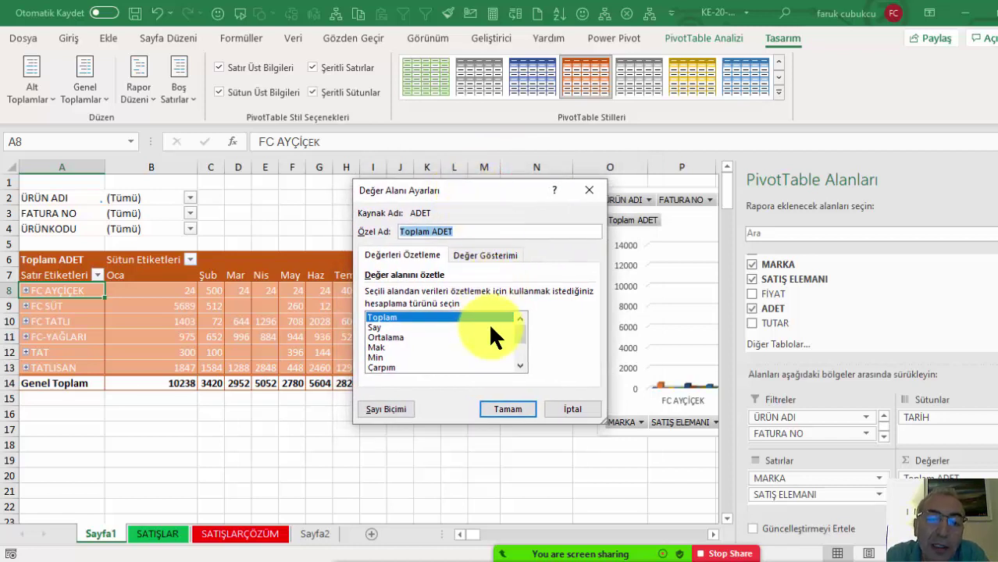
pyautogui.click(370, 327)
pyautogui.click(509, 408)
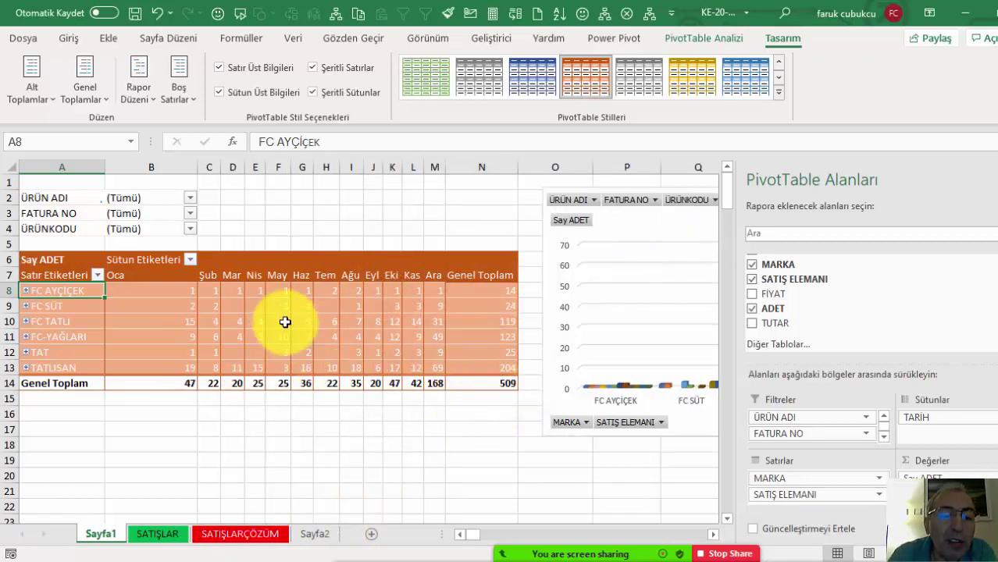
pyautogui.click(172, 381)
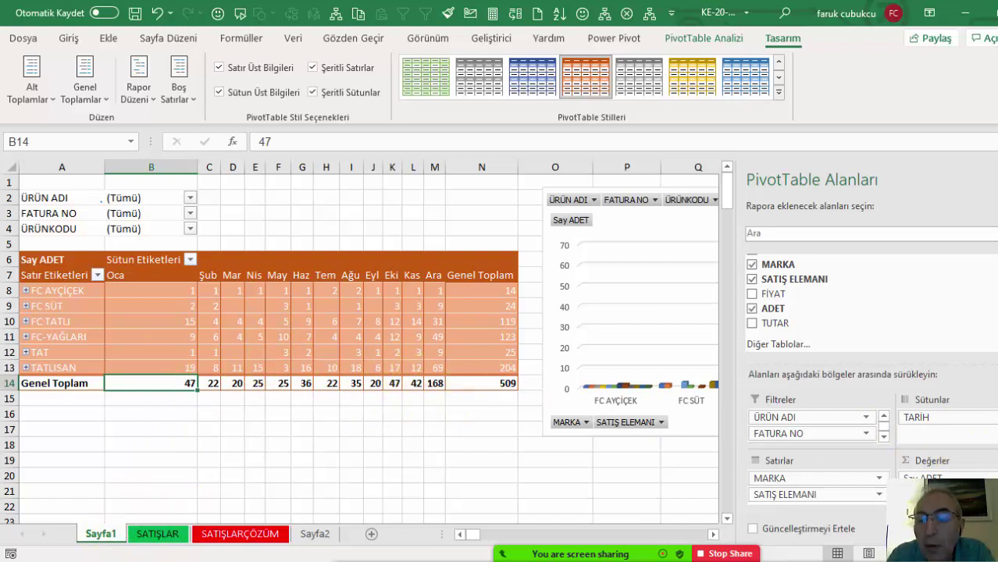
pyautogui.click(938, 478)
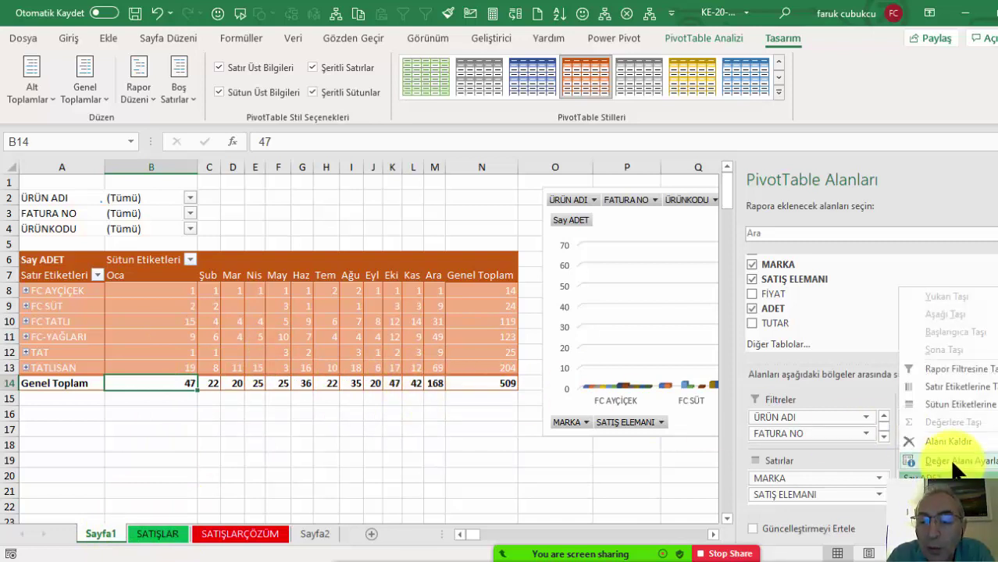
# - Summarise ADET as Ortalama and give the values in B8:F14 two decimal places
pyautogui.click(937, 431)
pyautogui.click(384, 337)
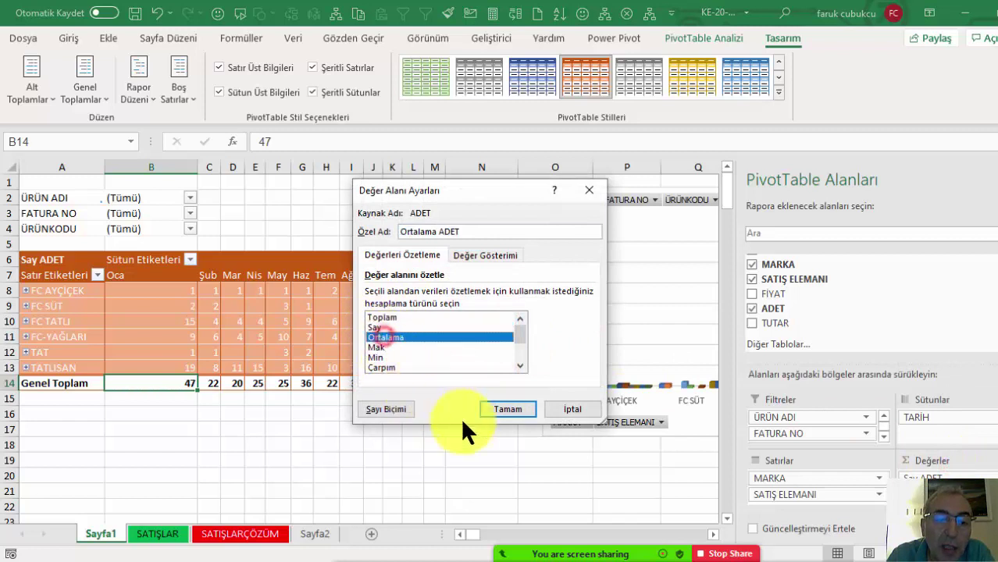
pyautogui.click(508, 409)
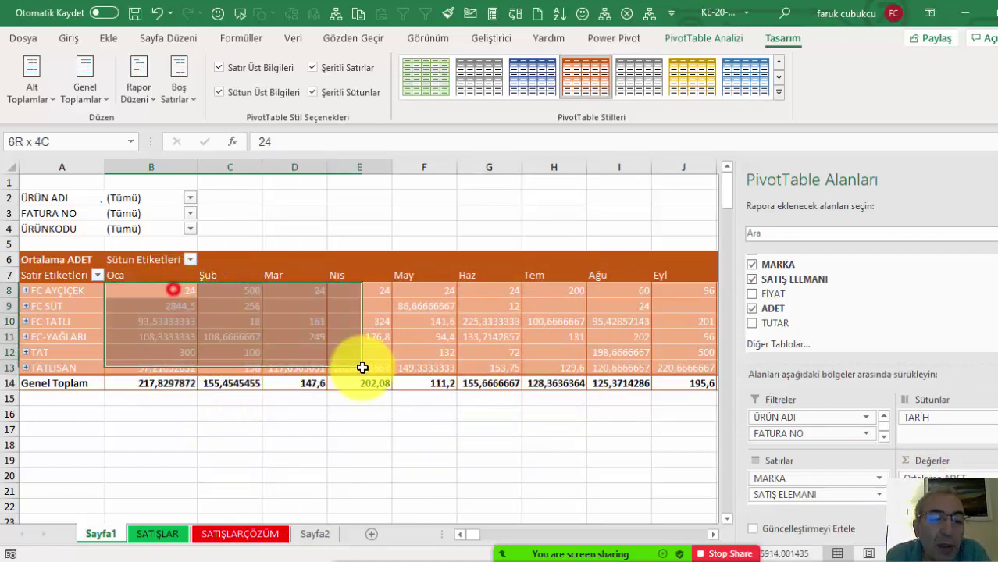
pyautogui.moveTo(173, 289); pyautogui.dragTo(415, 380)
pyautogui.hotkey('ctrl', 'shift', '1')
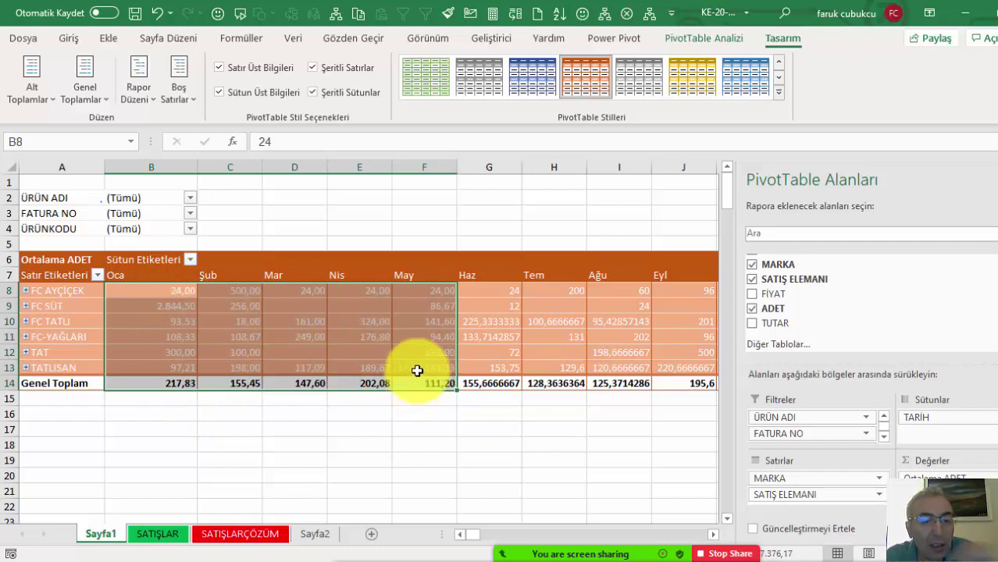
pyautogui.click(304, 351)
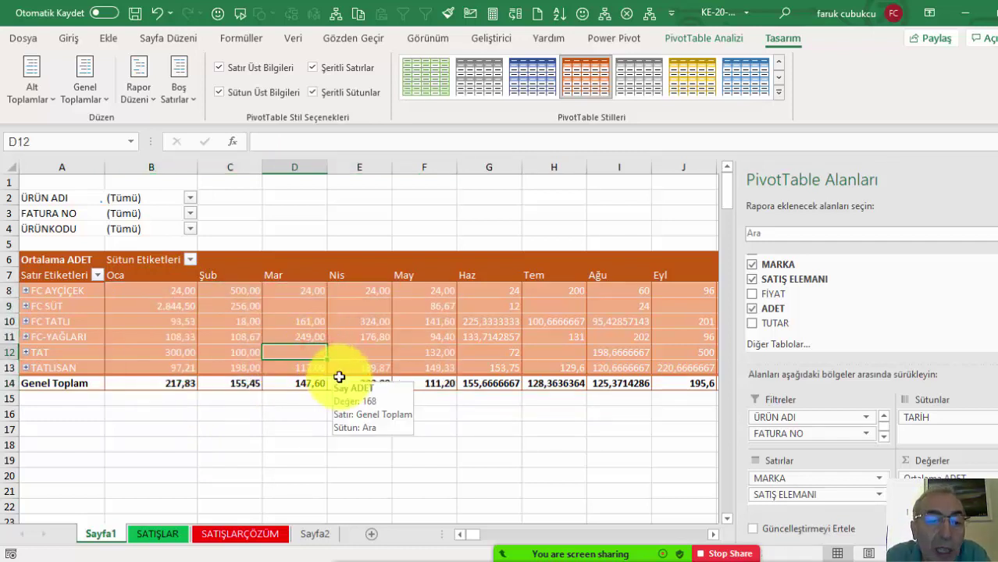
# - Set the ADET value field back to Toplam, restoring the 80202 grand total
pyautogui.click(933, 479)
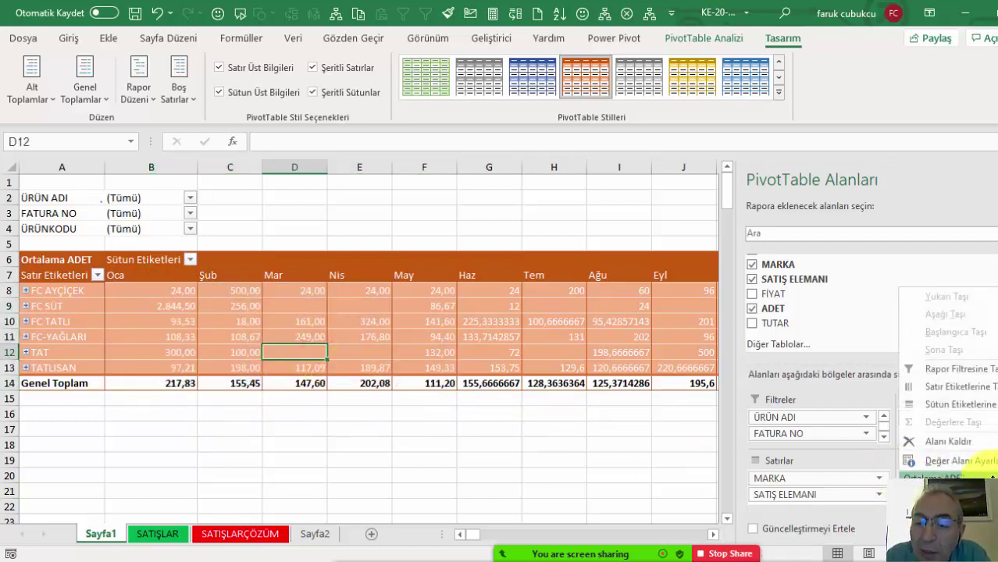
pyautogui.click(951, 461)
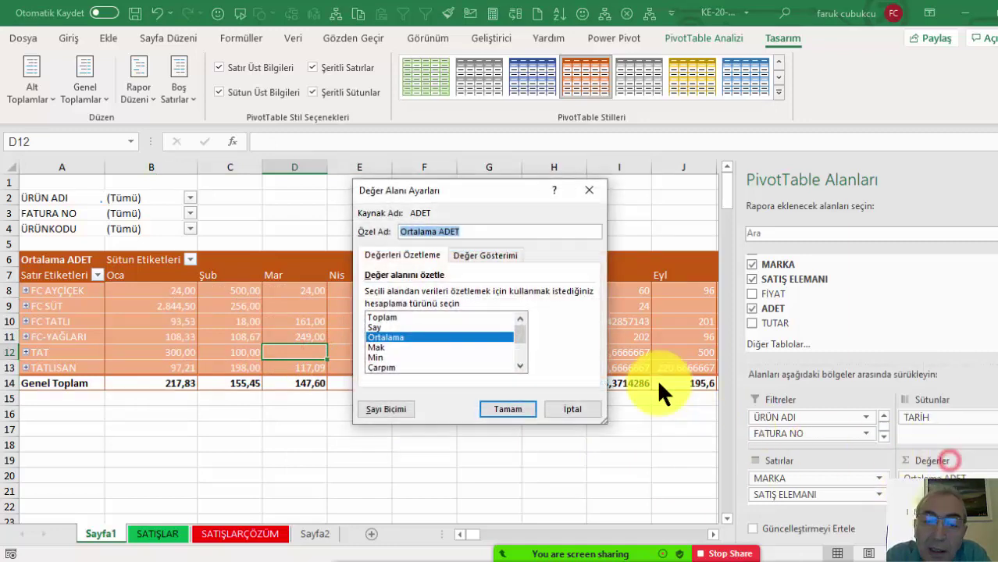
pyautogui.click(379, 316)
pyautogui.click(510, 407)
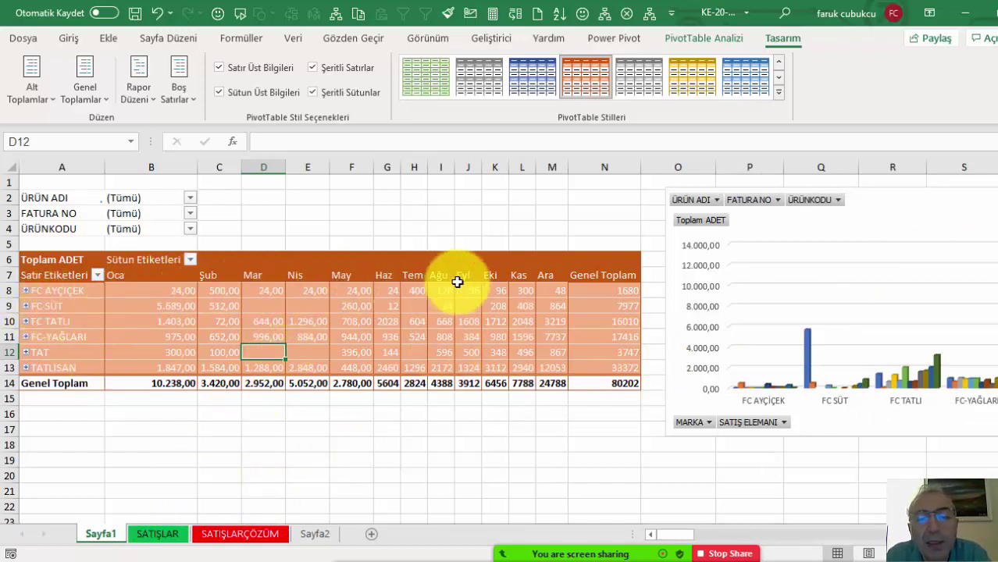
pyautogui.moveTo(932, 214)
pyautogui.mouseDown()
pyautogui.moveTo(911, 222)
pyautogui.moveTo(920, 223)
pyautogui.mouseUp()
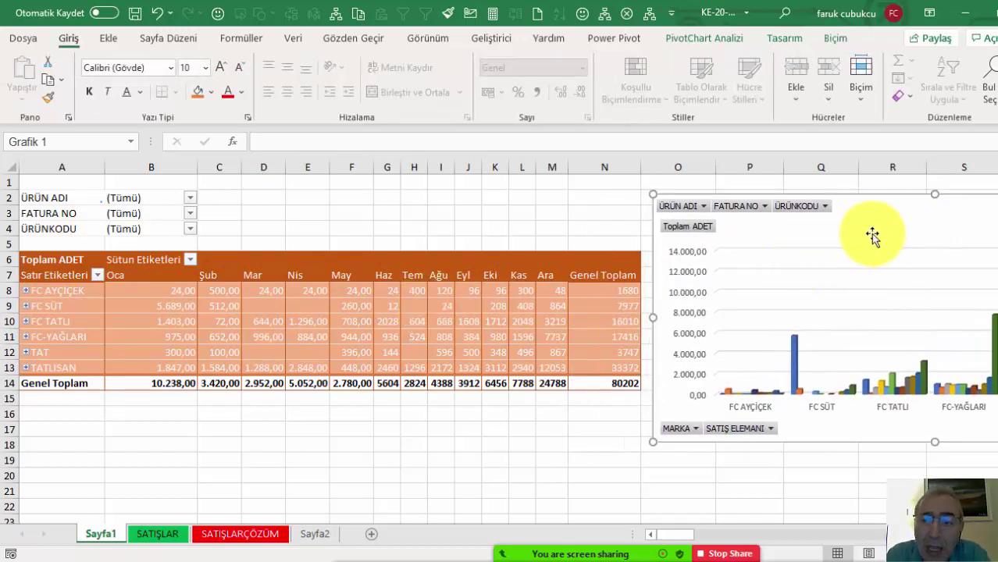
pyautogui.moveTo(891, 227)
pyautogui.mouseDown()
pyautogui.moveTo(907, 260)
pyautogui.moveTo(897, 268)
pyautogui.mouseUp()
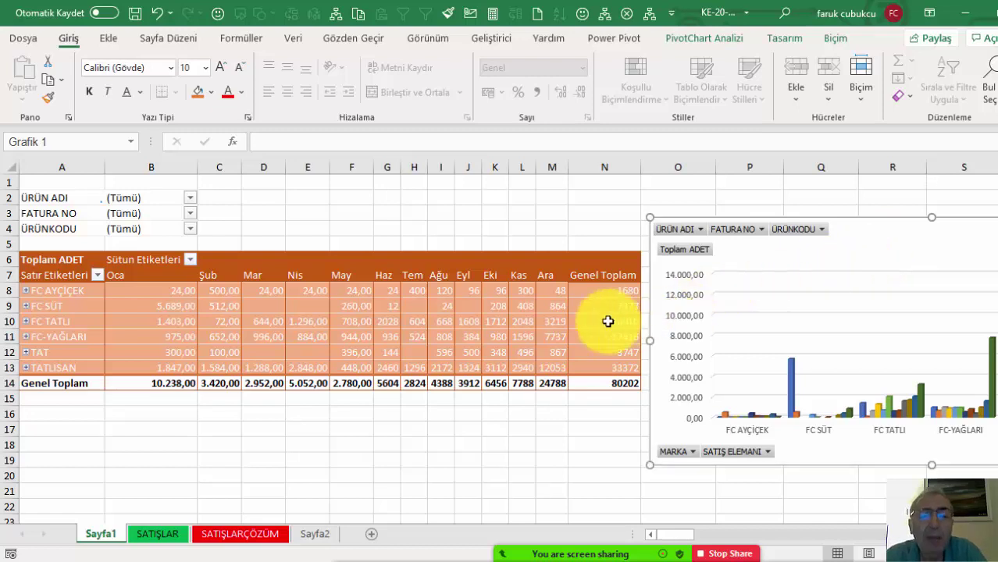
pyautogui.click(519, 320)
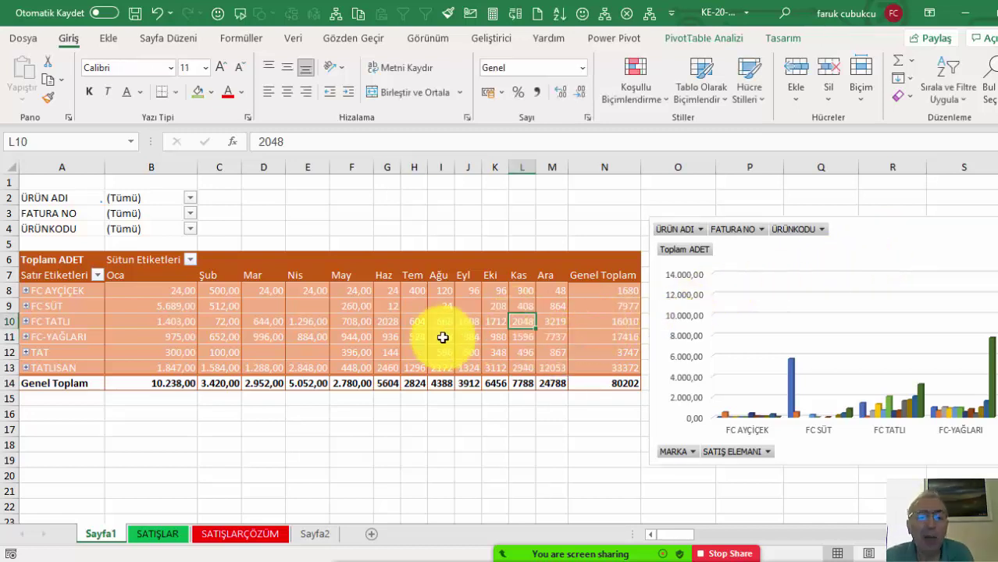
pyautogui.moveTo(417, 315)
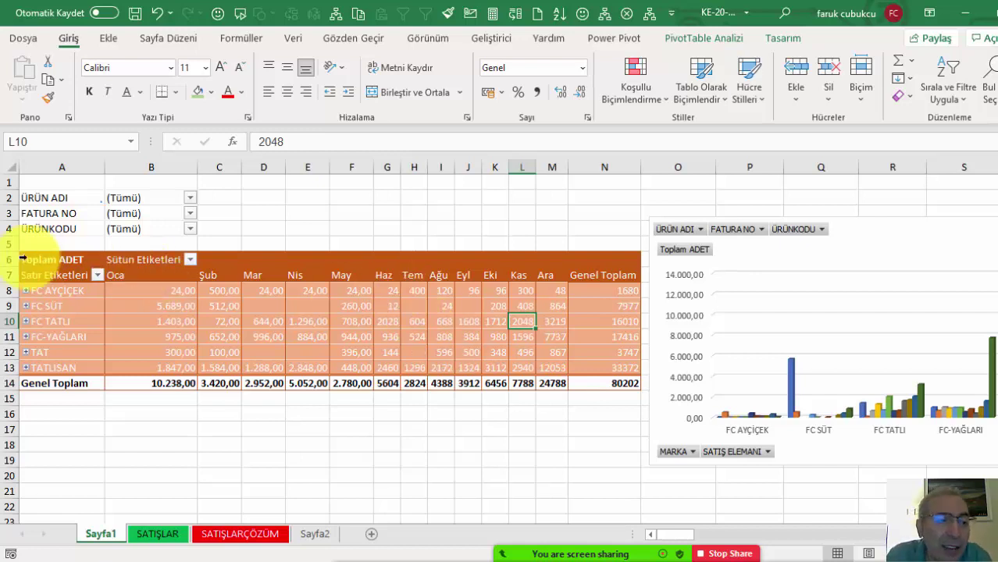
pyautogui.moveTo(11, 251); pyautogui.dragTo(6, 266)
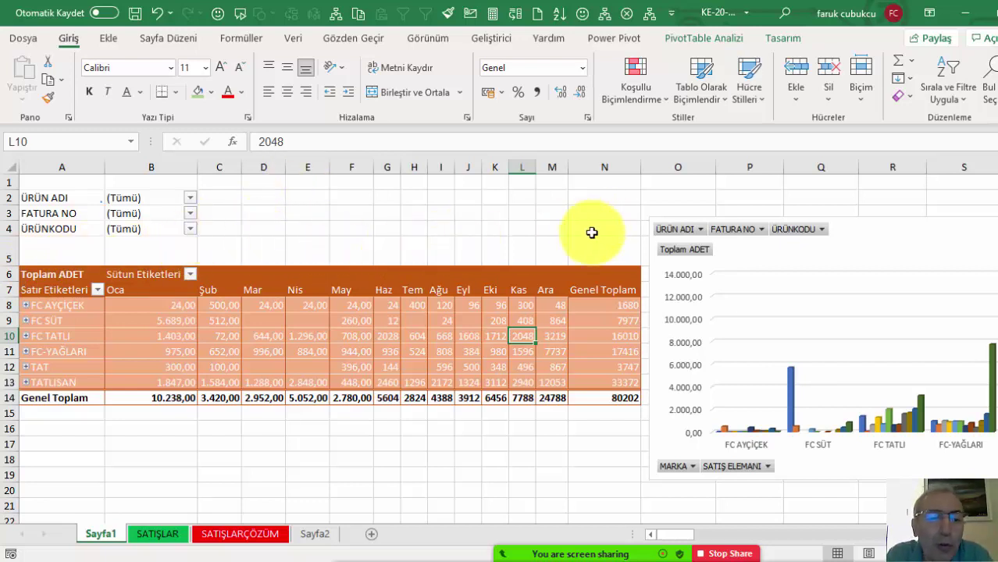
# - Right-align the pivot value, glance at Tasarım, and return to PivotTable Analizi
pyautogui.click(306, 91)
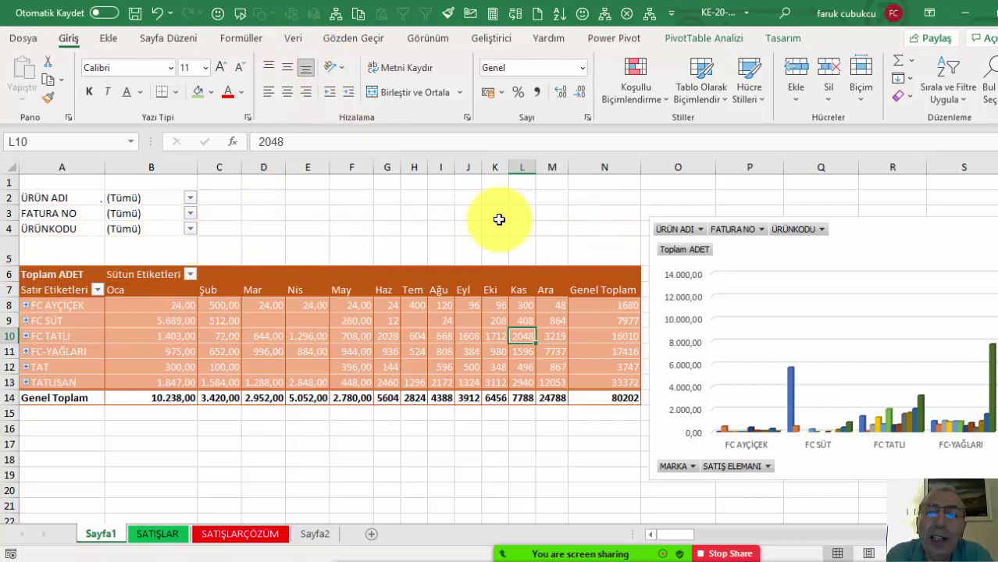
pyautogui.click(720, 37)
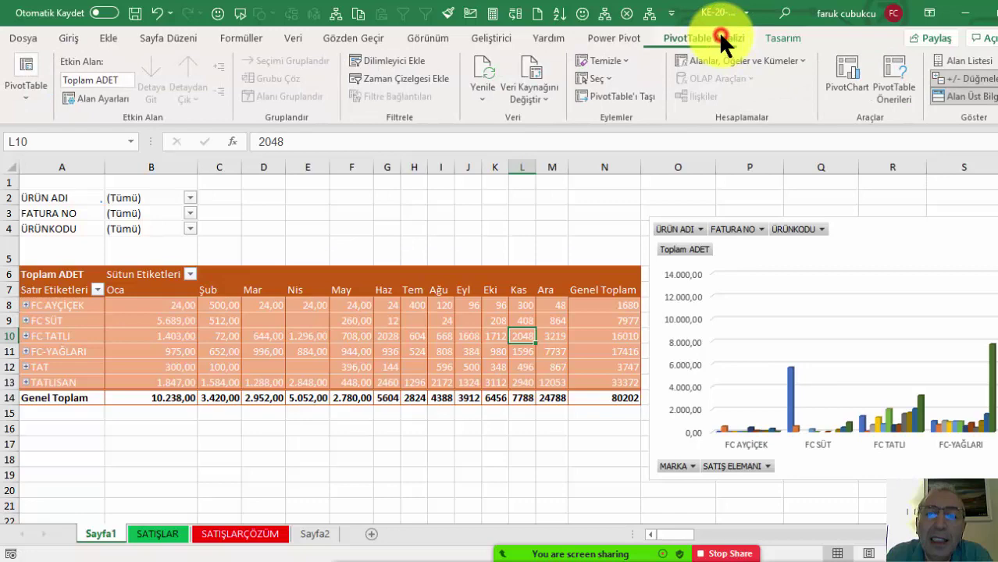
pyautogui.click(781, 41)
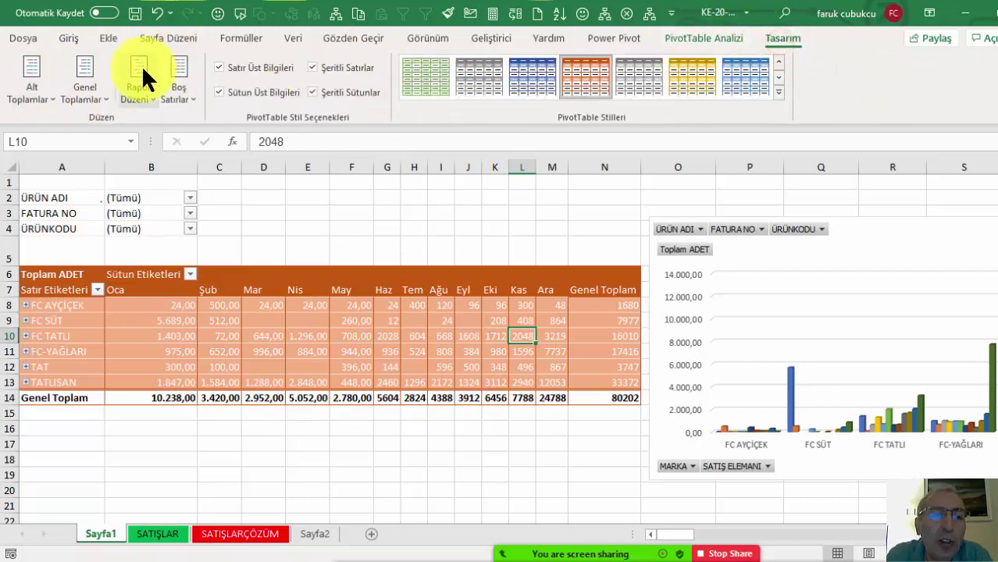
pyautogui.click(703, 37)
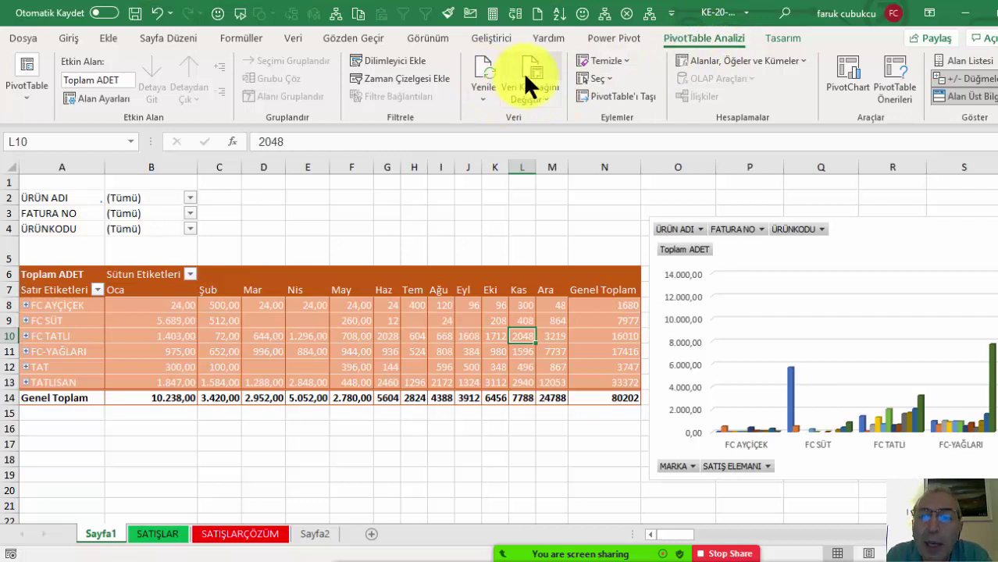
# - Insert four slicers via Dilimleyici Ekle: ÜRÜNKODU, ÜRÜN ADI, MARKA and SATIŞ ELEMANI
pyautogui.click(395, 60)
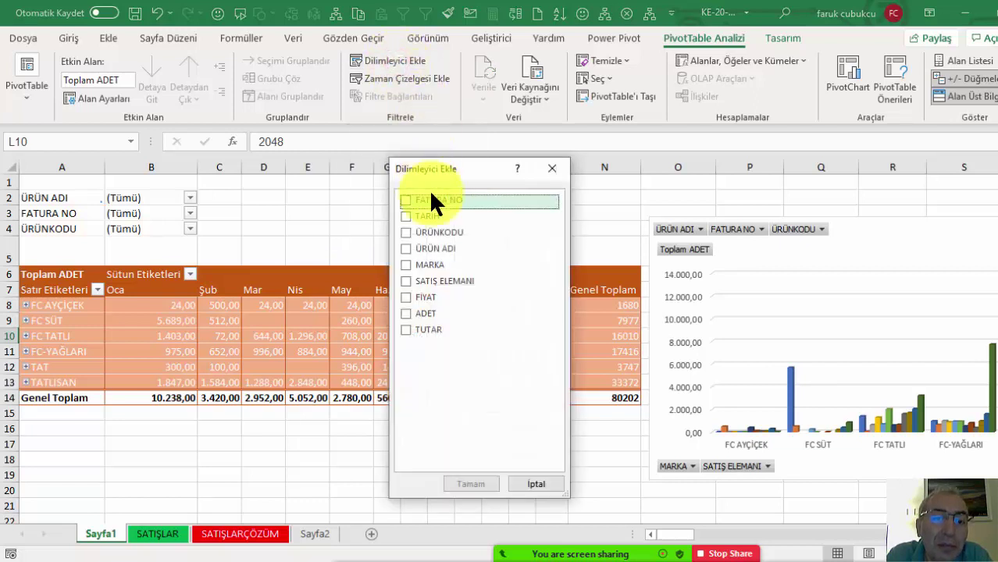
pyautogui.click(404, 233)
pyautogui.click(404, 248)
pyautogui.click(403, 265)
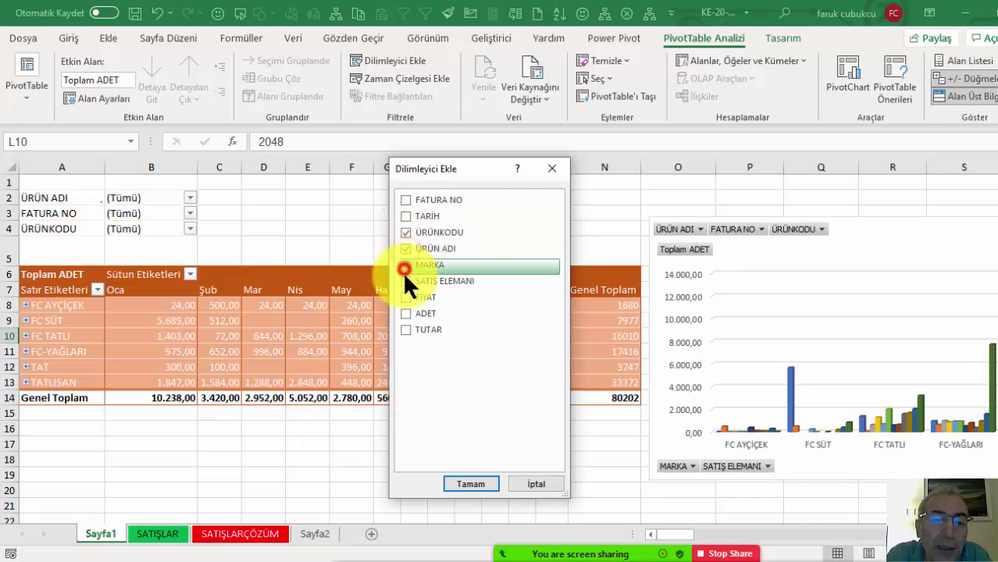
pyautogui.click(405, 282)
pyautogui.click(462, 483)
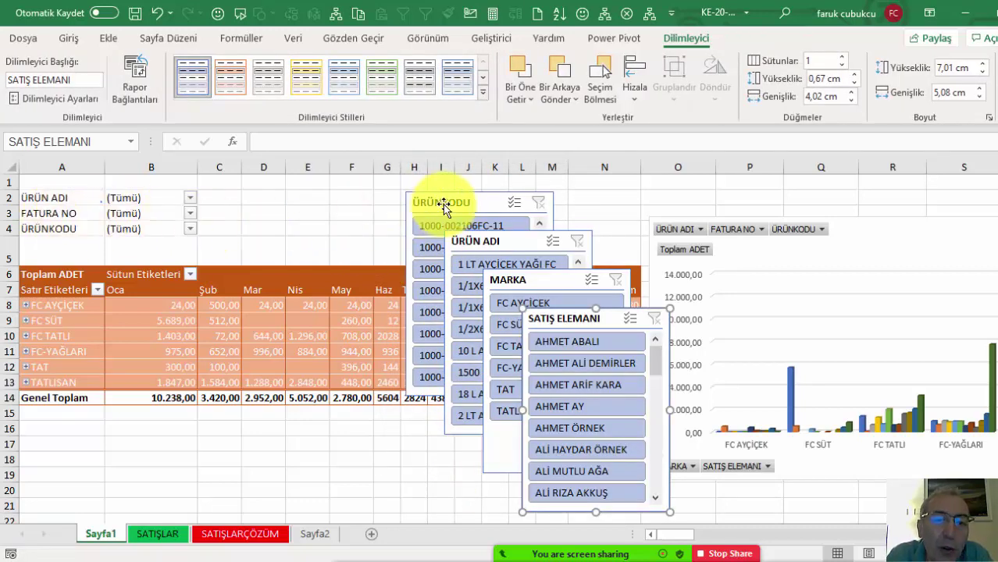
# - Move the ÜRÜNKODU slicer to the top-left, resize it, and give it two-column green buttons
pyautogui.moveTo(444, 202); pyautogui.dragTo(60, 191)
pyautogui.click(59, 189)
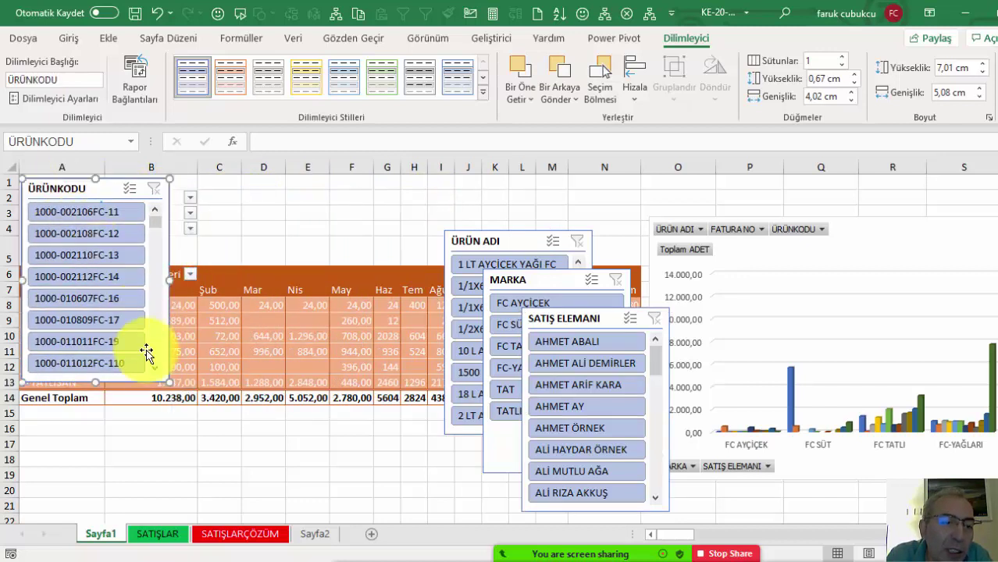
pyautogui.moveTo(166, 379); pyautogui.dragTo(301, 263)
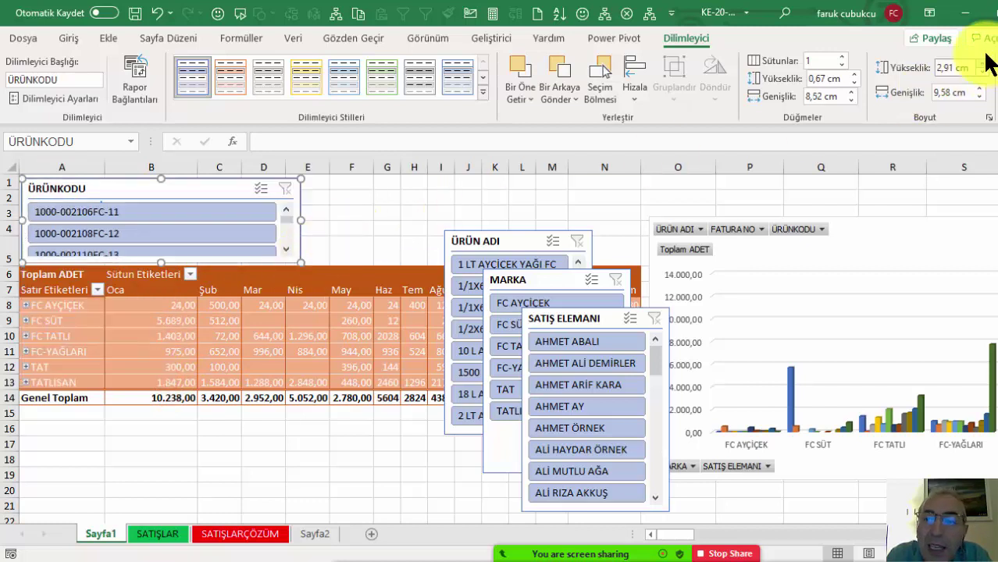
pyautogui.click(844, 58)
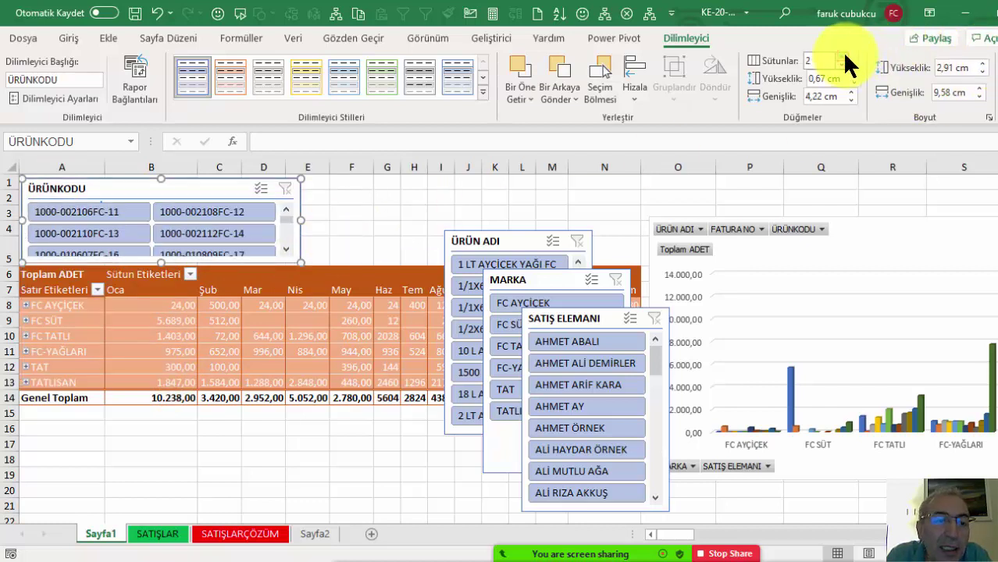
pyautogui.click(845, 57)
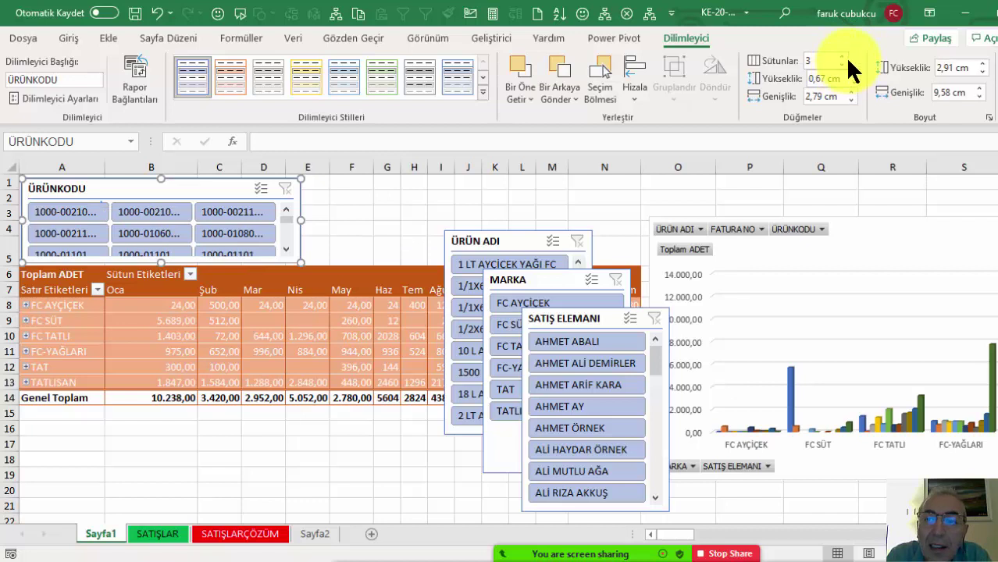
pyautogui.click(842, 65)
pyautogui.click(483, 92)
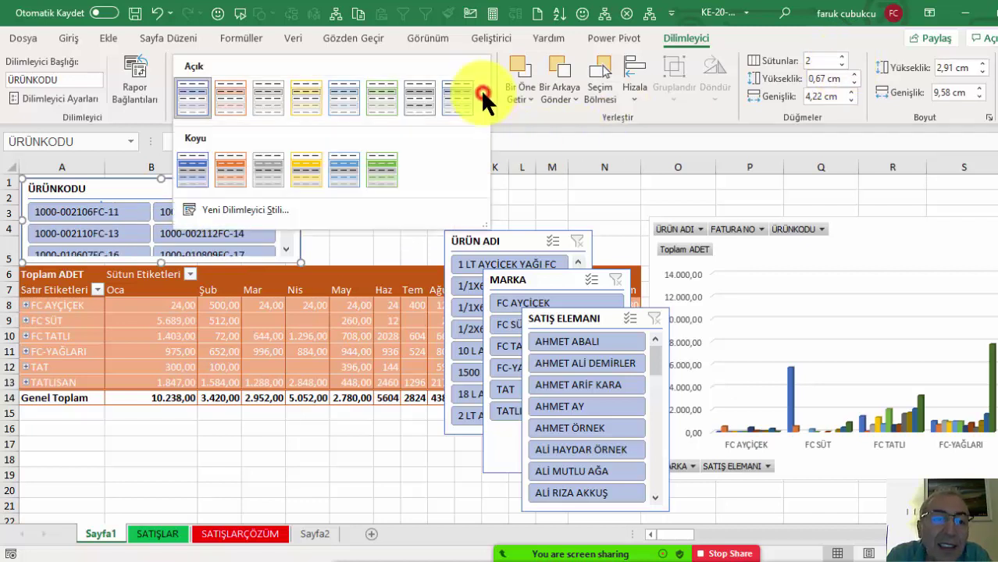
pyautogui.click(369, 163)
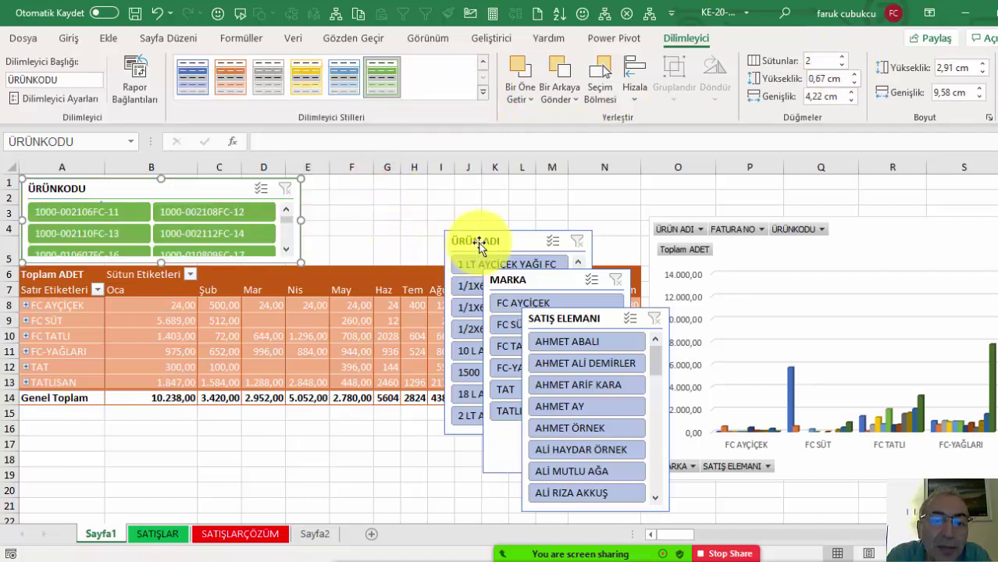
# - Place ÜRÜN ADI beside it with two-column yellow buttons, then move and widen MARKA
pyautogui.moveTo(479, 240); pyautogui.dragTo(337, 190)
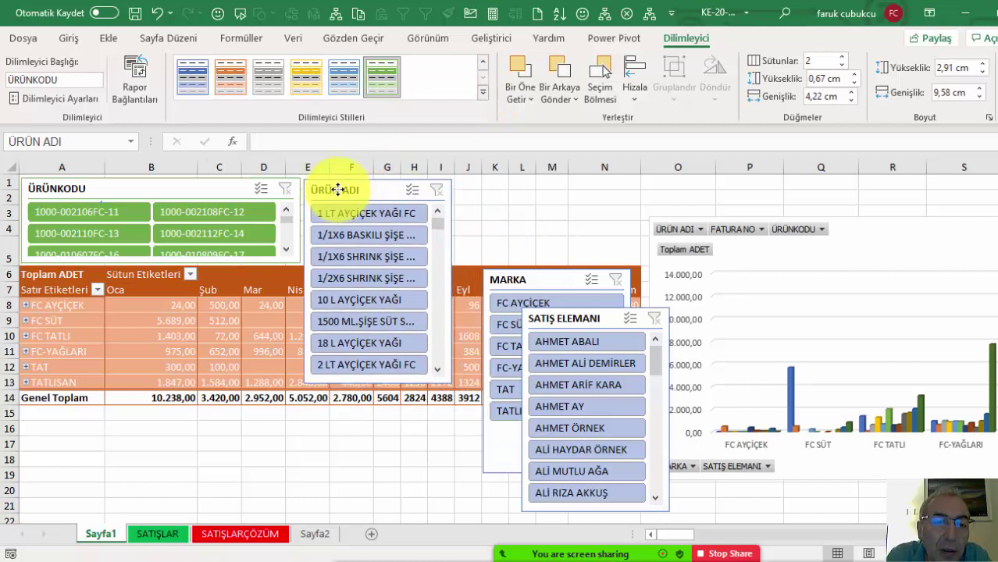
pyautogui.moveTo(337, 190); pyautogui.dragTo(336, 187)
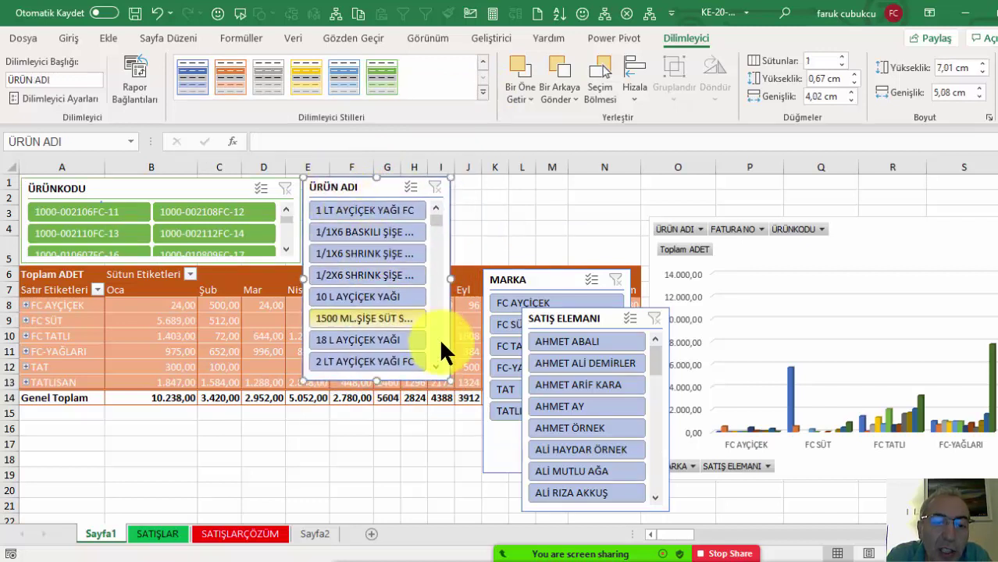
pyautogui.moveTo(453, 381); pyautogui.dragTo(512, 262)
pyautogui.click(842, 56)
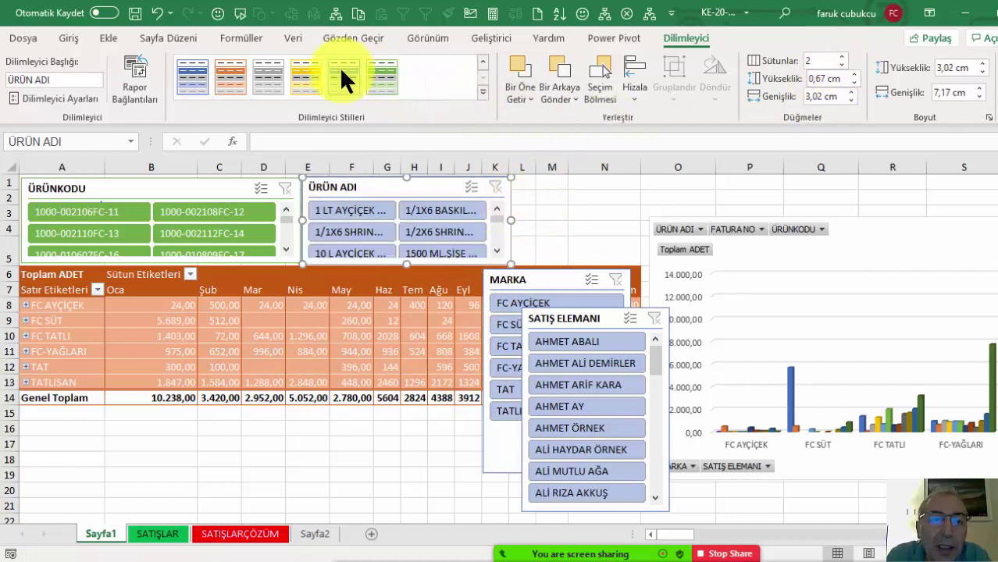
pyautogui.click(303, 71)
pyautogui.moveTo(547, 278); pyautogui.dragTo(578, 187)
pyautogui.moveTo(661, 376); pyautogui.dragTo(728, 264)
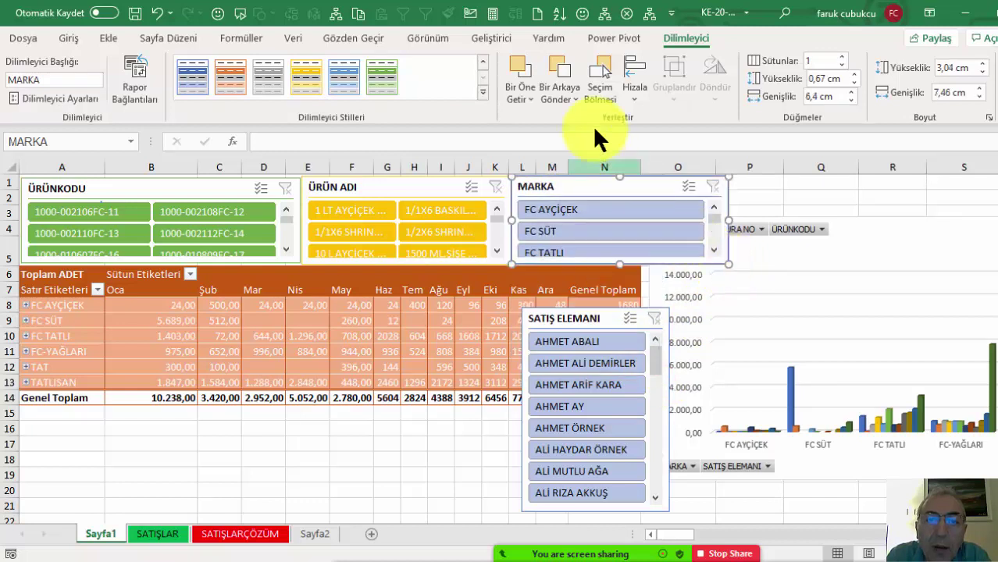
# - Give MARKA two-column green buttons and move the PivotChart down and right
pyautogui.click(841, 57)
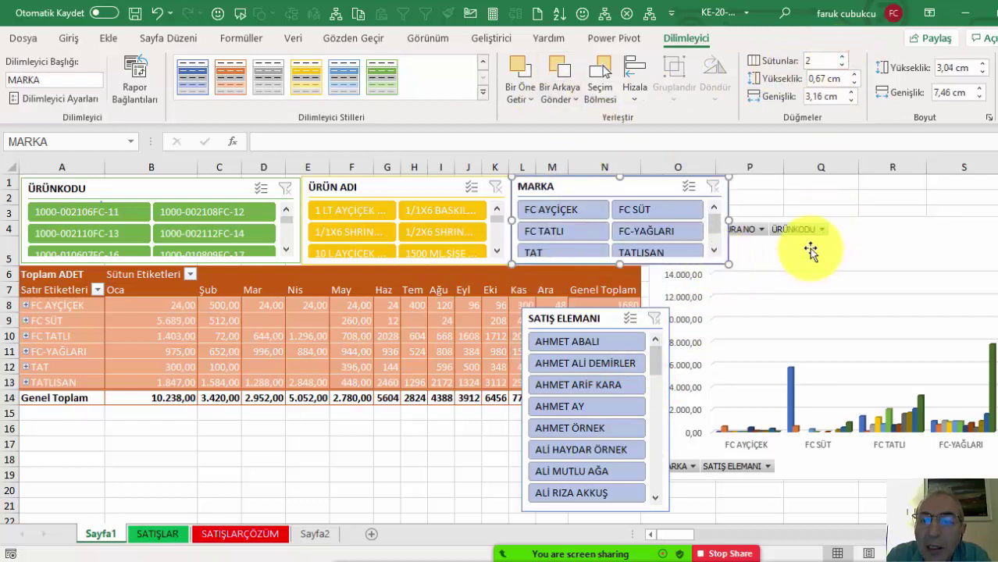
pyautogui.moveTo(843, 249); pyautogui.dragTo(978, 278)
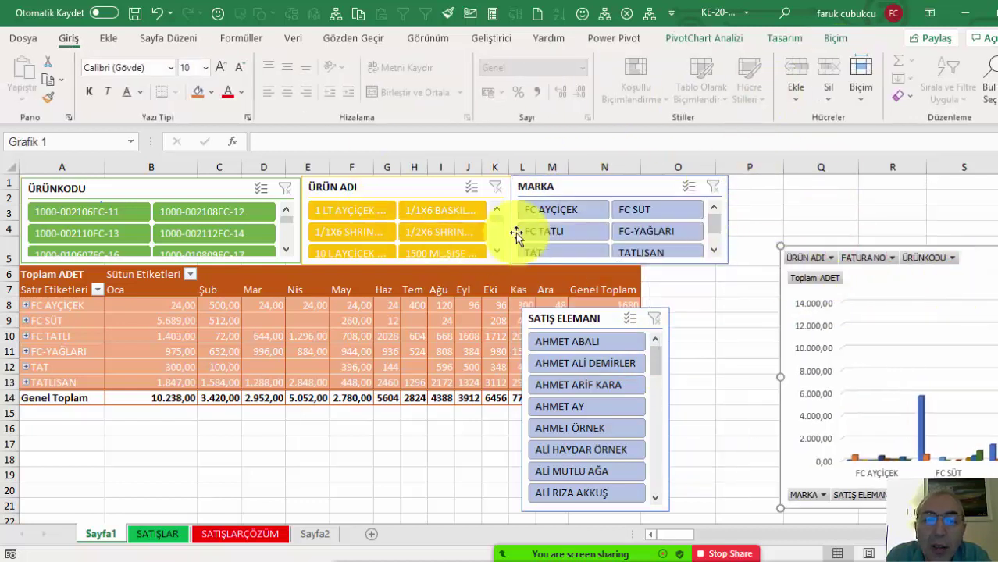
pyautogui.click(559, 187)
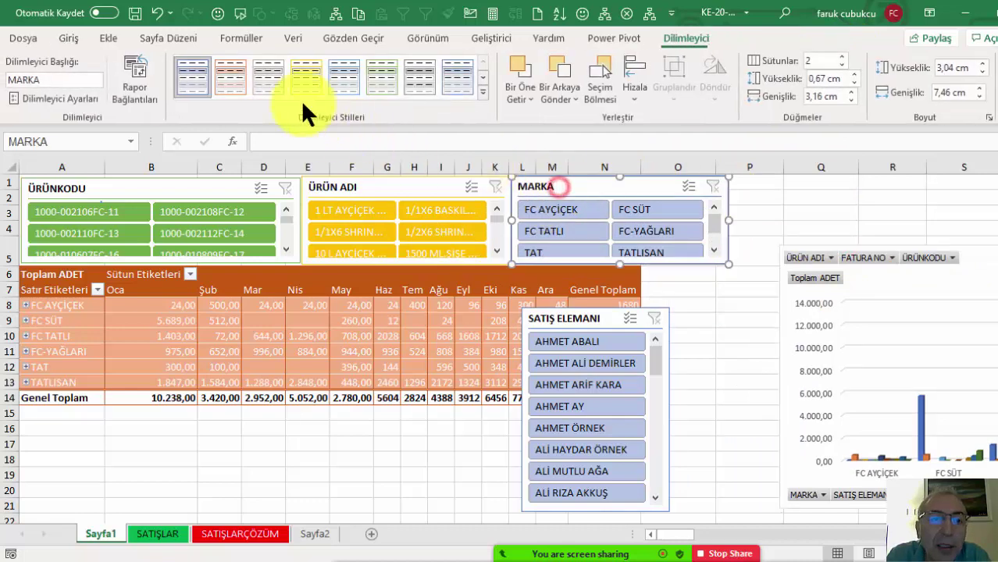
pyautogui.click(376, 63)
# - Move and resize SATIŞ ELEMANI at the top right with two-column dark orange buttons
pyautogui.moveTo(565, 324); pyautogui.dragTo(776, 191)
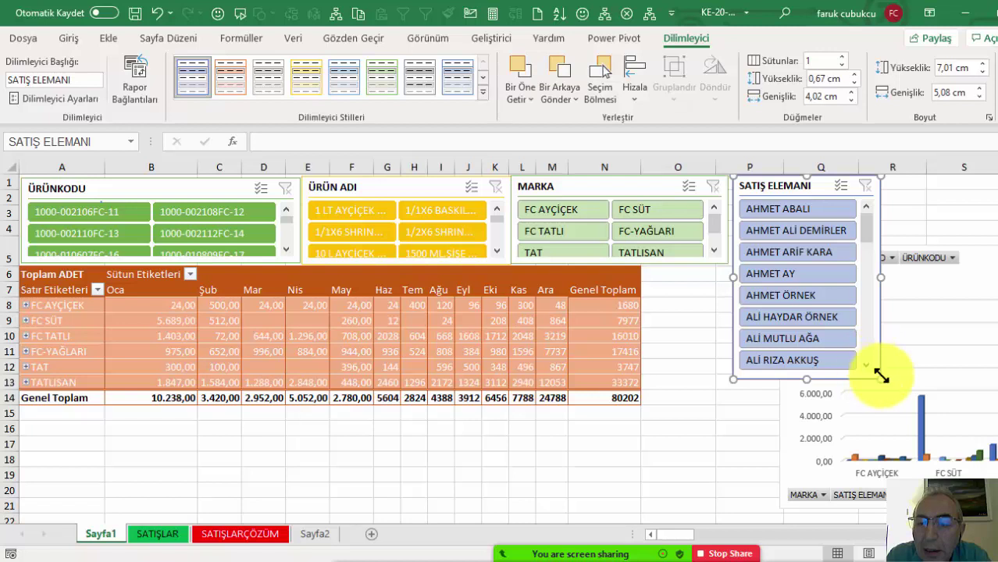
pyautogui.moveTo(882, 376); pyautogui.dragTo(944, 261)
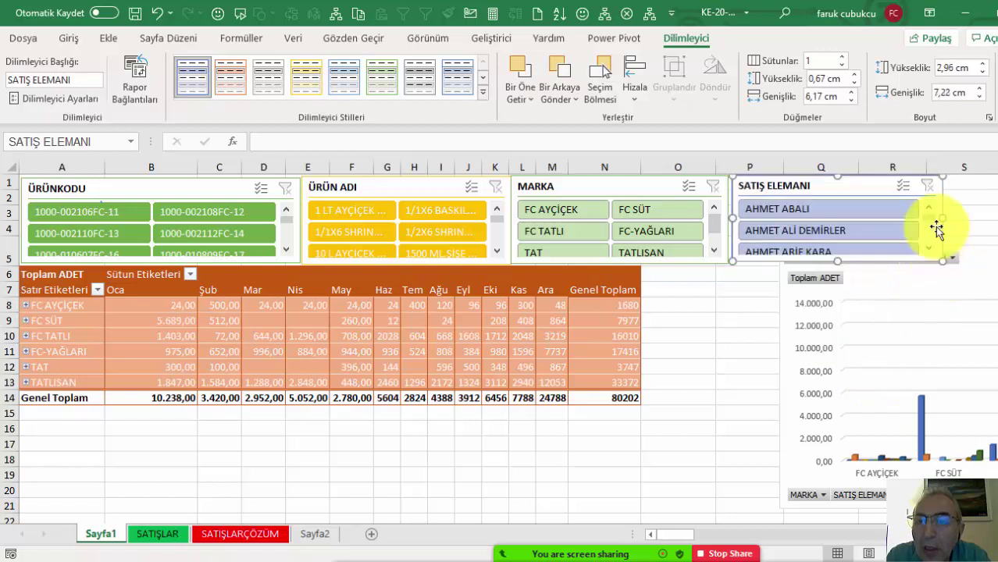
pyautogui.click(842, 57)
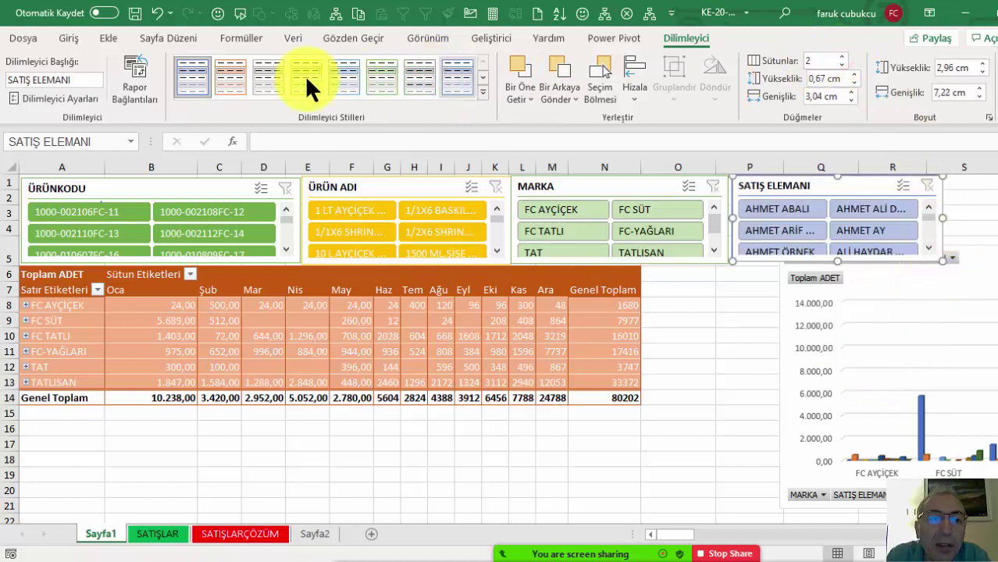
pyautogui.click(483, 92)
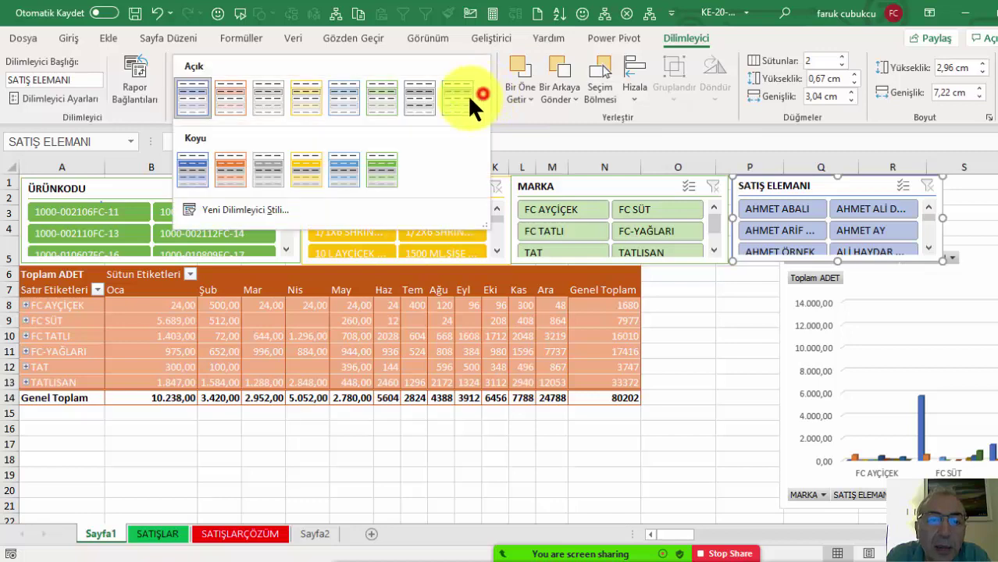
pyautogui.click(232, 157)
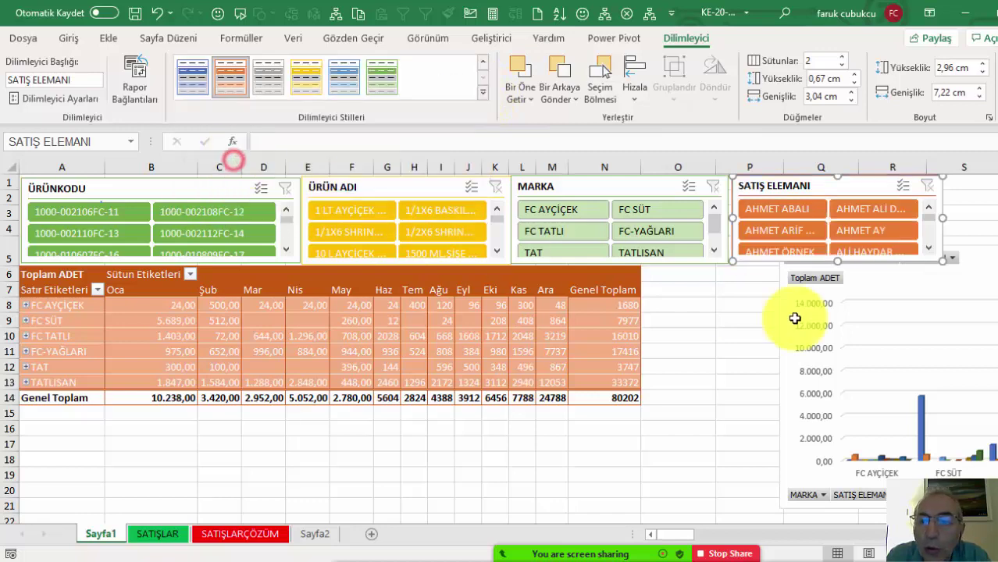
pyautogui.click(944, 322)
pyautogui.click(468, 336)
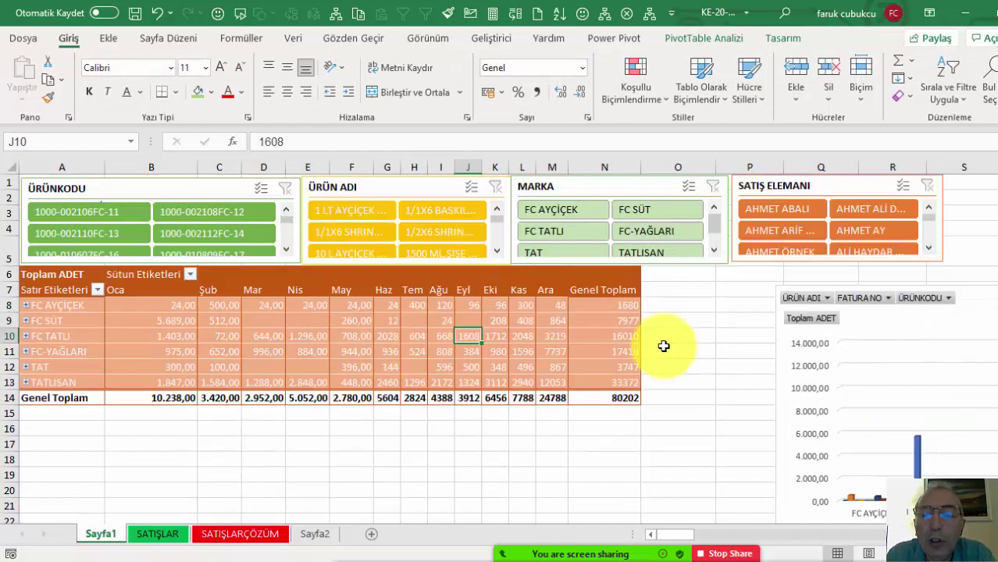
# - Move the PivotChart nearer the pivot, test product code and brand filters, then clear them
pyautogui.moveTo(947, 319); pyautogui.dragTo(880, 302)
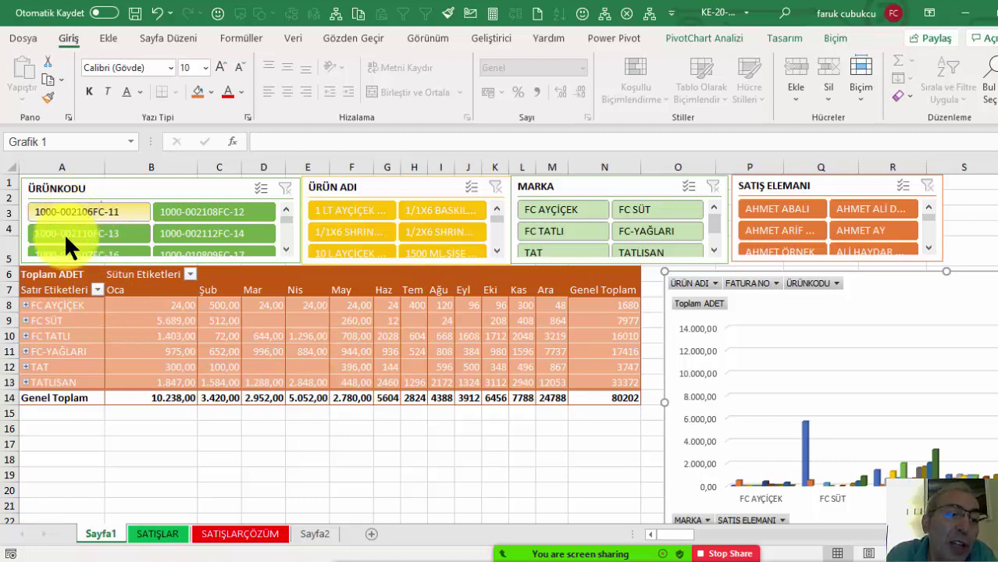
pyautogui.click(101, 212)
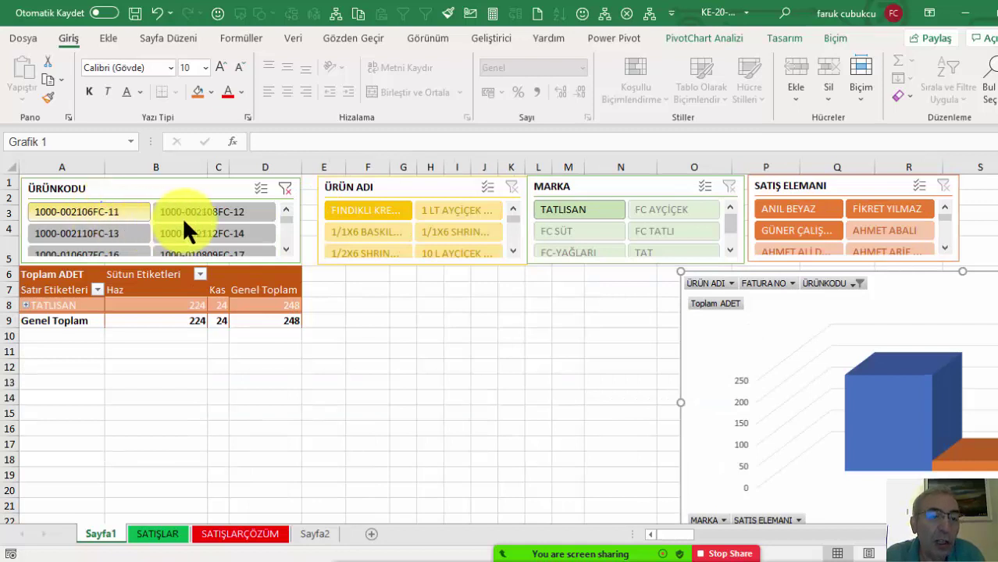
pyautogui.keyDown('ctrl'); pyautogui.click(204, 214); pyautogui.keyUp('ctrl')
pyautogui.keyDown('ctrl'); pyautogui.click(172, 233); pyautogui.keyUp('ctrl')
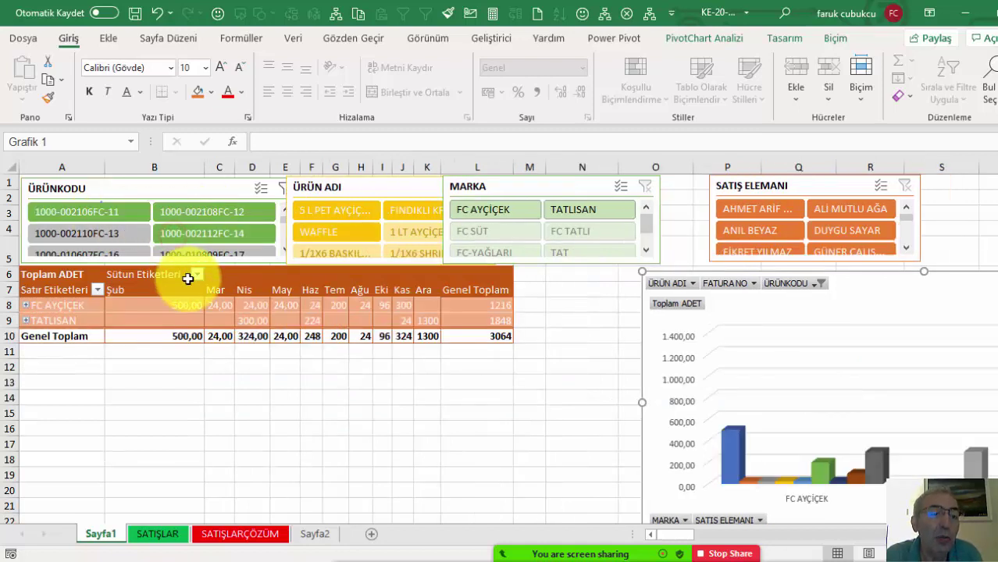
pyautogui.click(494, 209)
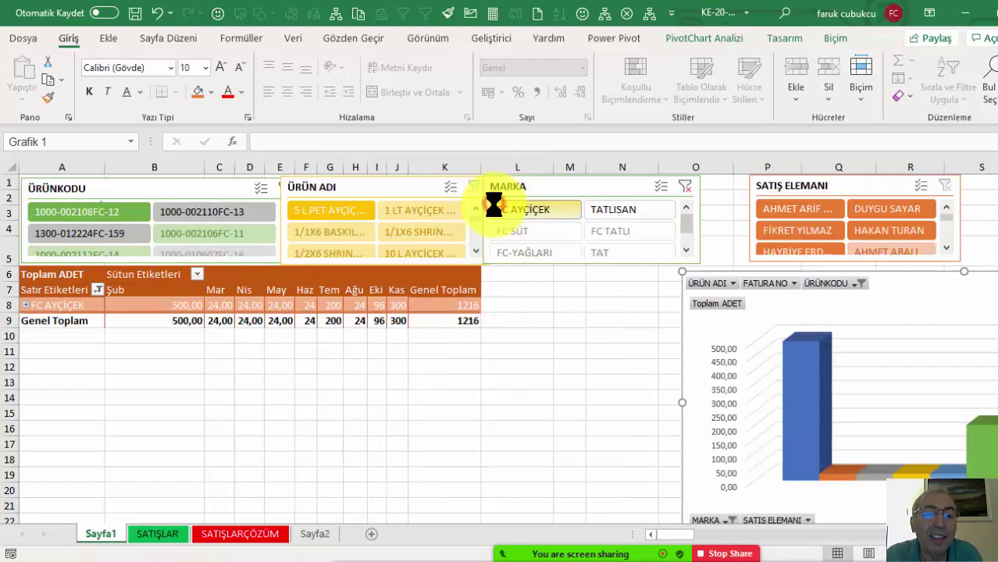
pyautogui.click(686, 186)
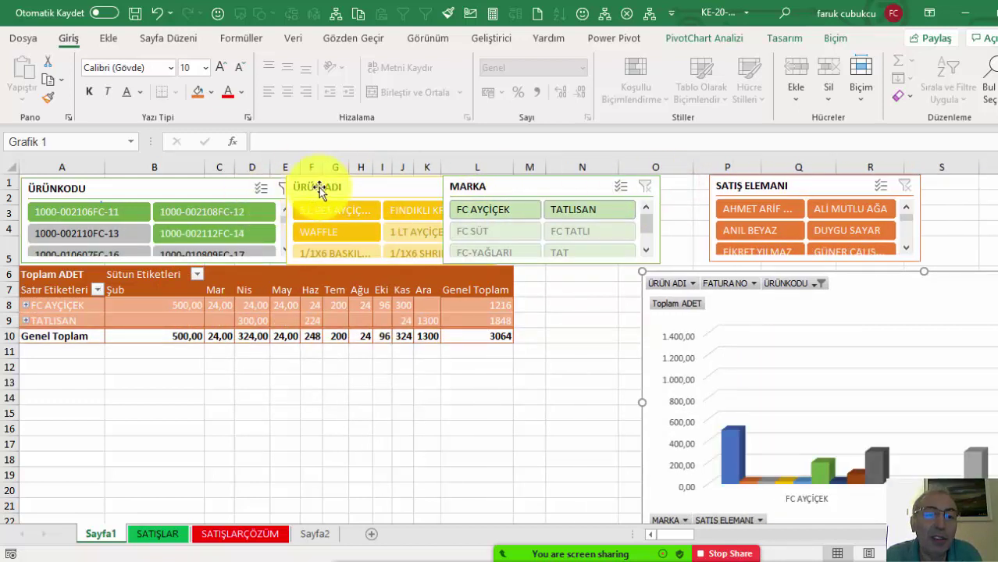
pyautogui.click(370, 190)
pyautogui.click(286, 189)
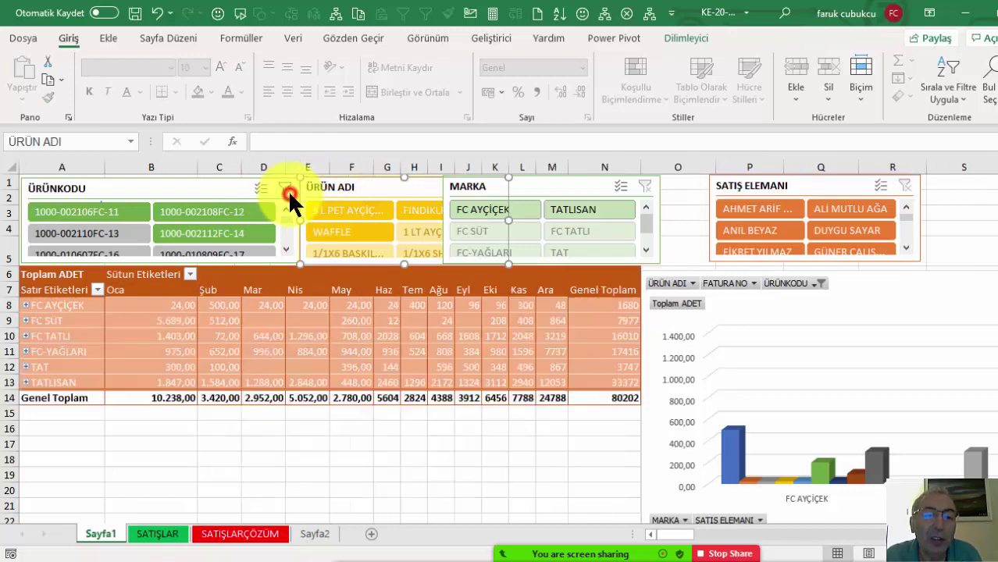
# - Test salesperson filters, clear them, and nudge ÜRÜN ADI left and MARKA right
pyautogui.click(758, 206)
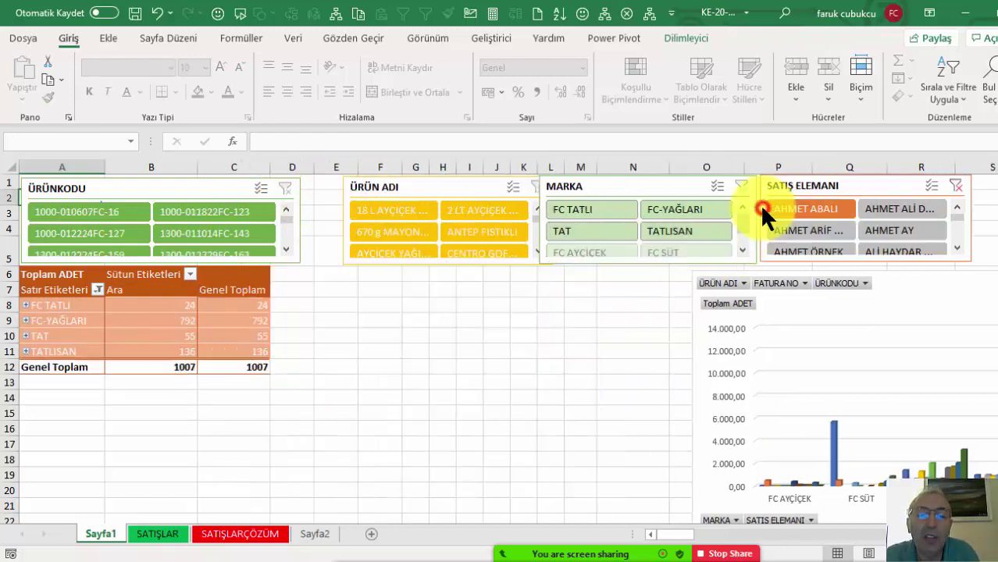
pyautogui.click(888, 208)
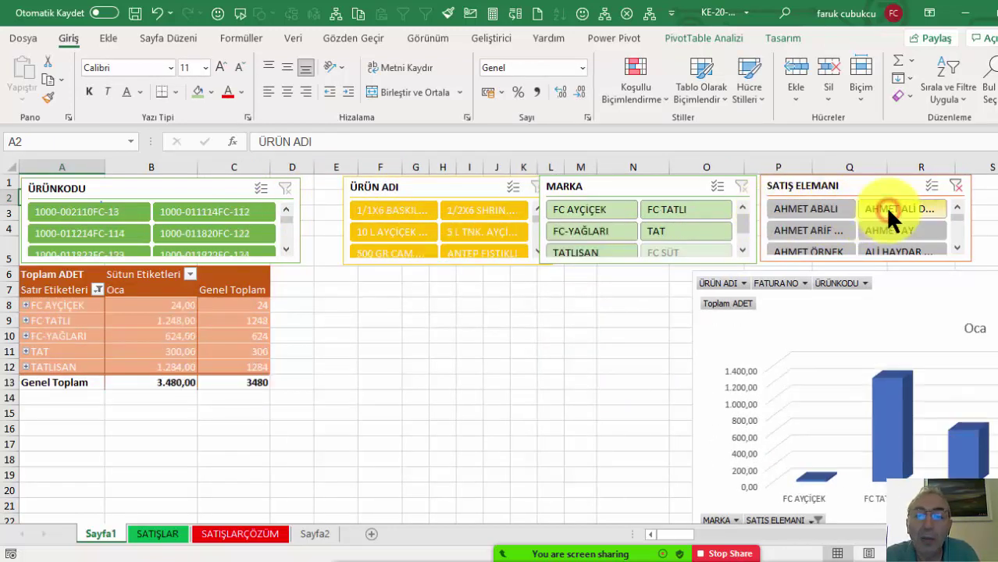
pyautogui.click(803, 209)
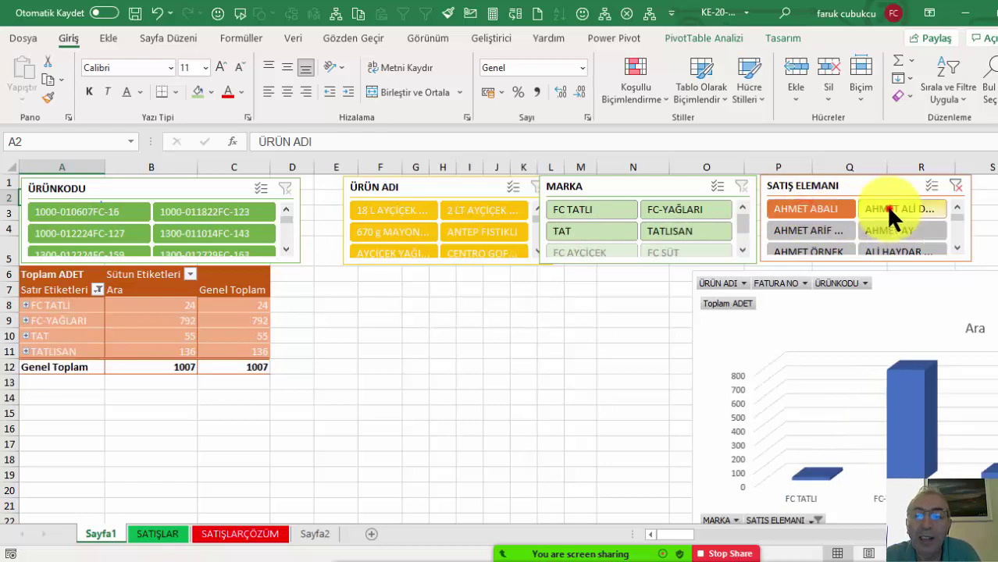
pyautogui.keyDown('ctrl'); pyautogui.click(886, 205); pyautogui.keyUp('ctrl')
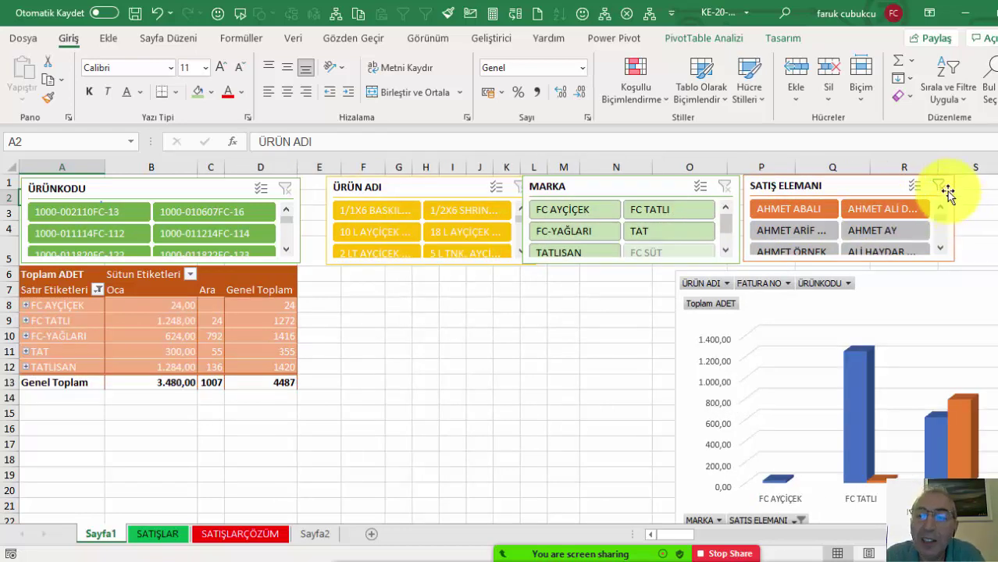
pyautogui.click(939, 185)
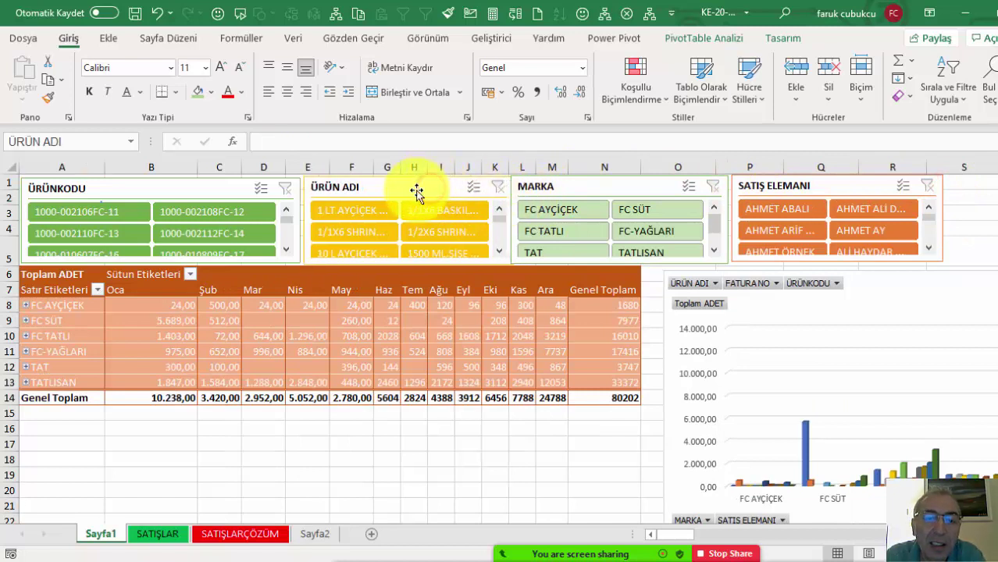
pyautogui.moveTo(435, 190); pyautogui.dragTo(424, 191)
pyautogui.moveTo(660, 191); pyautogui.dragTo(665, 191)
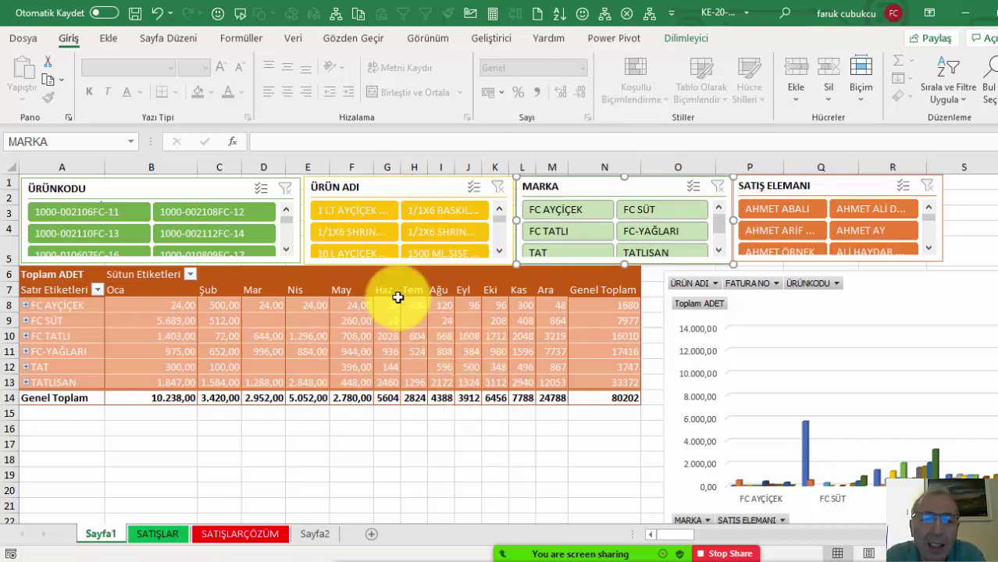
# - Turn off 'Autofit column widths on update' in the PivotTable Options
pyautogui.rightClick(386, 320)
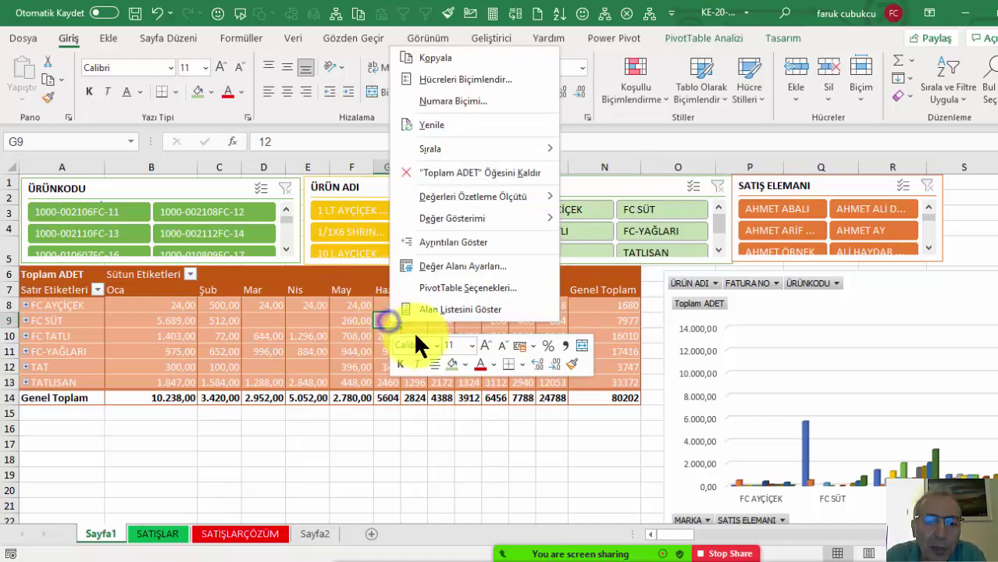
pyautogui.click(439, 308)
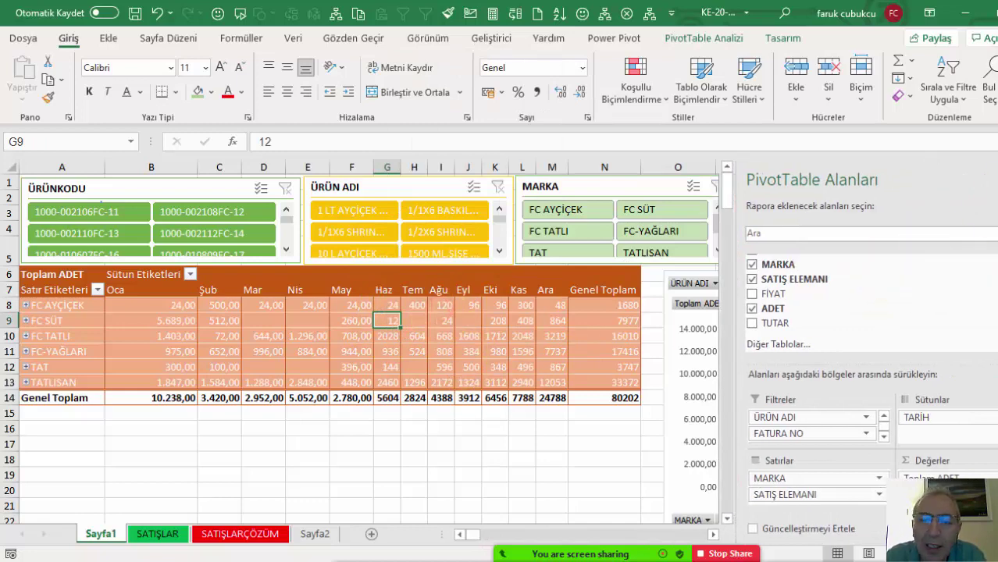
pyautogui.rightClick(439, 320)
pyautogui.click(512, 292)
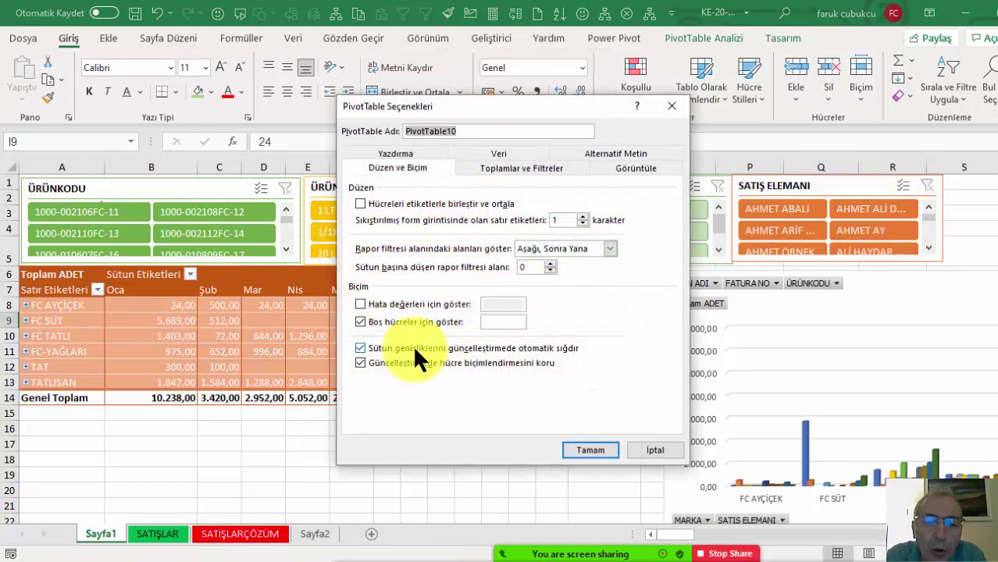
pyautogui.click(418, 348)
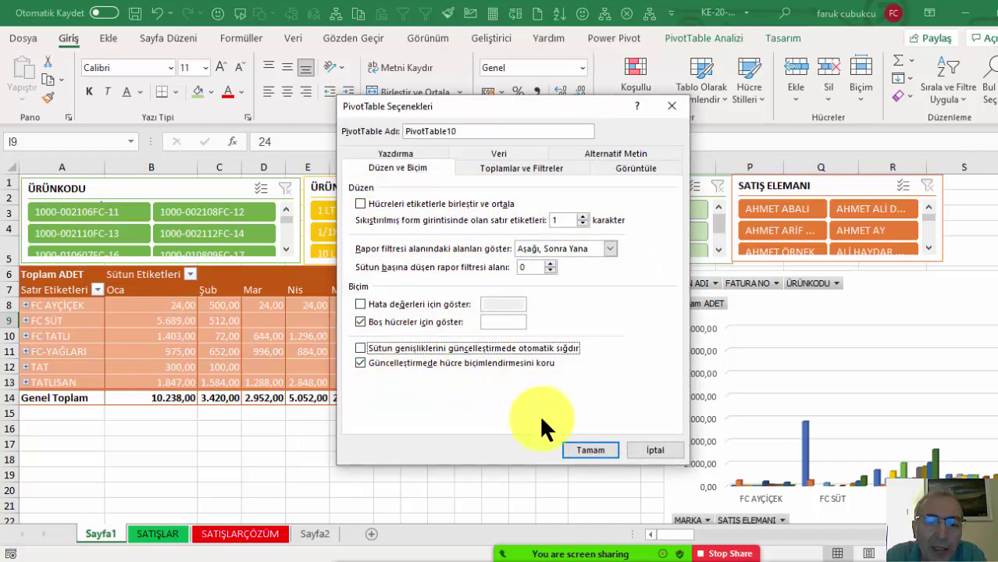
pyautogui.click(582, 449)
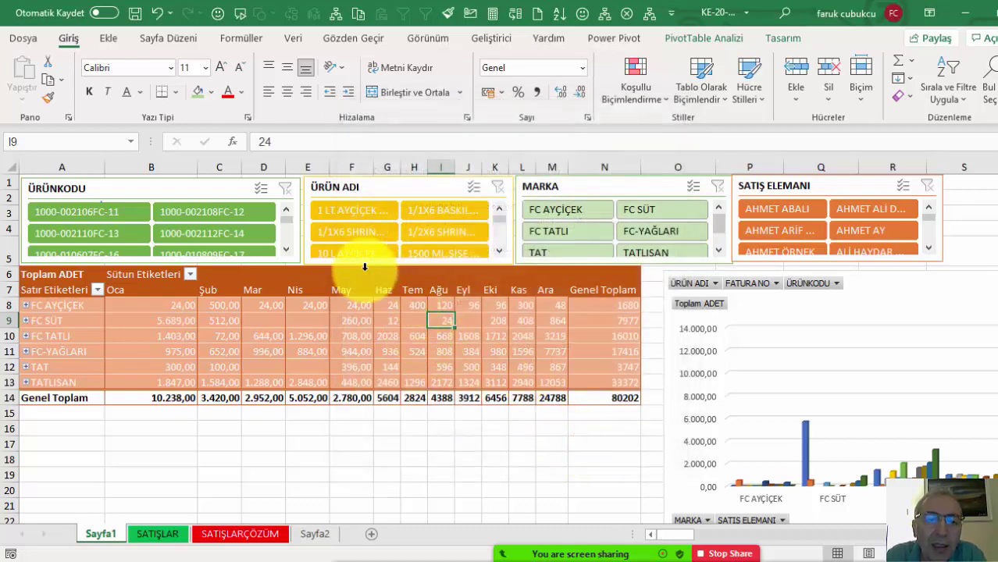
# - Test the product code, product name and FC SÜT brand filters, clearing each afterwards
pyautogui.click(223, 209)
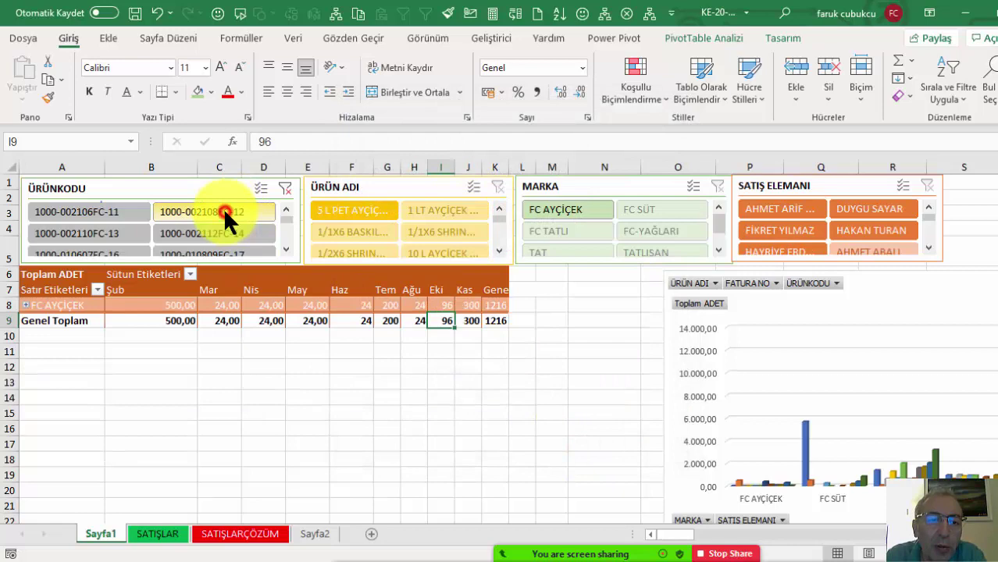
pyautogui.click(287, 189)
pyautogui.click(457, 211)
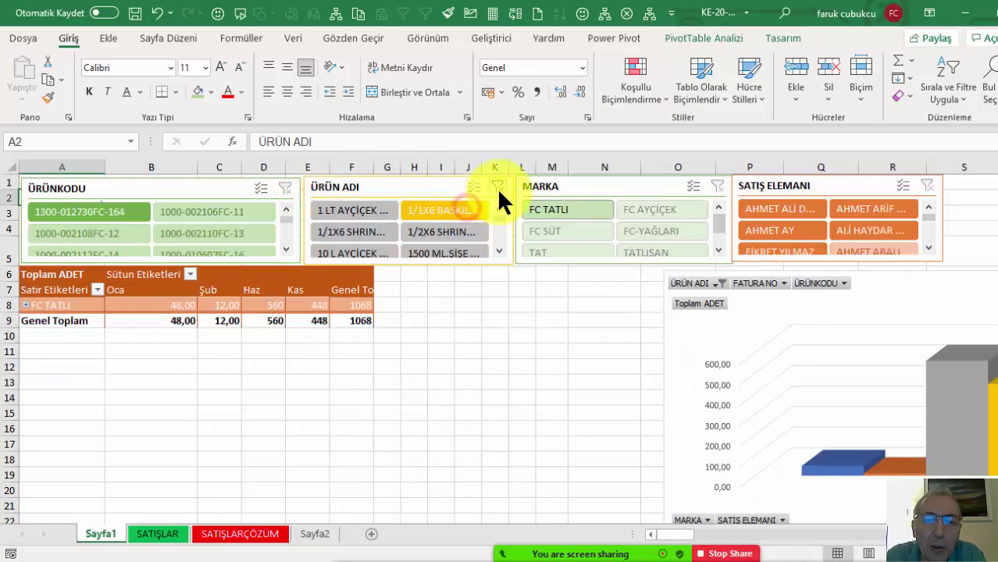
pyautogui.click(496, 189)
pyautogui.click(669, 211)
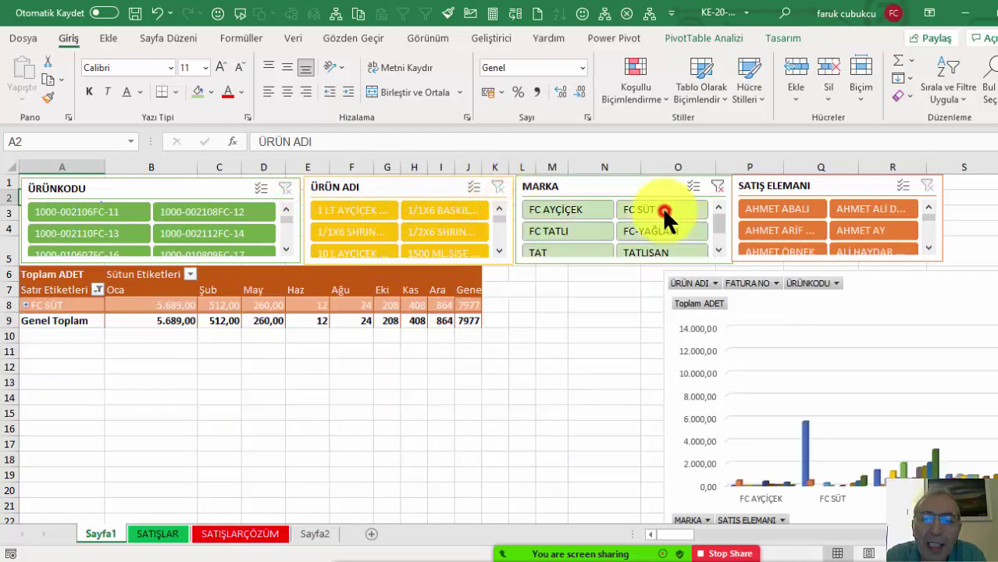
pyautogui.click(717, 188)
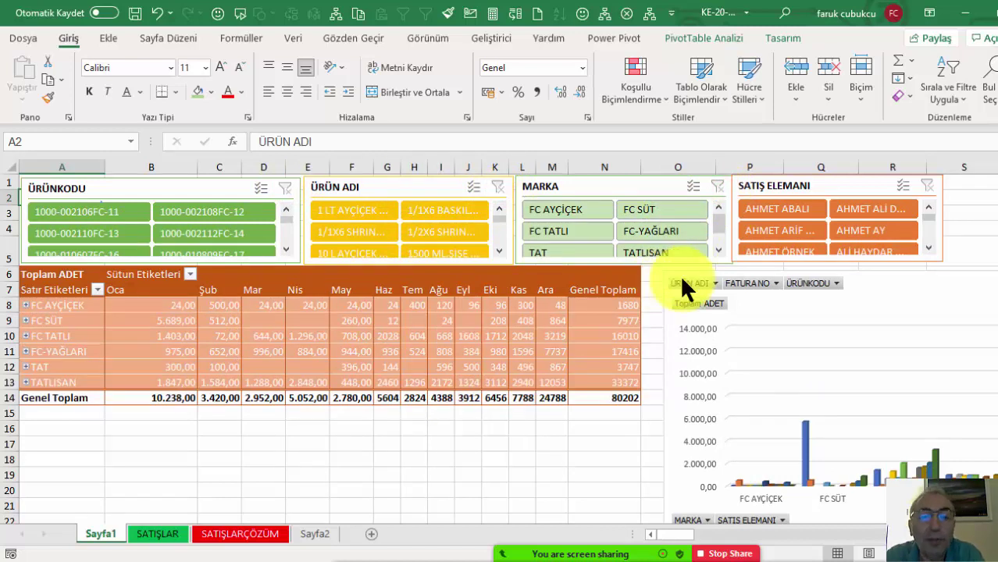
# - Insert a timeline for the TARİH field from the PivotTable Analizi commands
pyautogui.moveTo(549, 353)
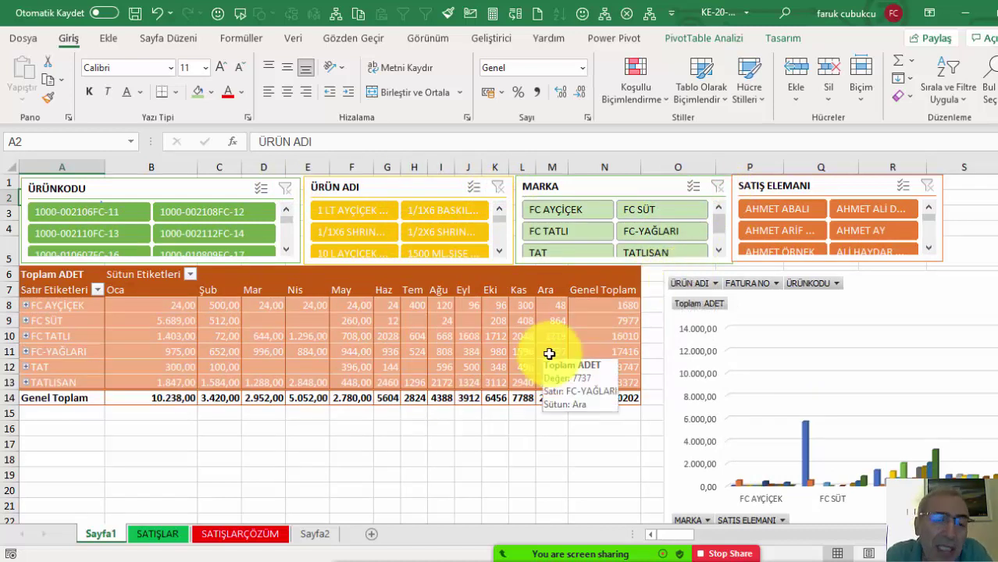
pyautogui.click(678, 39)
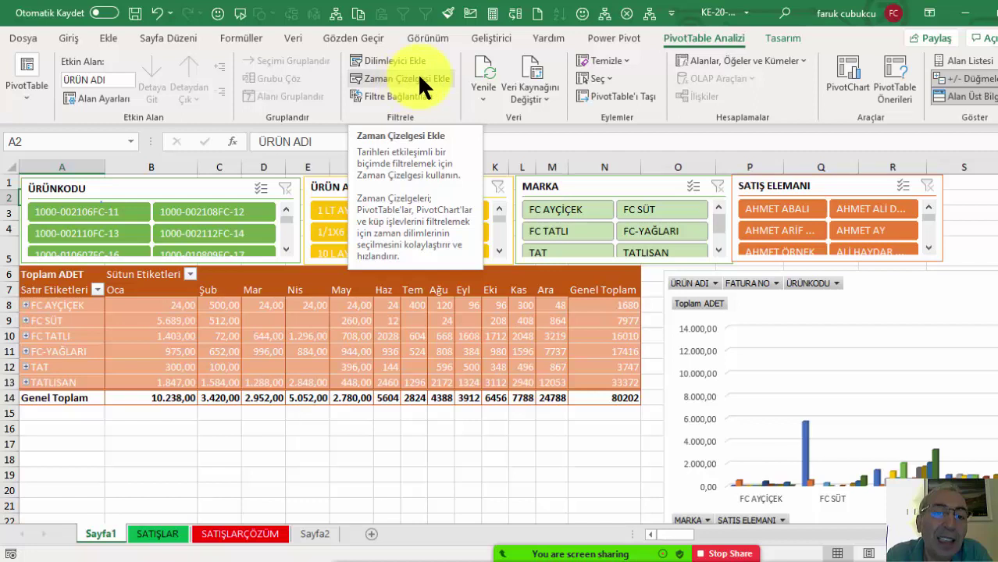
pyautogui.click(415, 73)
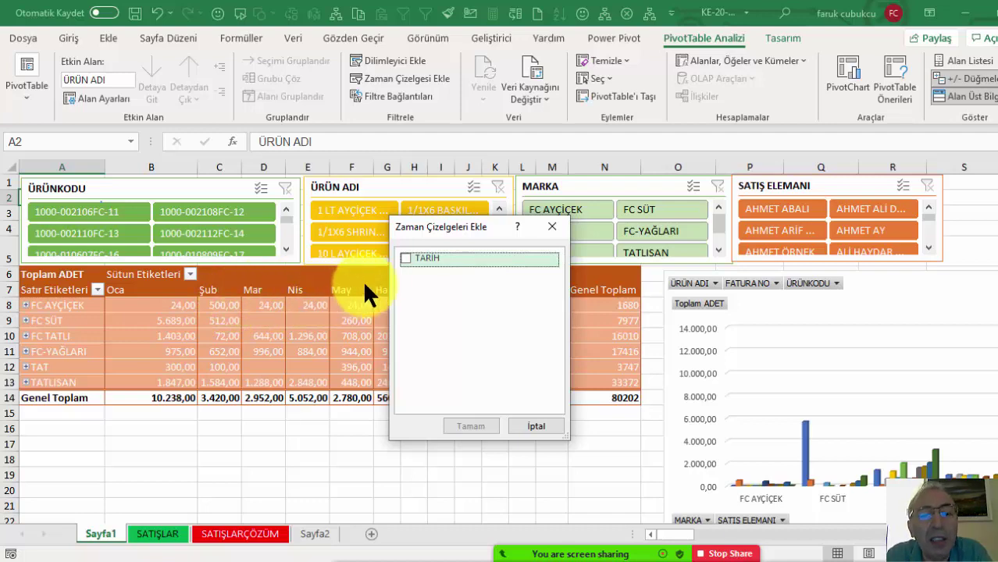
pyautogui.click(404, 258)
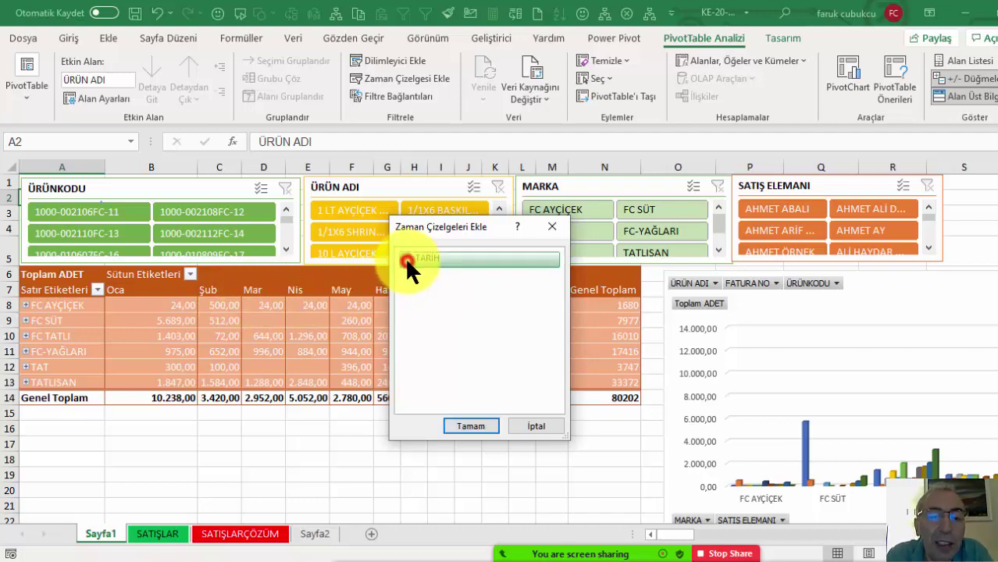
pyautogui.click(468, 424)
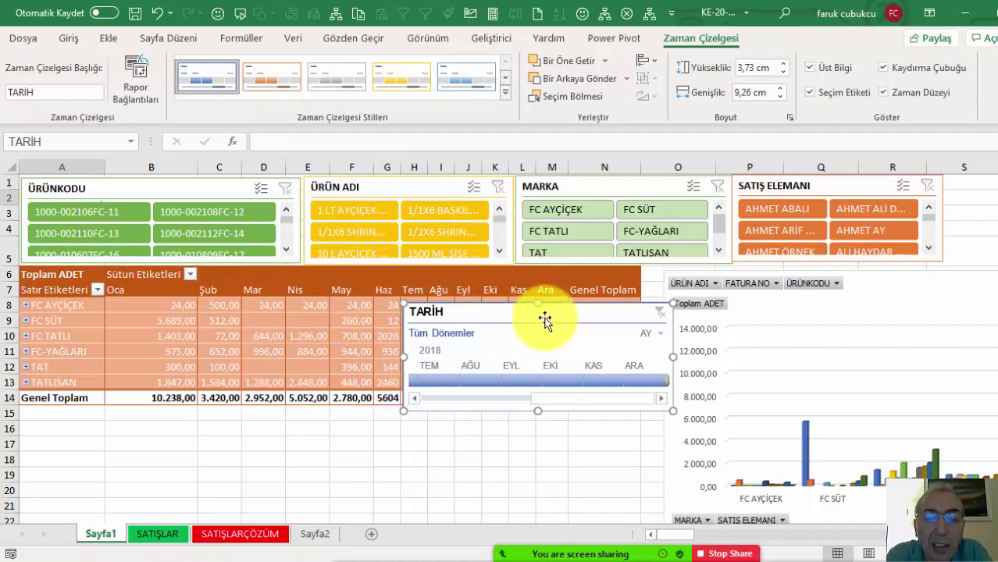
# - Place the TARİH timeline beside and under the slicers, with the PivotChart moved down below it
pyautogui.moveTo(544, 319); pyautogui.dragTo(654, 303)
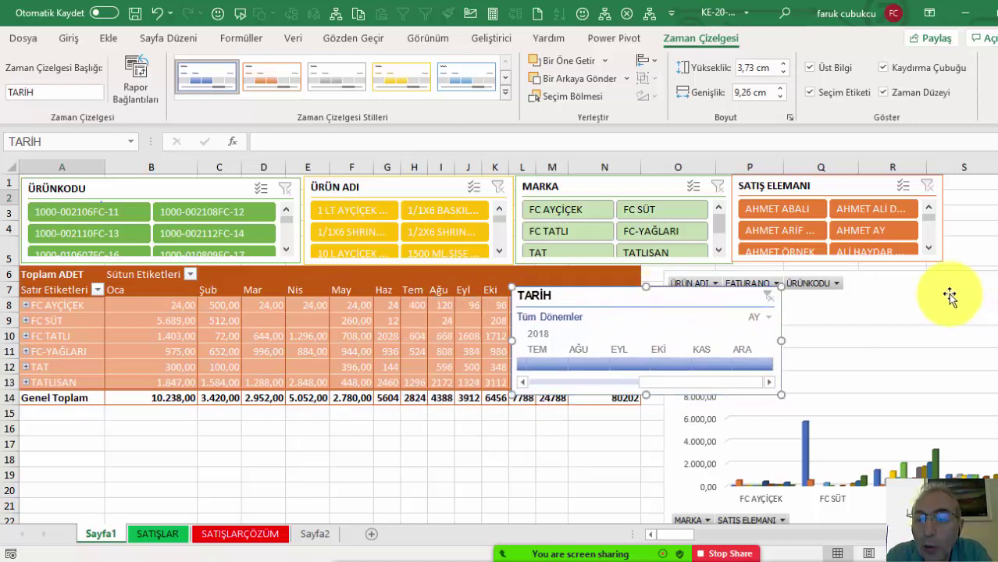
pyautogui.moveTo(928, 291); pyautogui.dragTo(935, 339)
pyautogui.moveTo(714, 297); pyautogui.dragTo(900, 273)
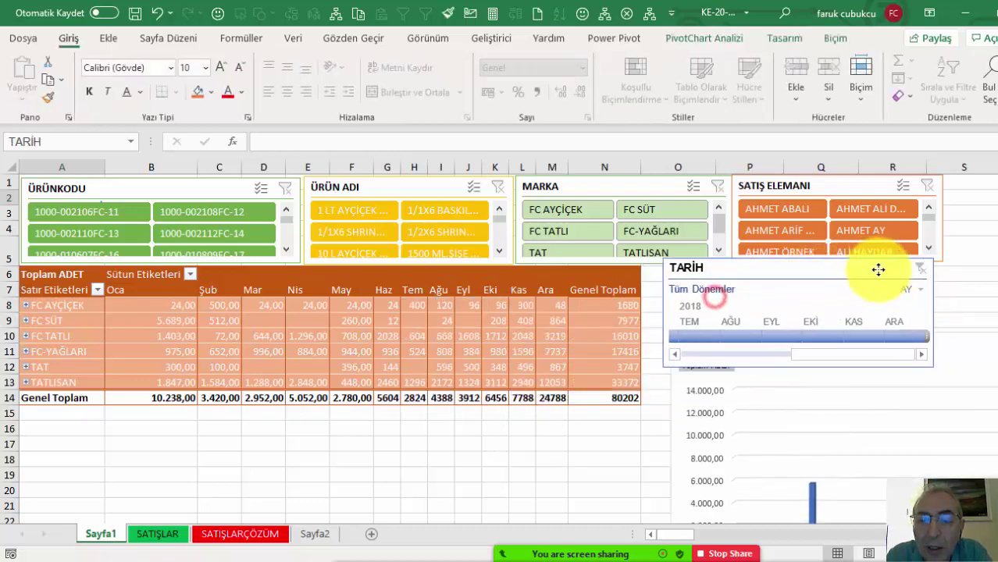
pyautogui.moveTo(768, 384); pyautogui.dragTo(793, 383)
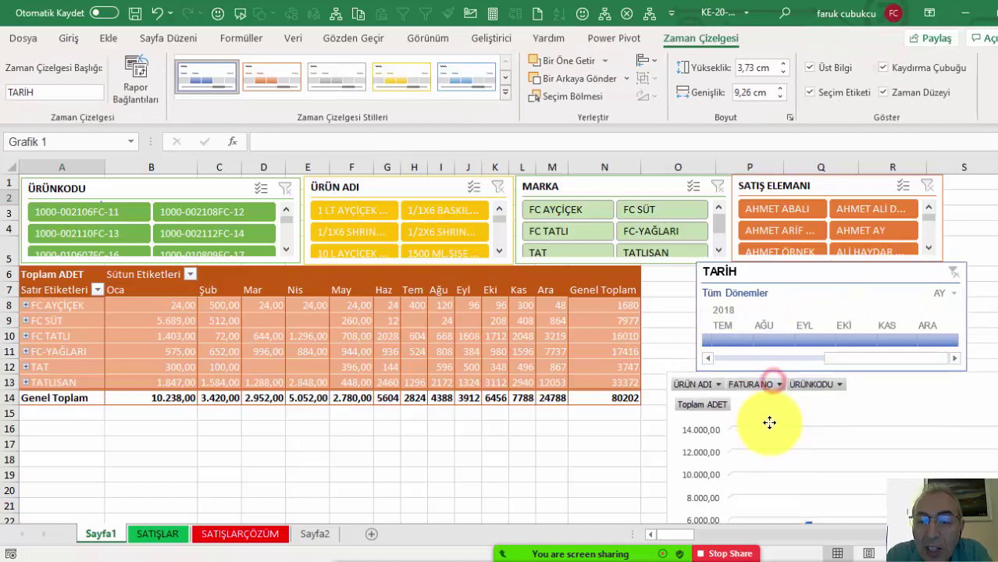
pyautogui.moveTo(807, 279); pyautogui.dragTo(773, 286)
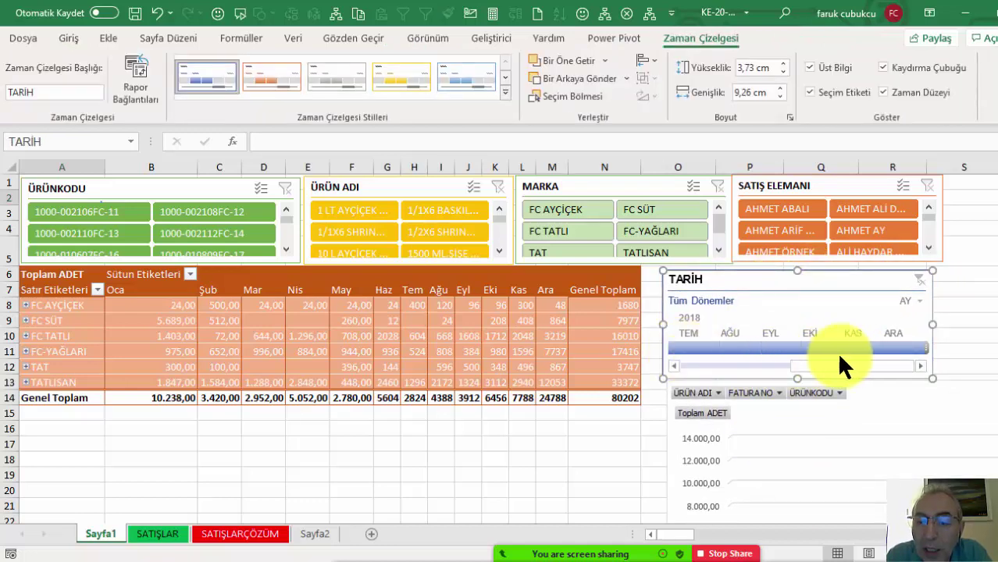
# - Filter the TARİH timeline to Mar–Haz 2018 so the pivot totals 16388
pyautogui.click(742, 345)
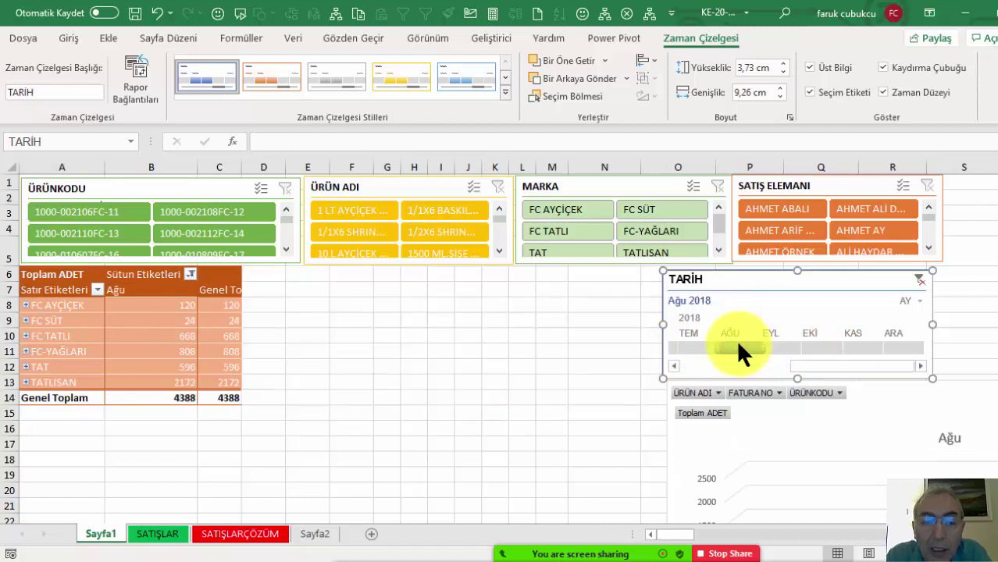
pyautogui.moveTo(717, 348); pyautogui.dragTo(673, 349)
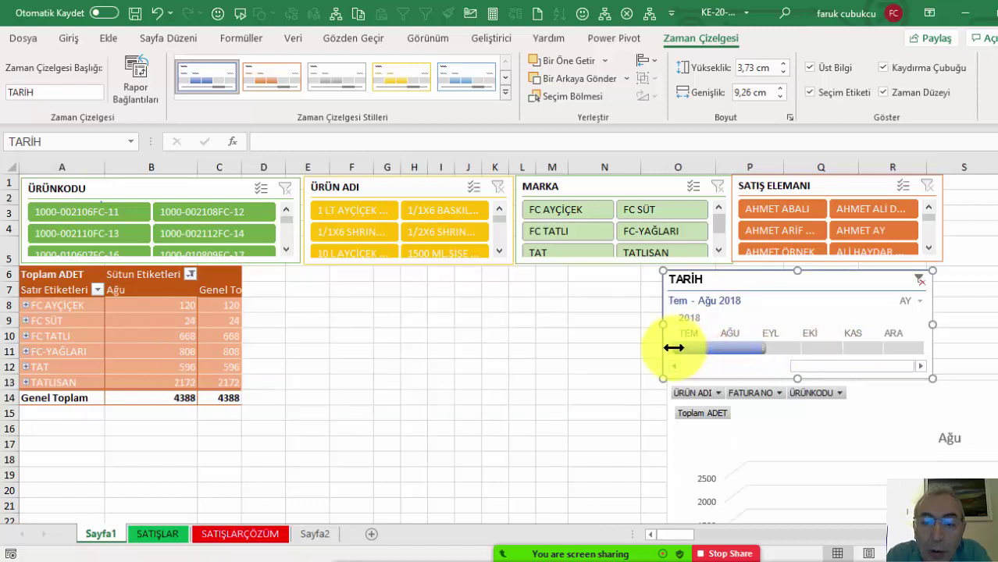
pyautogui.moveTo(766, 348)
pyautogui.mouseDown()
pyautogui.moveTo(823, 348)
pyautogui.moveTo(739, 364)
pyautogui.moveTo(910, 348)
pyautogui.mouseUp()
pyautogui.click(759, 349)
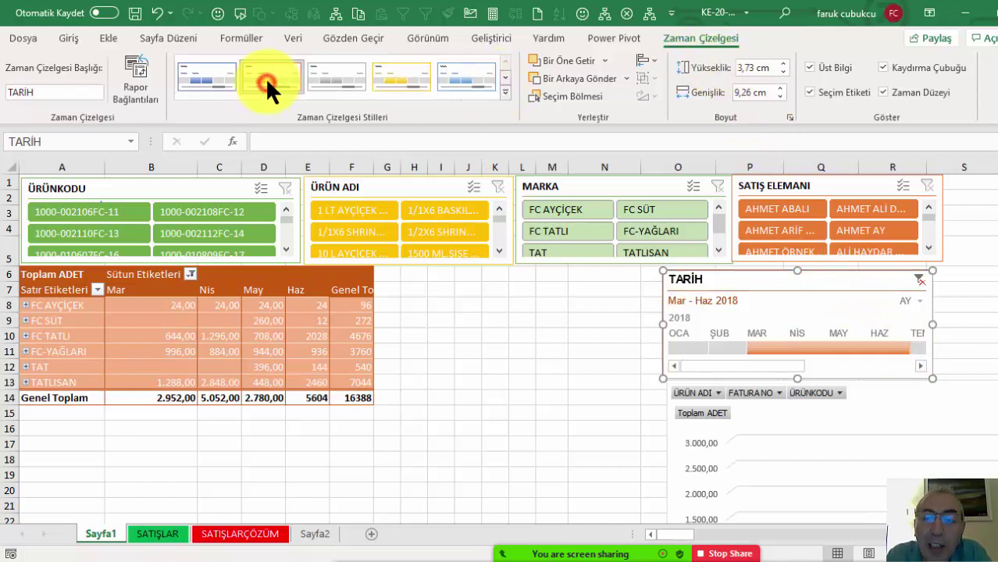
# - Apply a dark Koyu timeline style to the TARİH timeline
pyautogui.click(464, 82)
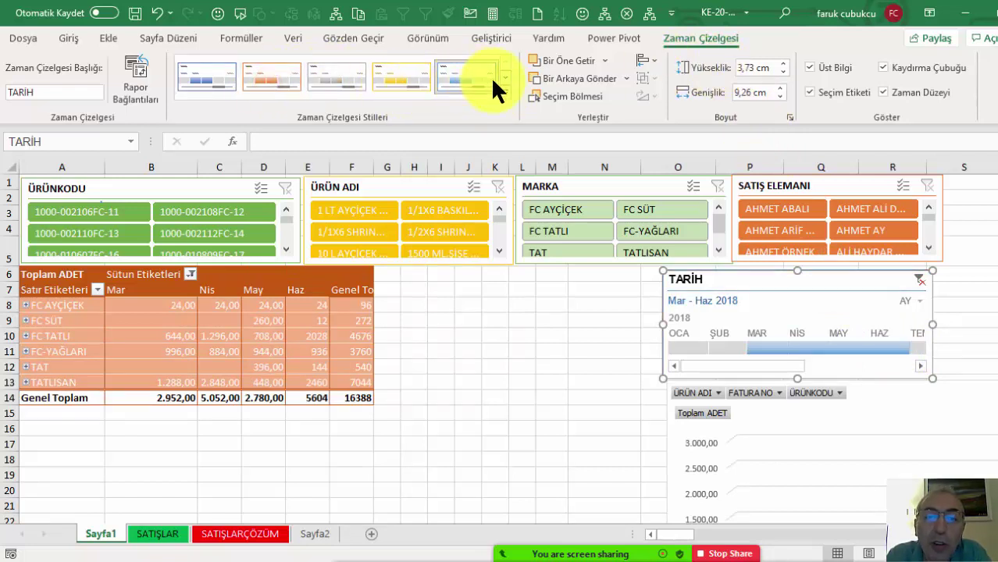
pyautogui.click(506, 92)
pyautogui.click(209, 193)
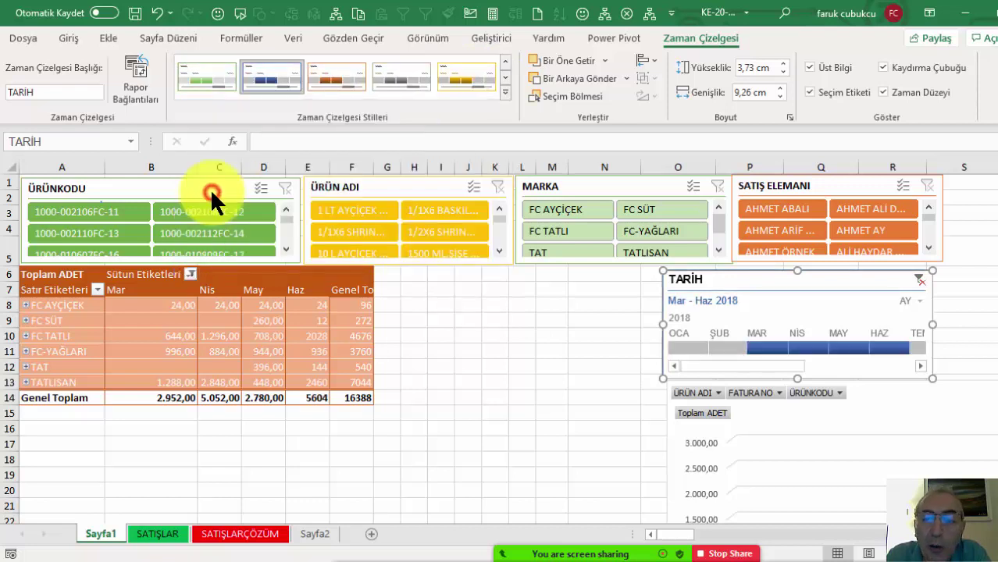
# - Widen the timeline, filter it to Şub–Ara 2018, and widen column L so totals show
pyautogui.click(730, 347)
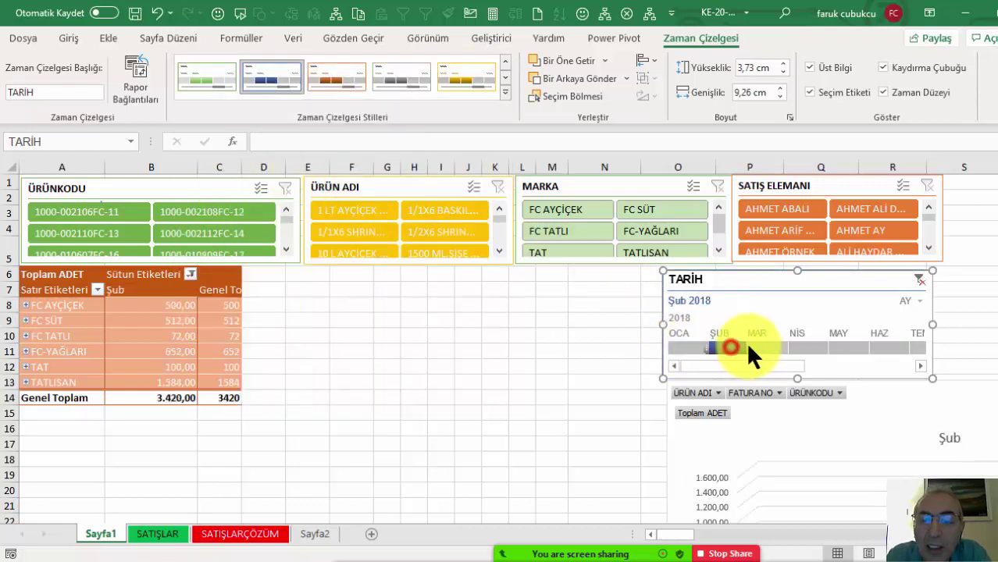
pyautogui.moveTo(749, 345); pyautogui.dragTo(910, 349)
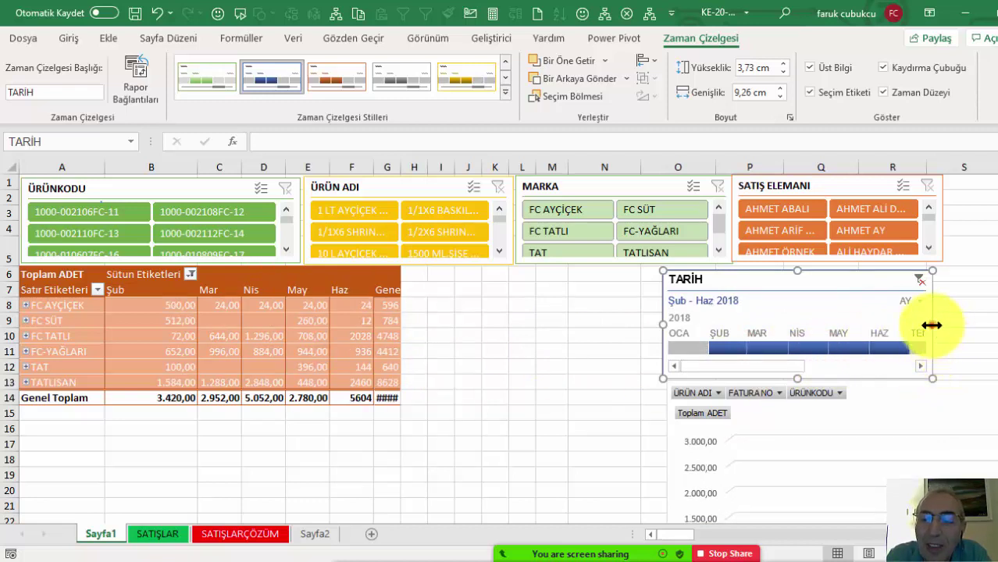
pyautogui.moveTo(932, 325); pyautogui.dragTo(969, 324)
pyautogui.click(786, 366)
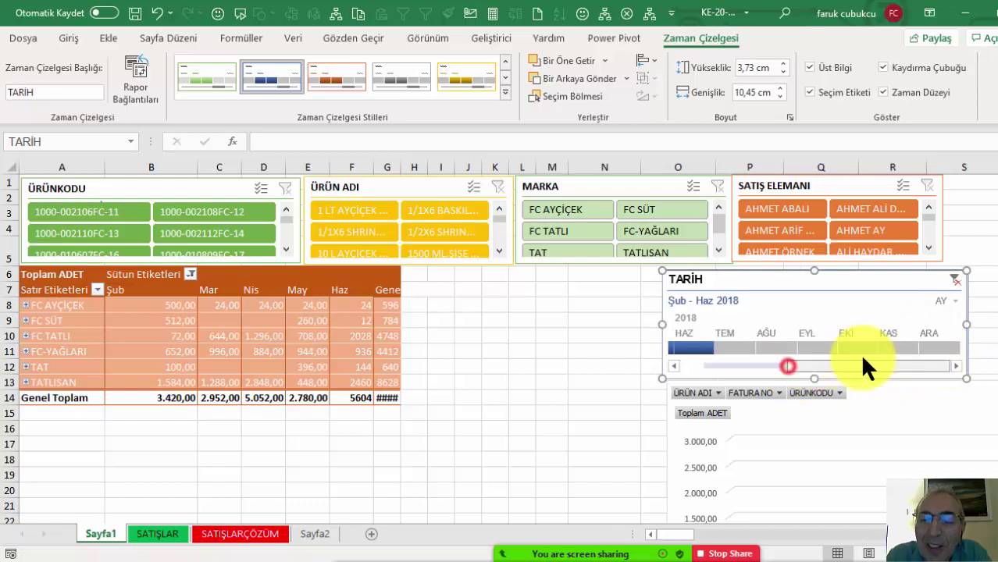
pyautogui.moveTo(716, 349); pyautogui.dragTo(878, 349)
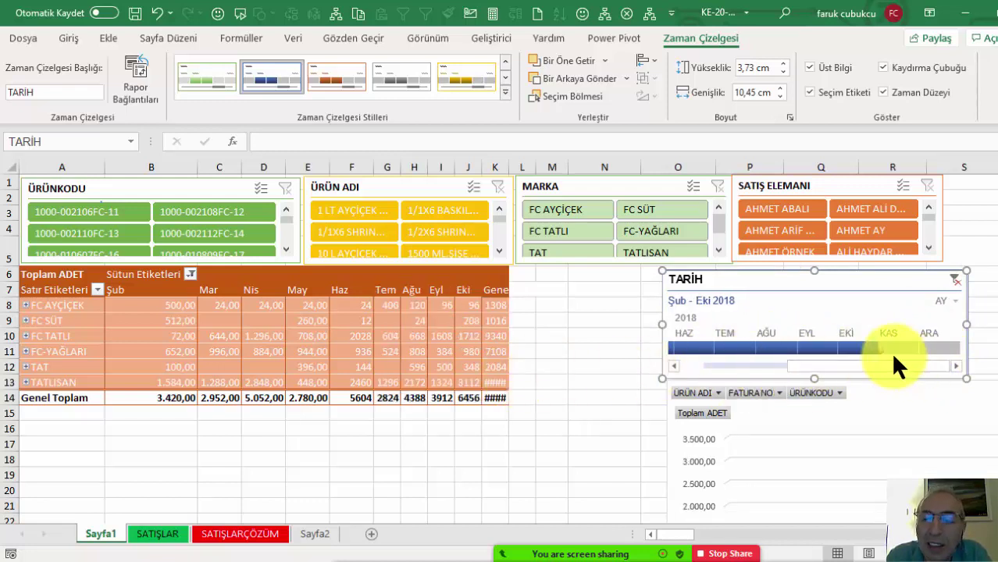
pyautogui.moveTo(879, 351); pyautogui.dragTo(962, 350)
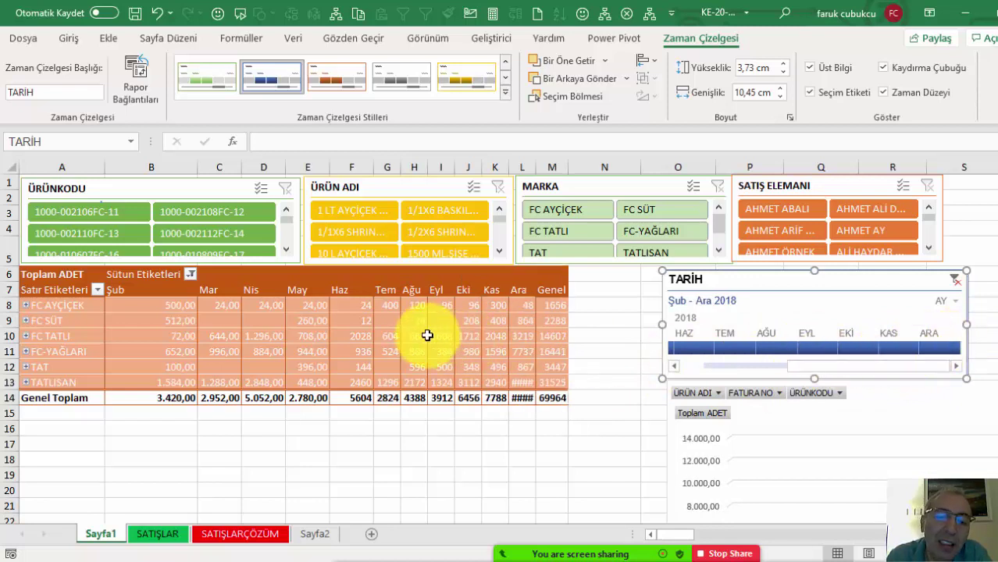
pyautogui.moveTo(537, 167); pyautogui.dragTo(545, 168)
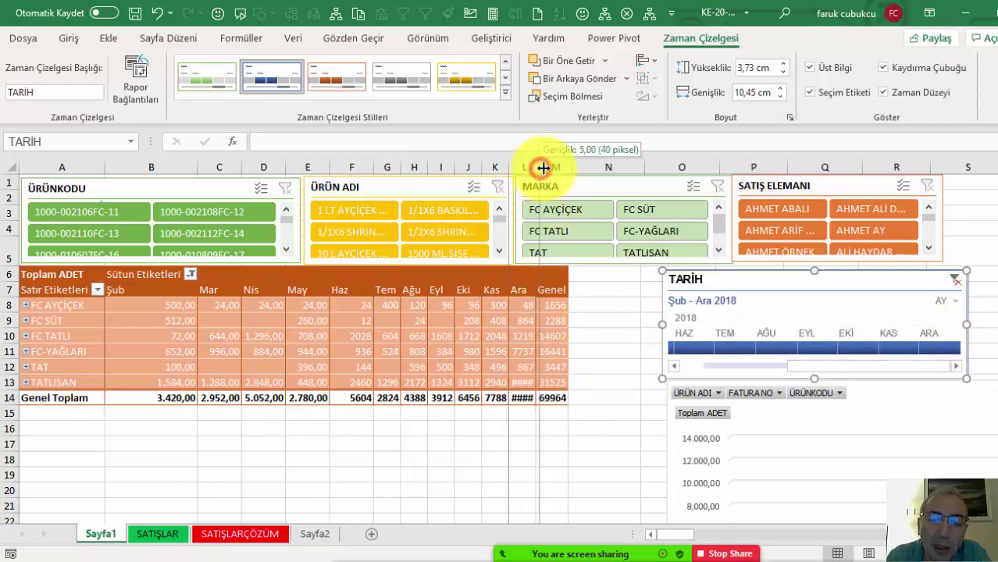
pyautogui.click(387, 318)
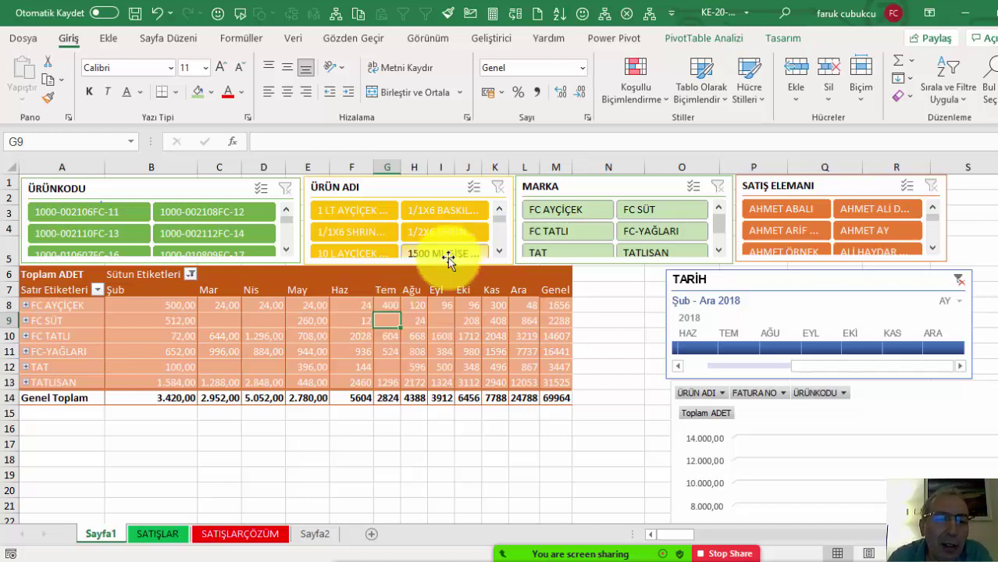
# - Show the Sayfa1 pivot's field list, adding then removing TUTAR so only ADET is summed
pyautogui.click(164, 535)
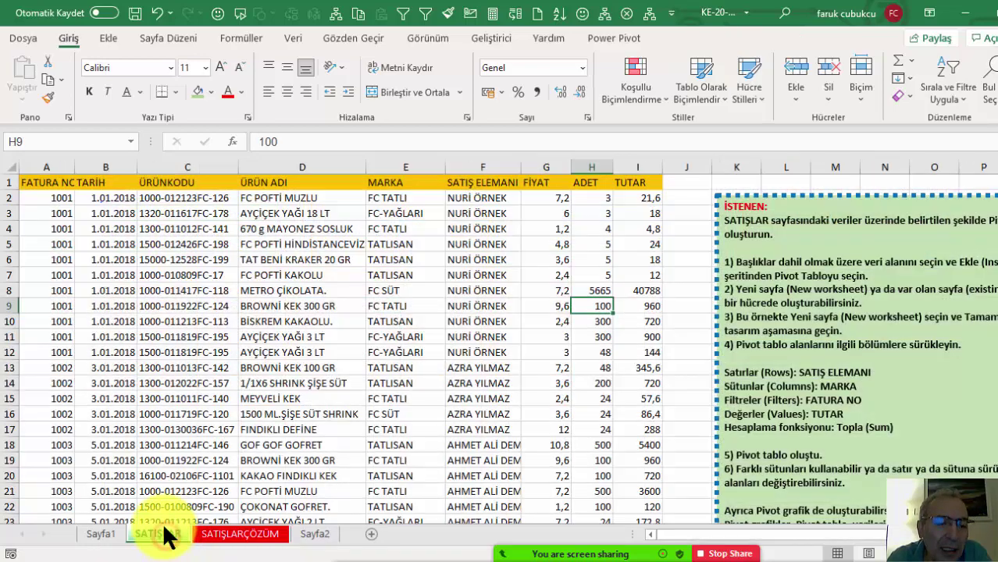
pyautogui.click(95, 536)
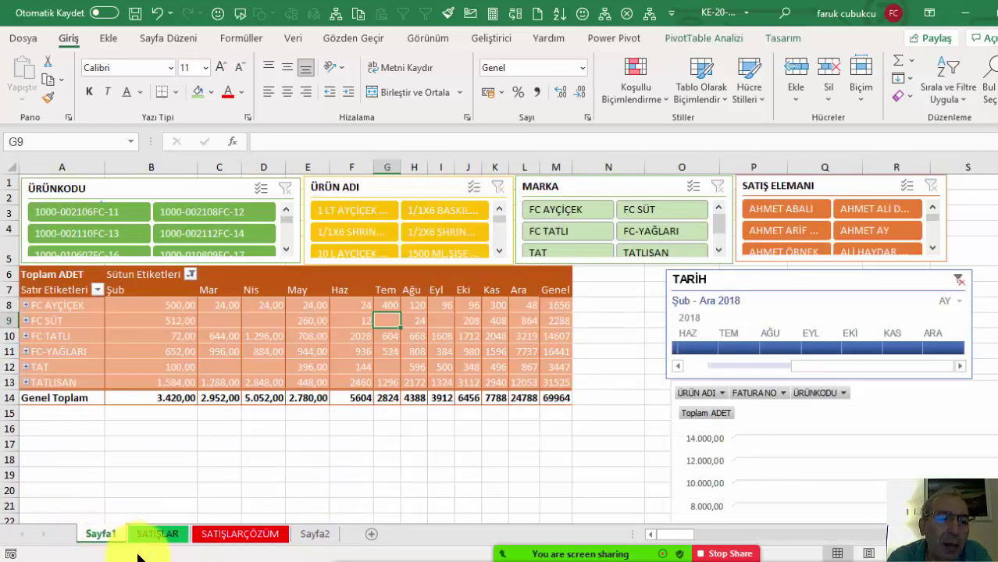
pyautogui.rightClick(216, 337)
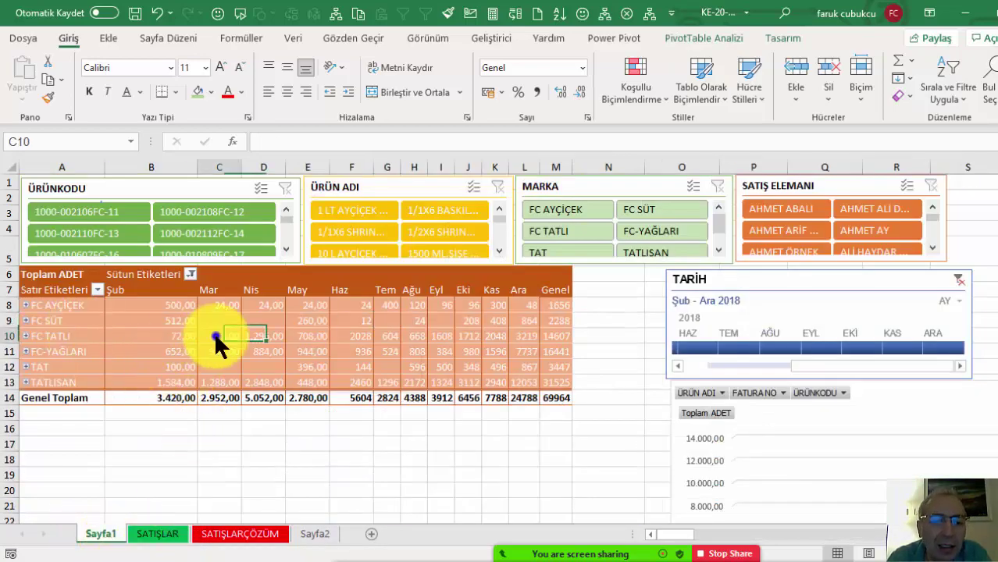
pyautogui.click(279, 325)
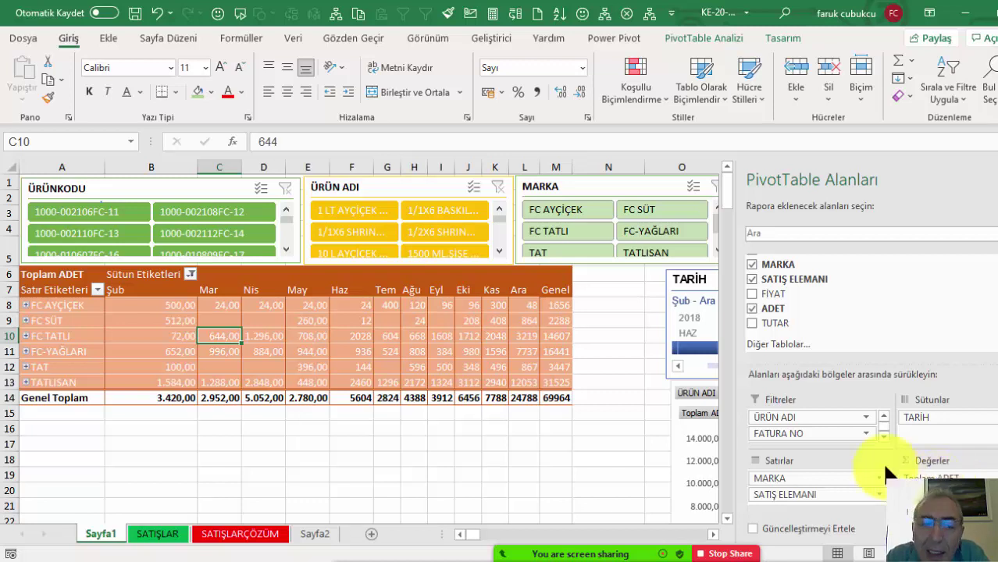
pyautogui.click(767, 327)
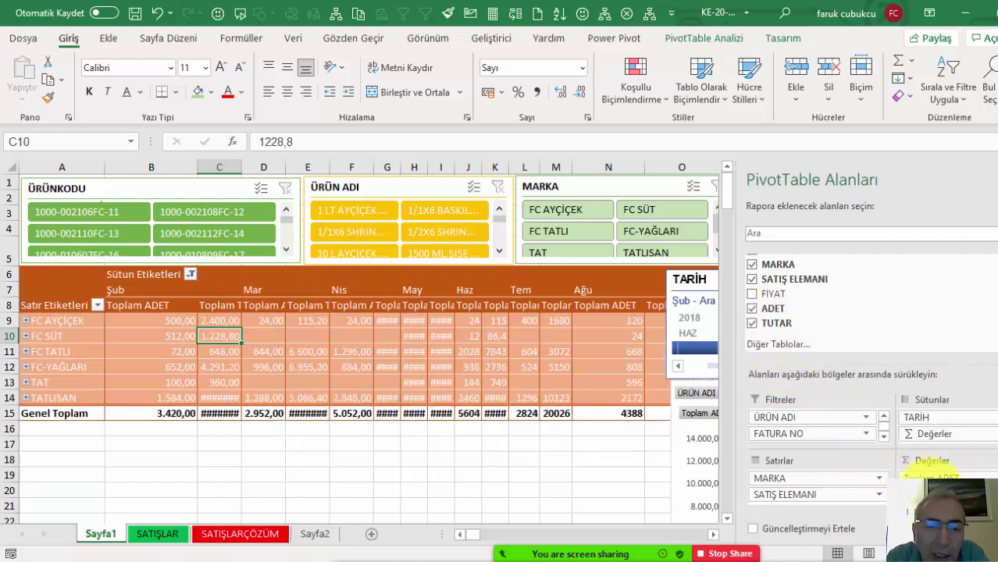
pyautogui.click(821, 325)
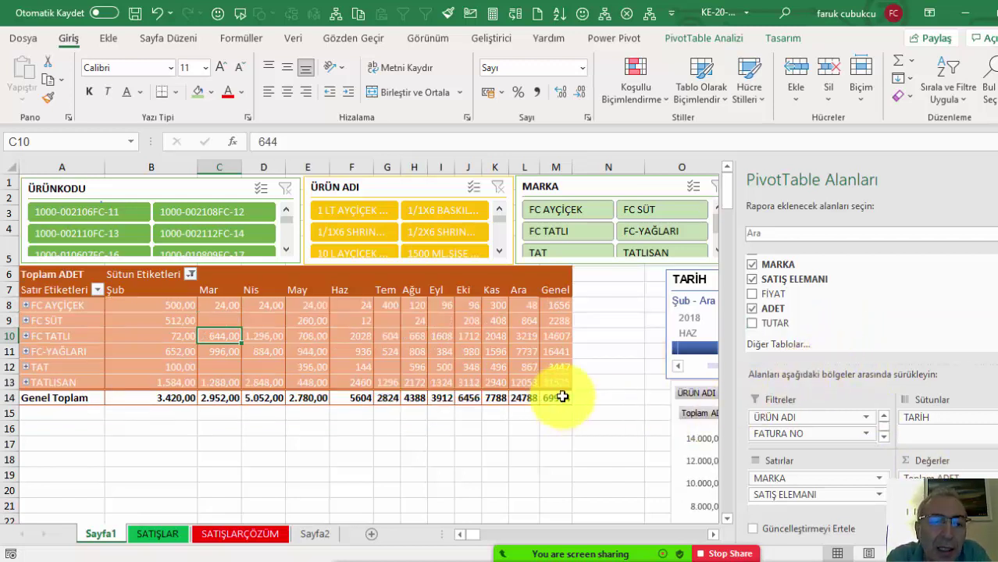
pyautogui.moveTo(563, 397)
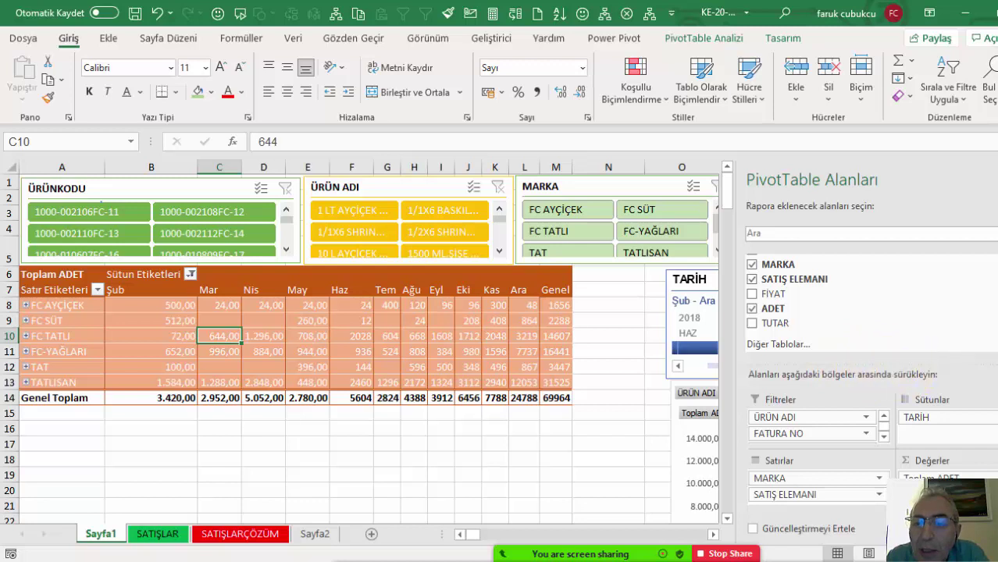
# - Nudge the PivotChart slightly to the left on Sayfa1
pyautogui.scroll(2, 860, 304)
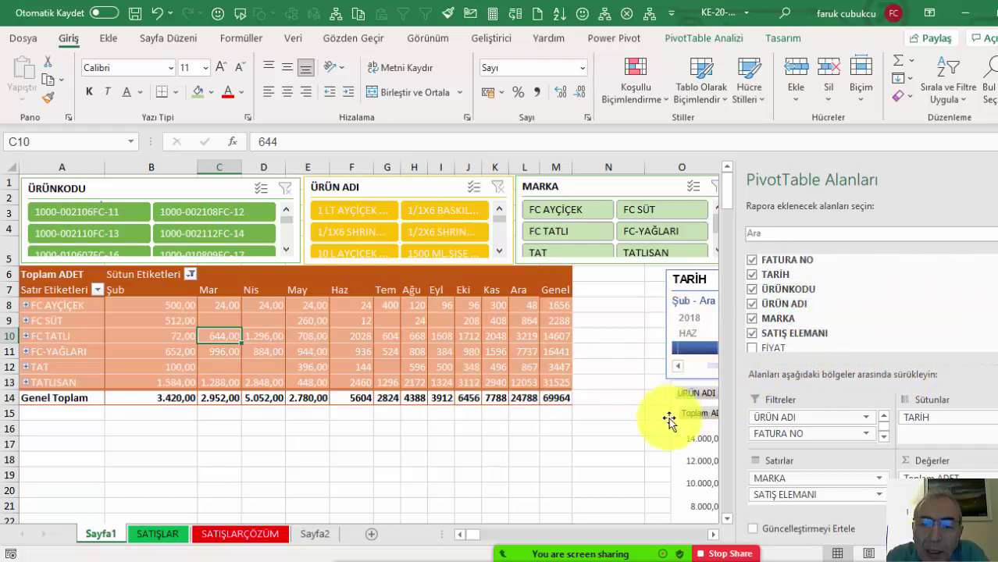
pyautogui.moveTo(677, 446); pyautogui.dragTo(644, 447)
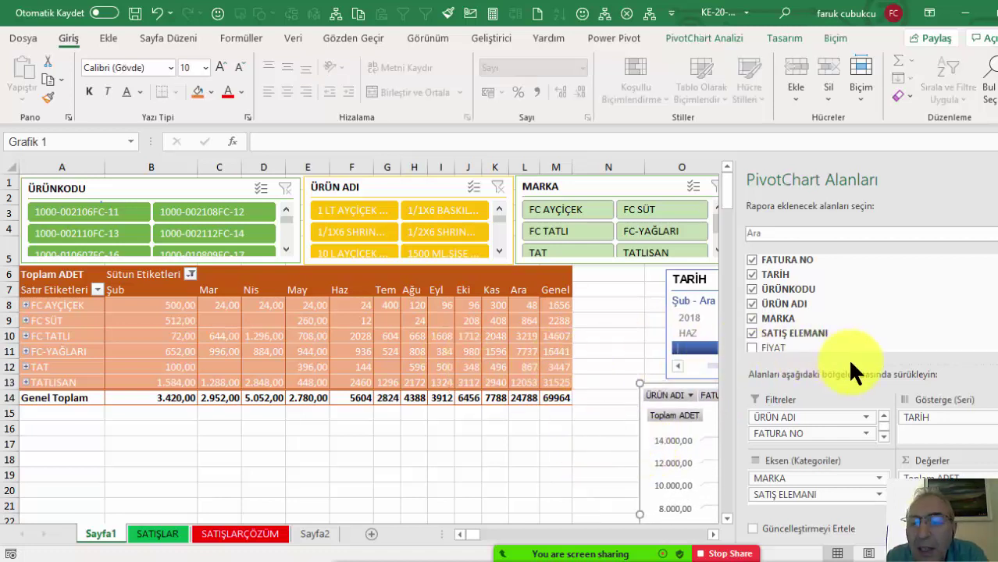
pyautogui.scroll(-2, 813, 305)
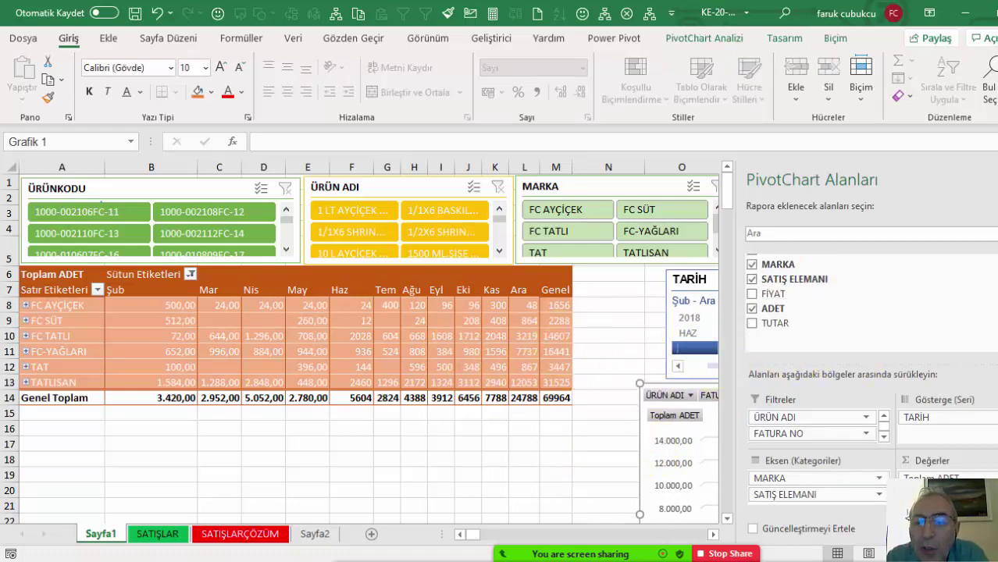
pyautogui.scroll(2, 812, 304)
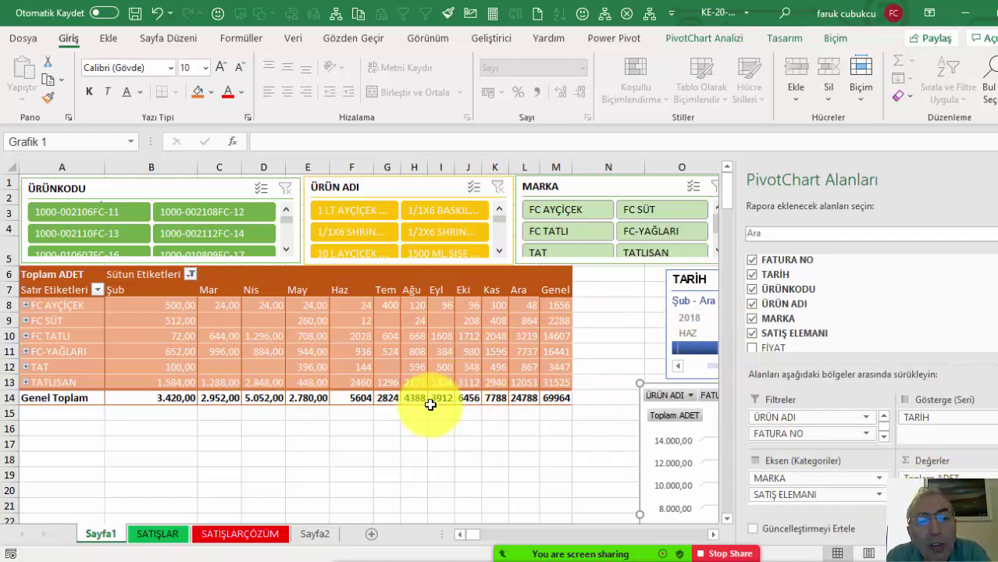
# - Switch to the SATIŞLAR data sheet
pyautogui.moveTo(417, 382)
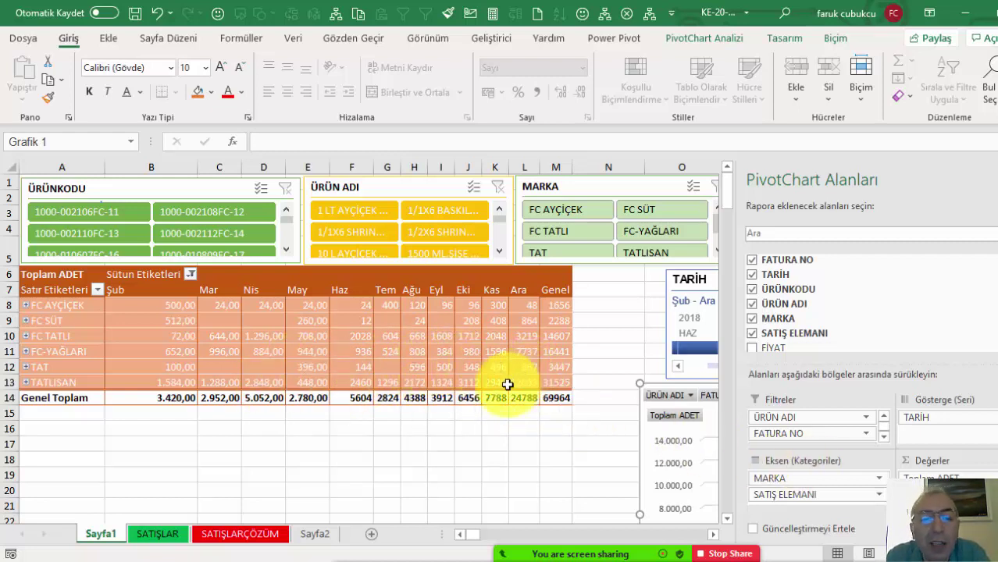
pyautogui.moveTo(464, 401)
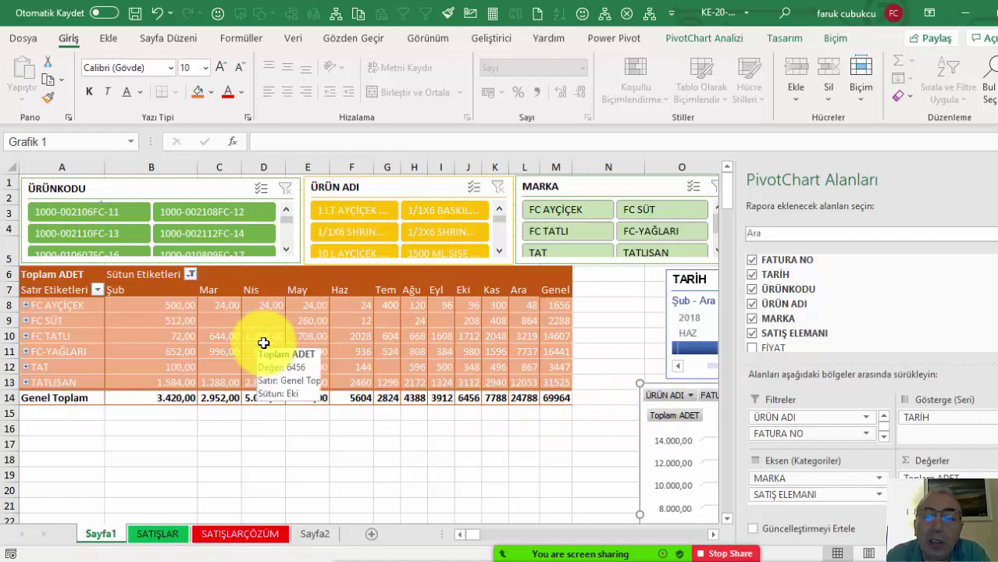
pyautogui.click(160, 534)
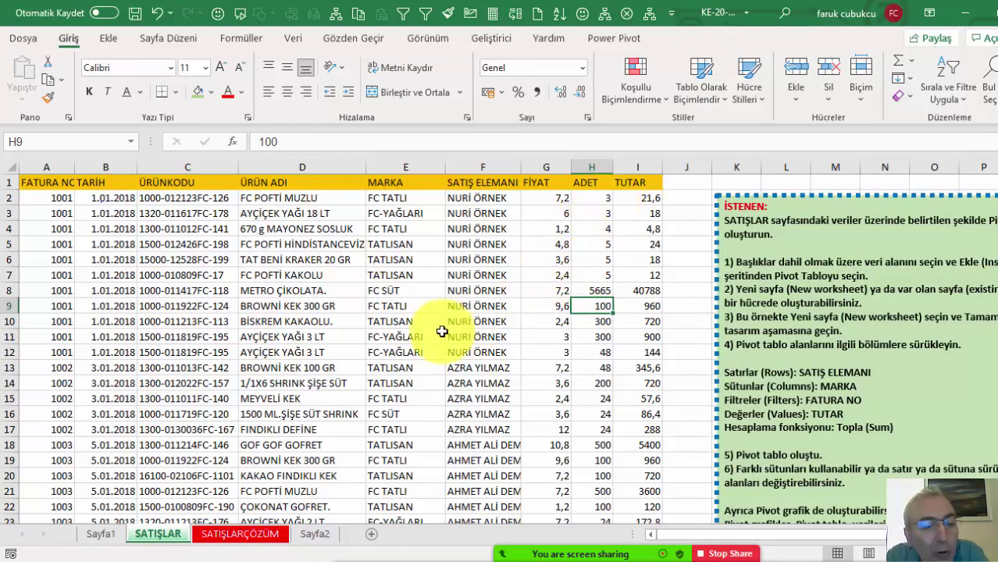
# - Go back to Sayfa1, close the PivotChart Alanları pane and select a pivot cell
pyautogui.click(102, 534)
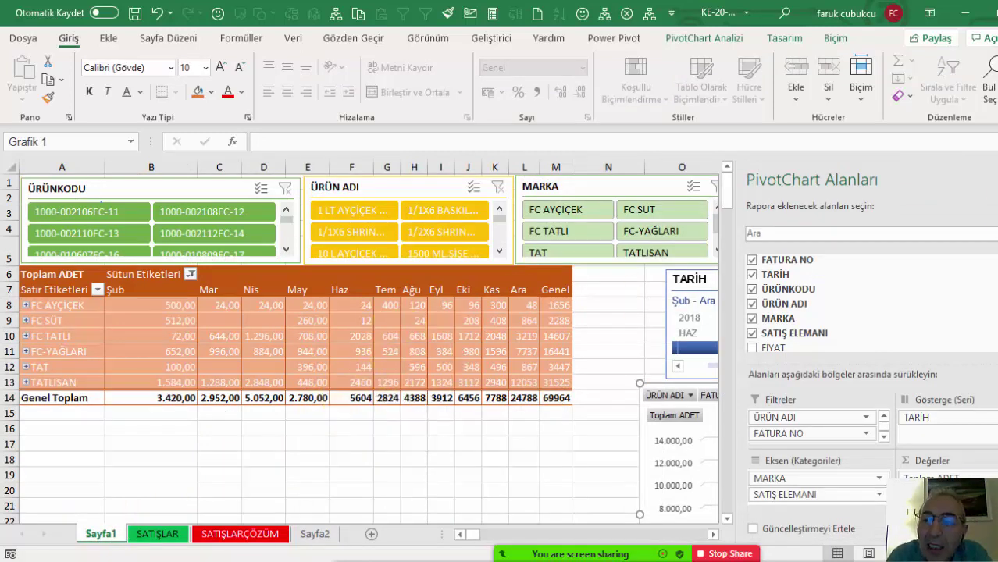
pyautogui.click(993, 179)
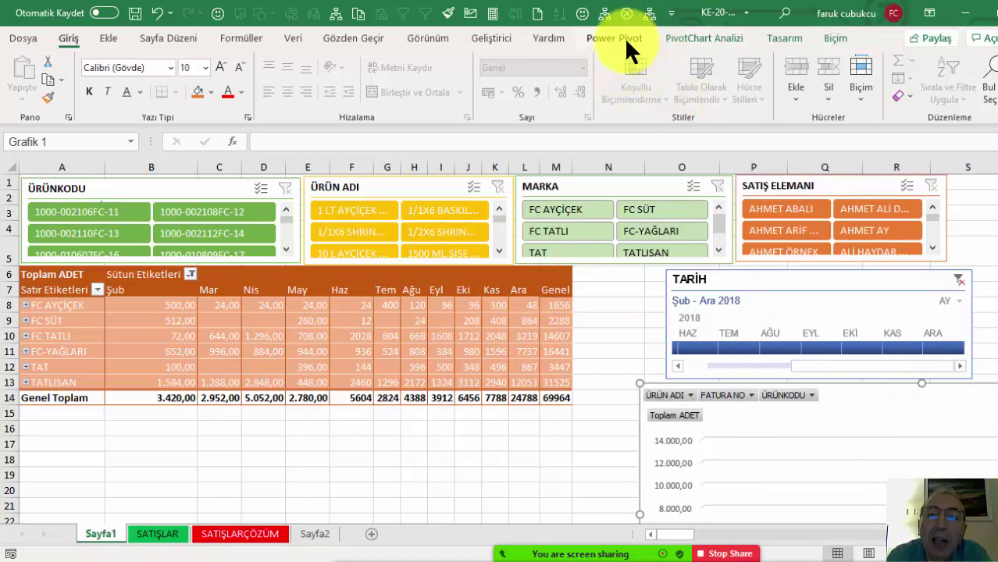
pyautogui.click(416, 320)
pyautogui.click(703, 38)
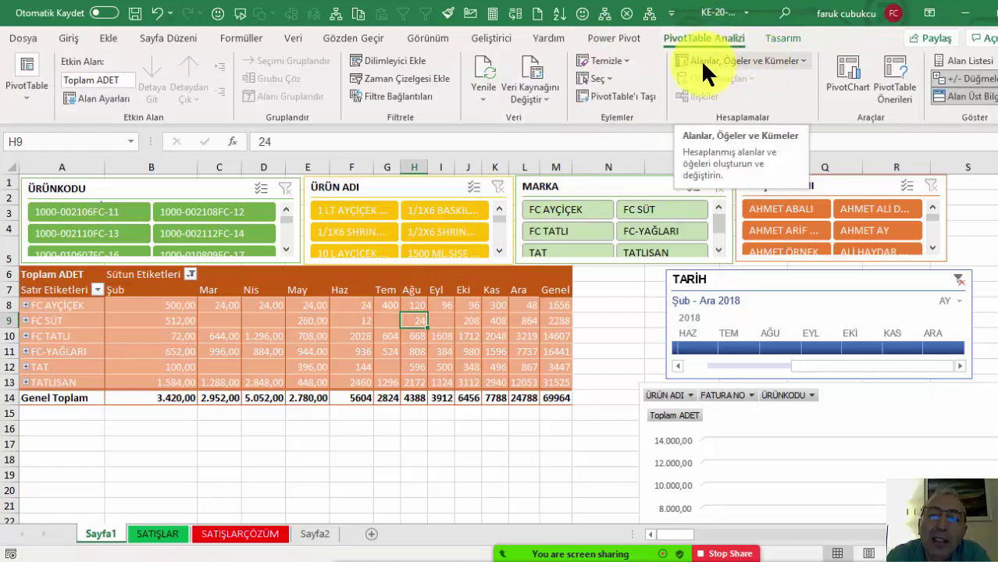
# - Open the Alanlar, Öğeler ve Kümeler menu on the PivotTable Analizi tab
pyautogui.click(750, 59)
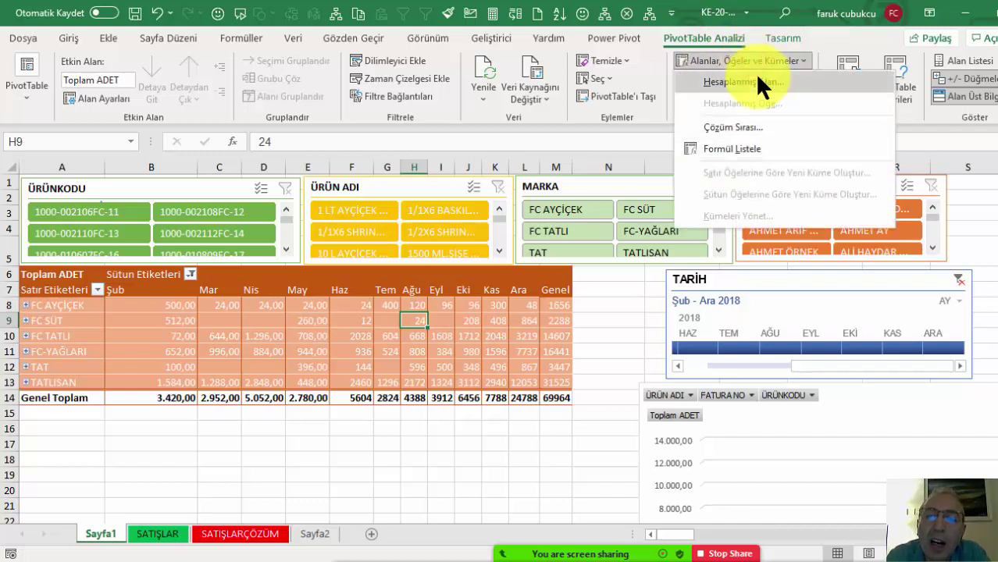
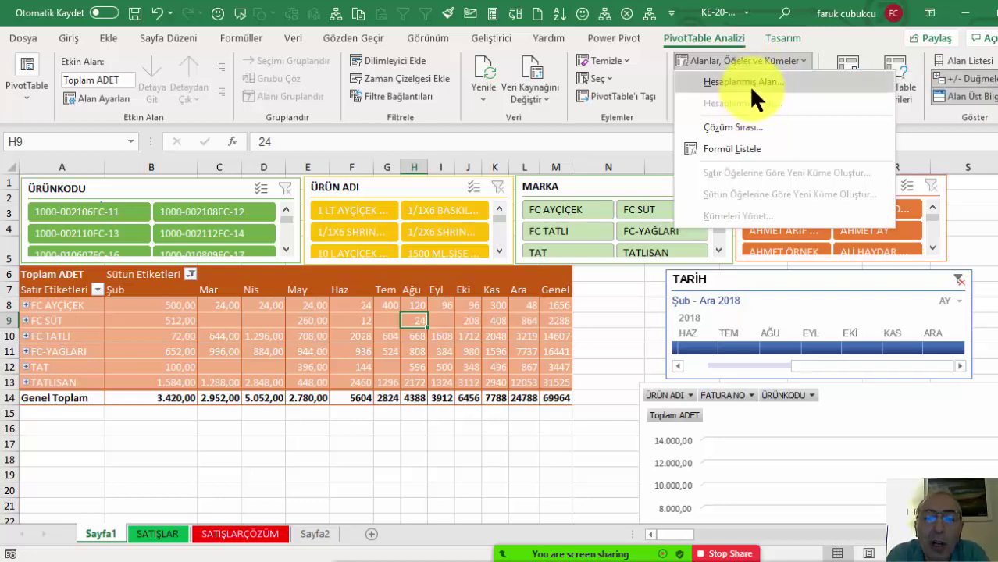
# - Create the calculated field firemiktarı with formula =ADET*0,1 in the pivot table
pyautogui.click(765, 81)
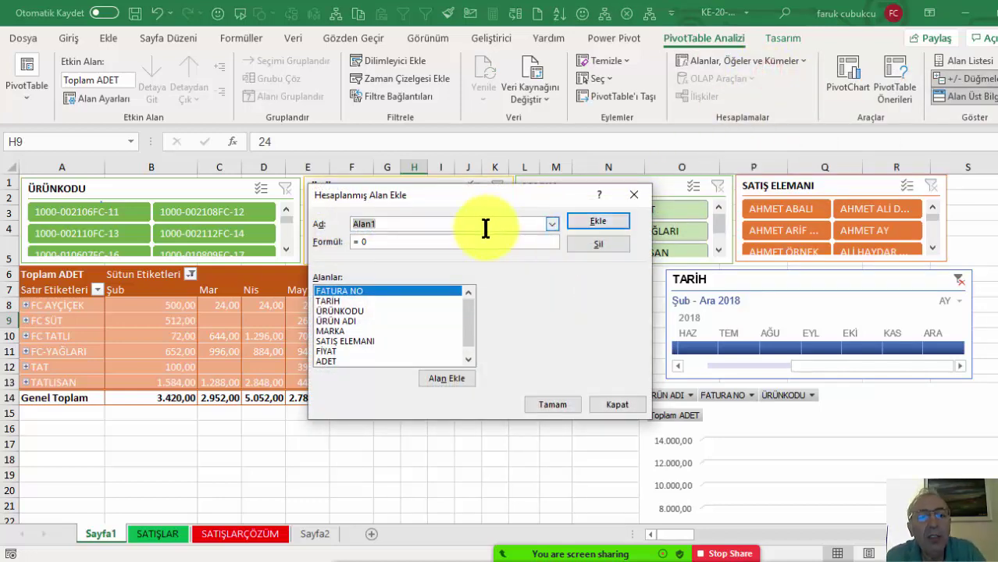
pyautogui.write('firemiktarı')
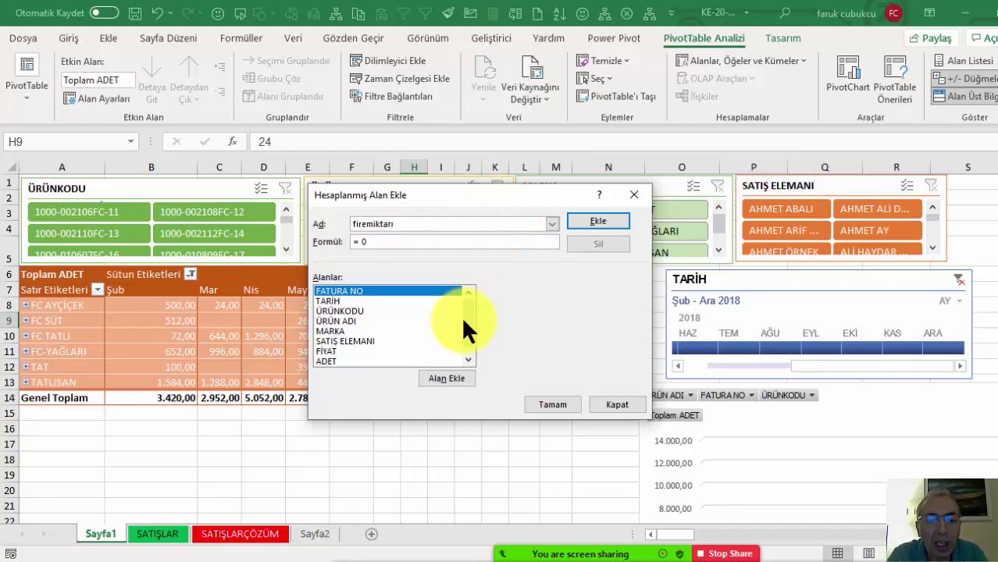
pyautogui.click(332, 362)
pyautogui.click(377, 242)
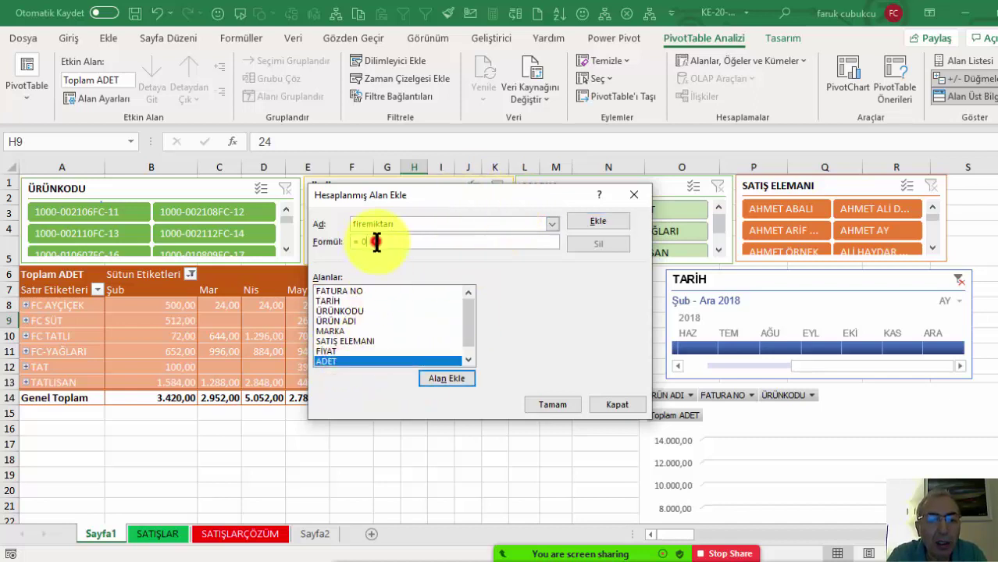
pyautogui.press('BackSpace')
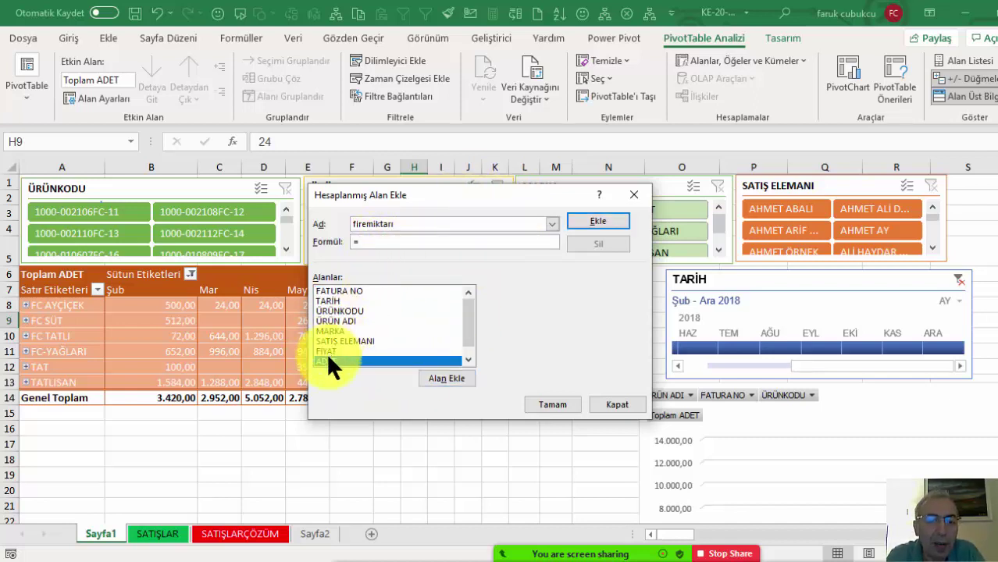
pyautogui.click(327, 356)
pyautogui.doubleClick(325, 353)
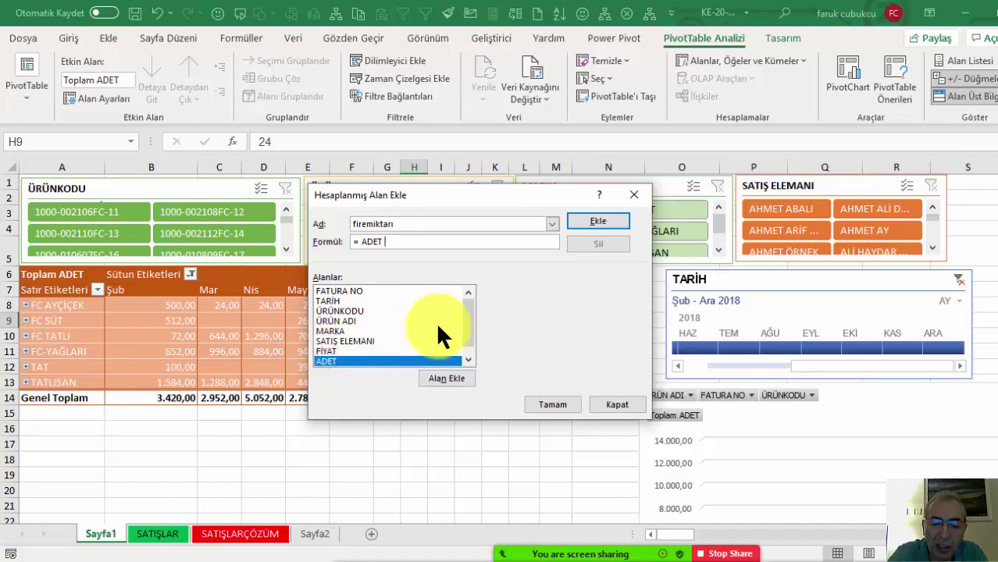
pyautogui.write('*0,')
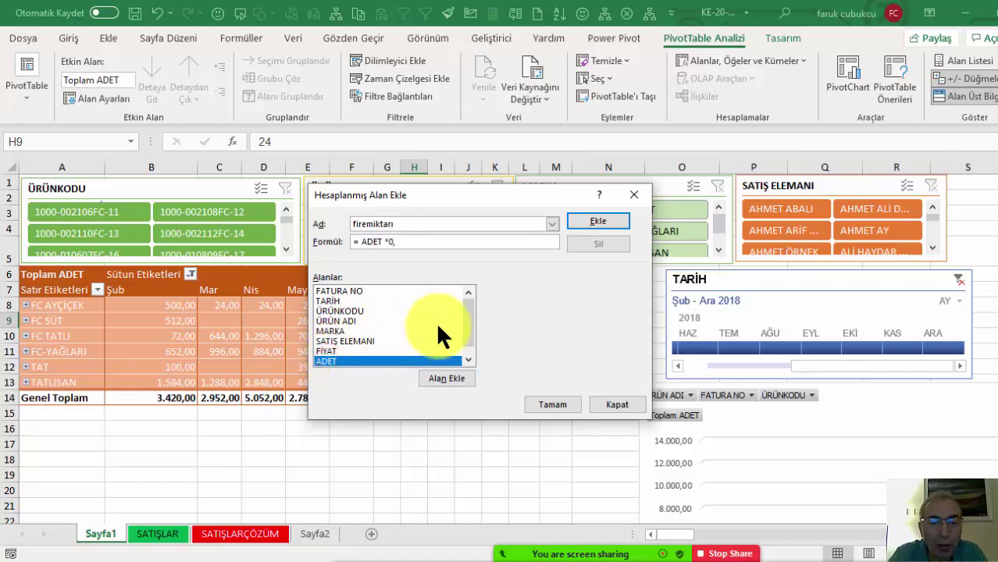
pyautogui.write('1')
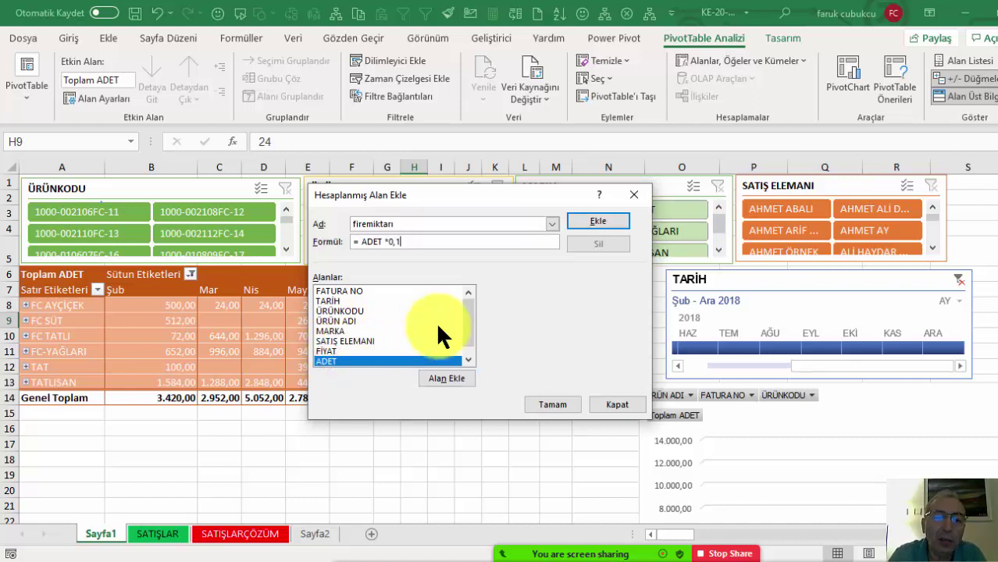
pyautogui.click(555, 406)
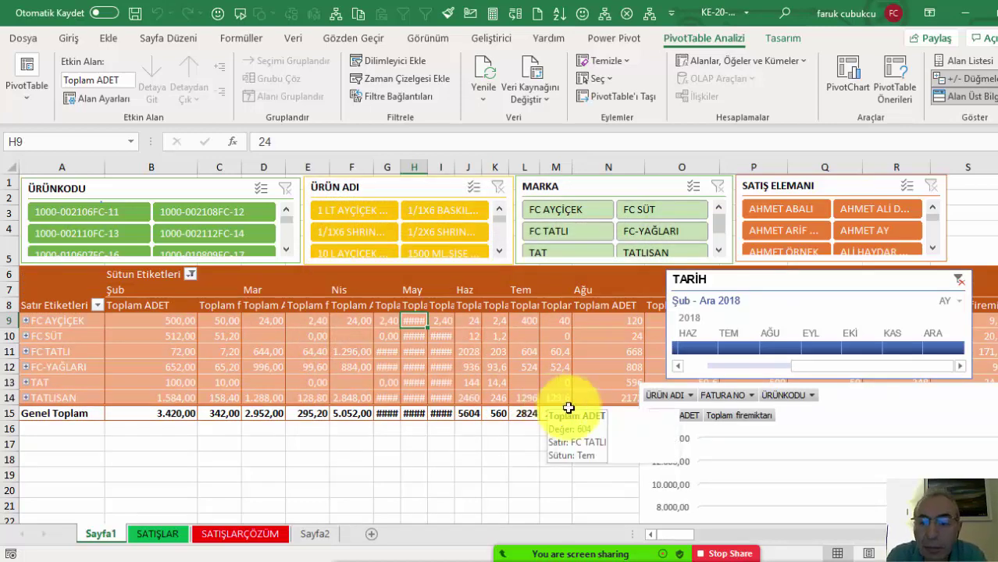
# - Move the pivot chart lower, clear of the pivot table
pyautogui.moveTo(891, 407); pyautogui.dragTo(922, 463)
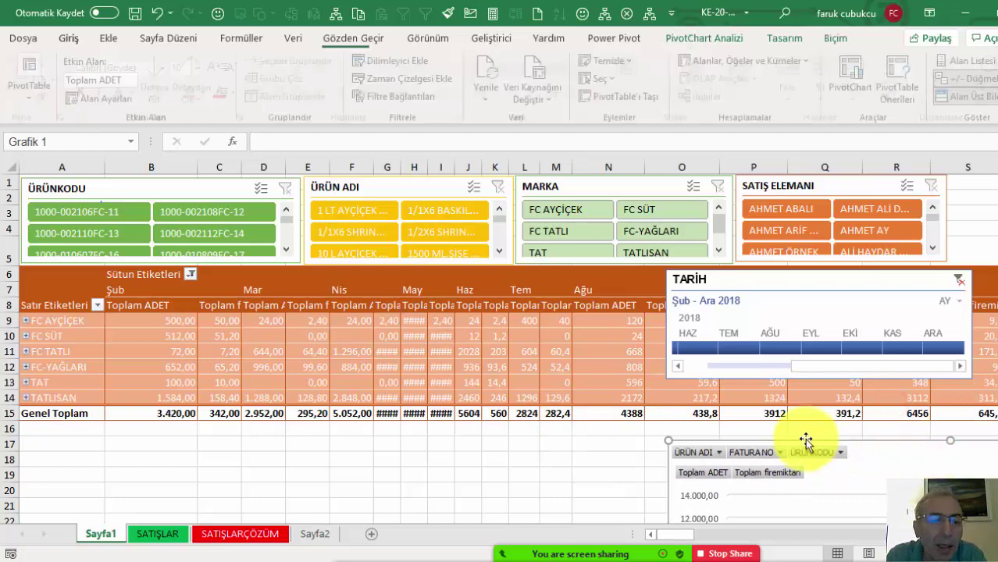
pyautogui.click(154, 322)
pyautogui.click(222, 319)
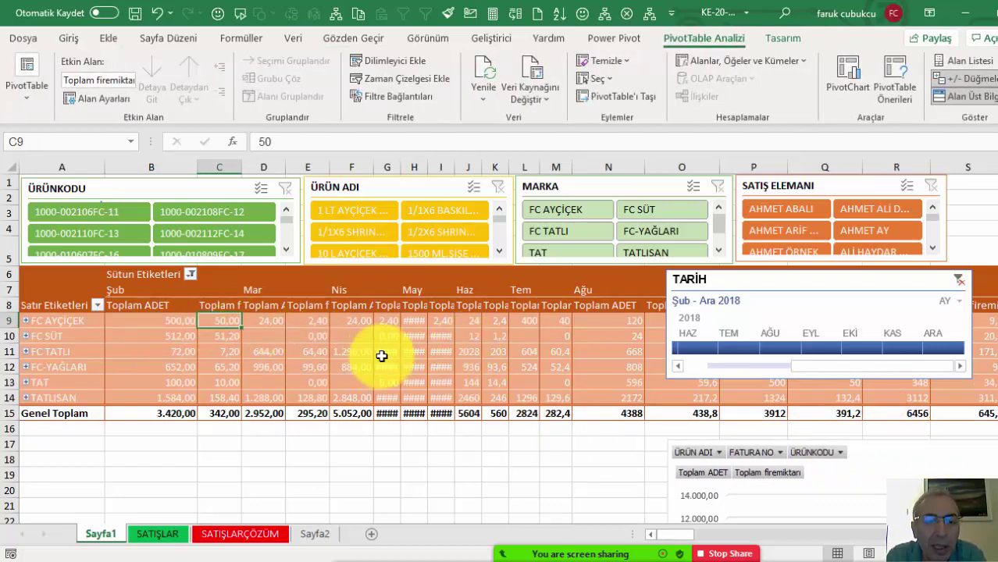
pyautogui.click(515, 334)
# - Remove Toplam ADET from Values and re-add ADET so it follows firemiktarı
pyautogui.rightClick(528, 333)
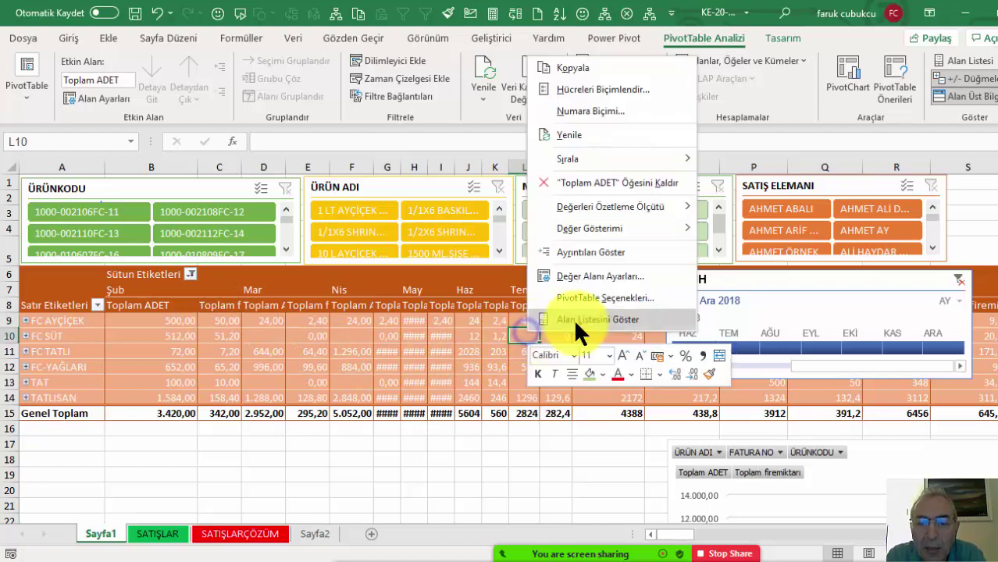
pyautogui.click(585, 319)
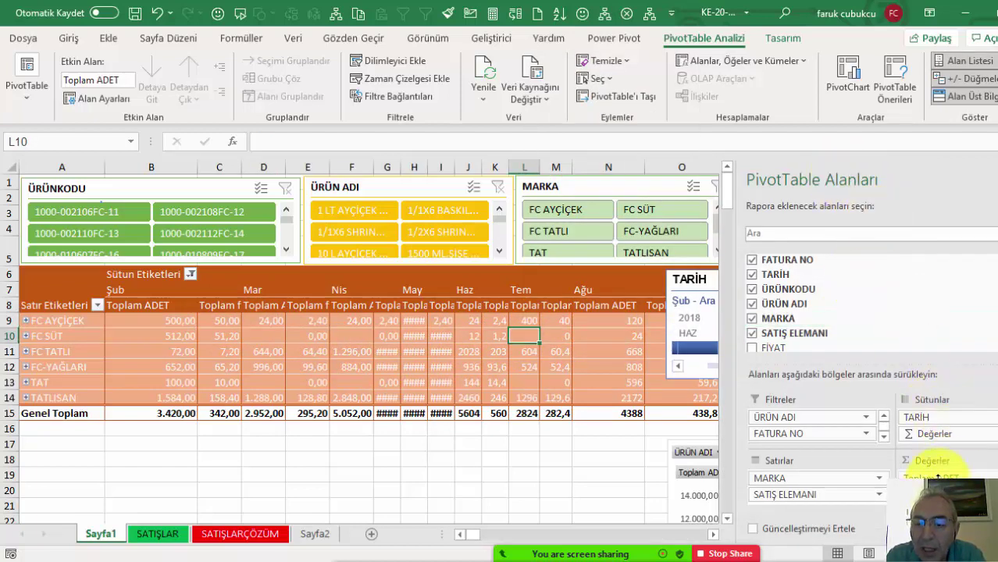
pyautogui.moveTo(938, 477); pyautogui.dragTo(852, 320)
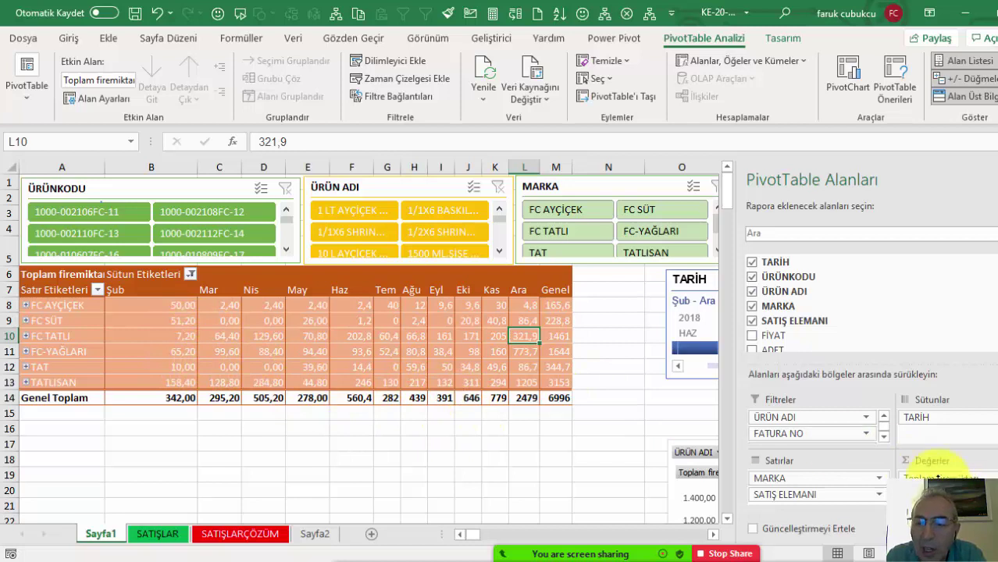
pyautogui.moveTo(937, 478); pyautogui.dragTo(791, 343)
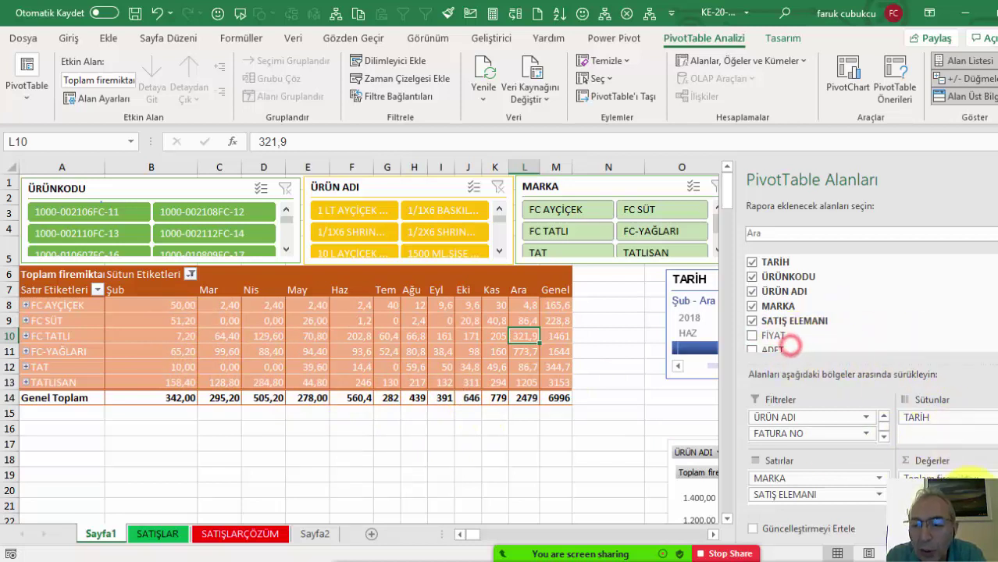
pyautogui.click(790, 344)
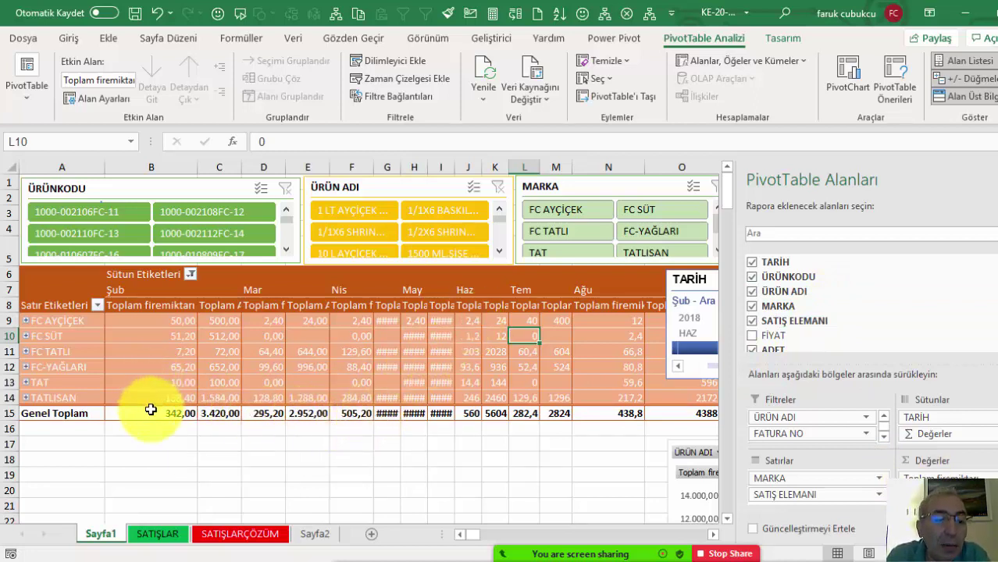
# - Load the existing firemiktarı calculated field for editing
pyautogui.click(760, 61)
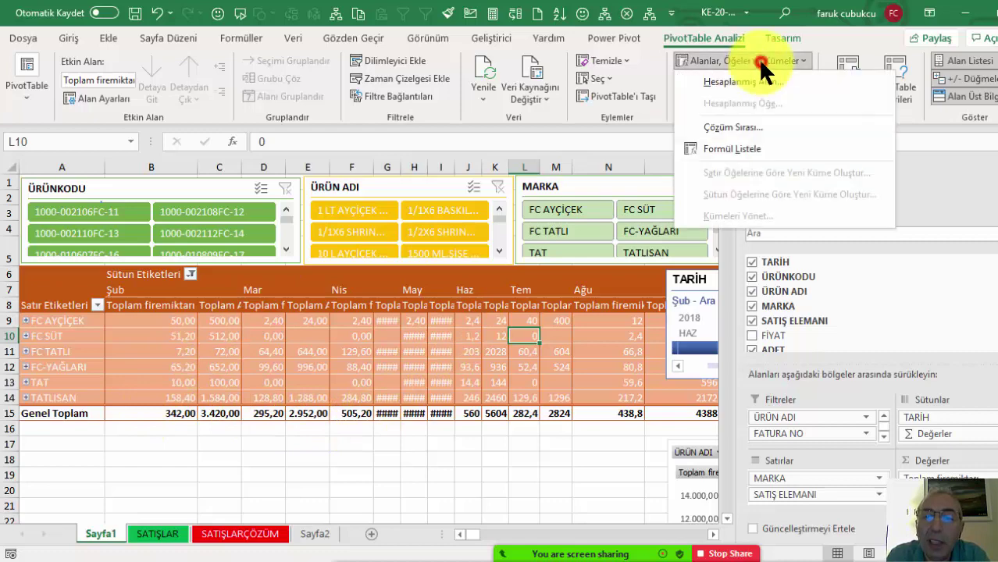
pyautogui.click(748, 82)
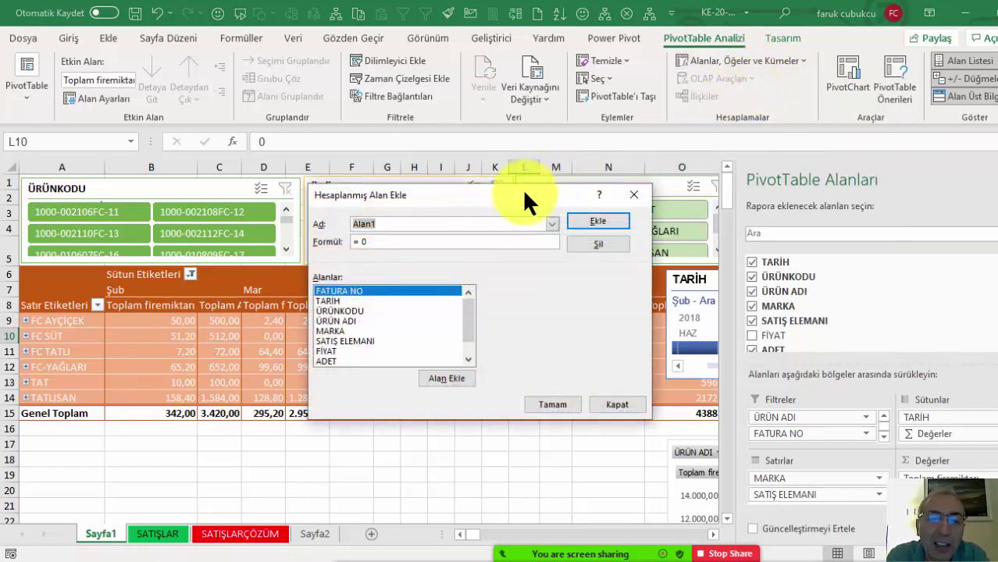
pyautogui.moveTo(471, 310); pyautogui.dragTo(469, 333)
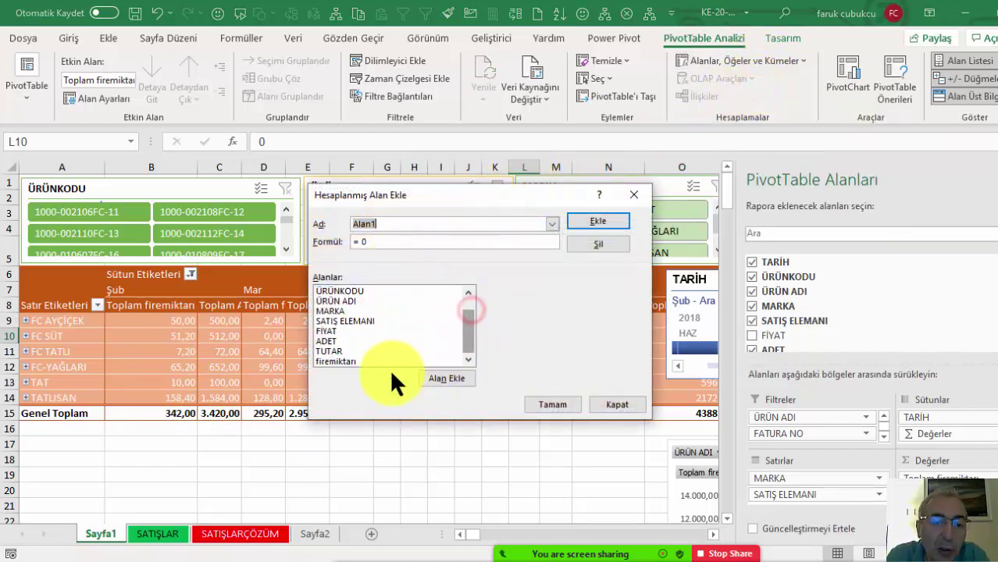
pyautogui.click(338, 361)
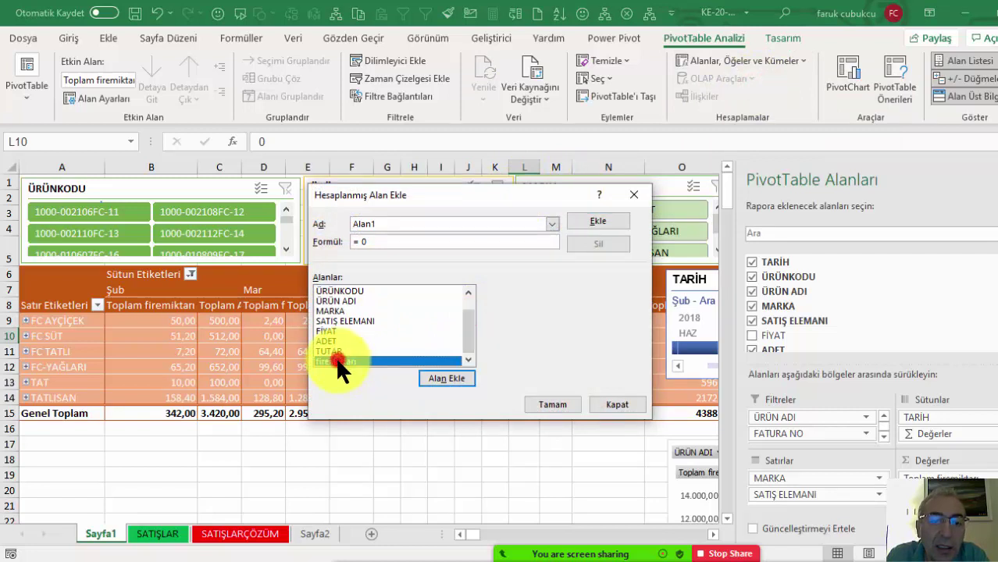
pyautogui.doubleClick(335, 356)
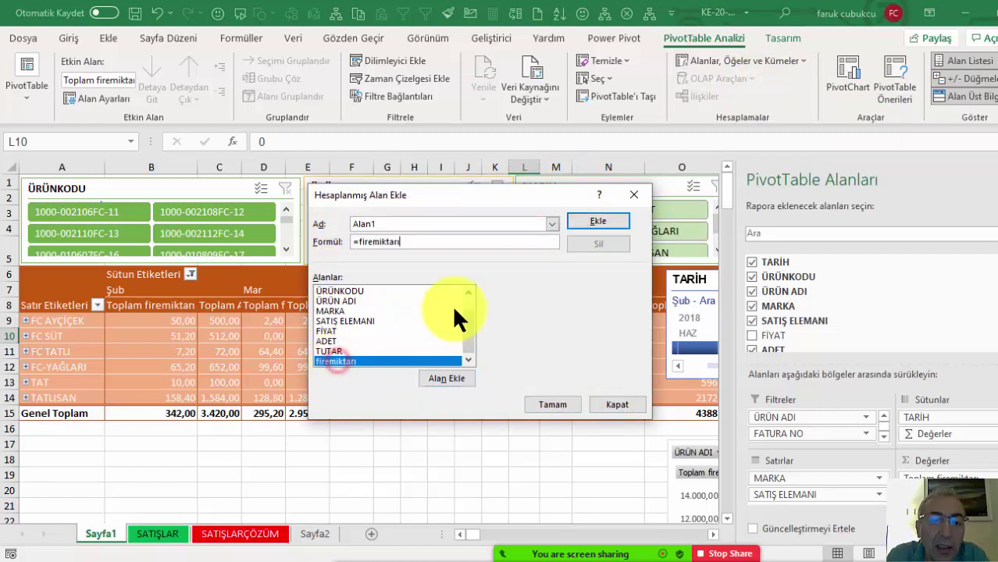
pyautogui.click(552, 224)
pyautogui.click(461, 243)
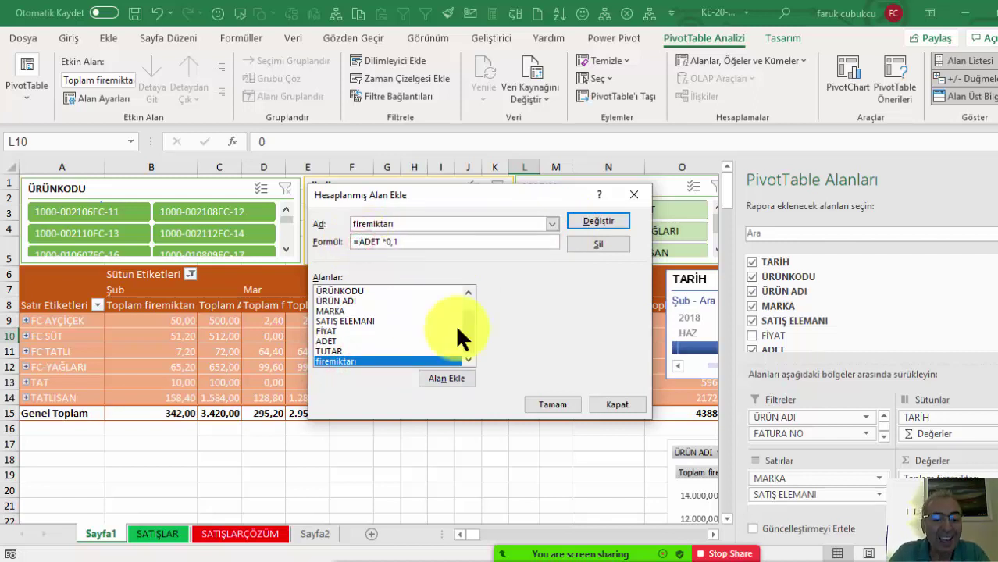
# - Change the firemiktarı formula to =EĞER(ADET>50;ADET*0,3;ADET*0,1) and apply it
pyautogui.press('Home')
pyautogui.press('Right')
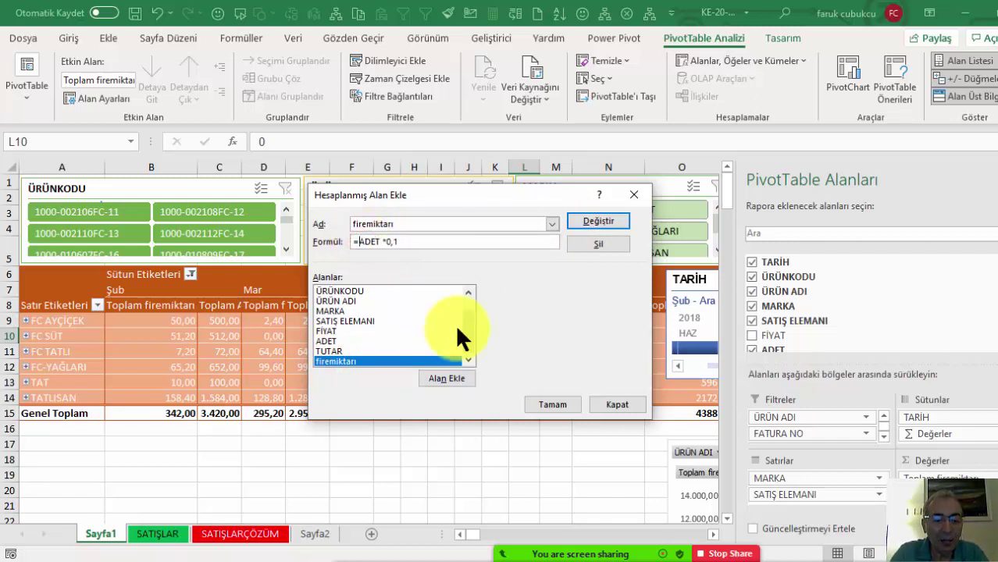
pyautogui.write('EĞER(')
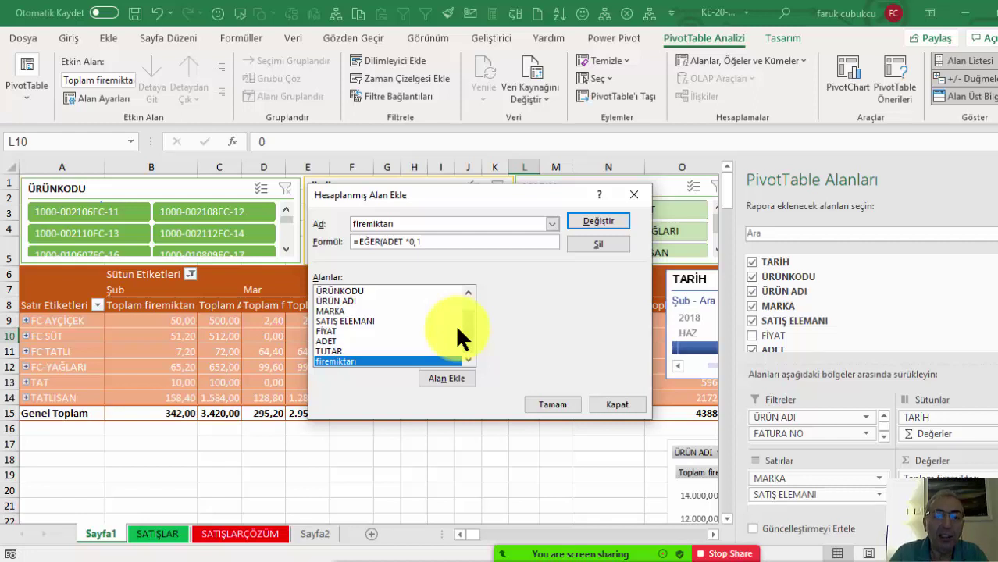
pyautogui.click(403, 243)
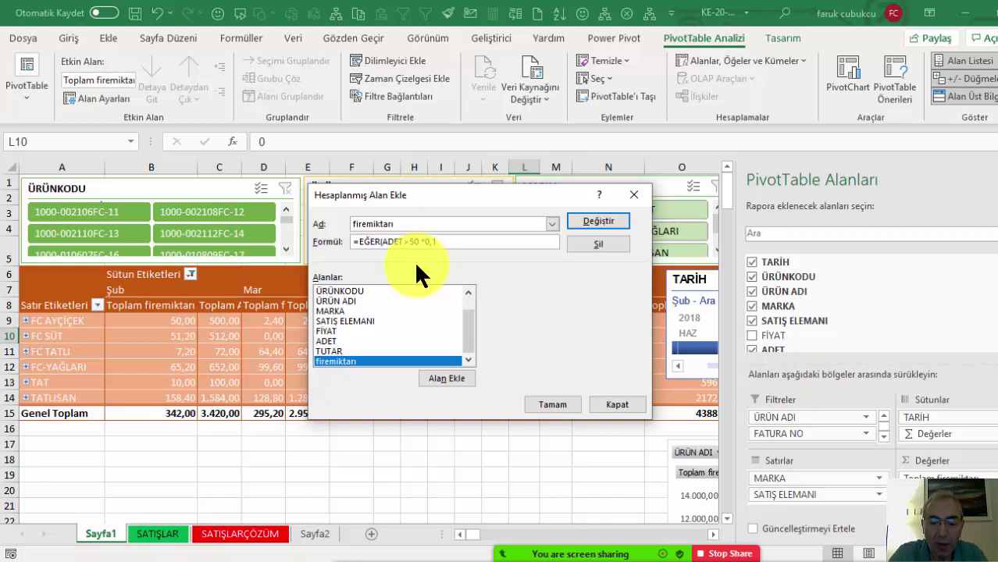
pyautogui.write('ADE')
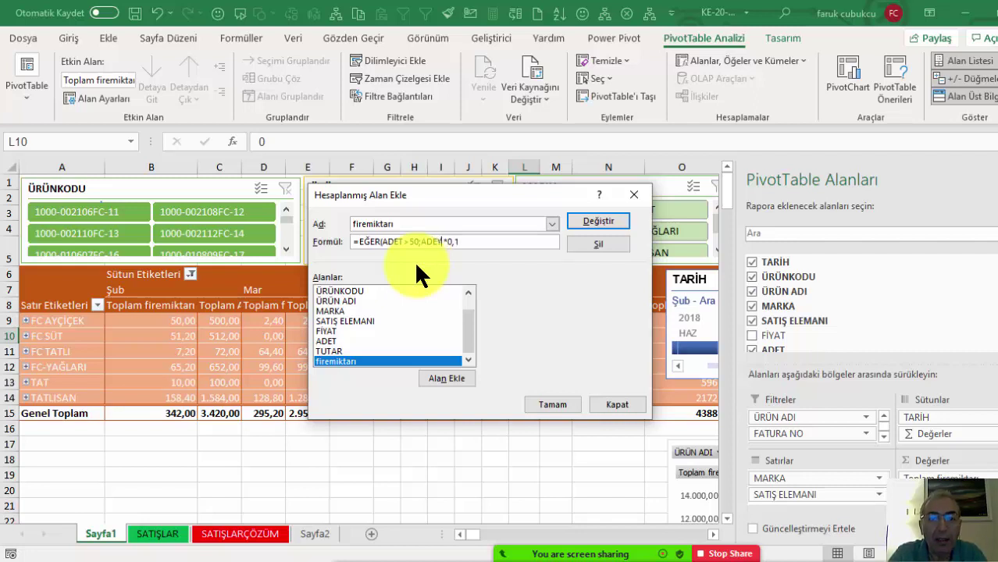
pyautogui.write('T')
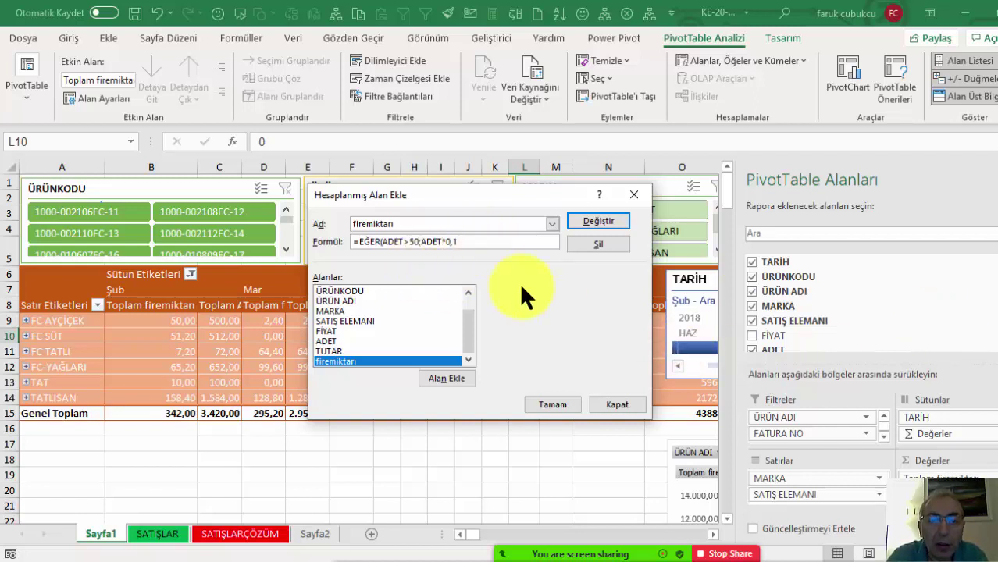
pyautogui.press('BackSpace')
pyautogui.write('3;ADET*0,1)')
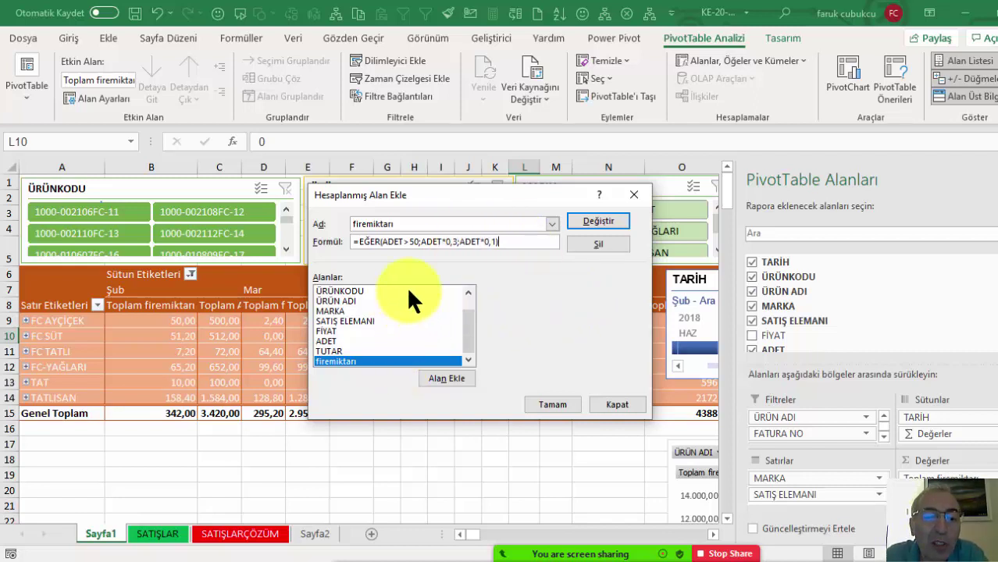
pyautogui.click(594, 245)
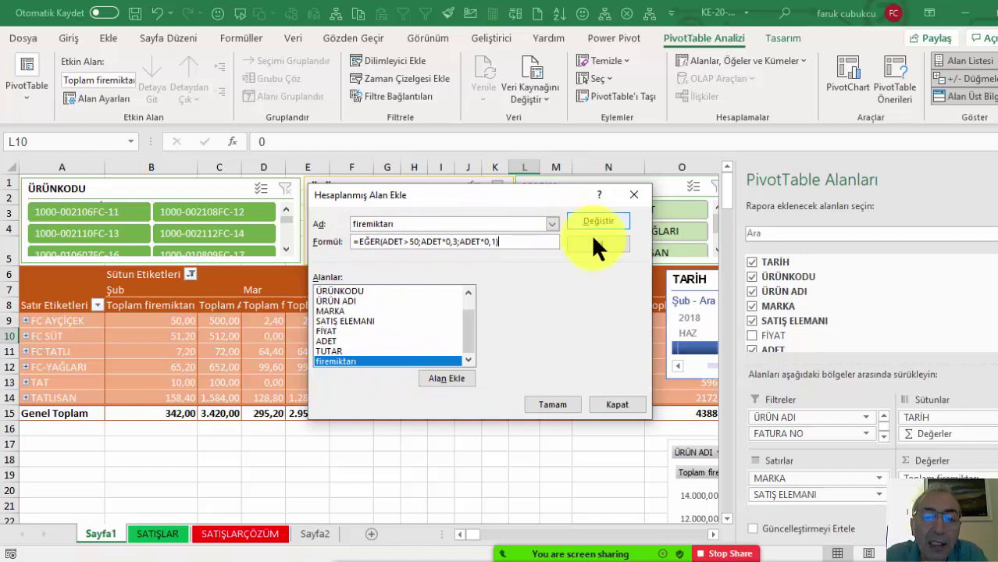
pyautogui.click(552, 403)
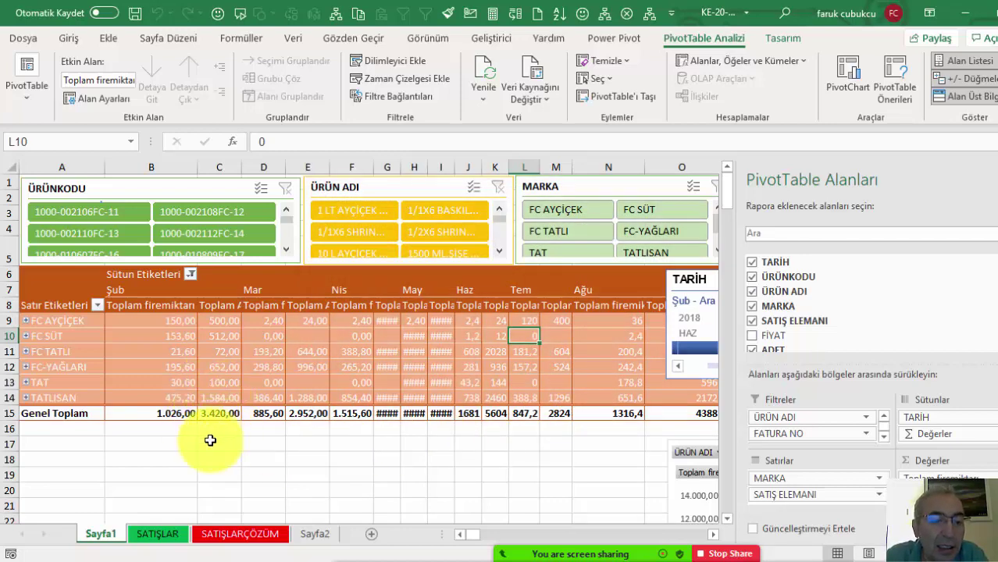
# - Remove and re-add ADET so Toplam ADET sits beside firemiktarı for each month
pyautogui.moveTo(222, 415)
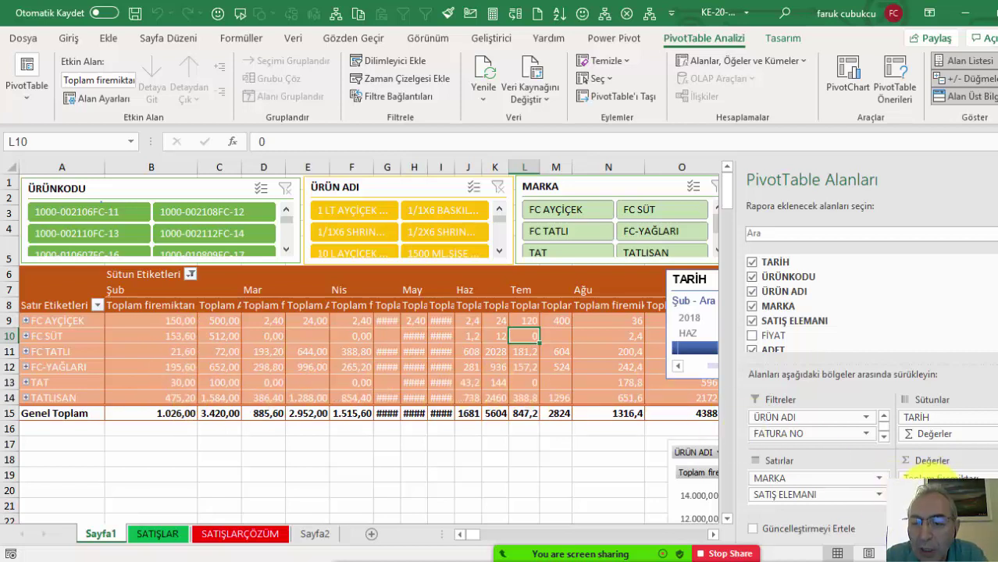
pyautogui.moveTo(934, 469); pyautogui.dragTo(854, 331)
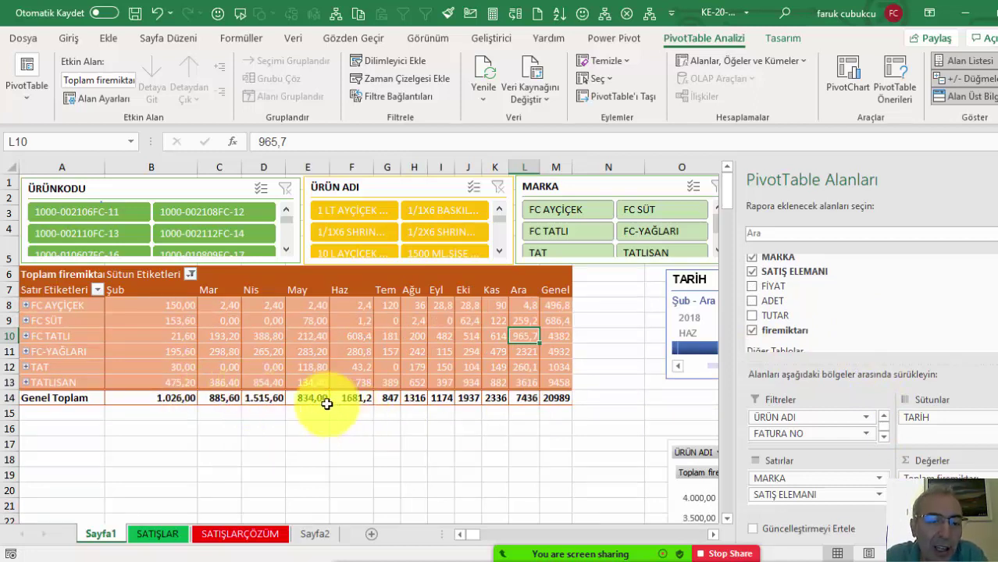
pyautogui.moveTo(891, 414); pyautogui.dragTo(622, 399)
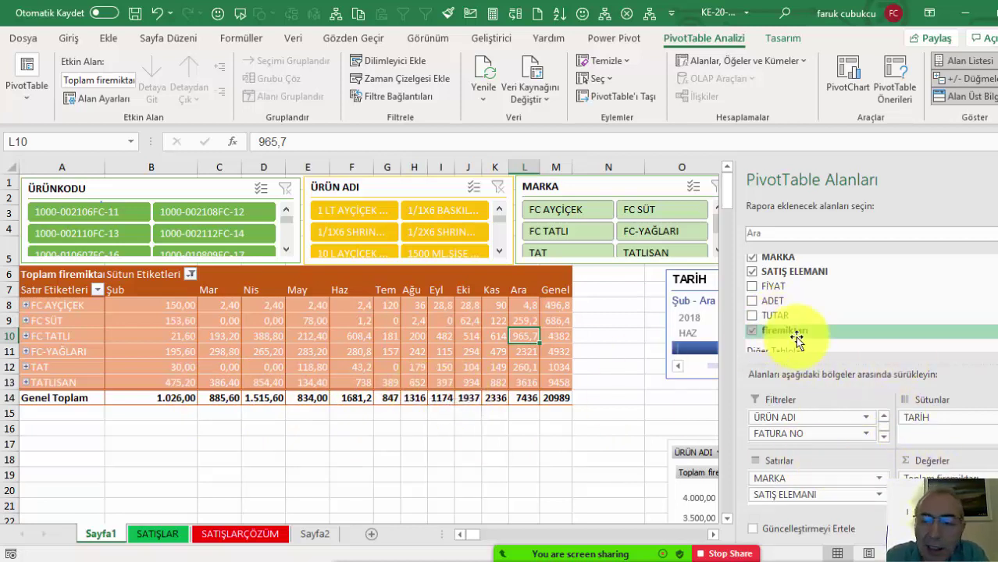
pyautogui.moveTo(621, 399)
pyautogui.mouseDown()
pyautogui.moveTo(882, 426)
pyautogui.moveTo(761, 294)
pyautogui.mouseUp()
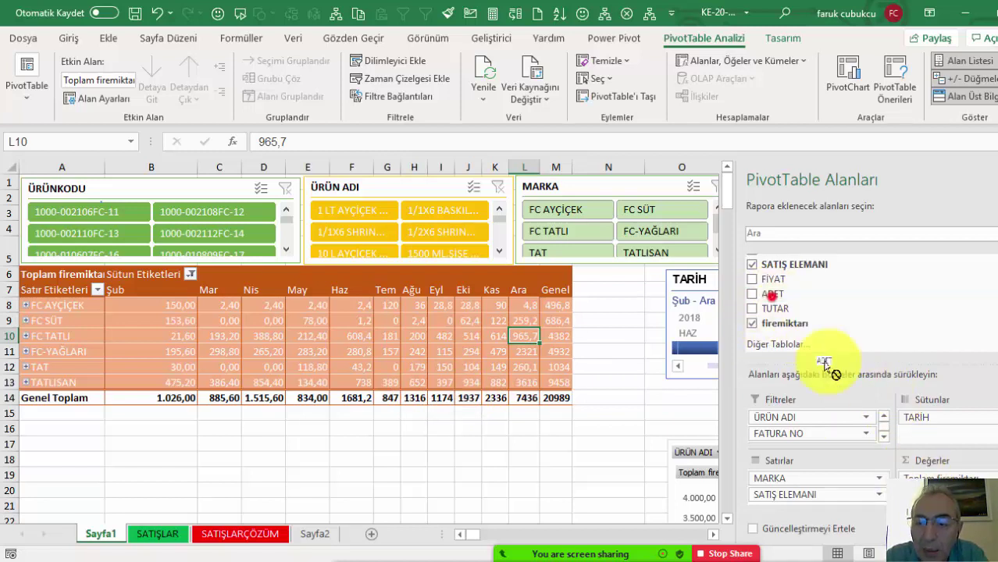
pyautogui.moveTo(932, 461); pyautogui.dragTo(929, 475)
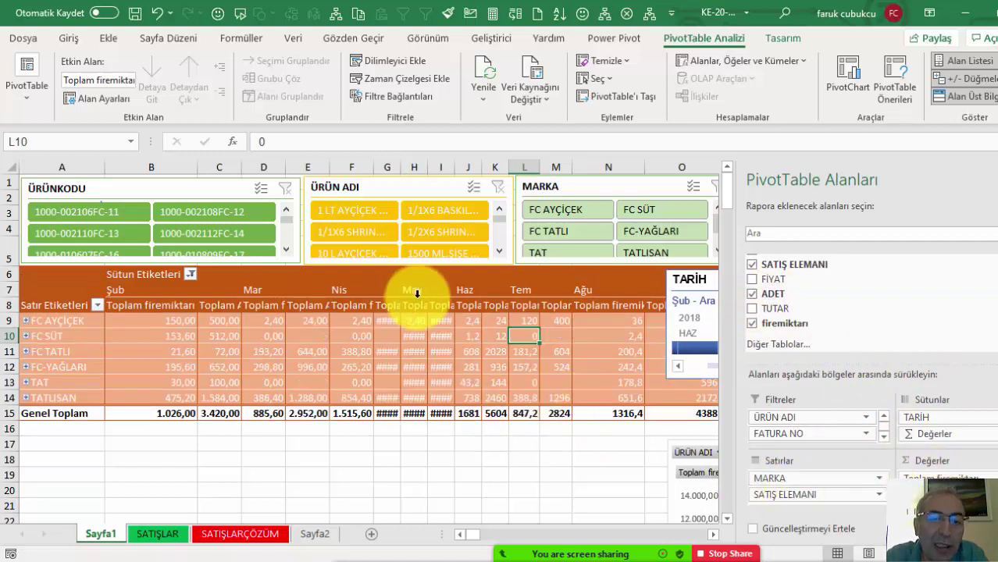
# - Auto-fit columns G, H and I so the May totals are readable
pyautogui.doubleClick(405, 166)
pyautogui.doubleClick(472, 165)
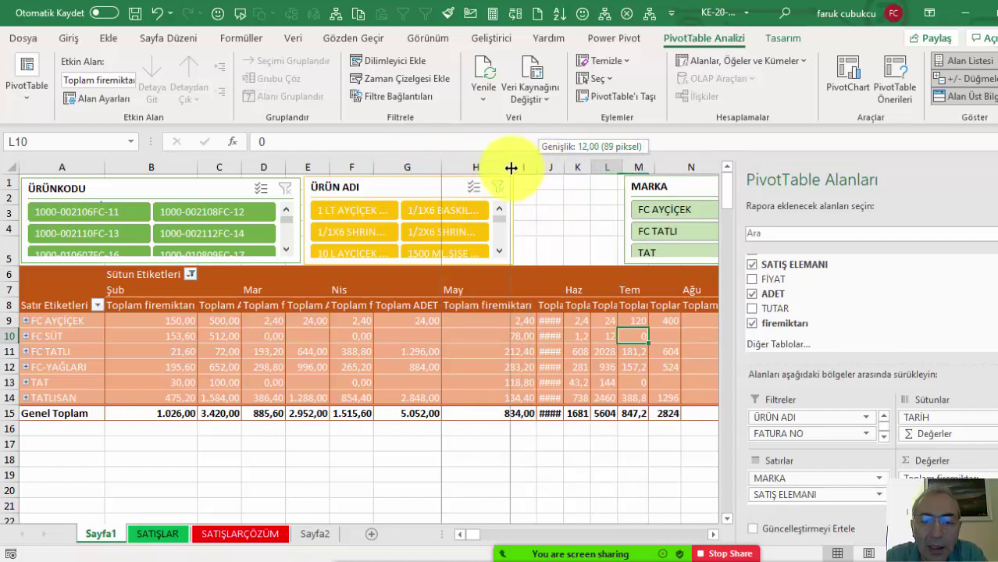
pyautogui.moveTo(540, 167); pyautogui.dragTo(509, 166)
pyautogui.doubleClick(531, 167)
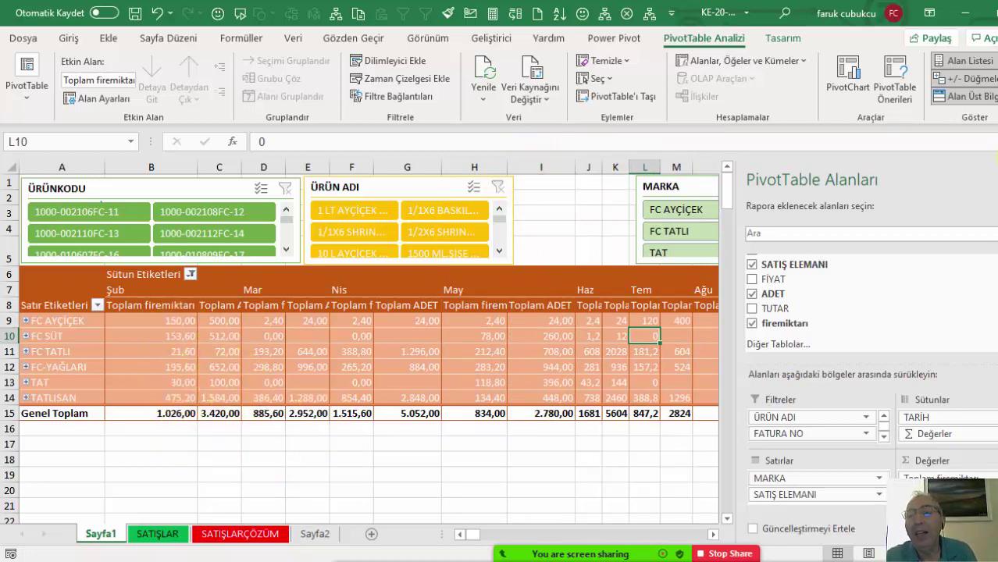
# - Hide the PivotTable field list and switch to the SATIŞLAR data sheet
pyautogui.click(967, 60)
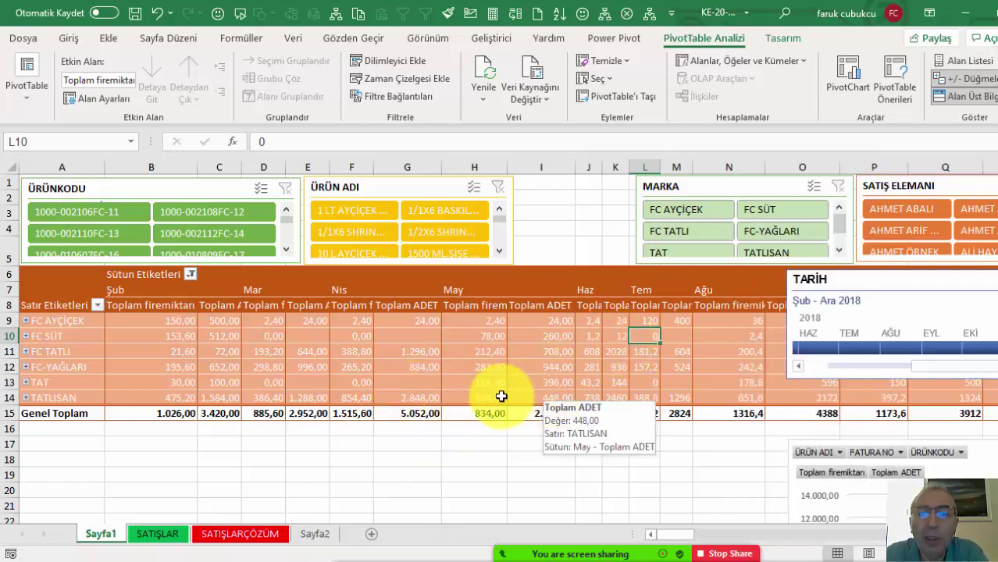
pyautogui.moveTo(436, 354)
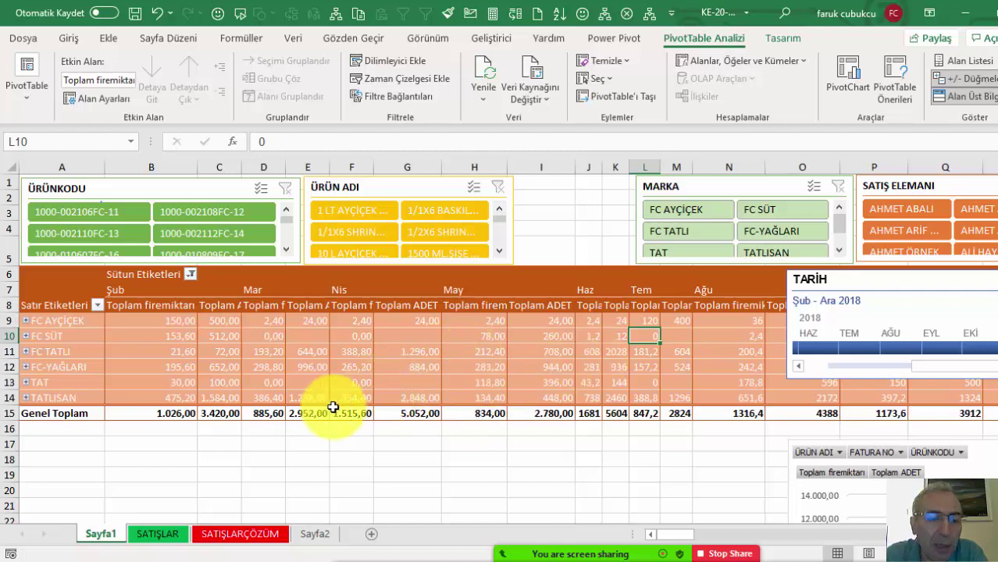
pyautogui.click(158, 539)
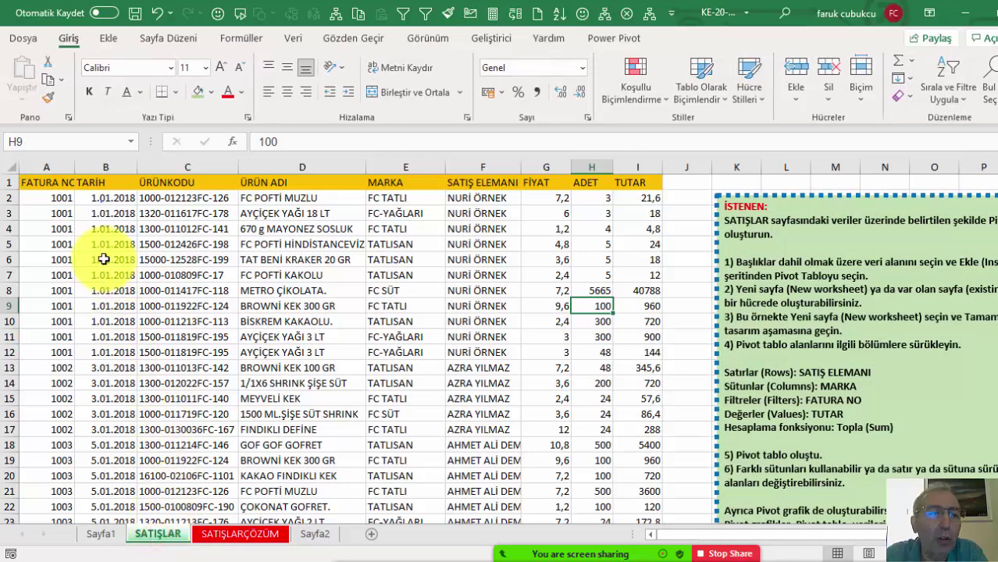
# - Start a new PivotTable, cancel it, and return to the Sayfa1 sheet
pyautogui.click(109, 39)
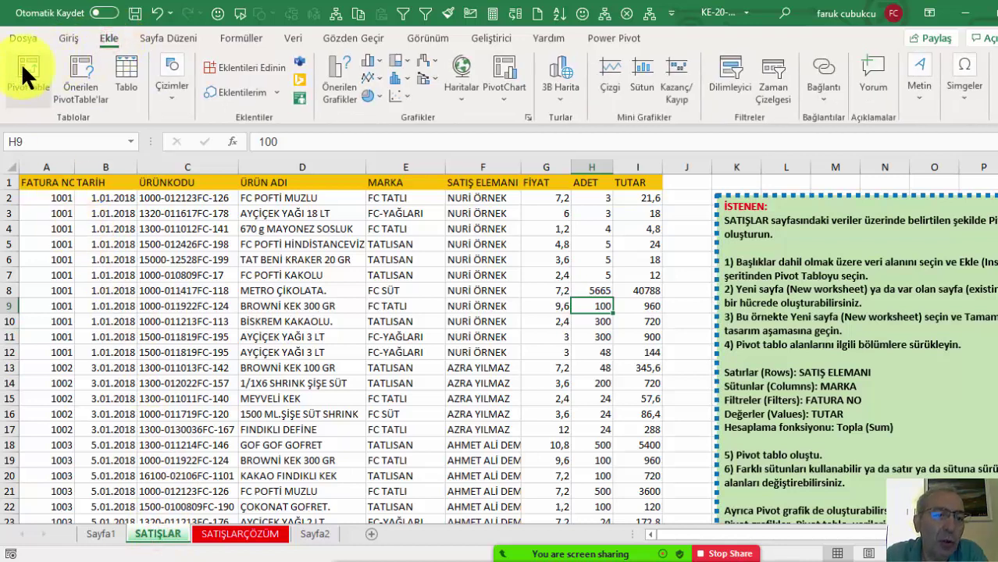
pyautogui.click(23, 70)
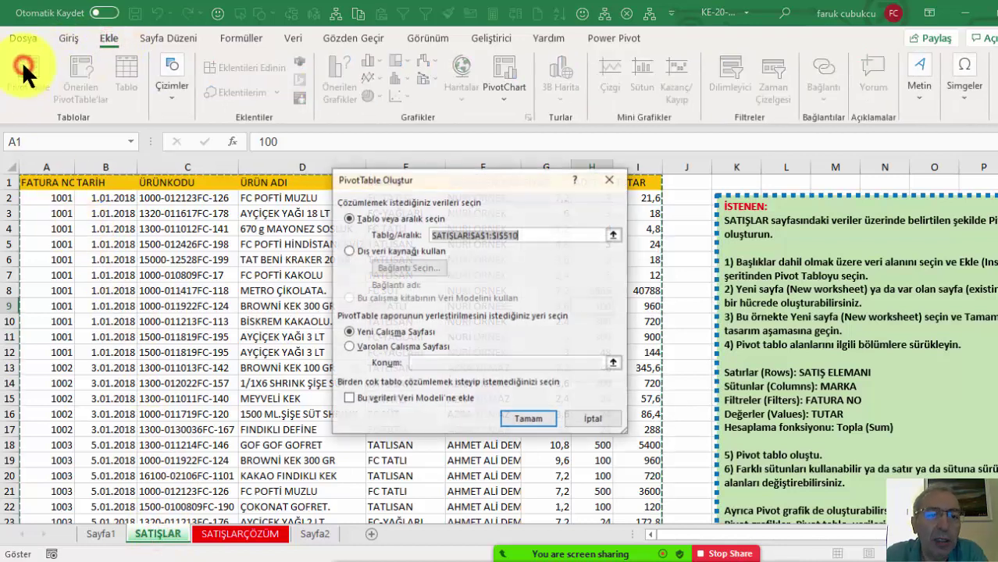
pyautogui.click(594, 420)
pyautogui.click(100, 534)
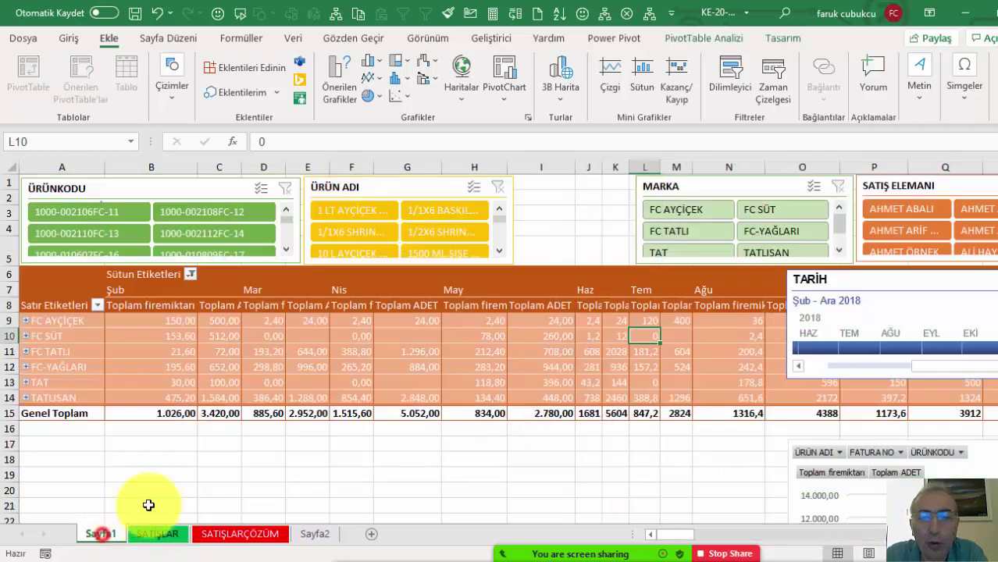
# - Remove MARKA from the pivot rows, leaving SATIŞ ELEMANI as row labels
pyautogui.rightClick(578, 319)
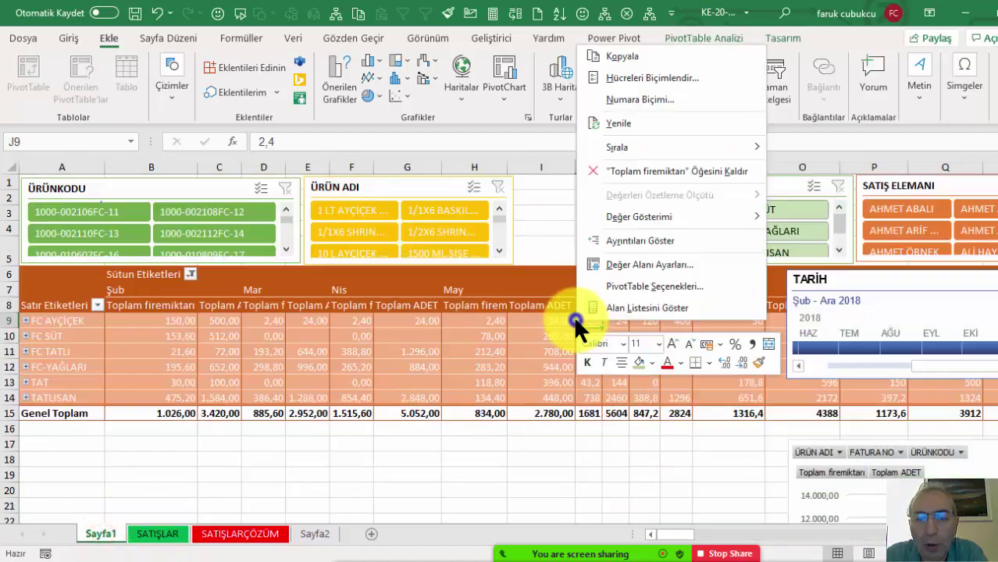
pyautogui.click(617, 309)
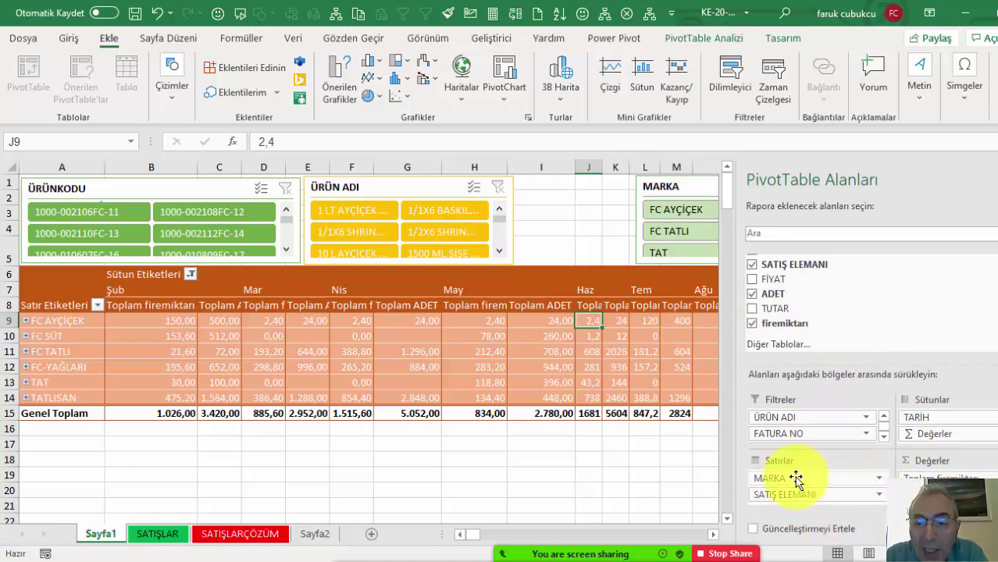
pyautogui.moveTo(796, 478); pyautogui.dragTo(805, 320)
# - Put MARKA back into Rows above SATIŞ ELEMANI and remove Toplam firemiktarı from Values
pyautogui.scroll(3, 789, 312)
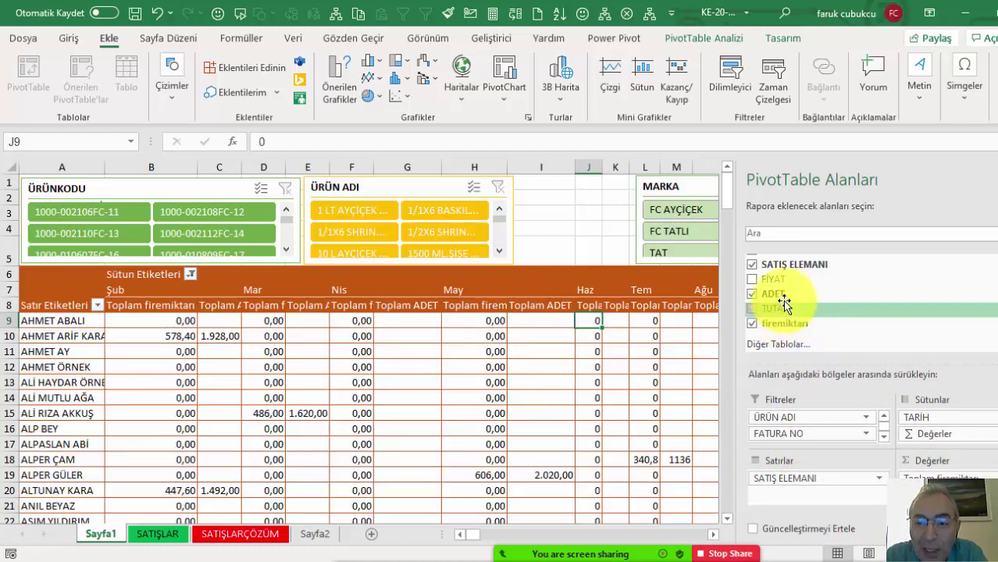
pyautogui.scroll(-2, 781, 289)
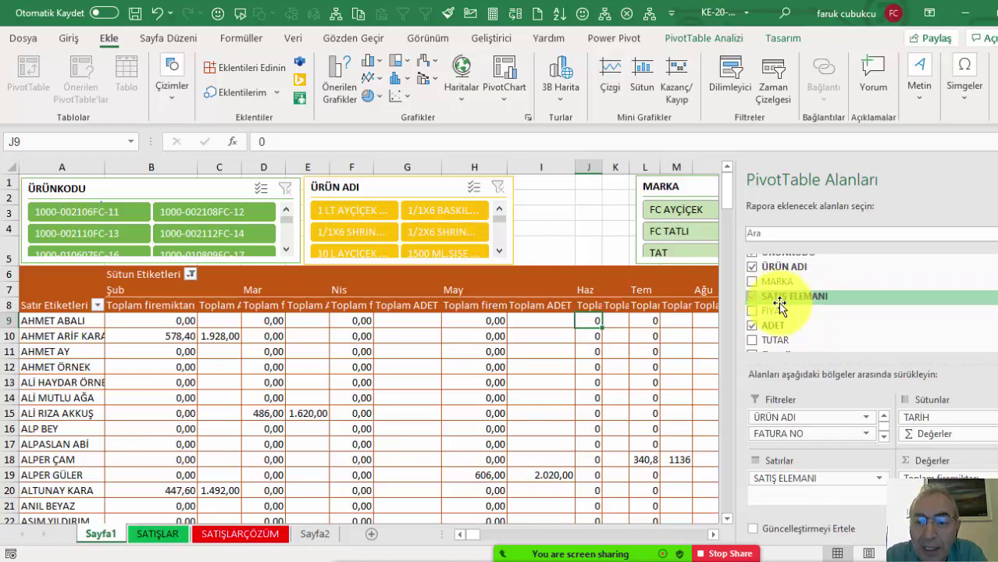
pyautogui.moveTo(776, 286)
pyautogui.mouseDown()
pyautogui.moveTo(790, 469)
pyautogui.moveTo(781, 474)
pyautogui.mouseUp()
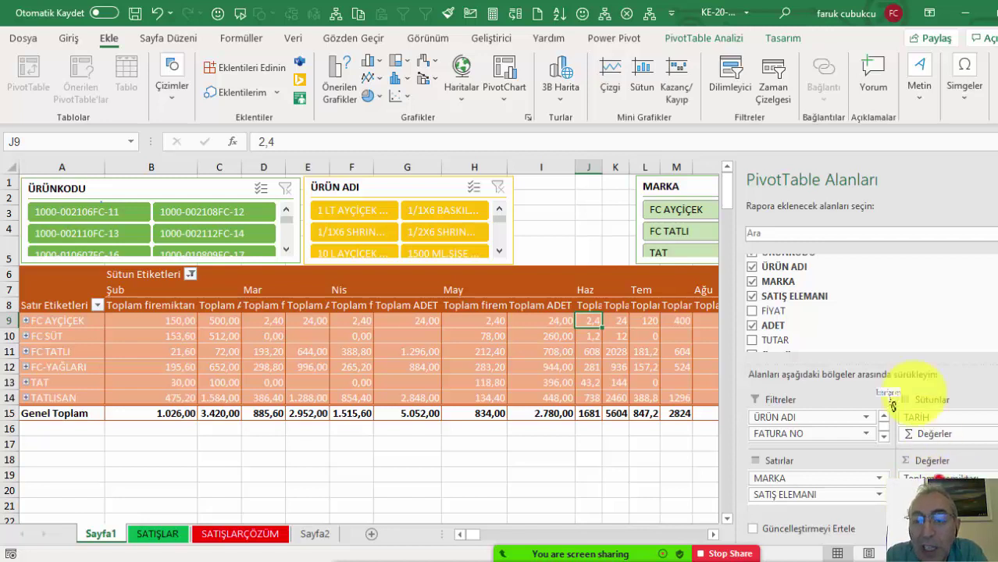
pyautogui.moveTo(893, 404); pyautogui.dragTo(869, 344)
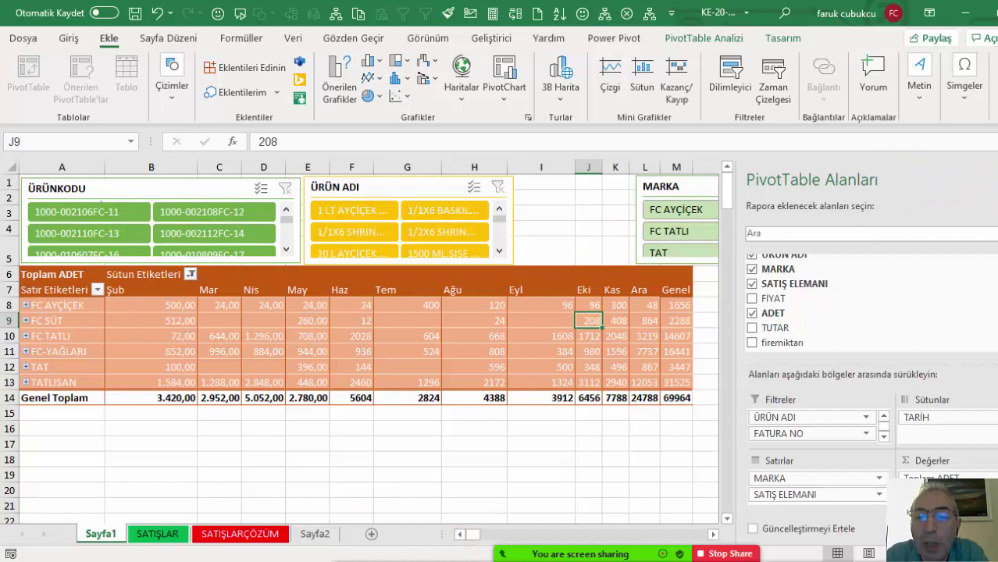
pyautogui.scroll(-3, 367, 319)
pyautogui.scroll(3, 340, 319)
# - Check the month and MARKA filter menus without changing anything
pyautogui.click(270, 336)
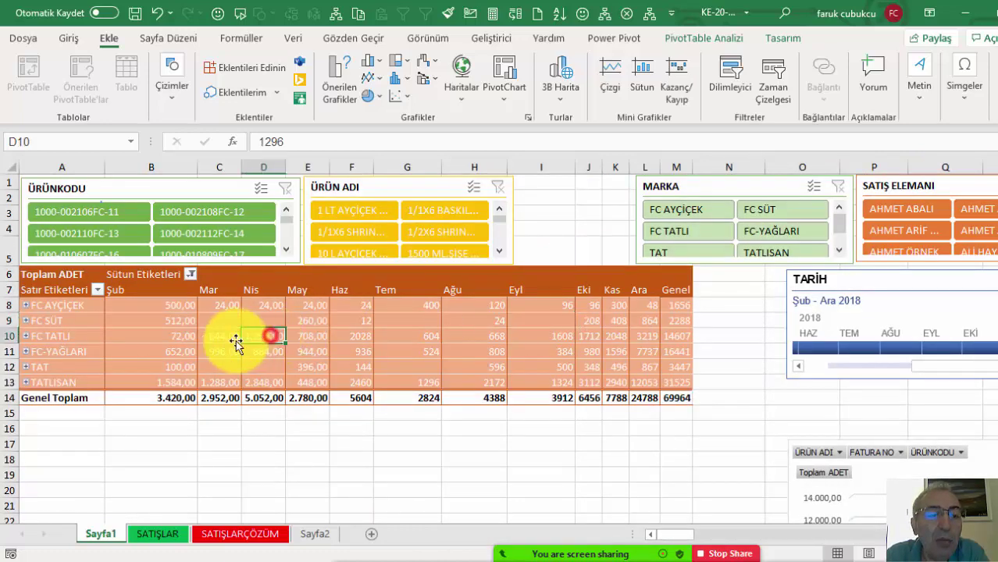
pyautogui.click(190, 274)
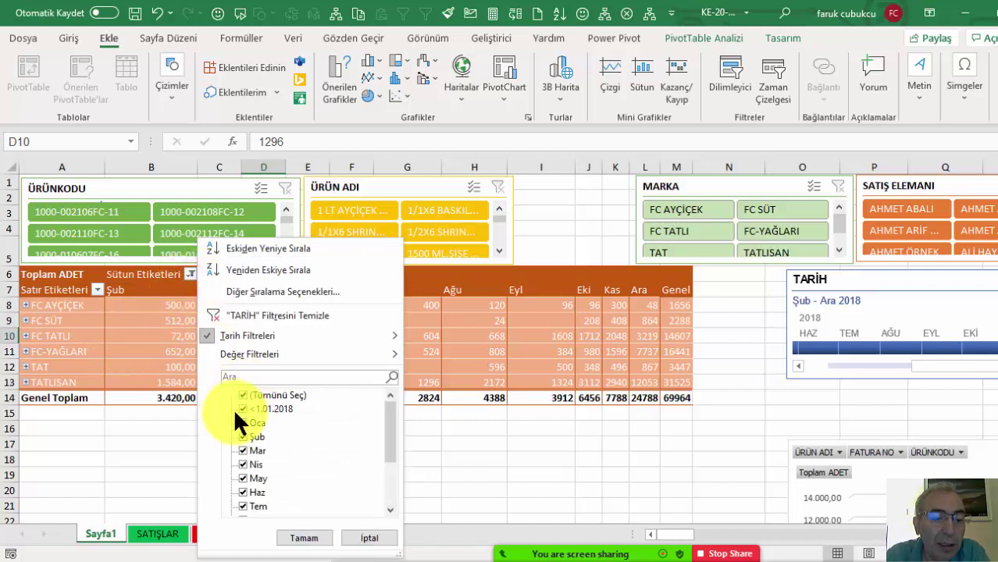
pyautogui.click(160, 337)
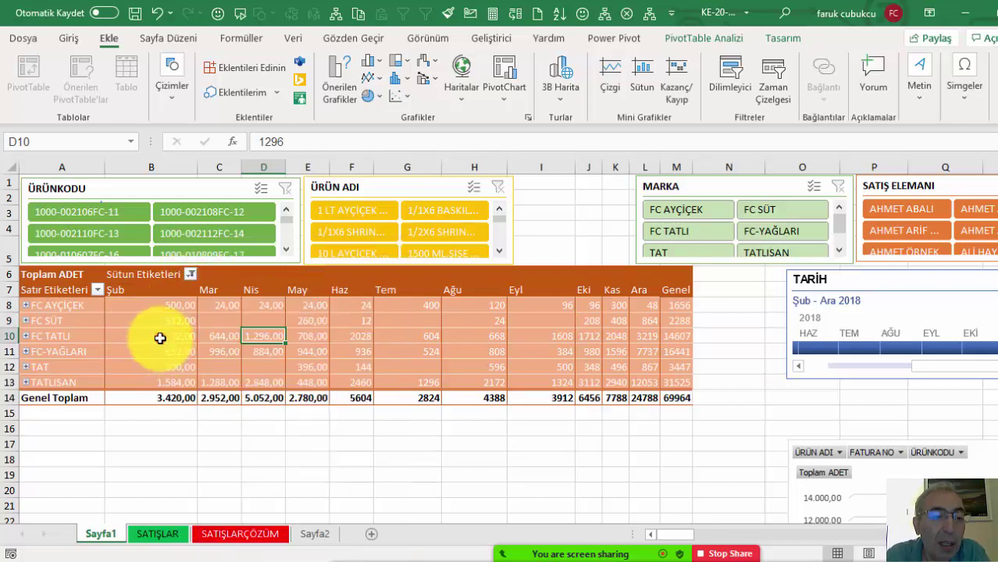
pyautogui.click(67, 321)
pyautogui.click(97, 290)
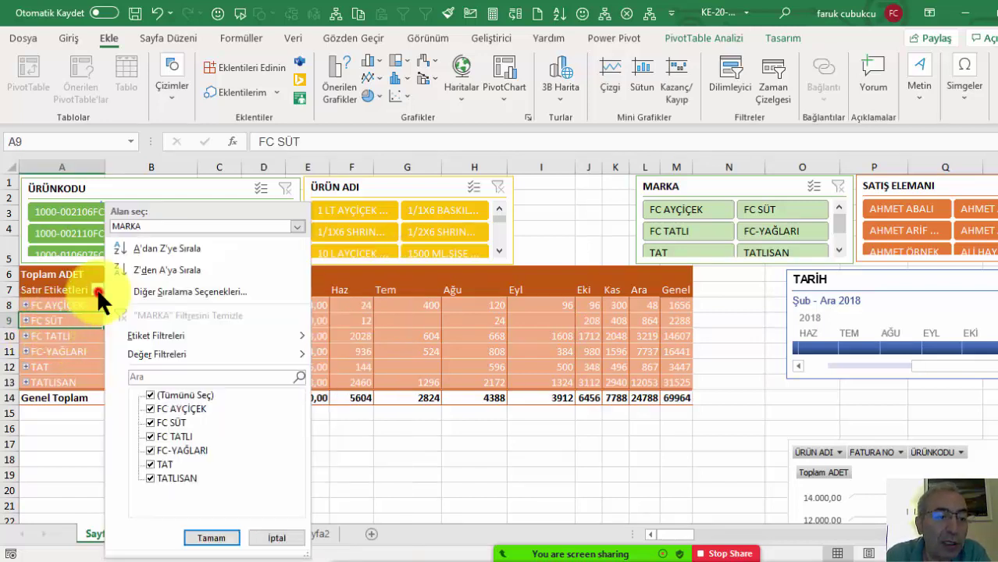
pyautogui.click(324, 341)
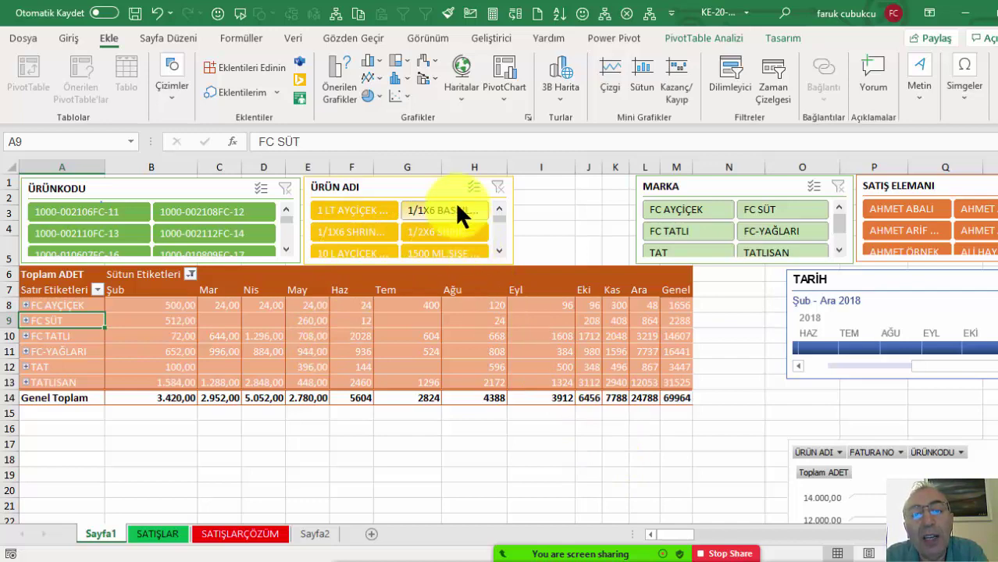
# - Filter the ÜRÜN ADI slicer to one product, then clear that filter
pyautogui.click(349, 211)
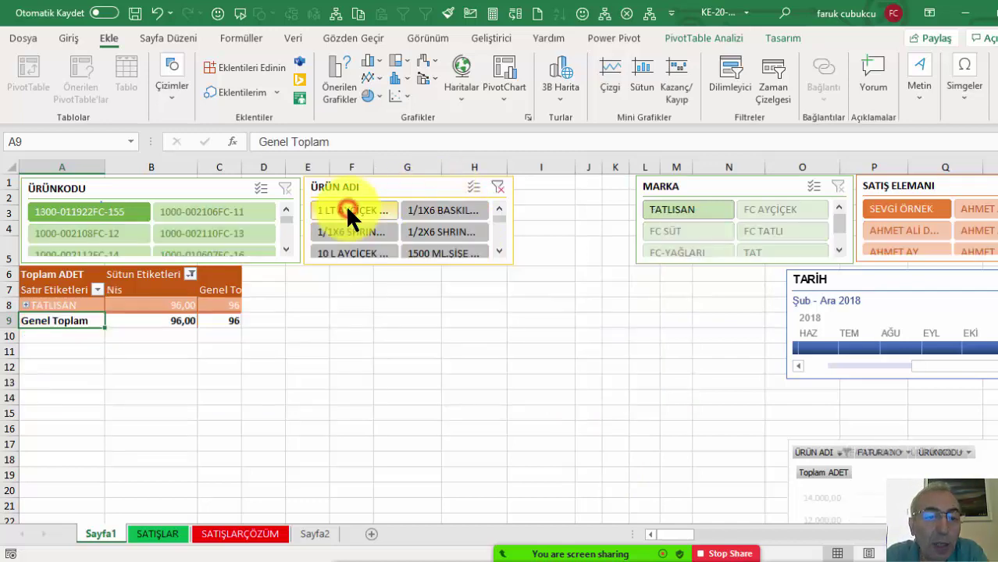
pyautogui.click(497, 188)
pyautogui.click(172, 193)
# - Place ÜRÜNKODU at top-left with ÜRÜN ADI, MARKA and SATIŞ ELEMANI slicers in a row
pyautogui.moveTo(261, 196)
pyautogui.mouseDown()
pyautogui.moveTo(617, 190)
pyautogui.moveTo(519, 434)
pyautogui.mouseUp()
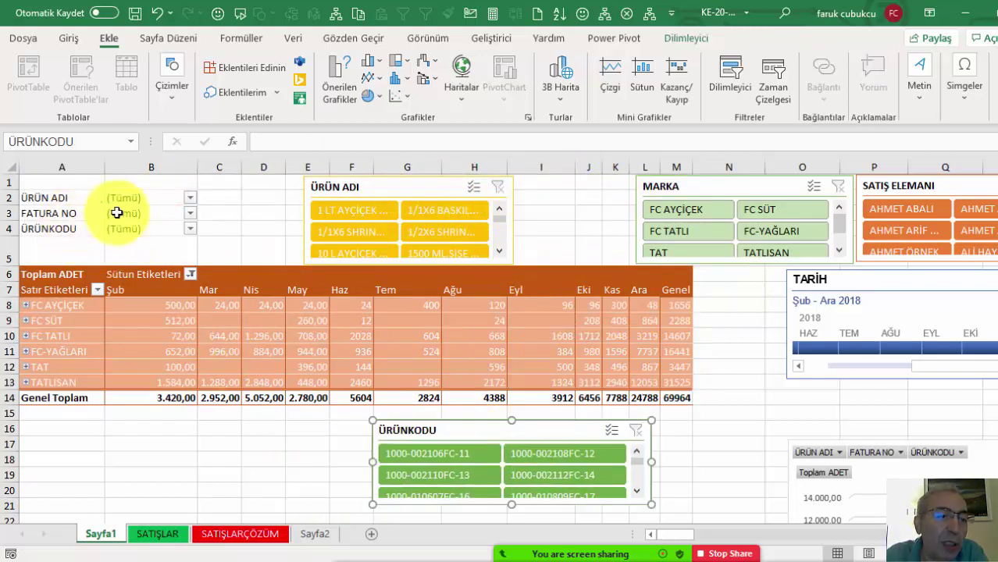
pyautogui.rightClick(528, 319)
pyautogui.click(591, 304)
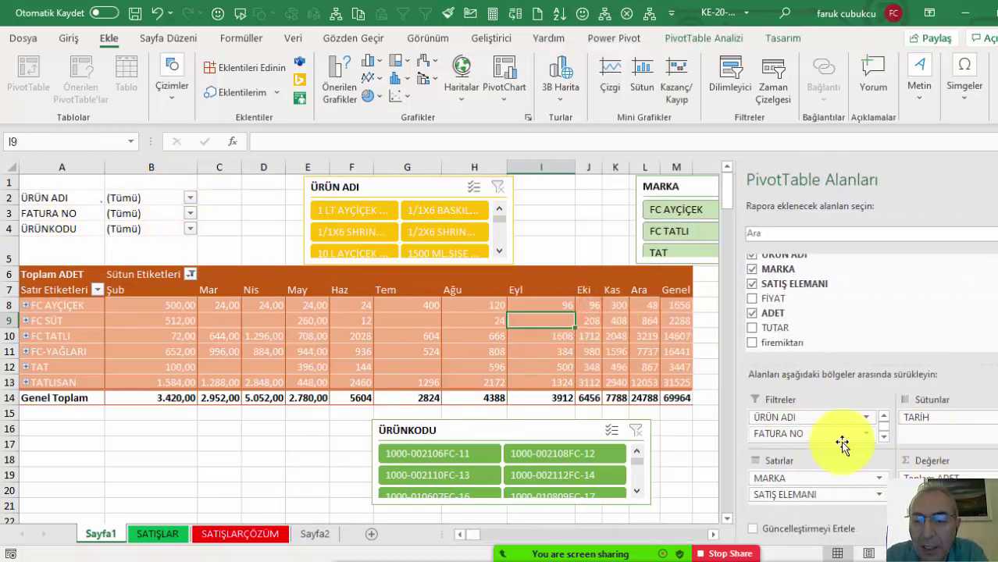
pyautogui.click(992, 180)
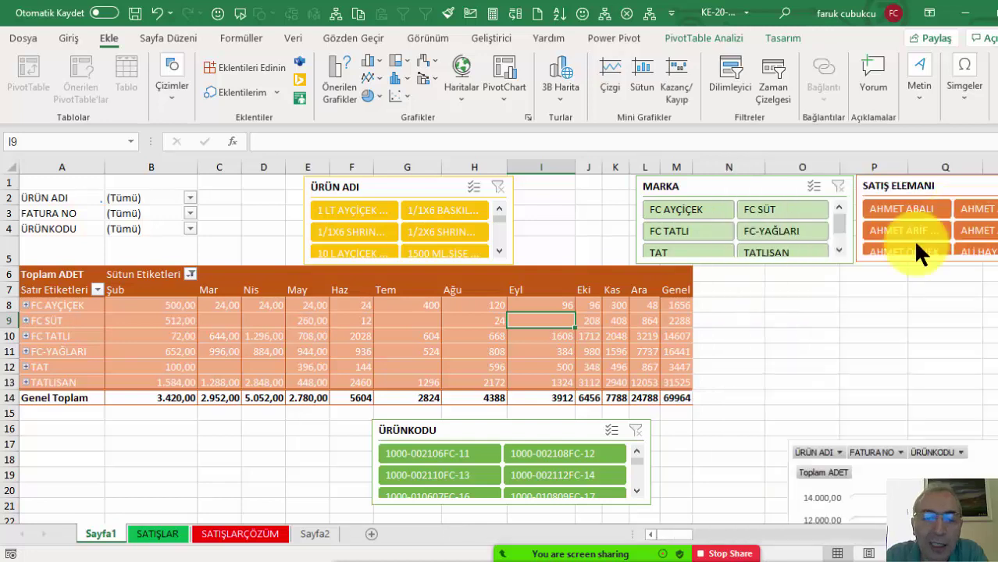
pyautogui.moveTo(557, 433); pyautogui.dragTo(159, 188)
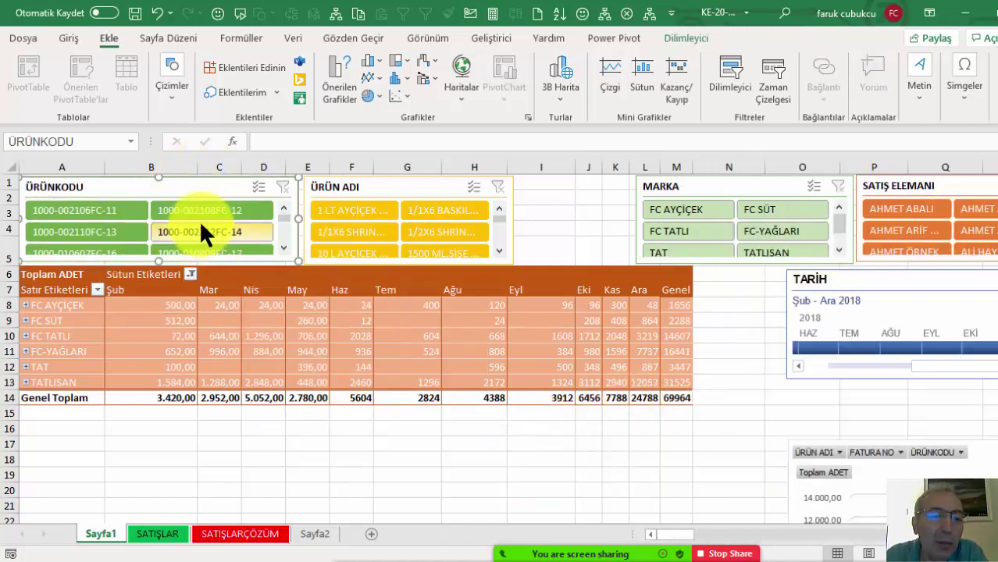
pyautogui.moveTo(719, 189); pyautogui.dragTo(595, 186)
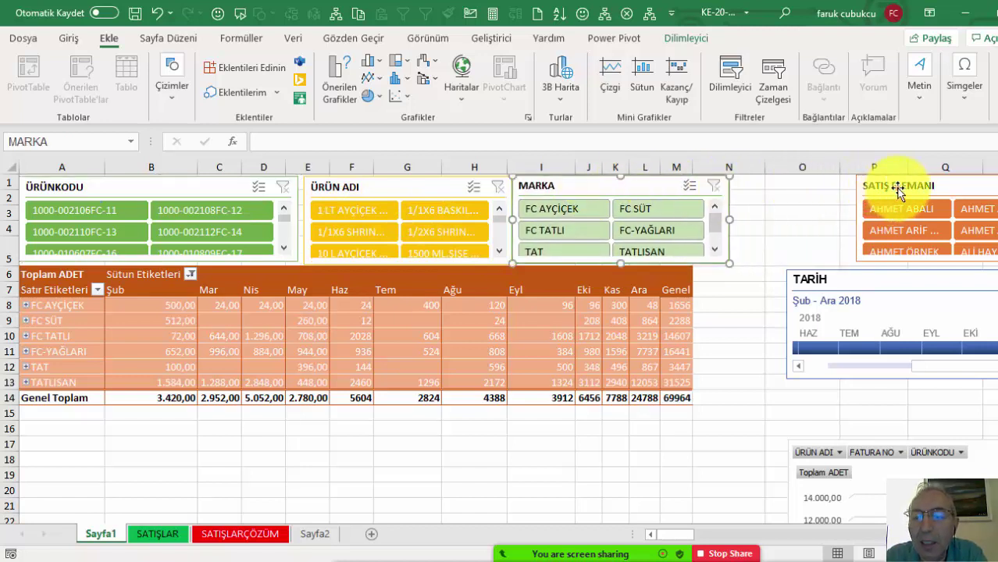
pyautogui.moveTo(896, 186); pyautogui.dragTo(772, 189)
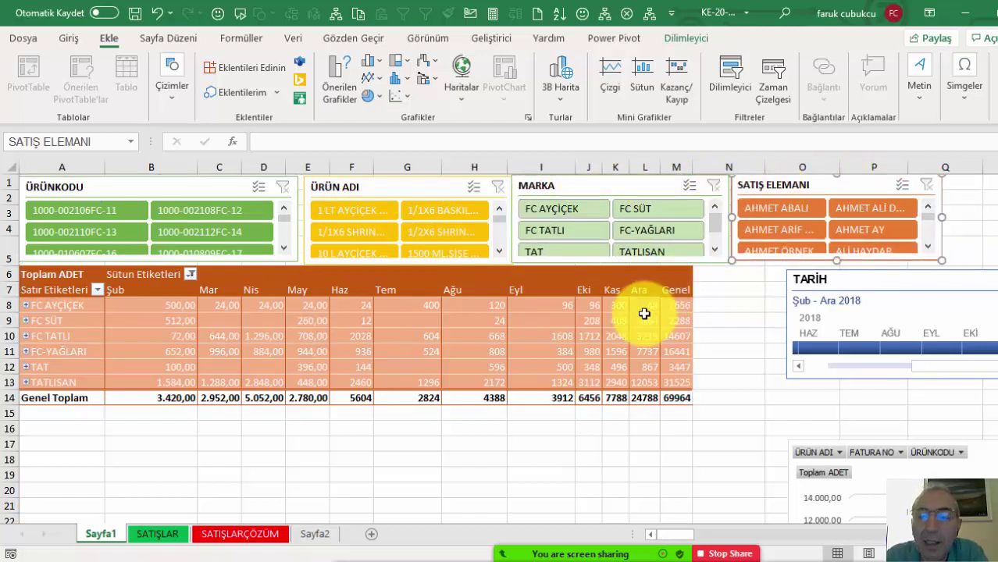
pyautogui.click(462, 356)
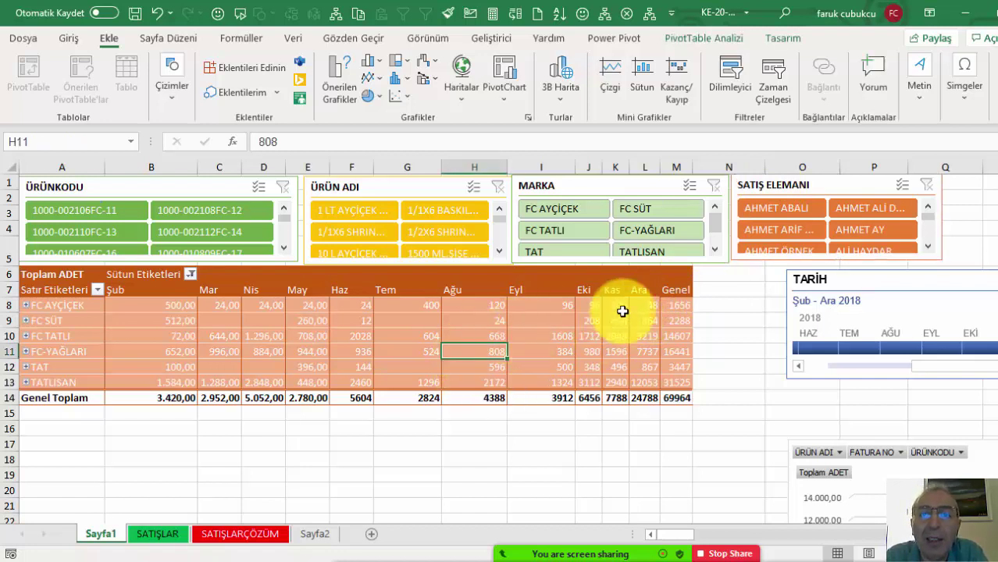
# - Under Design > Subtotals, try hiding subtotals, then show them at the bottom of groups
pyautogui.click(718, 37)
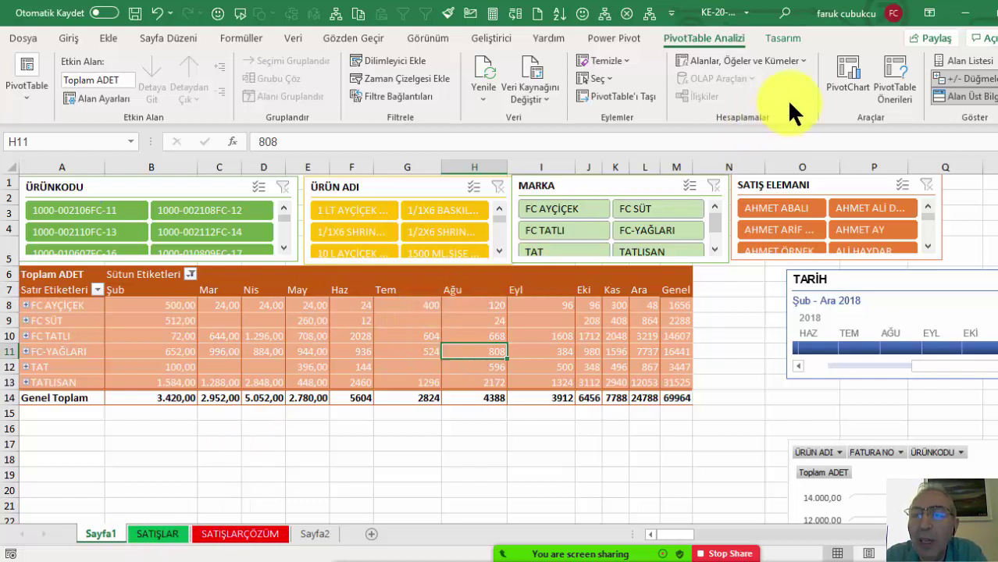
pyautogui.click(778, 37)
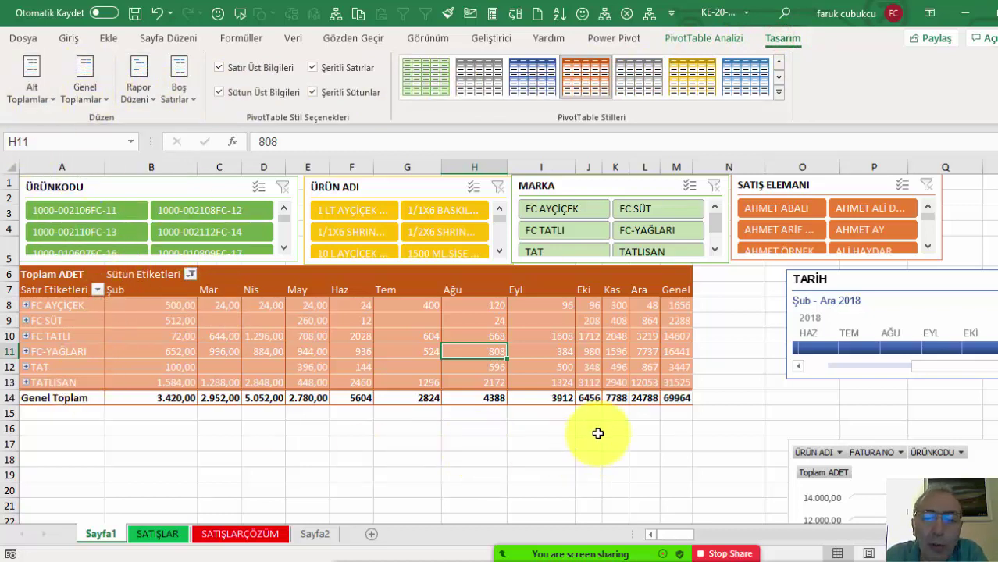
pyautogui.click(49, 94)
pyautogui.click(74, 124)
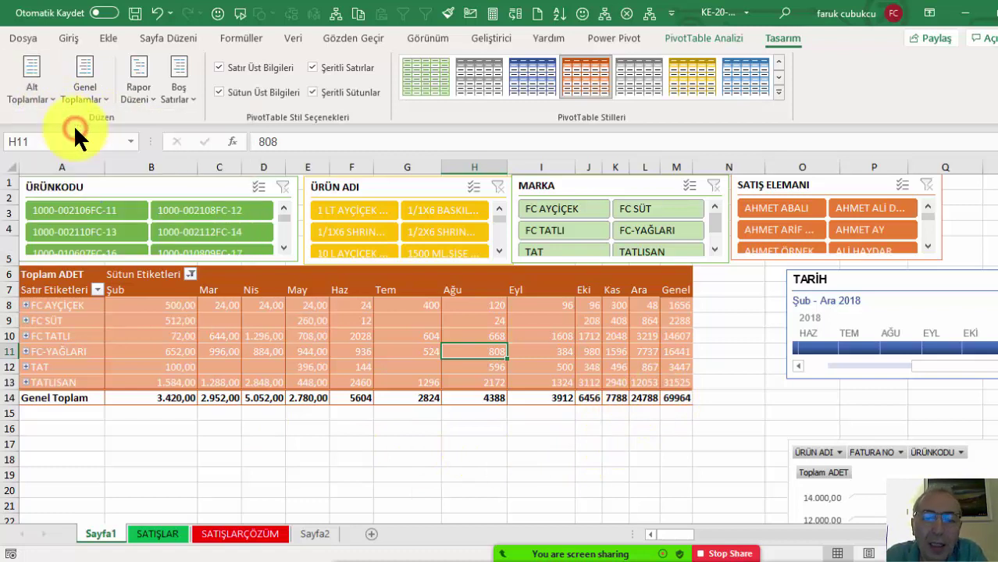
pyautogui.click(49, 97)
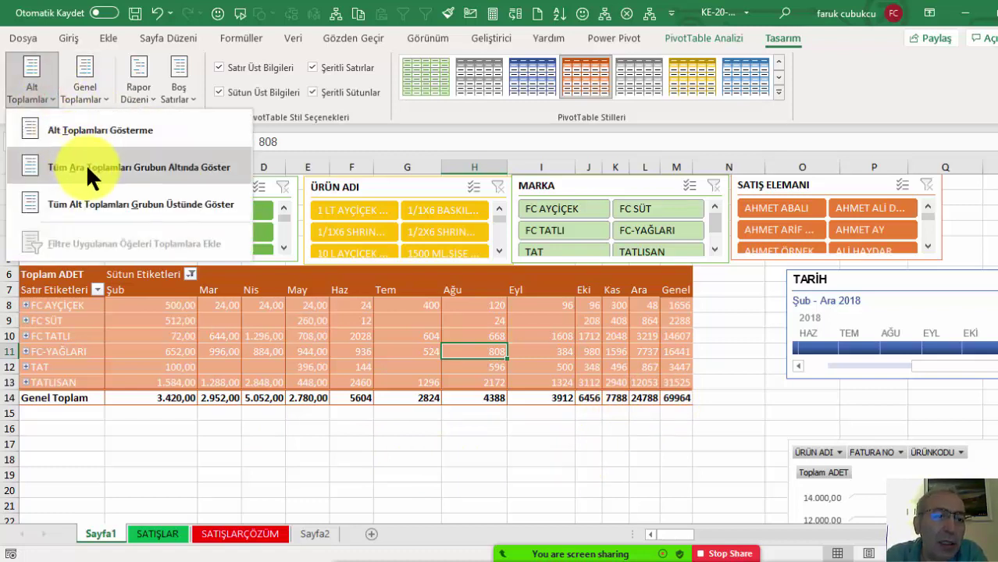
pyautogui.click(134, 164)
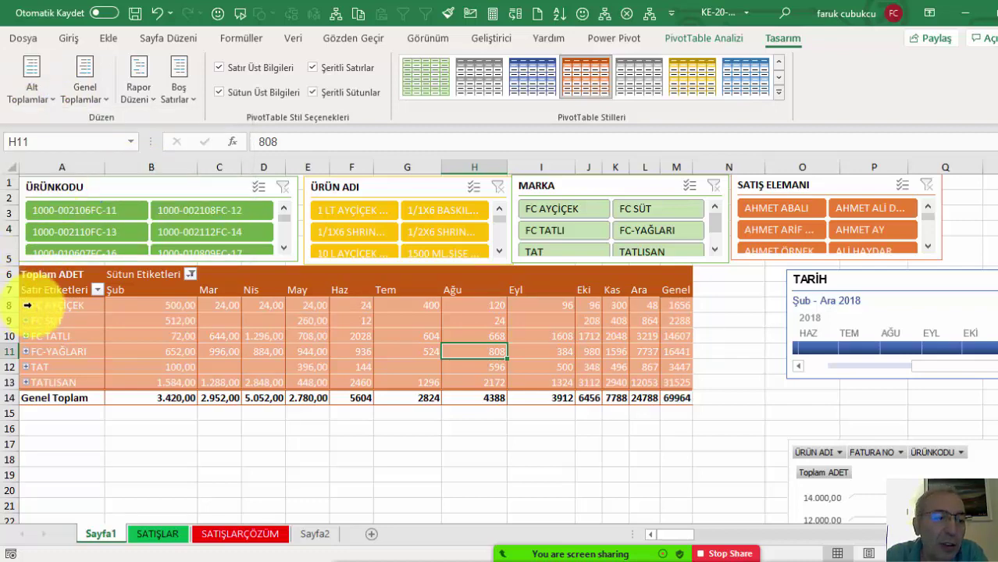
# - Expand FC AYÇİÇEK to check, turn subtotals off, and collapse it again
pyautogui.click(26, 306)
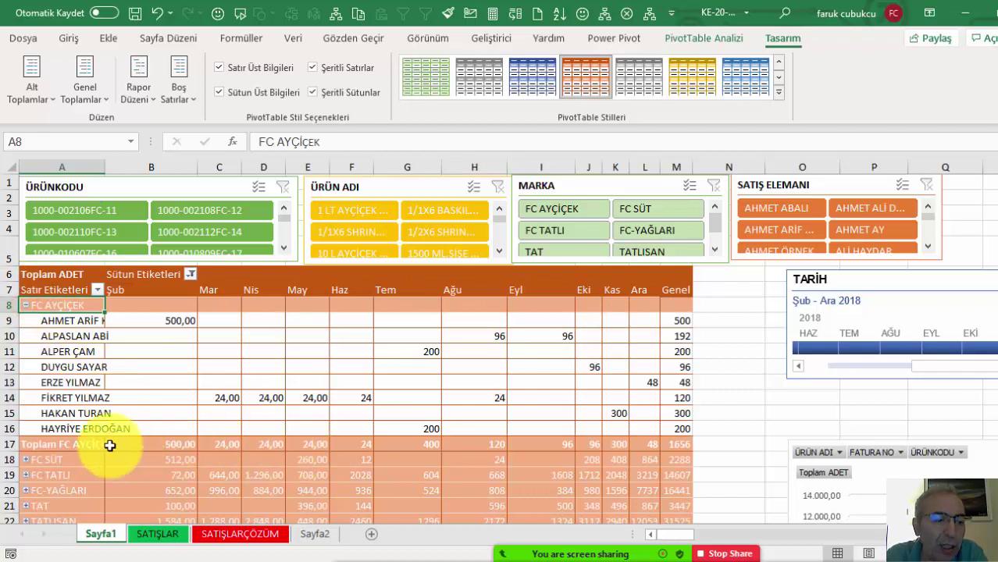
pyautogui.click(44, 100)
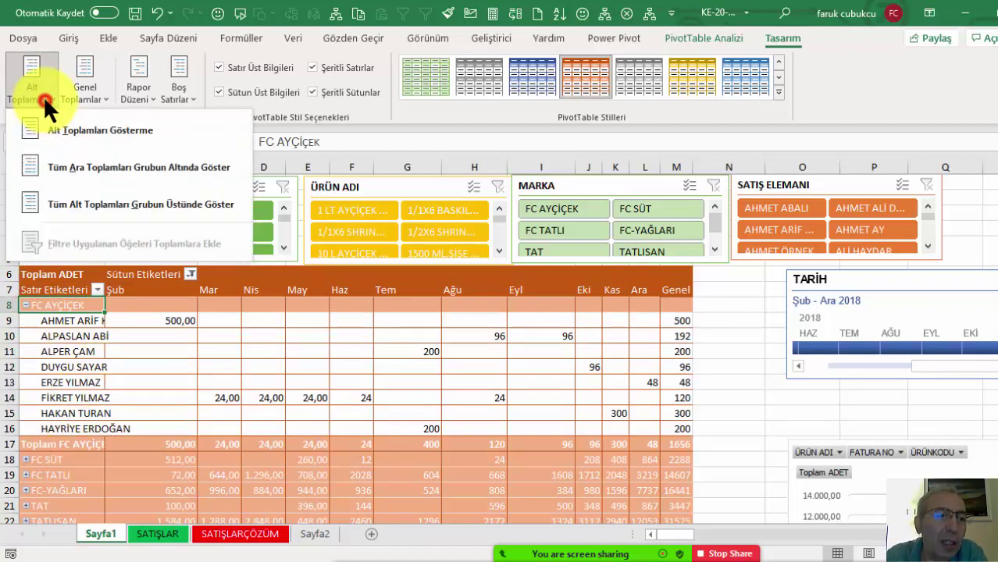
pyautogui.click(71, 129)
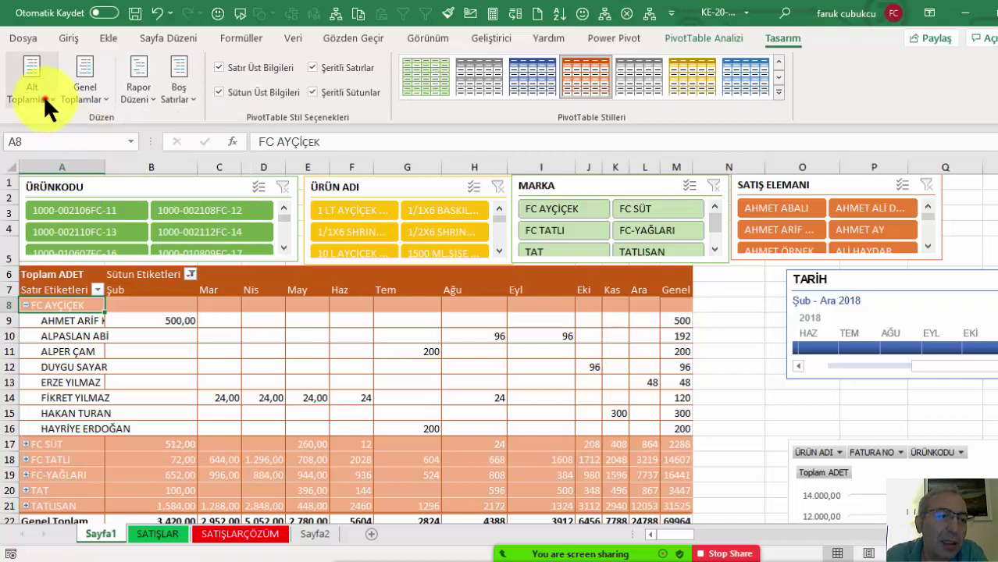
pyautogui.click(43, 95)
pyautogui.click(66, 129)
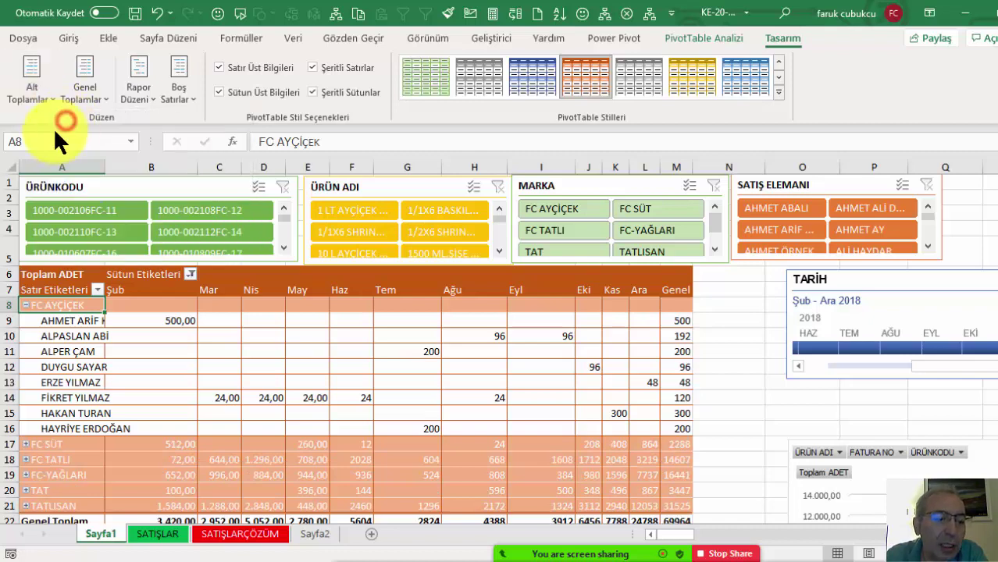
pyautogui.click(27, 305)
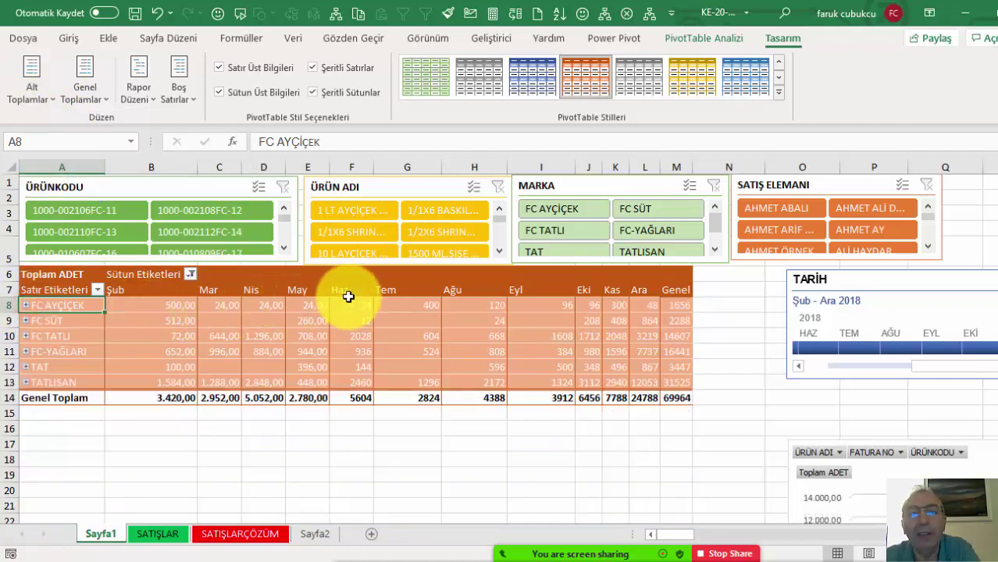
pyautogui.click(327, 310)
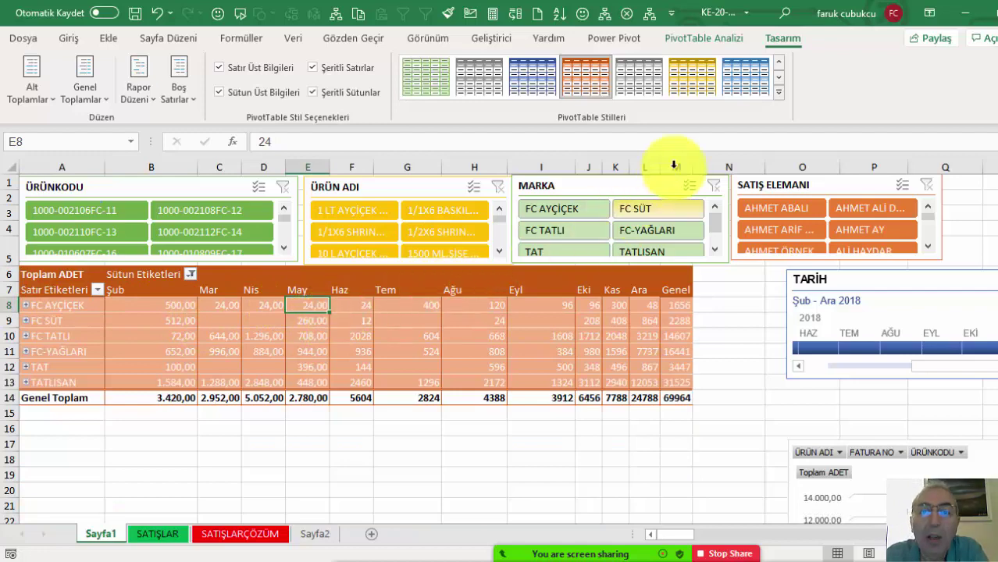
# - Move the PivotChart and TARİH timeline left toward the pivot table
pyautogui.scroll(-1, 361, 344)
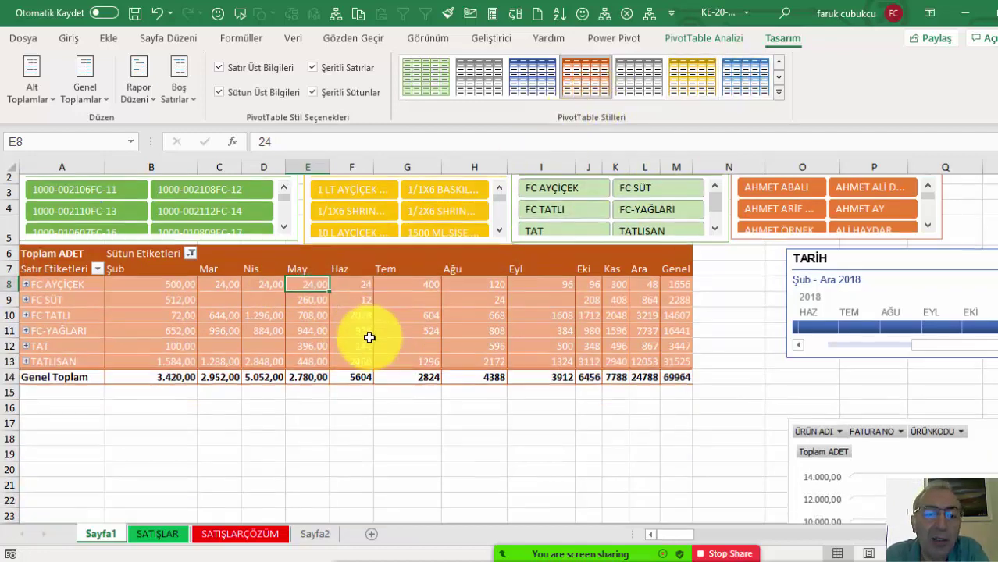
pyautogui.scroll(1, 366, 335)
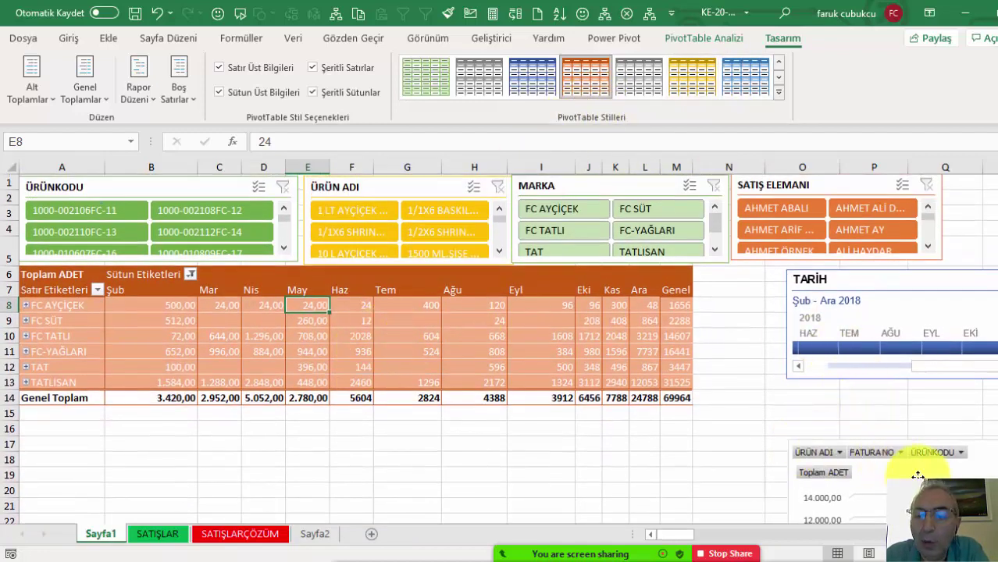
pyautogui.moveTo(876, 469); pyautogui.dragTo(813, 441)
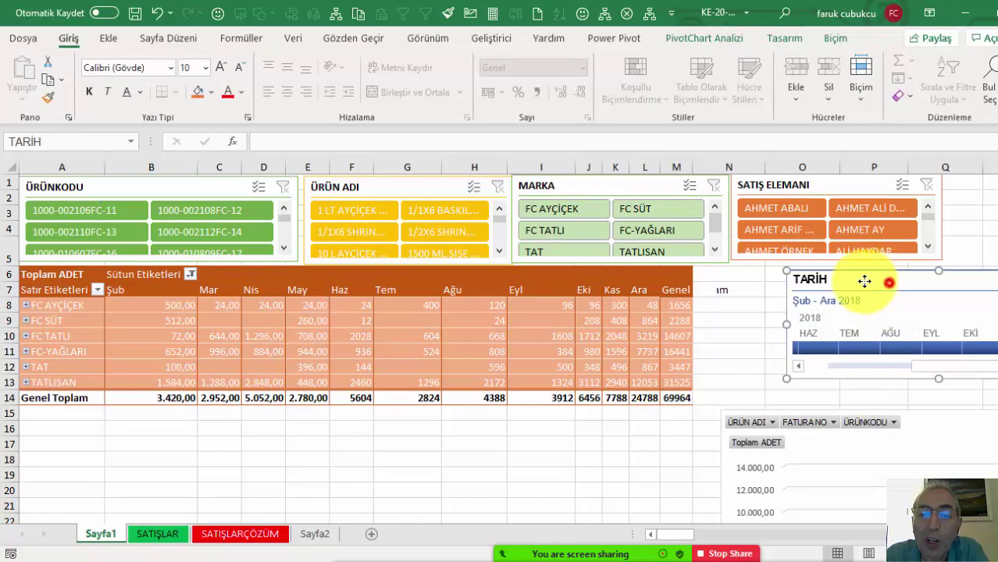
pyautogui.moveTo(865, 282); pyautogui.dragTo(816, 278)
pyautogui.click(517, 332)
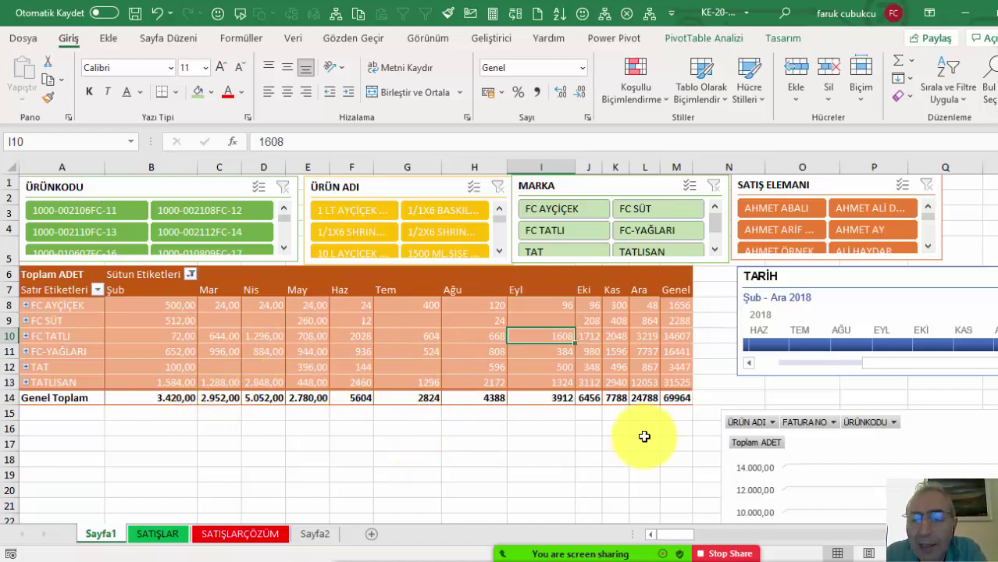
# - Glance at the SATIŞLAR sheet, then narrow column G on Sayfa1
pyautogui.click(159, 534)
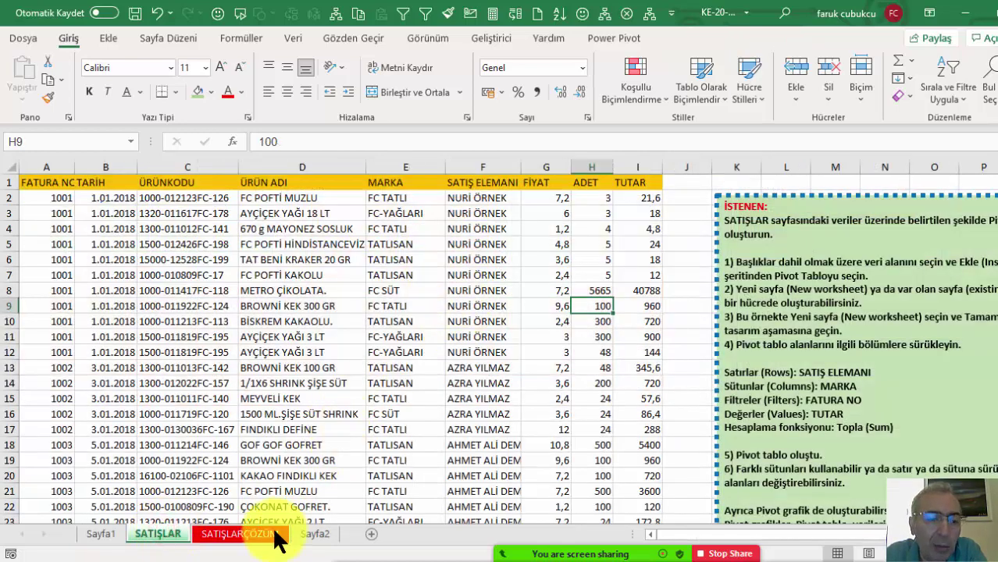
pyautogui.click(92, 535)
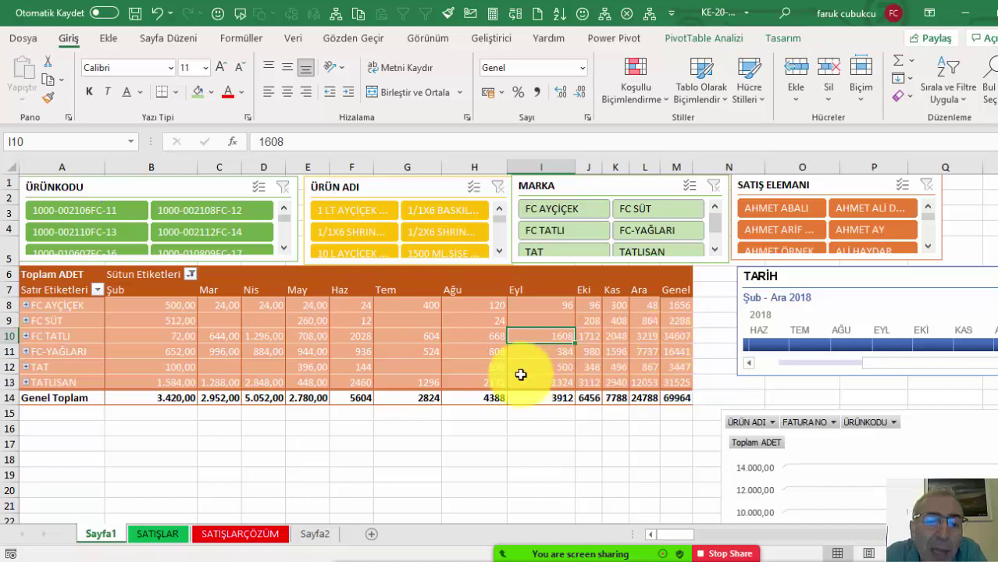
pyautogui.moveTo(434, 167); pyautogui.dragTo(423, 168)
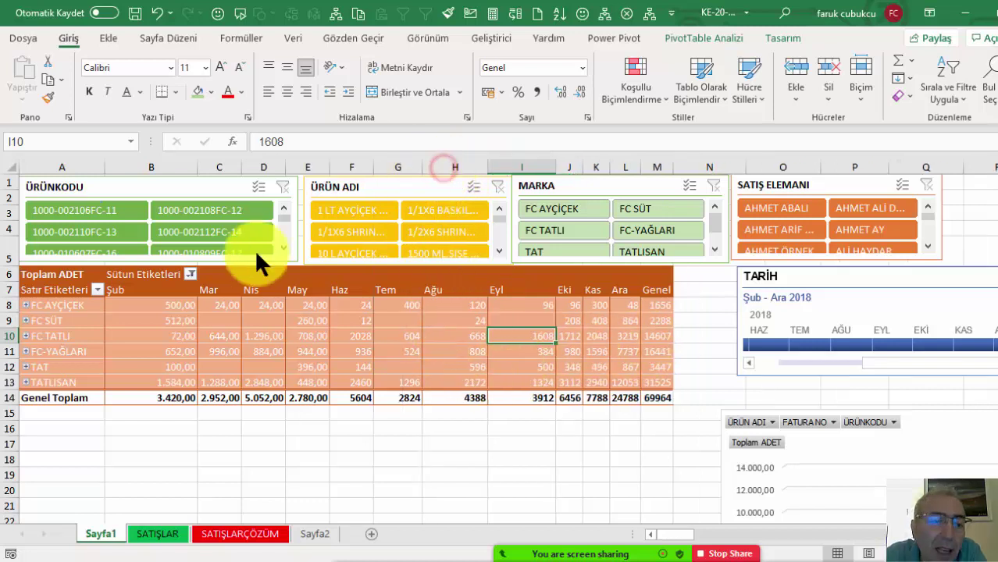
# - Show the Toplam ADET values as percentage of the grand total (Genel Toplam %)
pyautogui.click(178, 399)
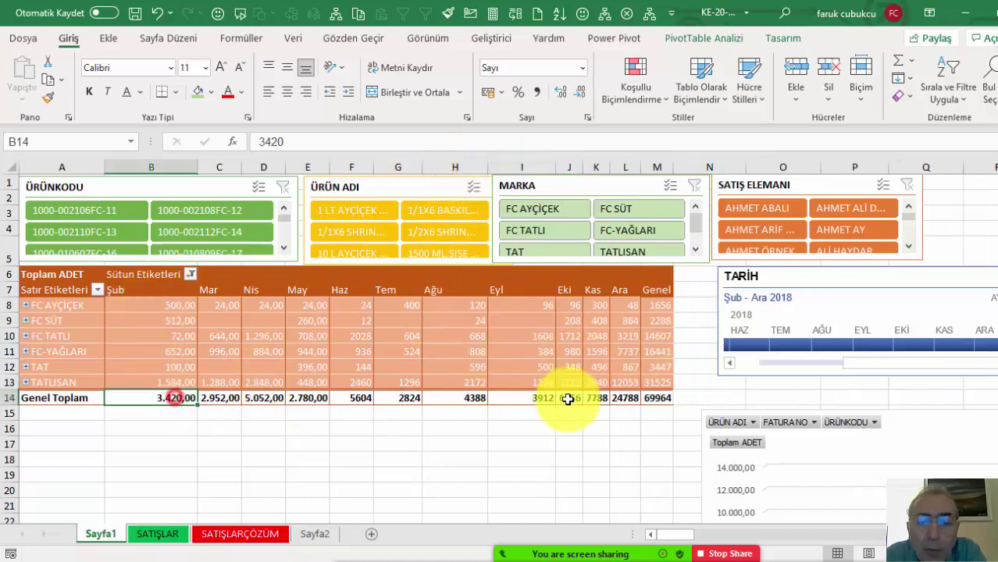
pyautogui.rightClick(603, 331)
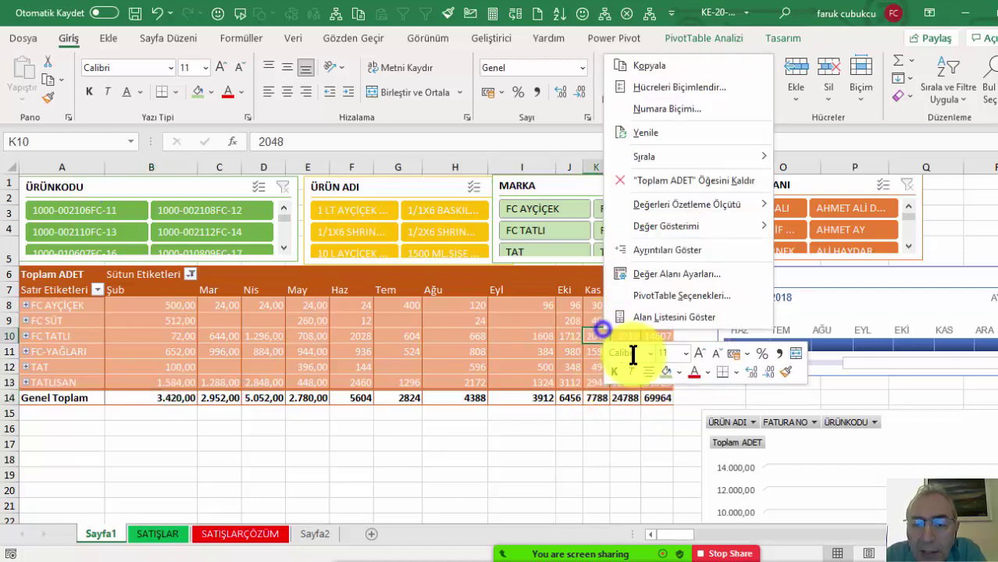
pyautogui.click(681, 314)
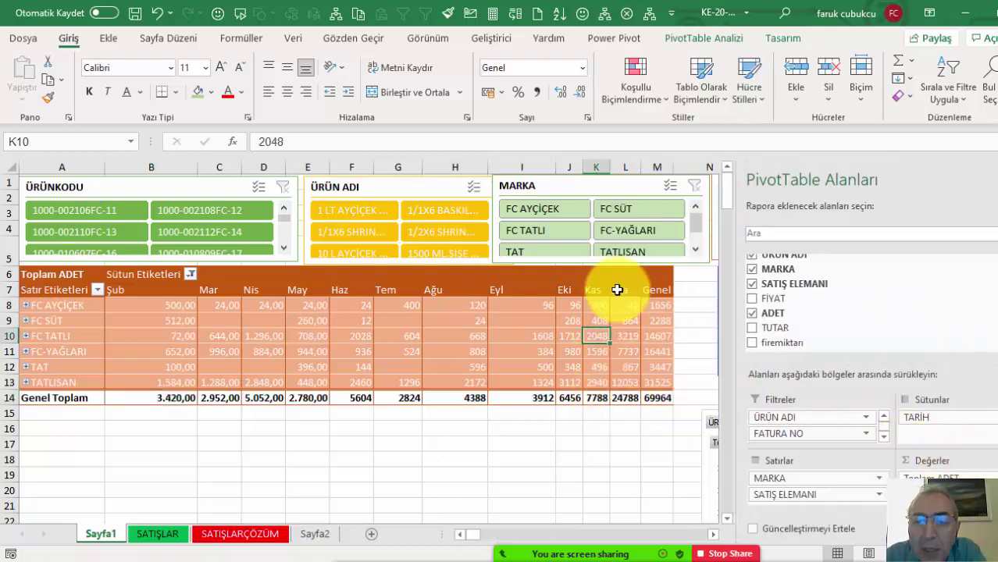
pyautogui.click(993, 179)
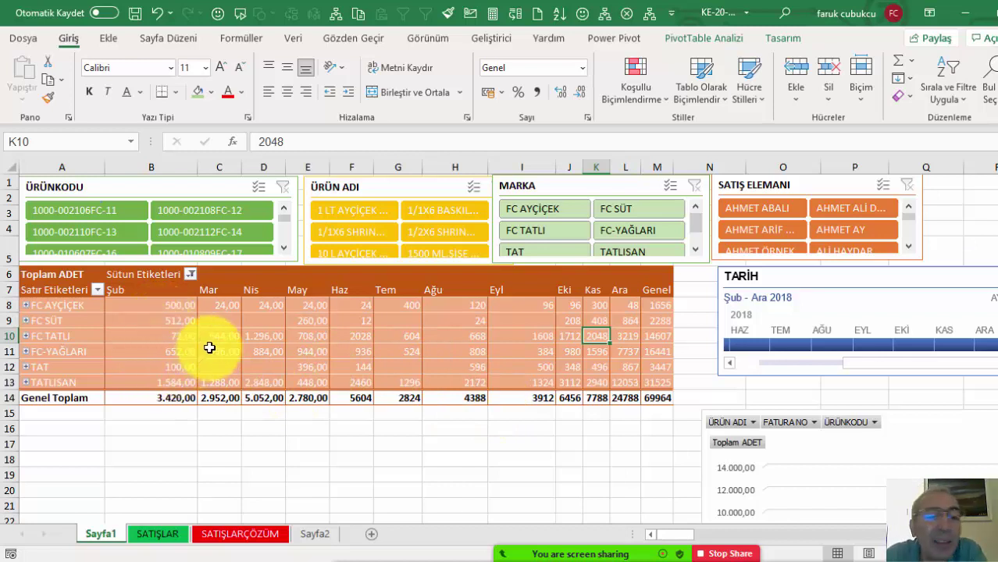
pyautogui.rightClick(307, 319)
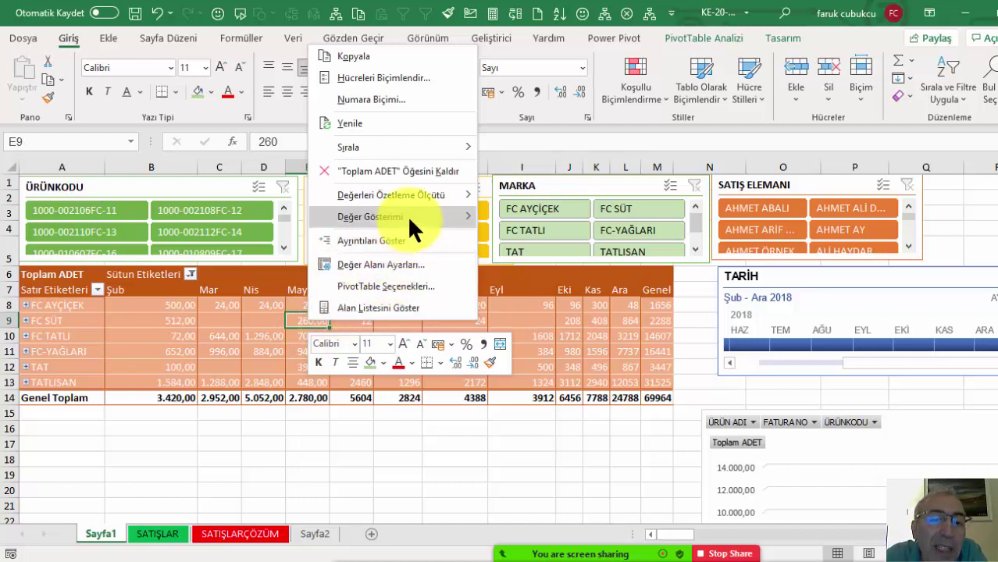
pyautogui.moveTo(410, 219)
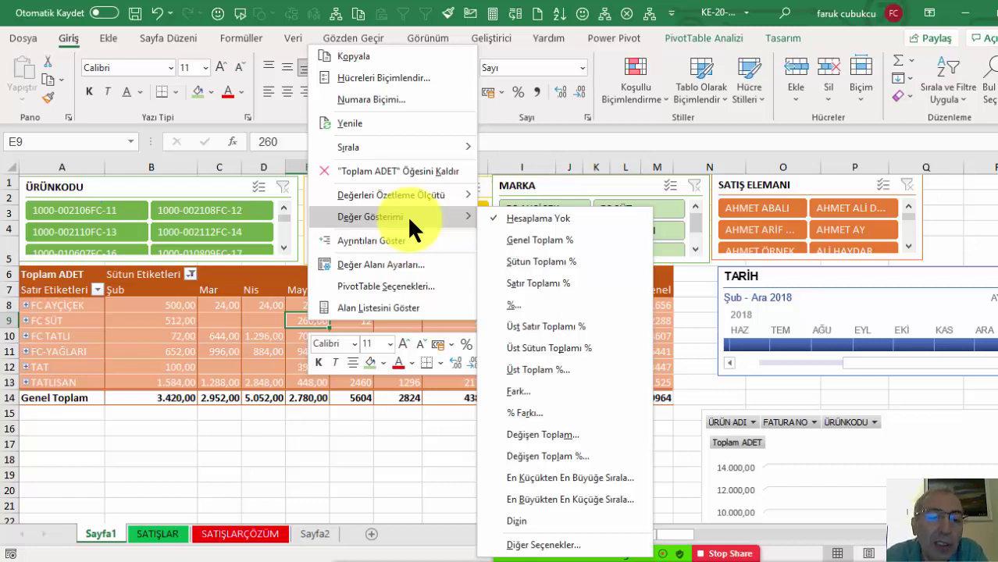
pyautogui.press('Escape')
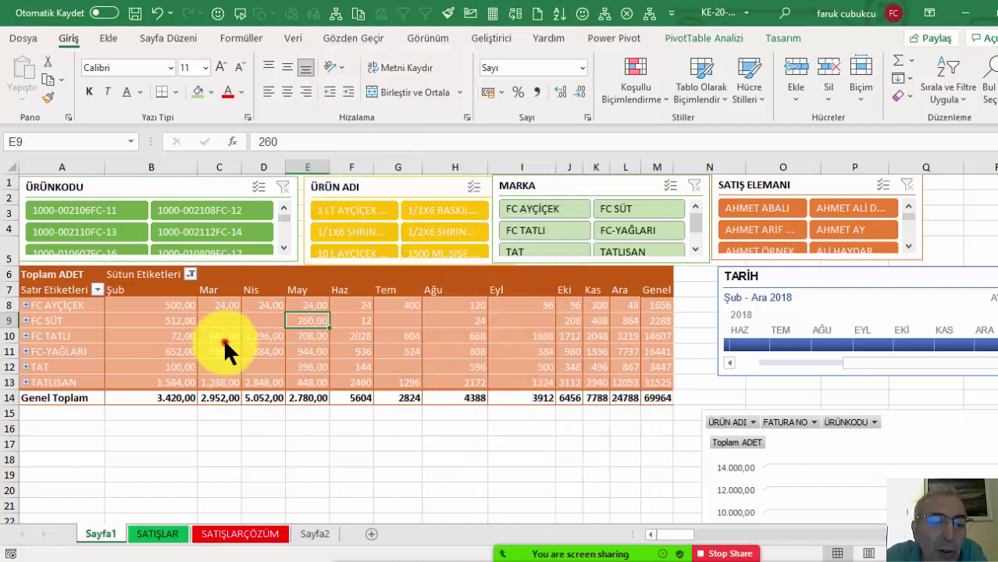
pyautogui.rightClick(305, 335)
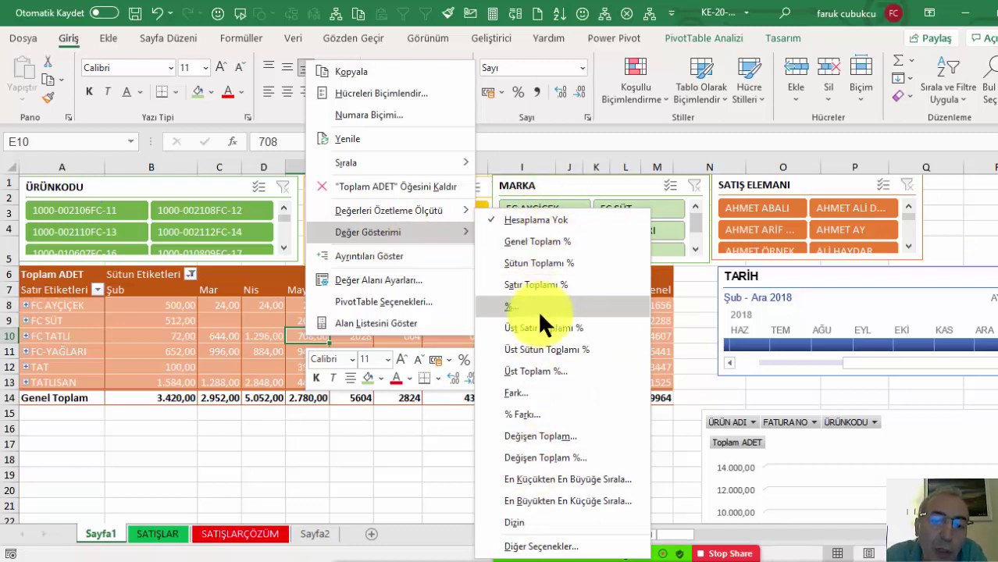
pyautogui.click(550, 245)
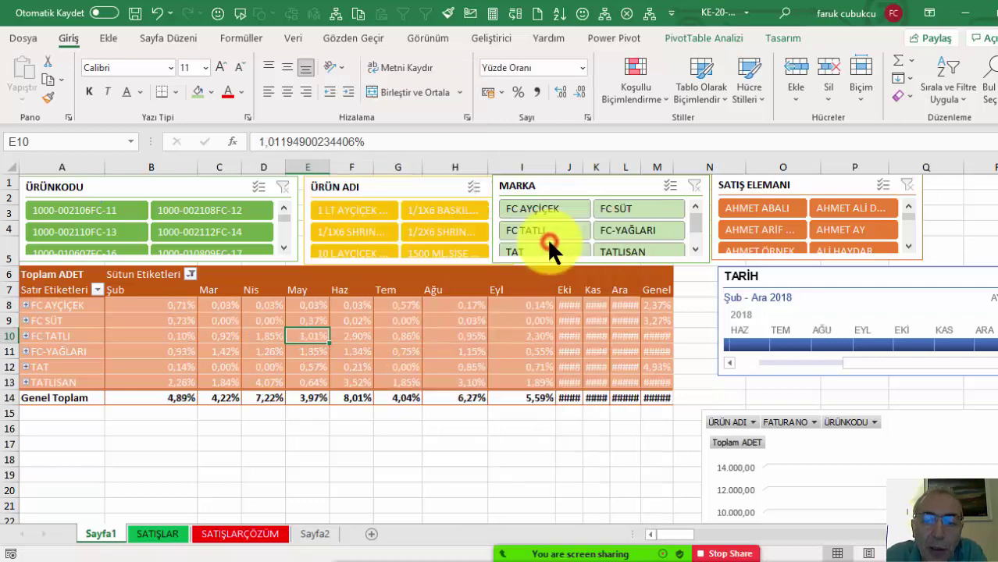
# - Autofit columns J to M so the Eki, Kas, Ara and Genel Toplam percentages display
pyautogui.doubleClick(582, 168)
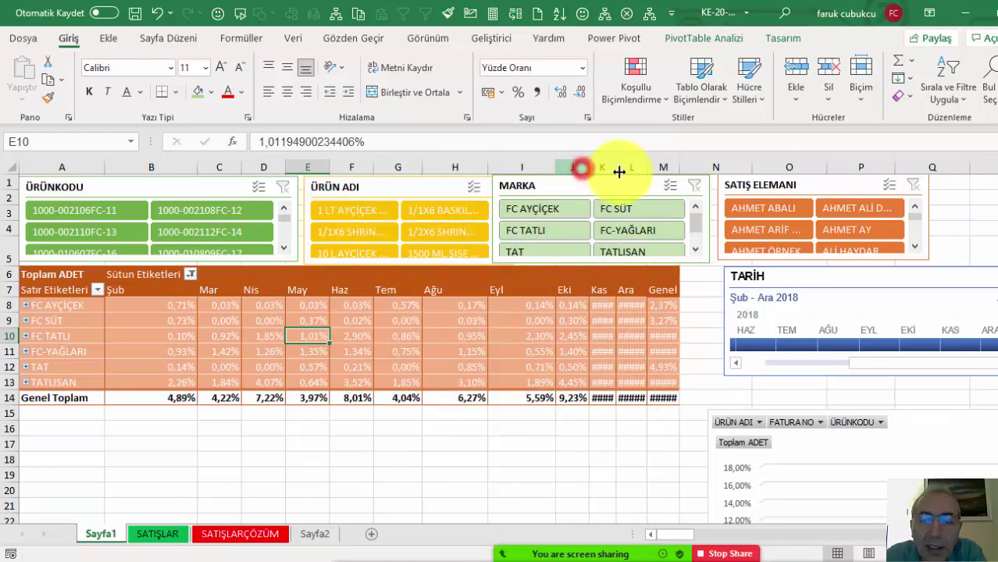
pyautogui.doubleClick(619, 166)
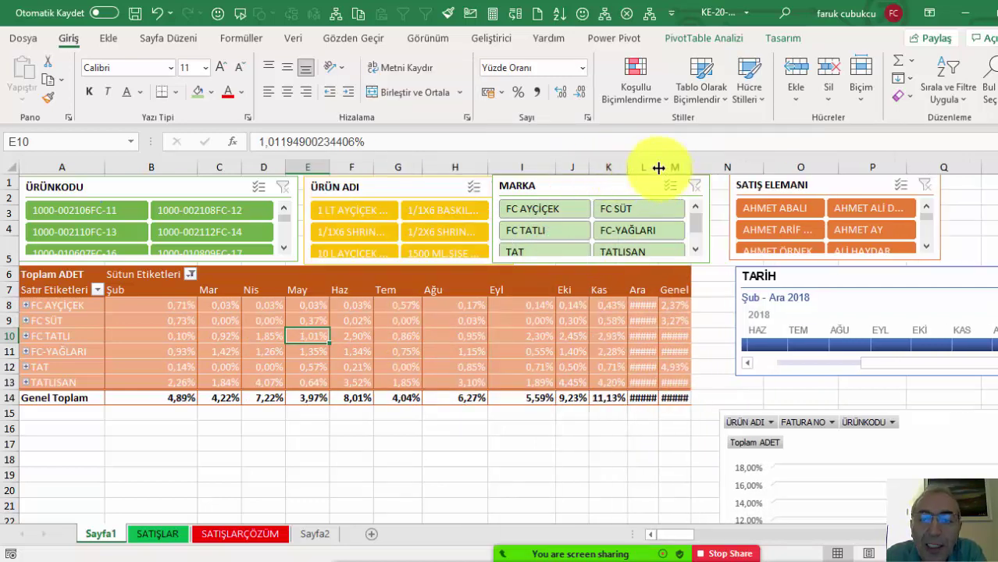
pyautogui.doubleClick(659, 166)
pyautogui.doubleClick(692, 167)
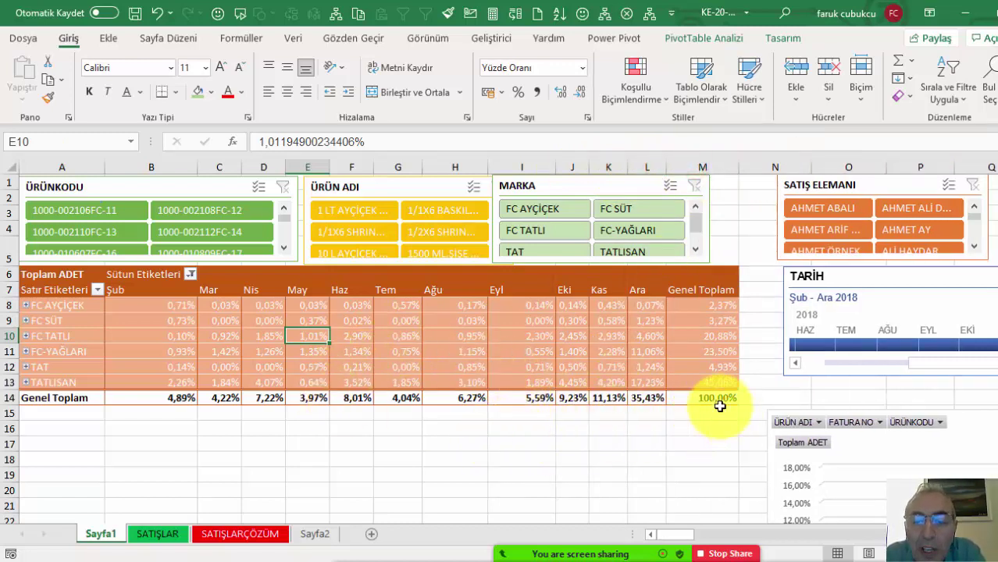
# - Reset the values to no calculation, then reapply percentage of grand total
pyautogui.click(704, 400)
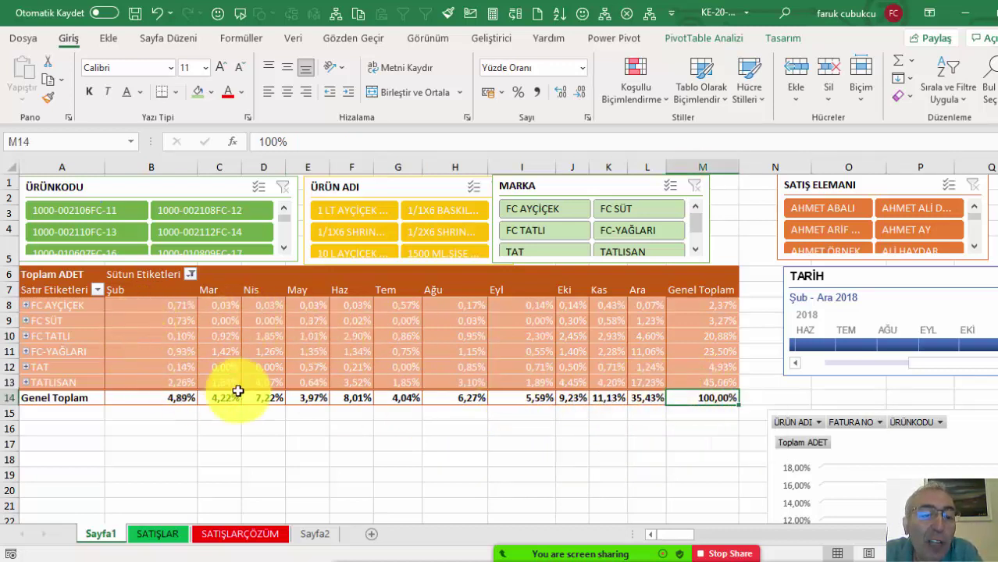
pyautogui.rightClick(597, 349)
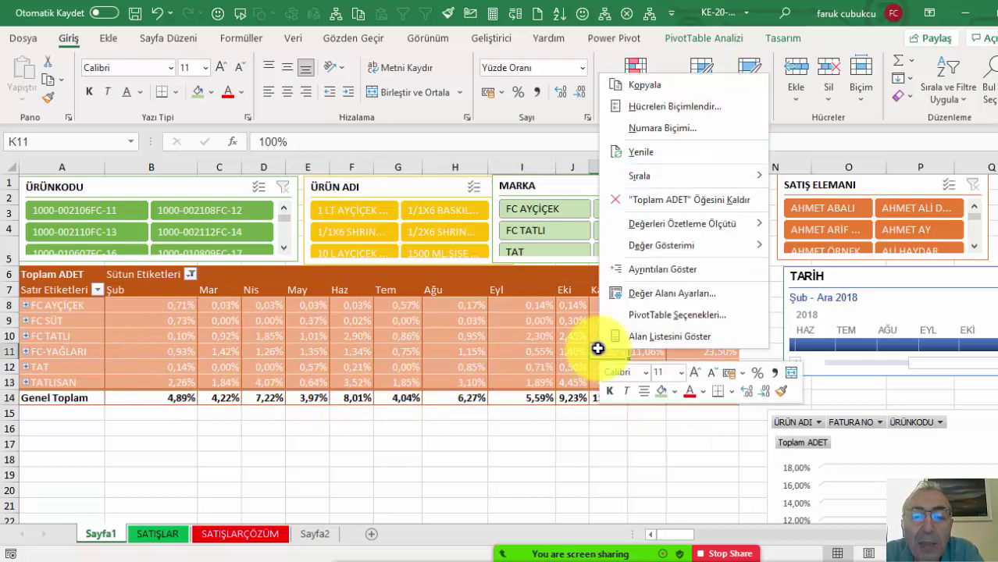
pyautogui.moveTo(677, 244)
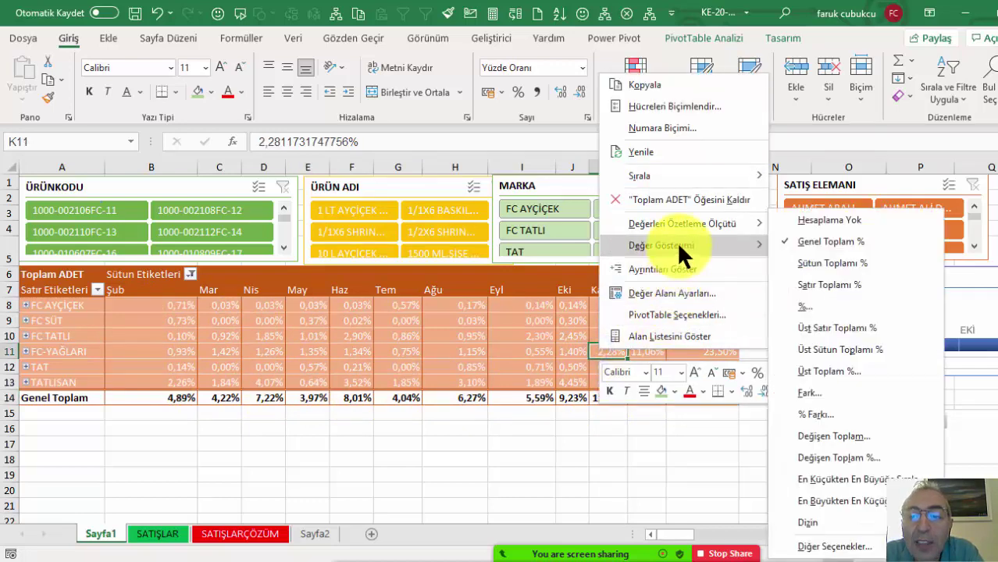
pyautogui.click(833, 220)
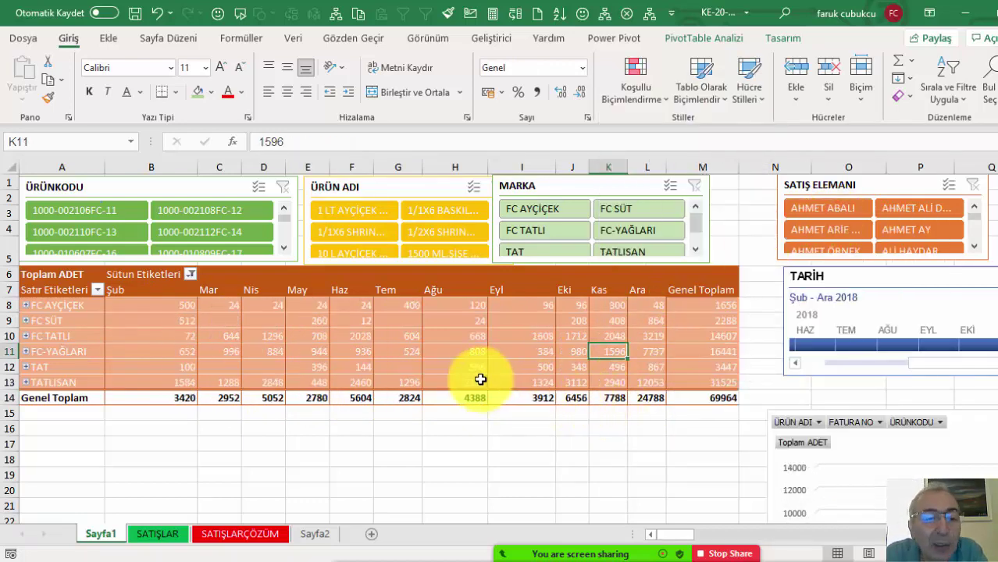
pyautogui.rightClick(473, 338)
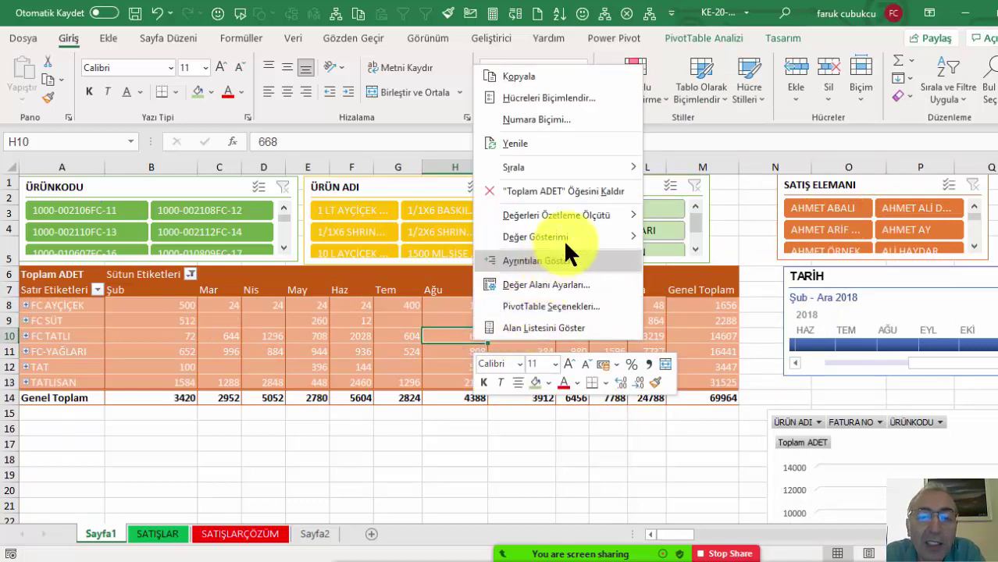
pyautogui.moveTo(563, 238)
pyautogui.click(685, 239)
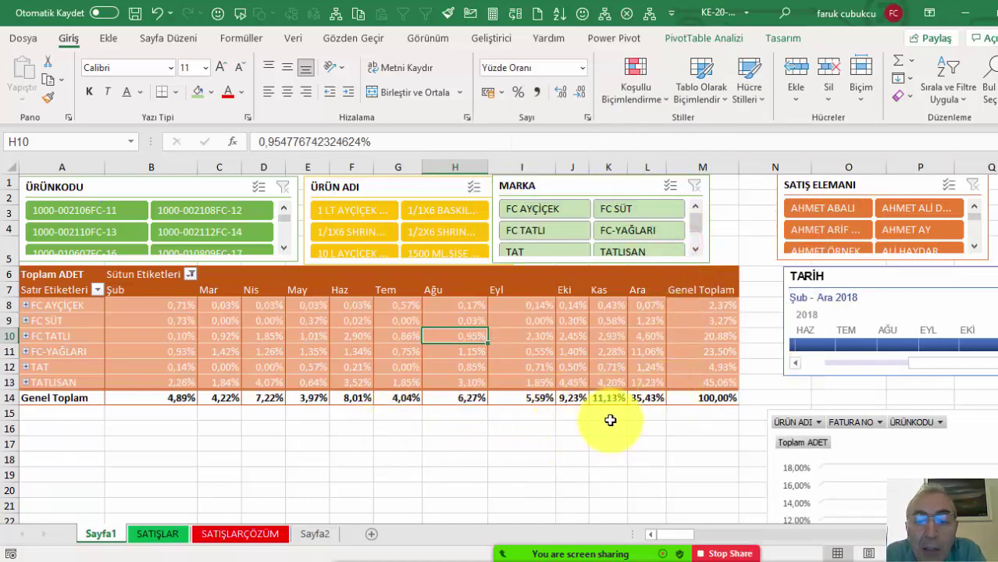
# - Select the Ara column percentages, then the brand percentages range B8:L13
pyautogui.click(653, 305)
pyautogui.moveTo(652, 336); pyautogui.dragTo(641, 399)
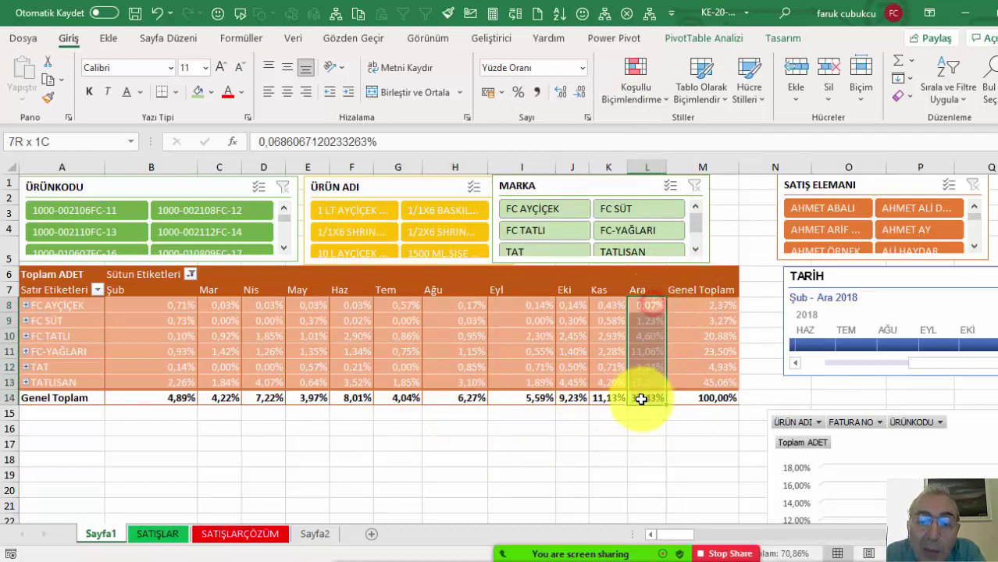
pyautogui.click(647, 399)
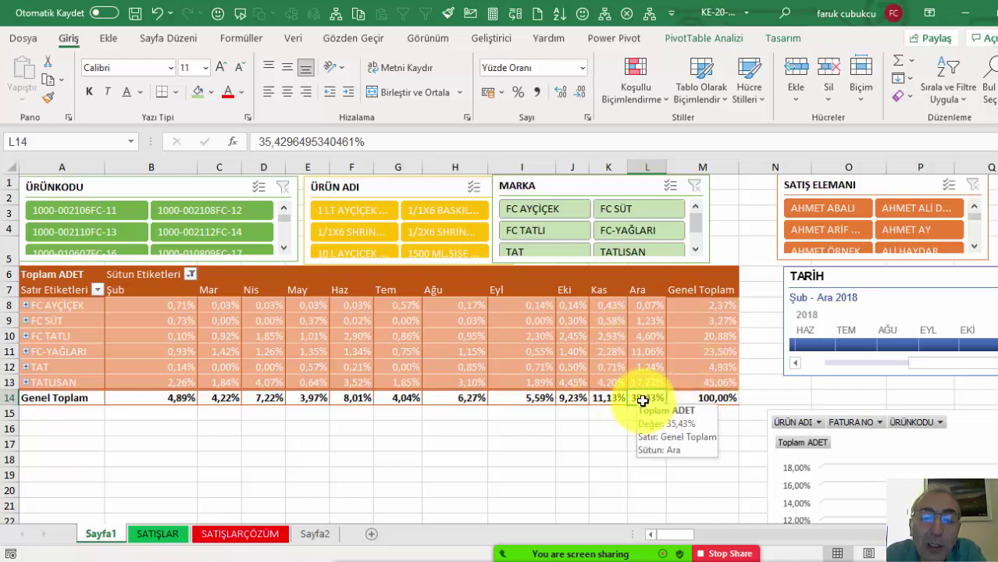
pyautogui.moveTo(657, 305); pyautogui.dragTo(638, 391)
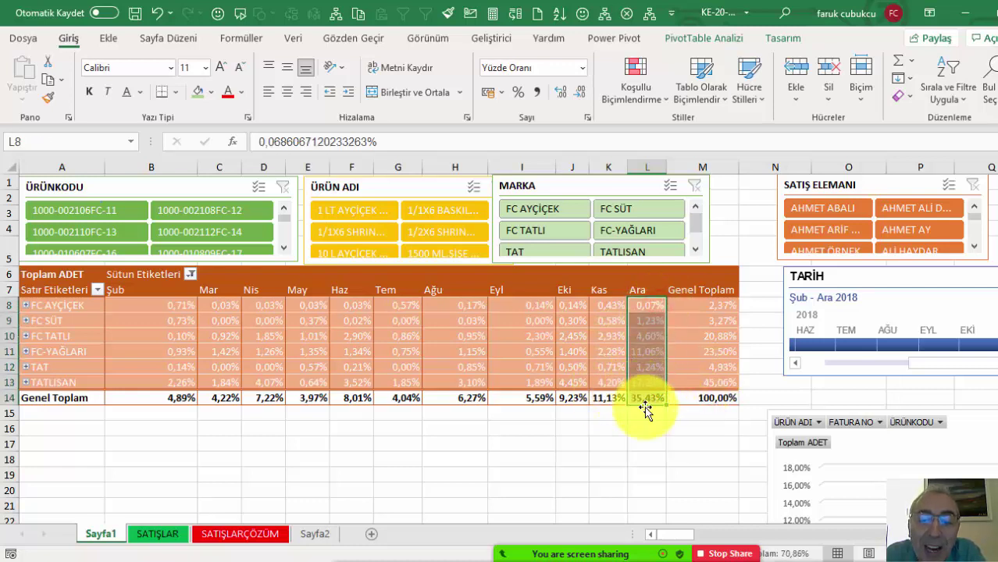
pyautogui.click(642, 389)
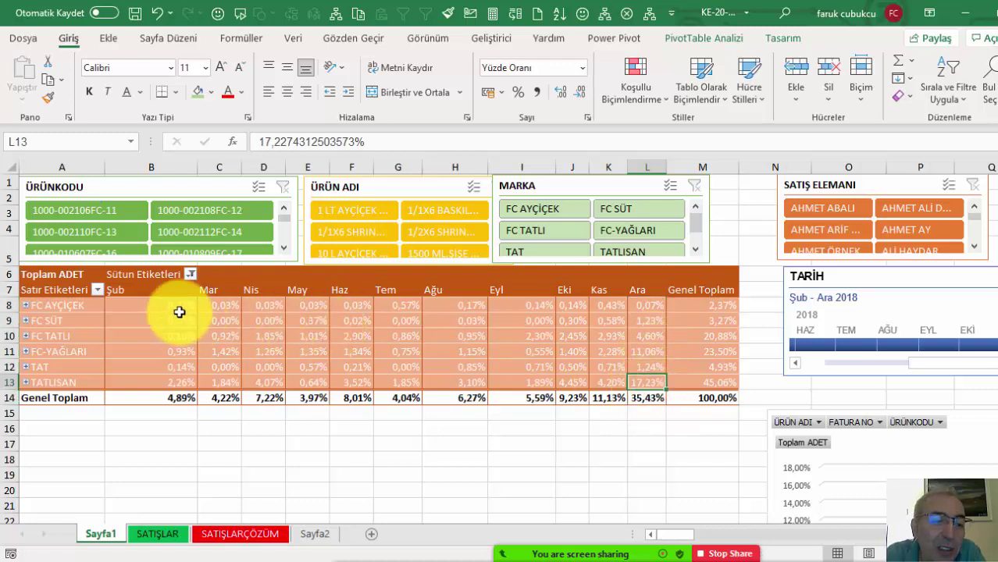
pyautogui.moveTo(169, 307)
pyautogui.mouseDown()
pyautogui.moveTo(247, 348)
pyautogui.moveTo(640, 381)
pyautogui.mouseUp()
pyautogui.click(626, 98)
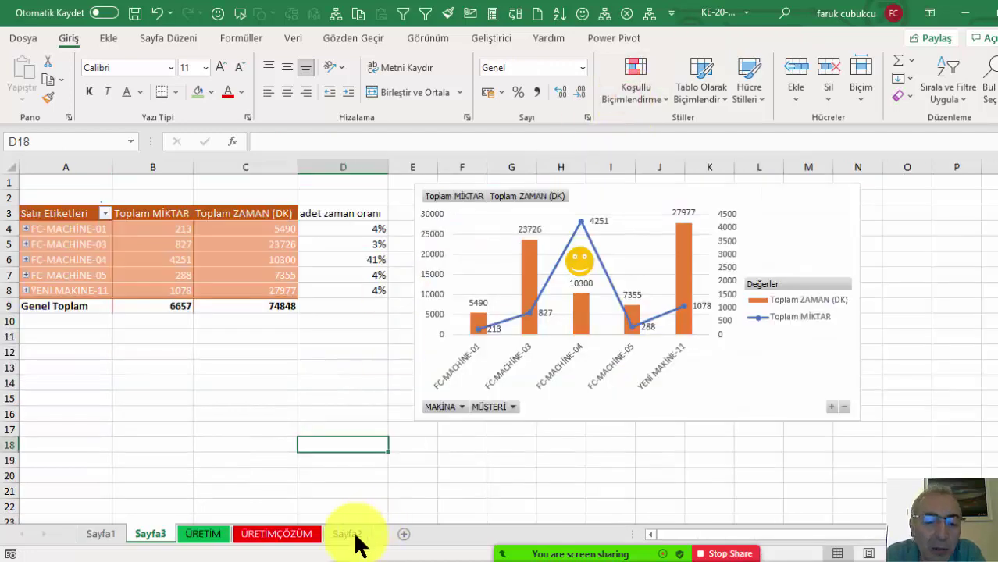
pyautogui.click(104, 535)
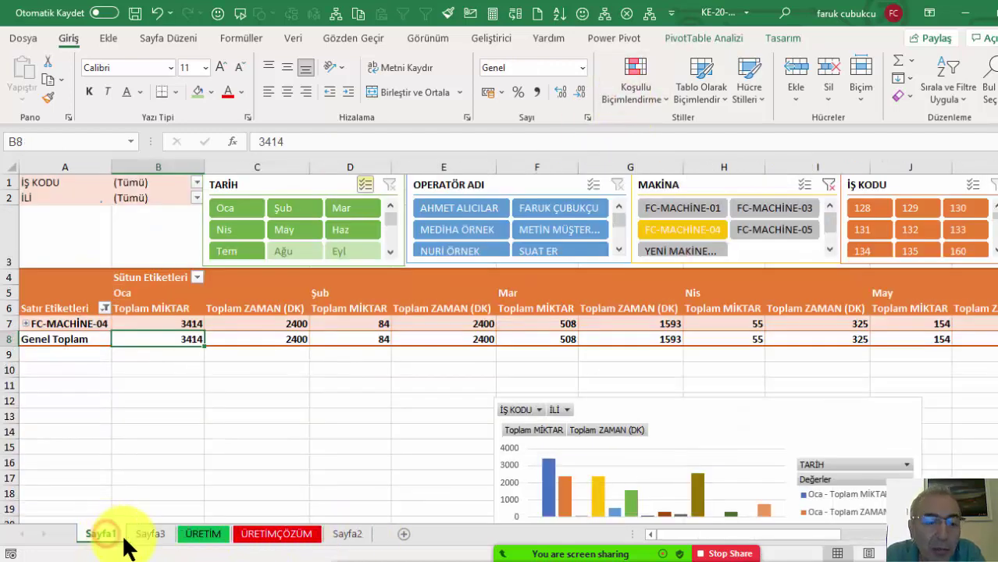
pyautogui.click(150, 534)
pyautogui.click(348, 534)
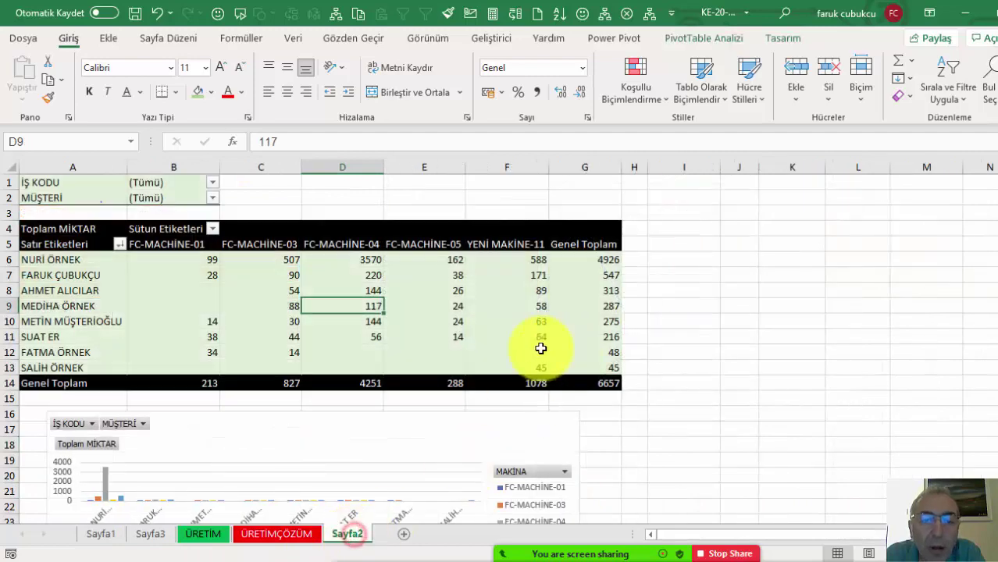
pyautogui.click(157, 534)
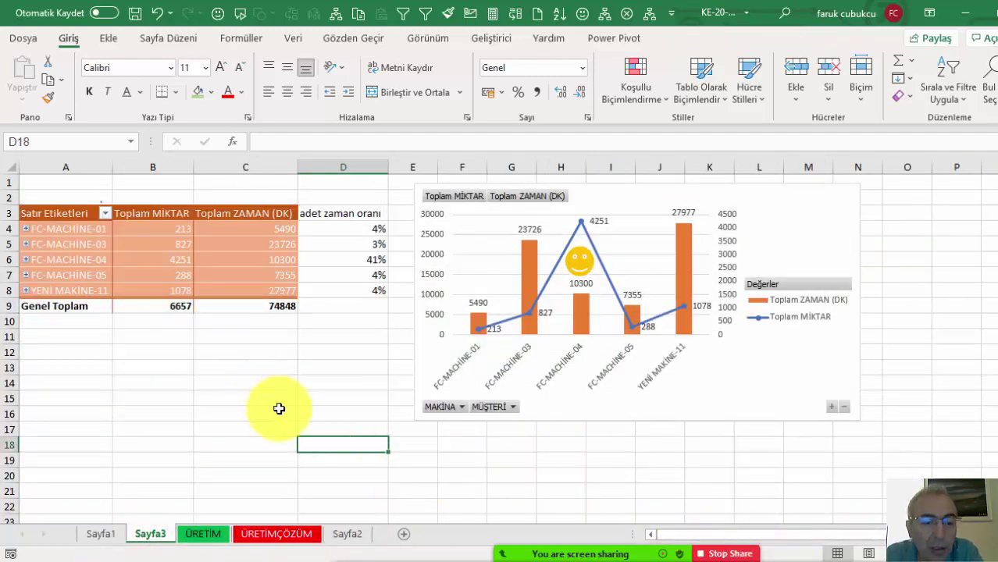
pyautogui.moveTo(500, 556)
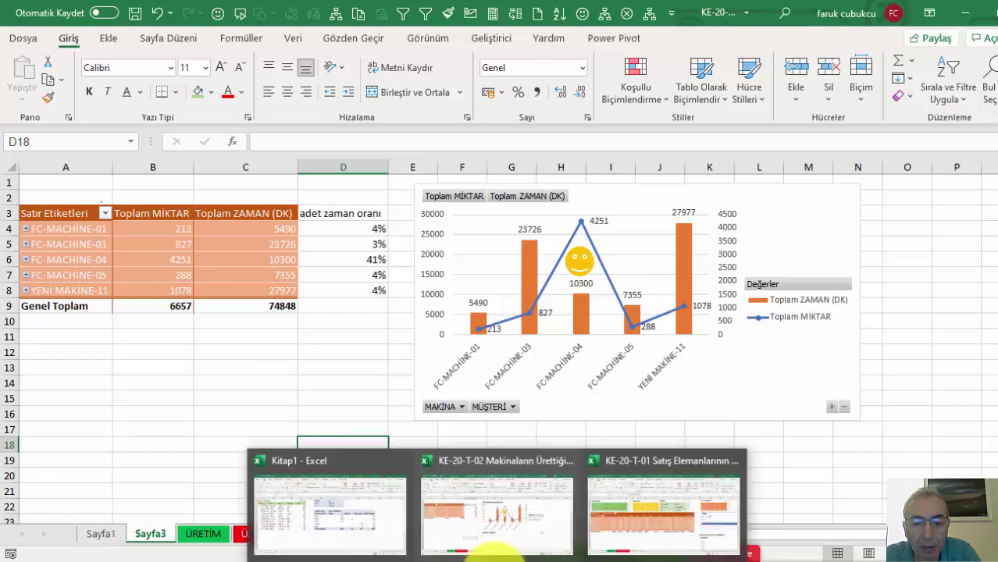
pyautogui.click(615, 522)
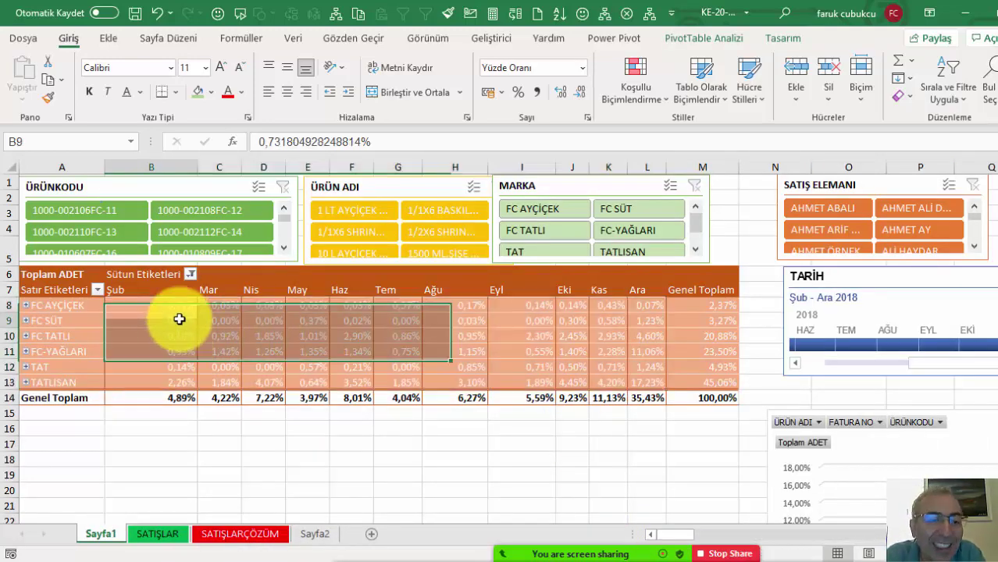
pyautogui.moveTo(167, 307)
pyautogui.mouseDown()
pyautogui.moveTo(527, 375)
pyautogui.moveTo(648, 383)
pyautogui.mouseUp()
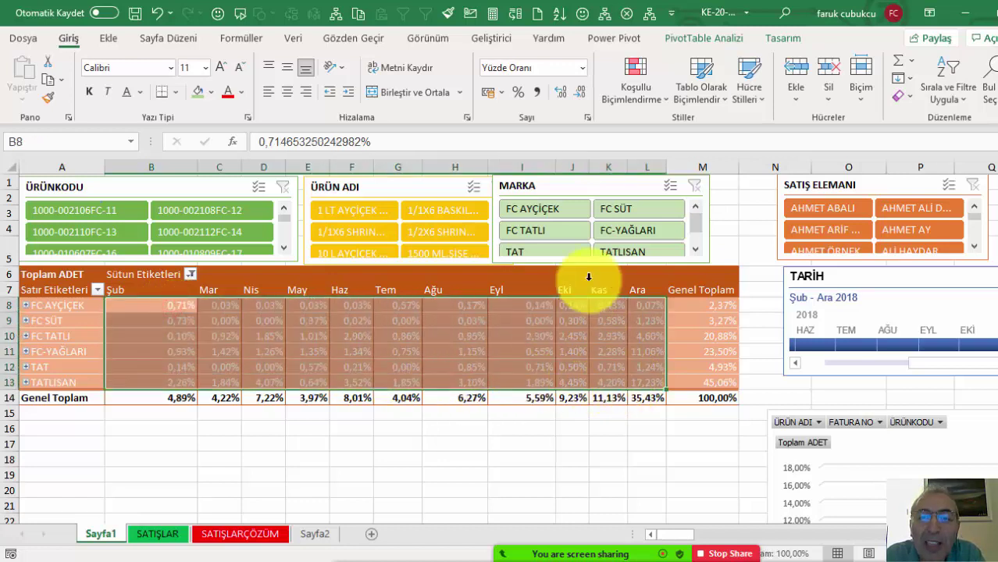
pyautogui.click(649, 100)
pyautogui.moveTo(670, 283)
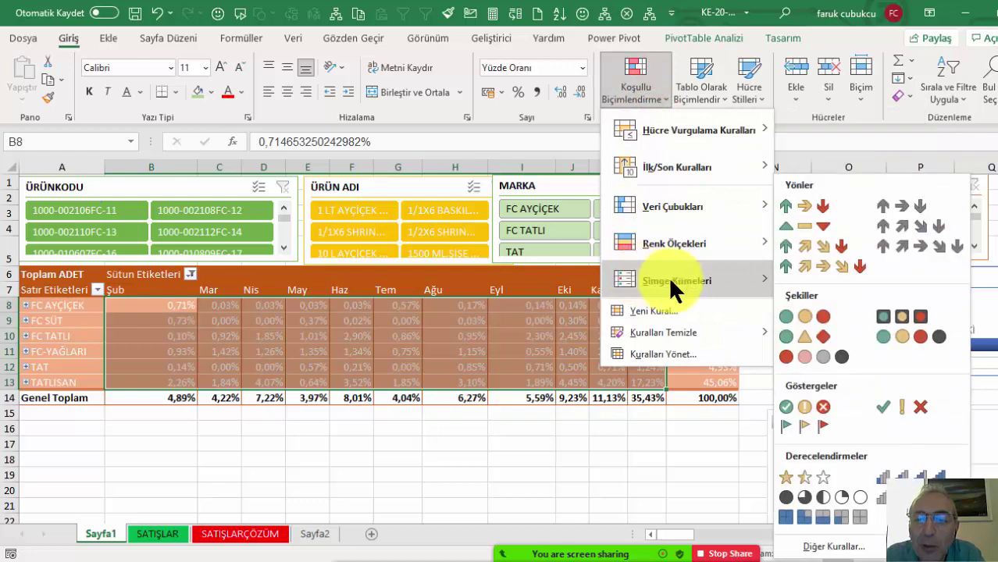
pyautogui.click(809, 202)
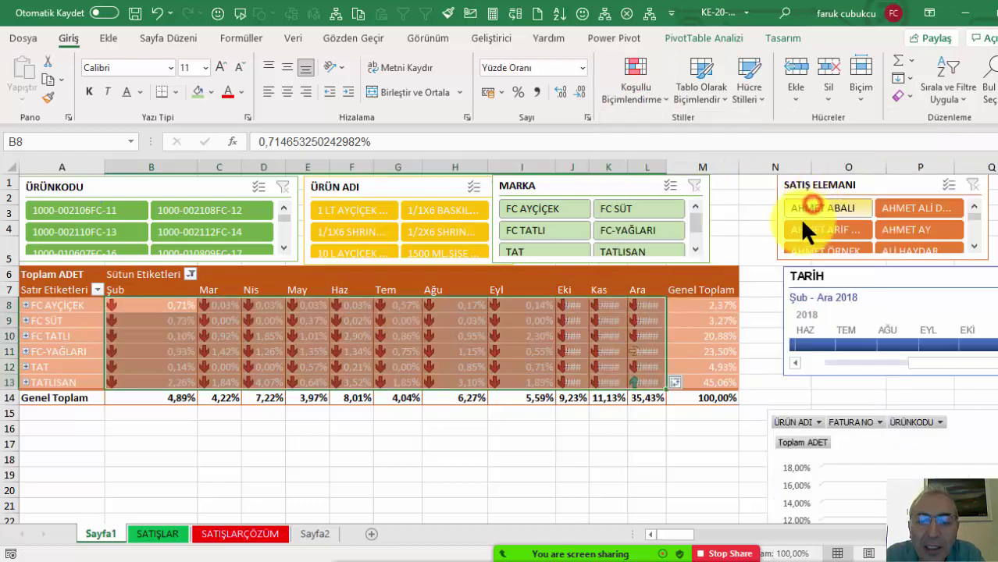
pyautogui.moveTo(668, 166); pyautogui.dragTo(684, 166)
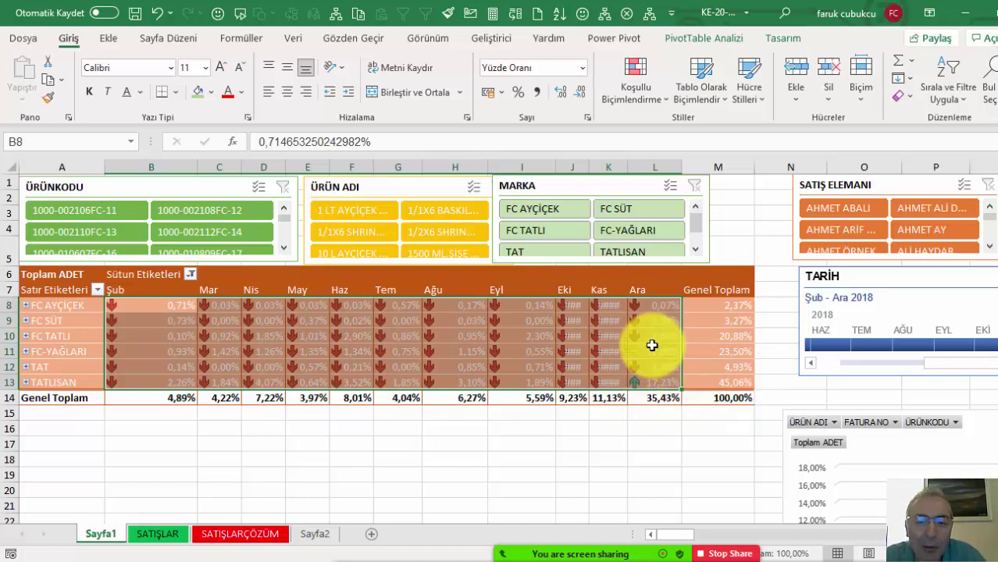
pyautogui.hotkey('ctrl', 'z')
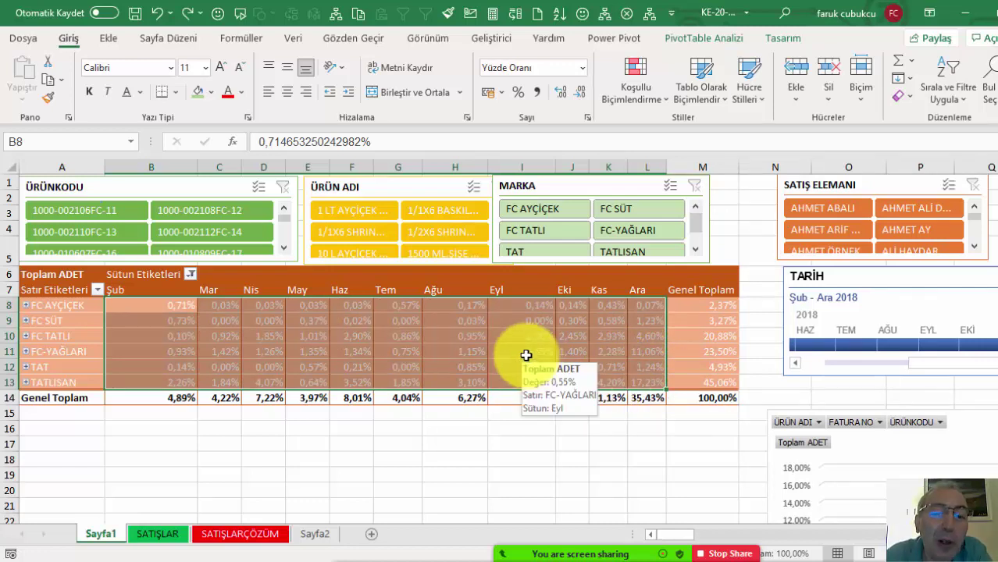
# - Show the values as difference from the previous month, using TARİH as base field
pyautogui.rightClick(446, 339)
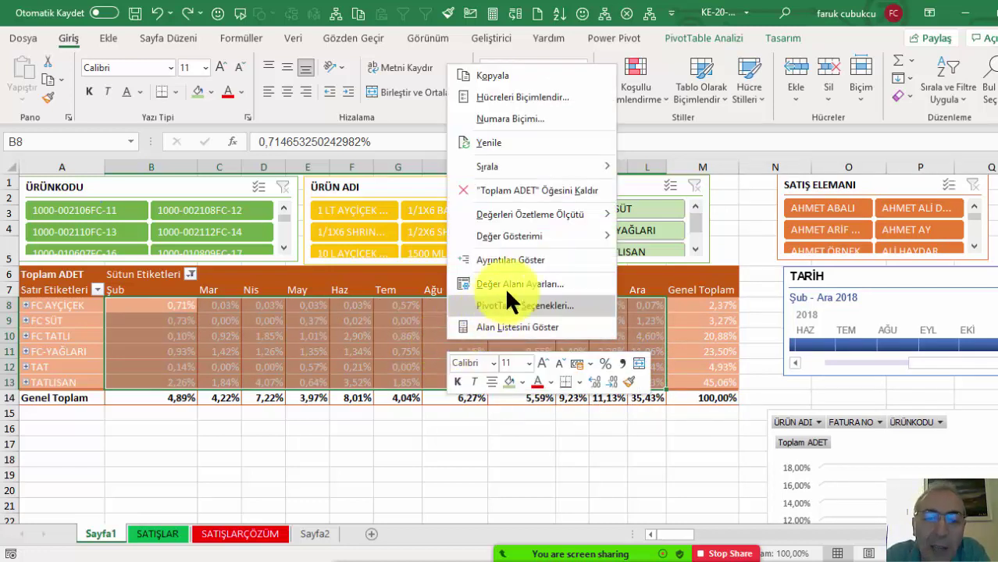
pyautogui.moveTo(549, 235)
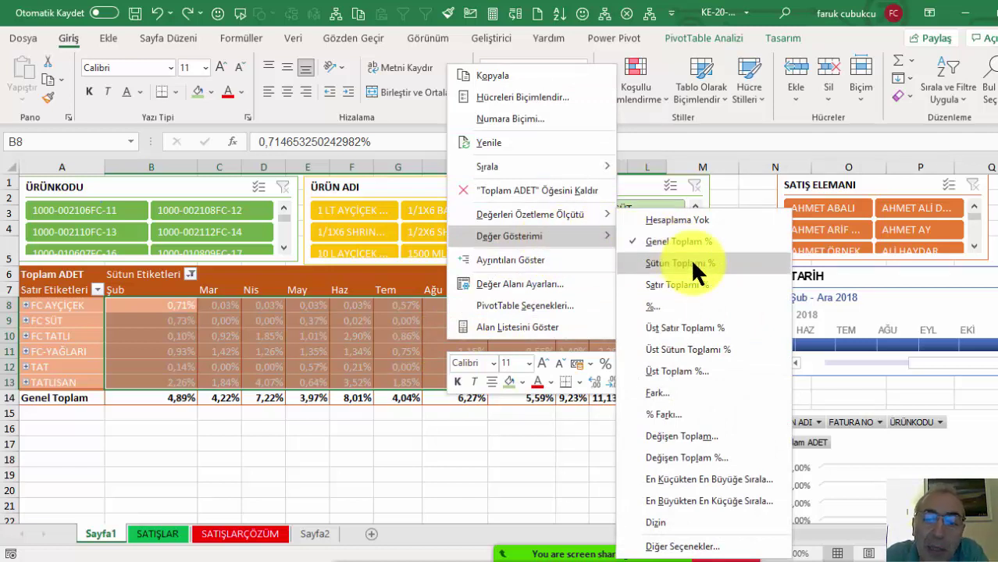
pyautogui.click(670, 391)
pyautogui.click(484, 328)
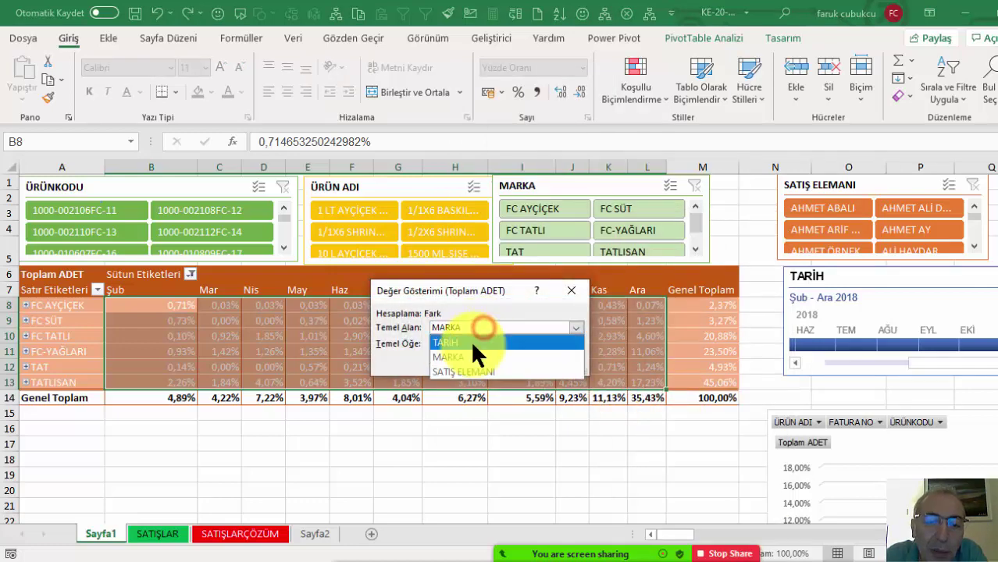
pyautogui.click(470, 340)
pyautogui.click(489, 362)
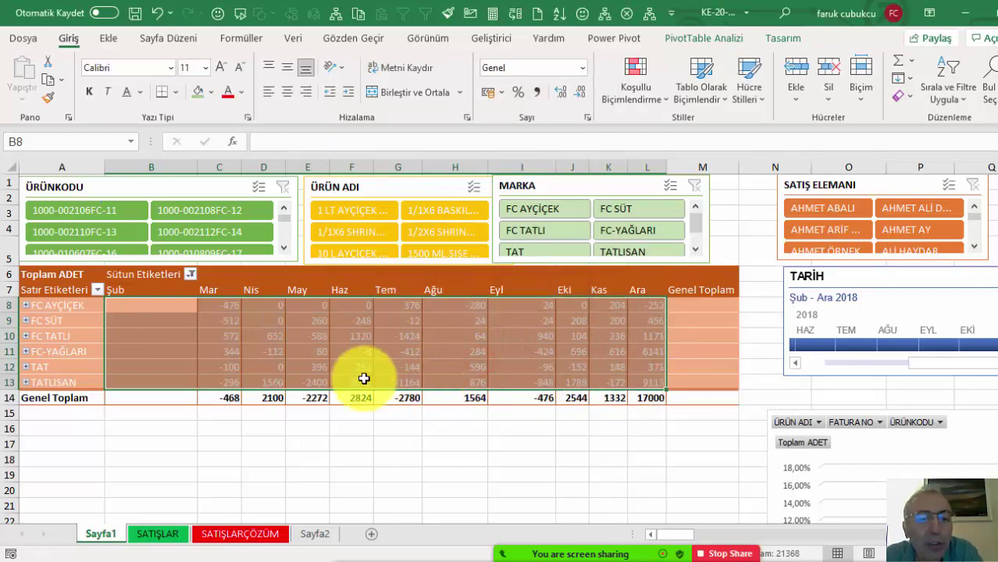
# - Change the calculation to % difference from the previous TARİH month
pyautogui.rightClick(433, 339)
pyautogui.moveTo(584, 234)
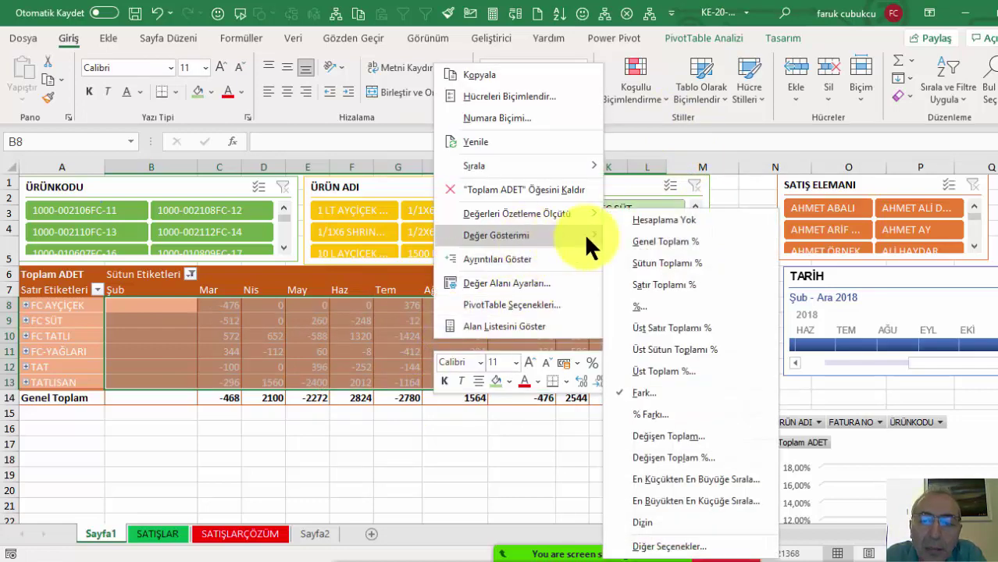
pyautogui.click(653, 415)
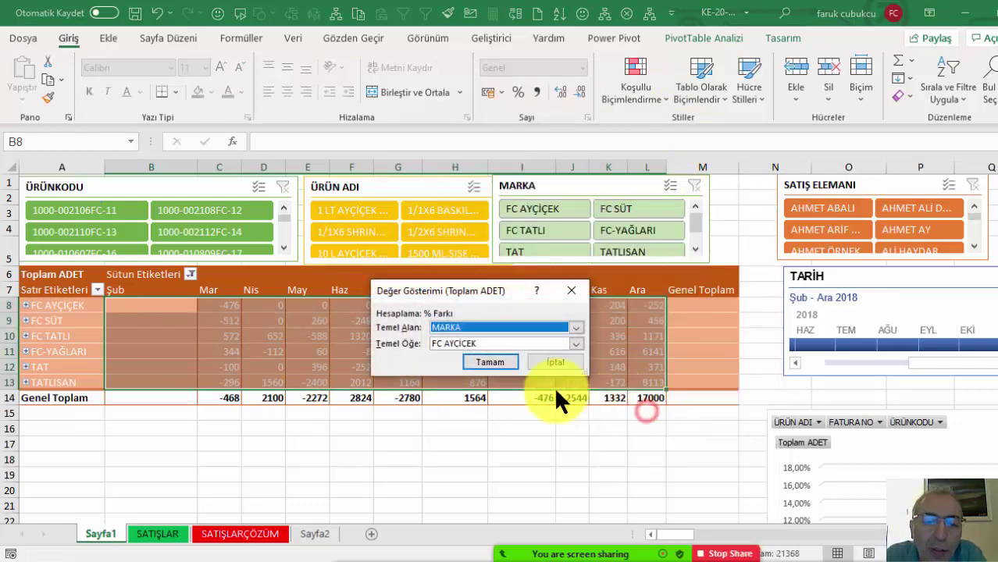
pyautogui.click(474, 327)
pyautogui.click(460, 366)
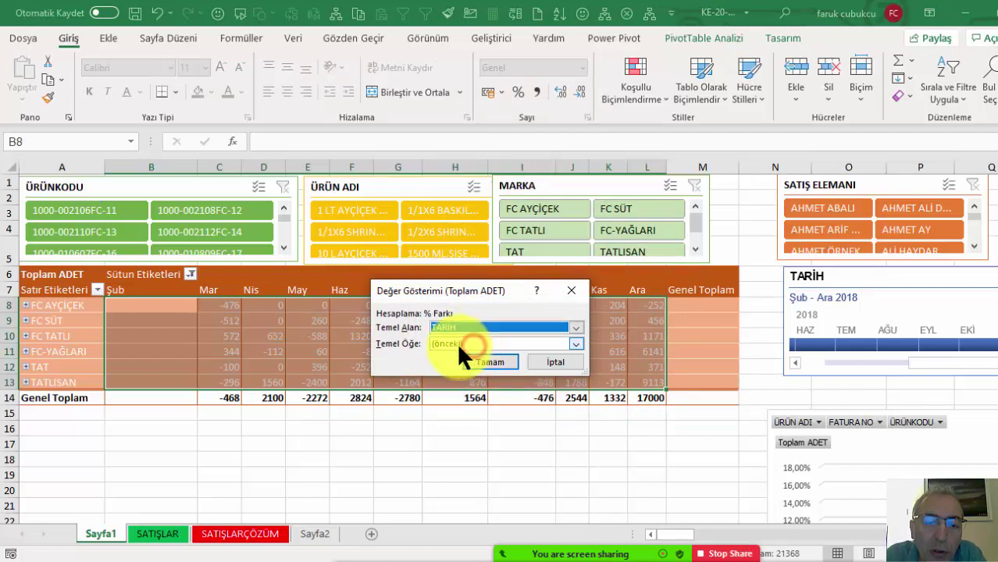
pyautogui.click(488, 362)
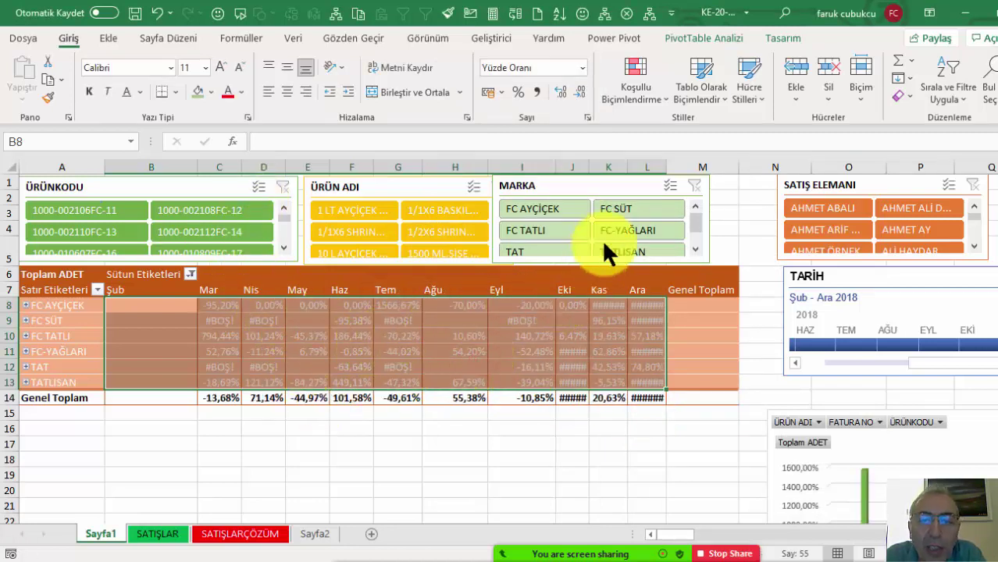
pyautogui.hotkey('ctrl', 'Tab')
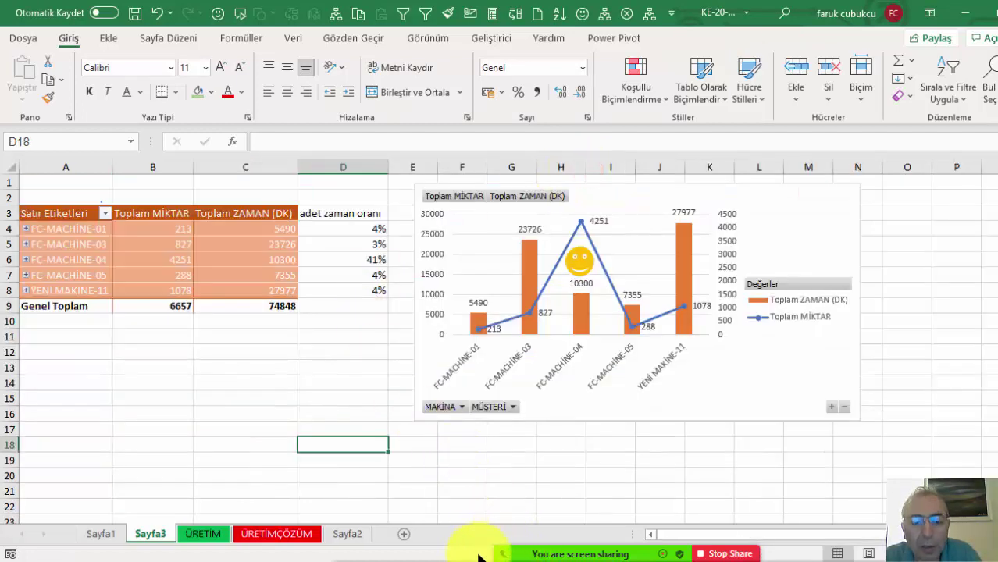
# - In PivotTable Options, make empty cells display 0 and apply
pyautogui.moveTo(492, 558)
pyautogui.click(680, 531)
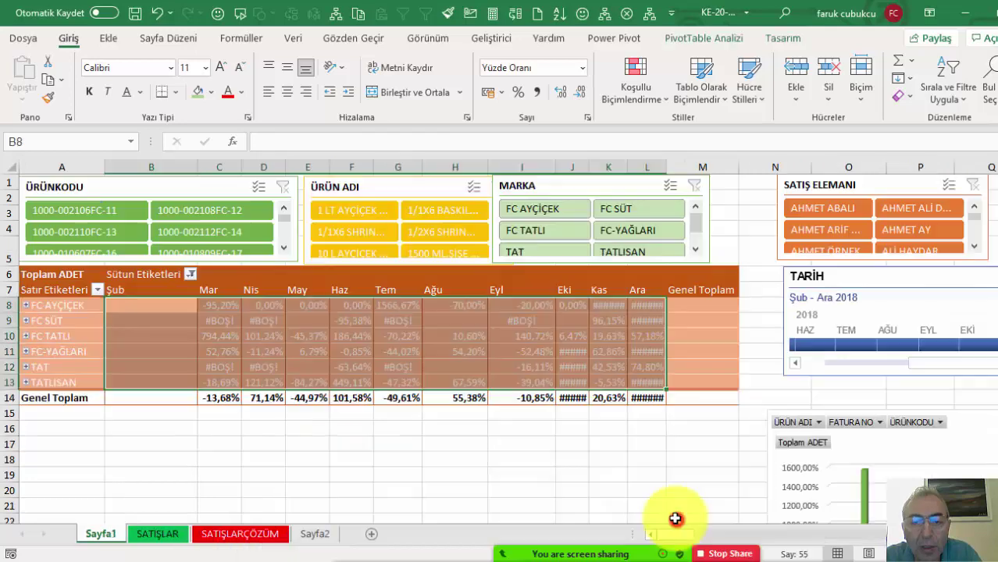
pyautogui.click(526, 334)
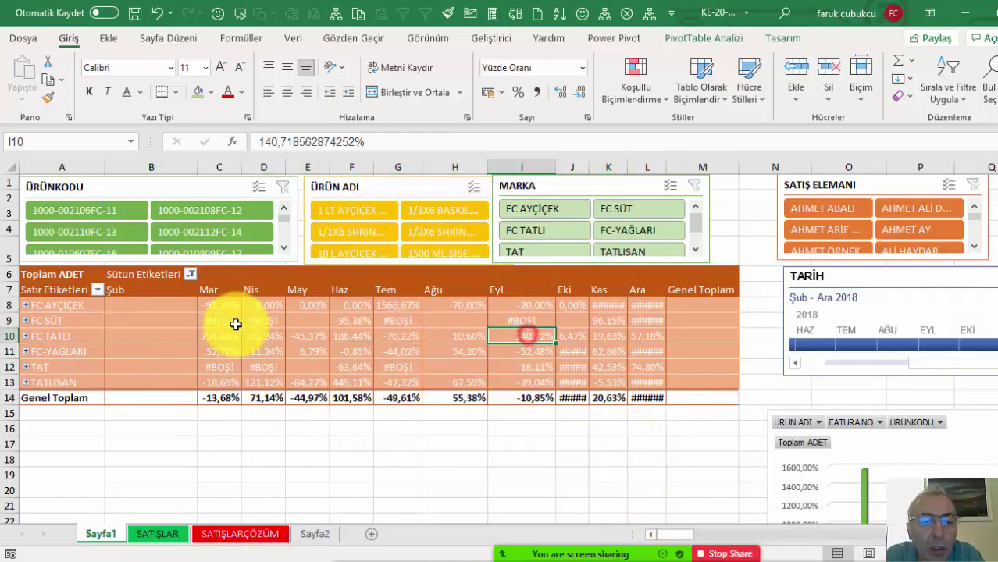
pyautogui.rightClick(303, 320)
pyautogui.click(366, 288)
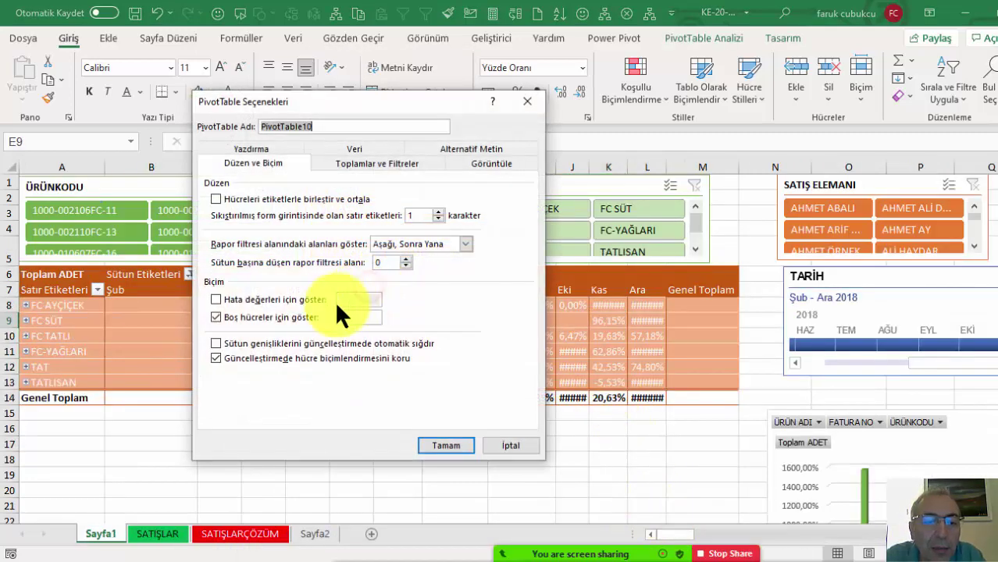
pyautogui.click(285, 318)
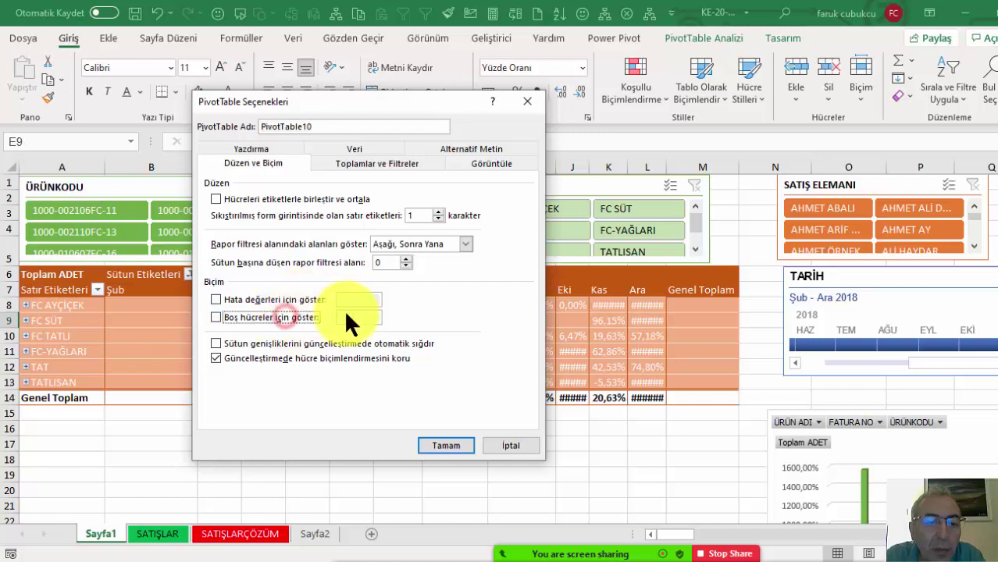
pyautogui.click(299, 315)
pyautogui.click(349, 316)
pyautogui.write('0')
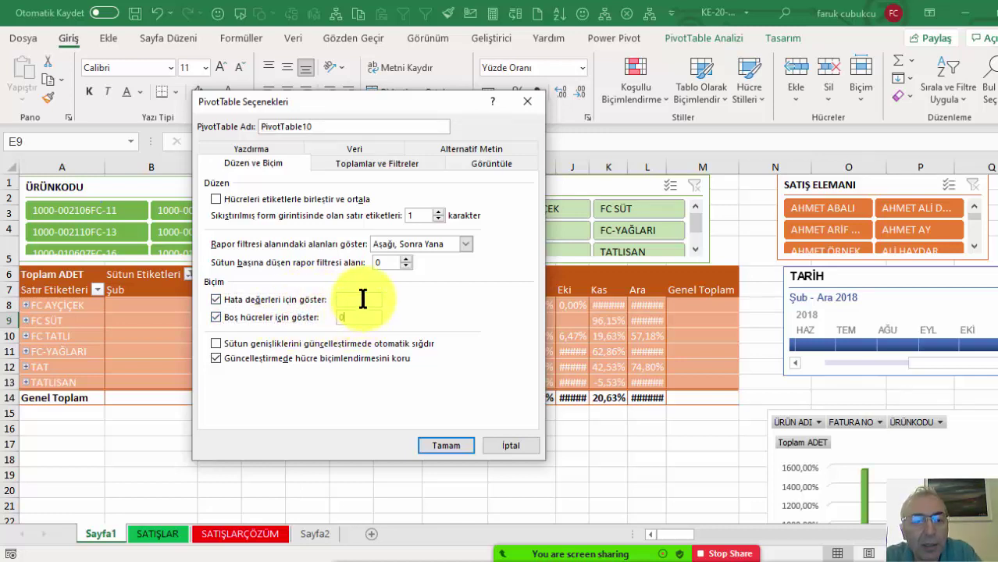
pyautogui.click(437, 435)
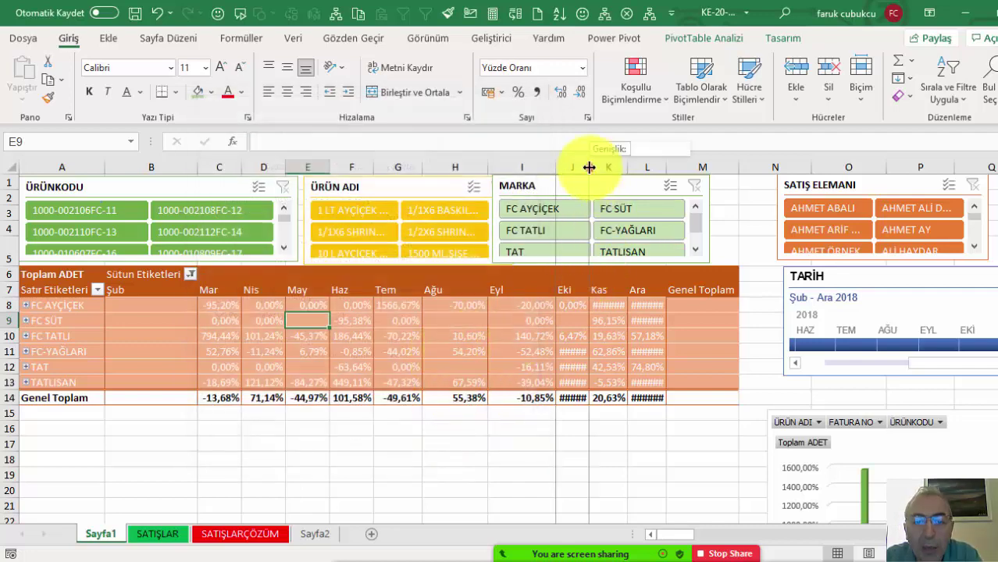
# - Widen column J so the Eki percentages show, then check SATIŞLAR and return to Sayfa1
pyautogui.moveTo(589, 167); pyautogui.dragTo(690, 167)
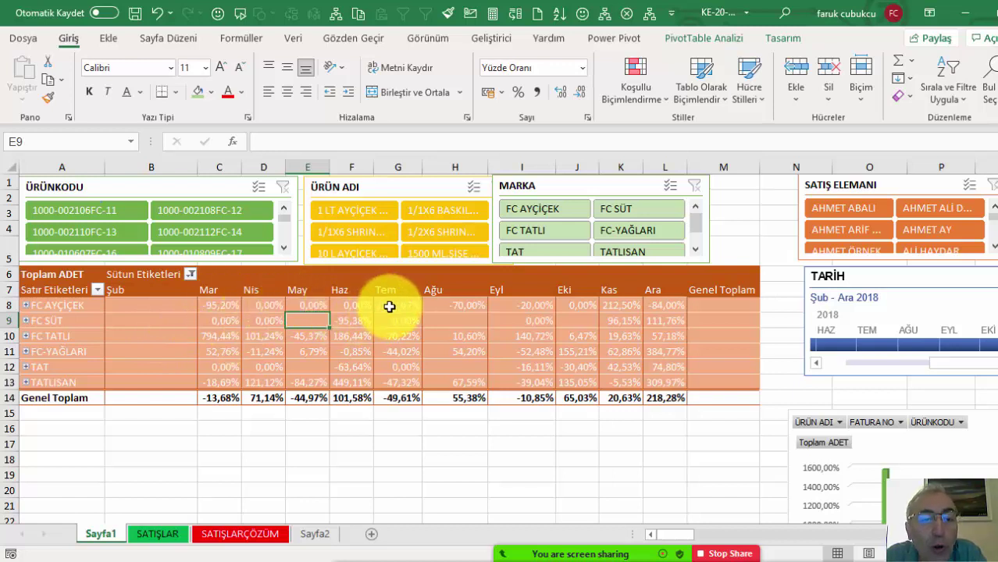
pyautogui.moveTo(395, 307)
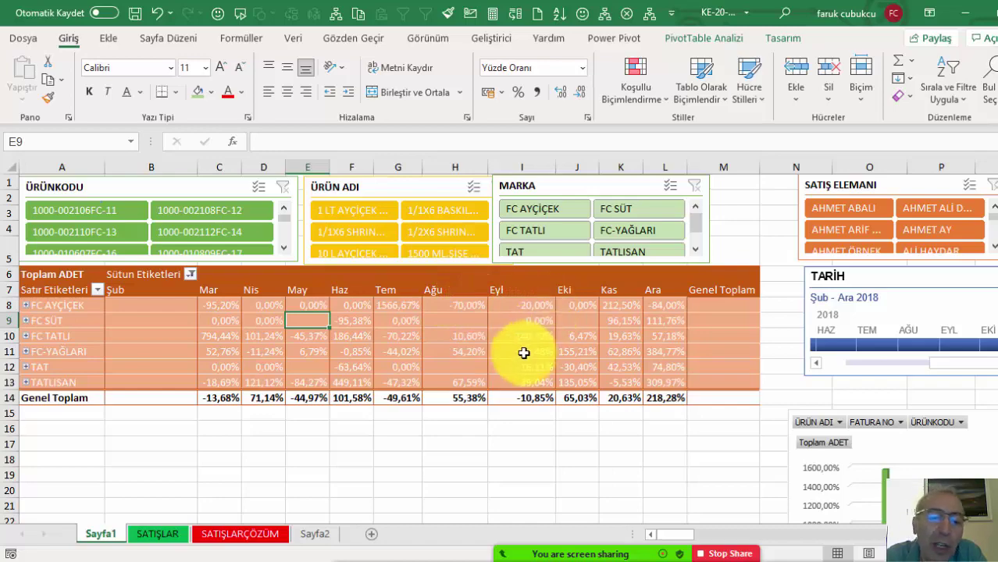
pyautogui.click(154, 534)
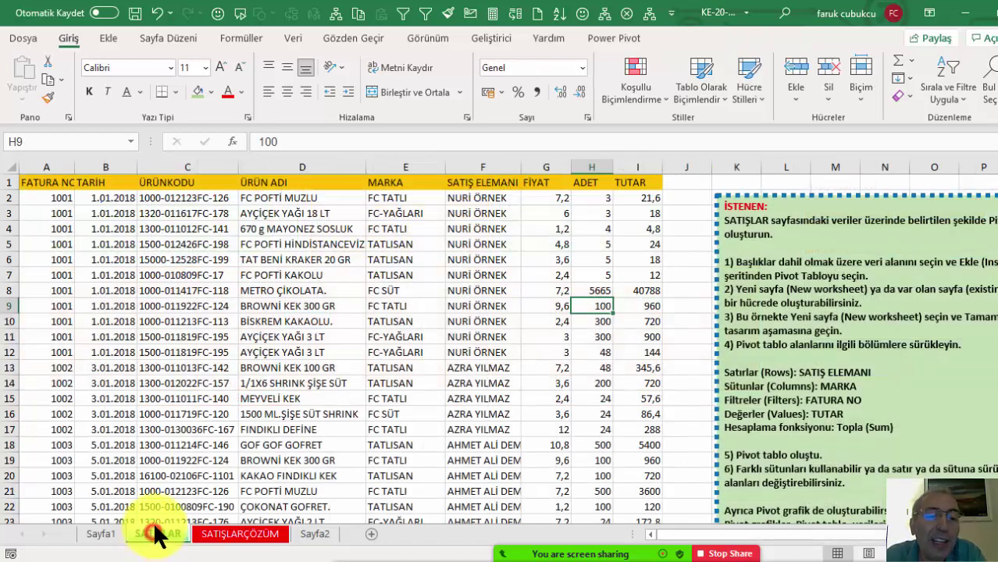
pyautogui.click(96, 534)
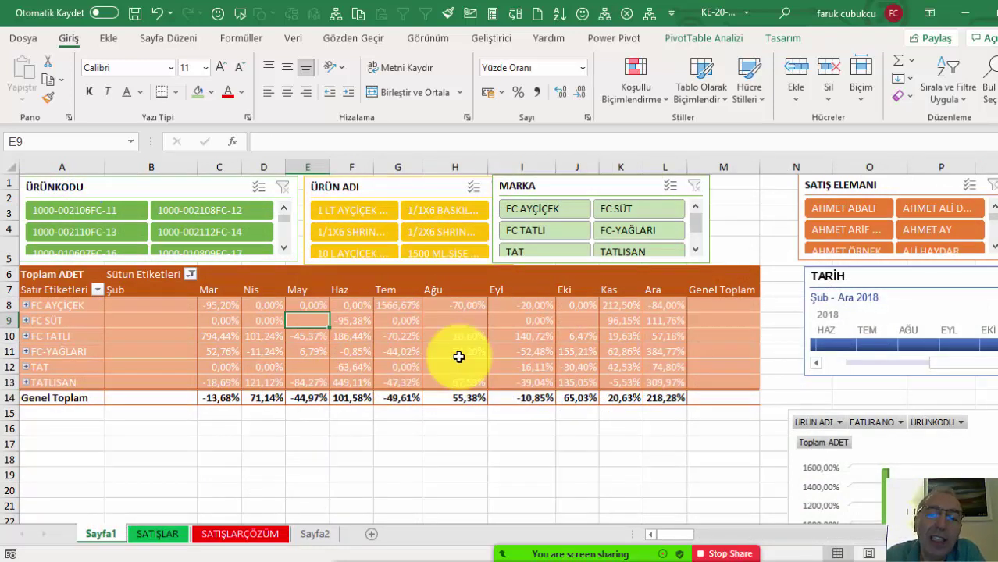
pyautogui.moveTo(673, 360)
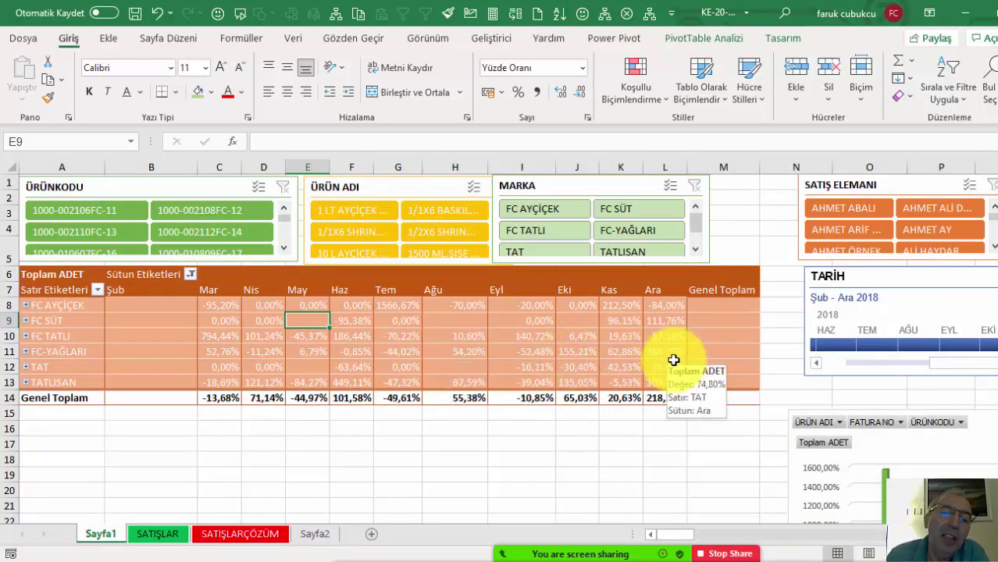